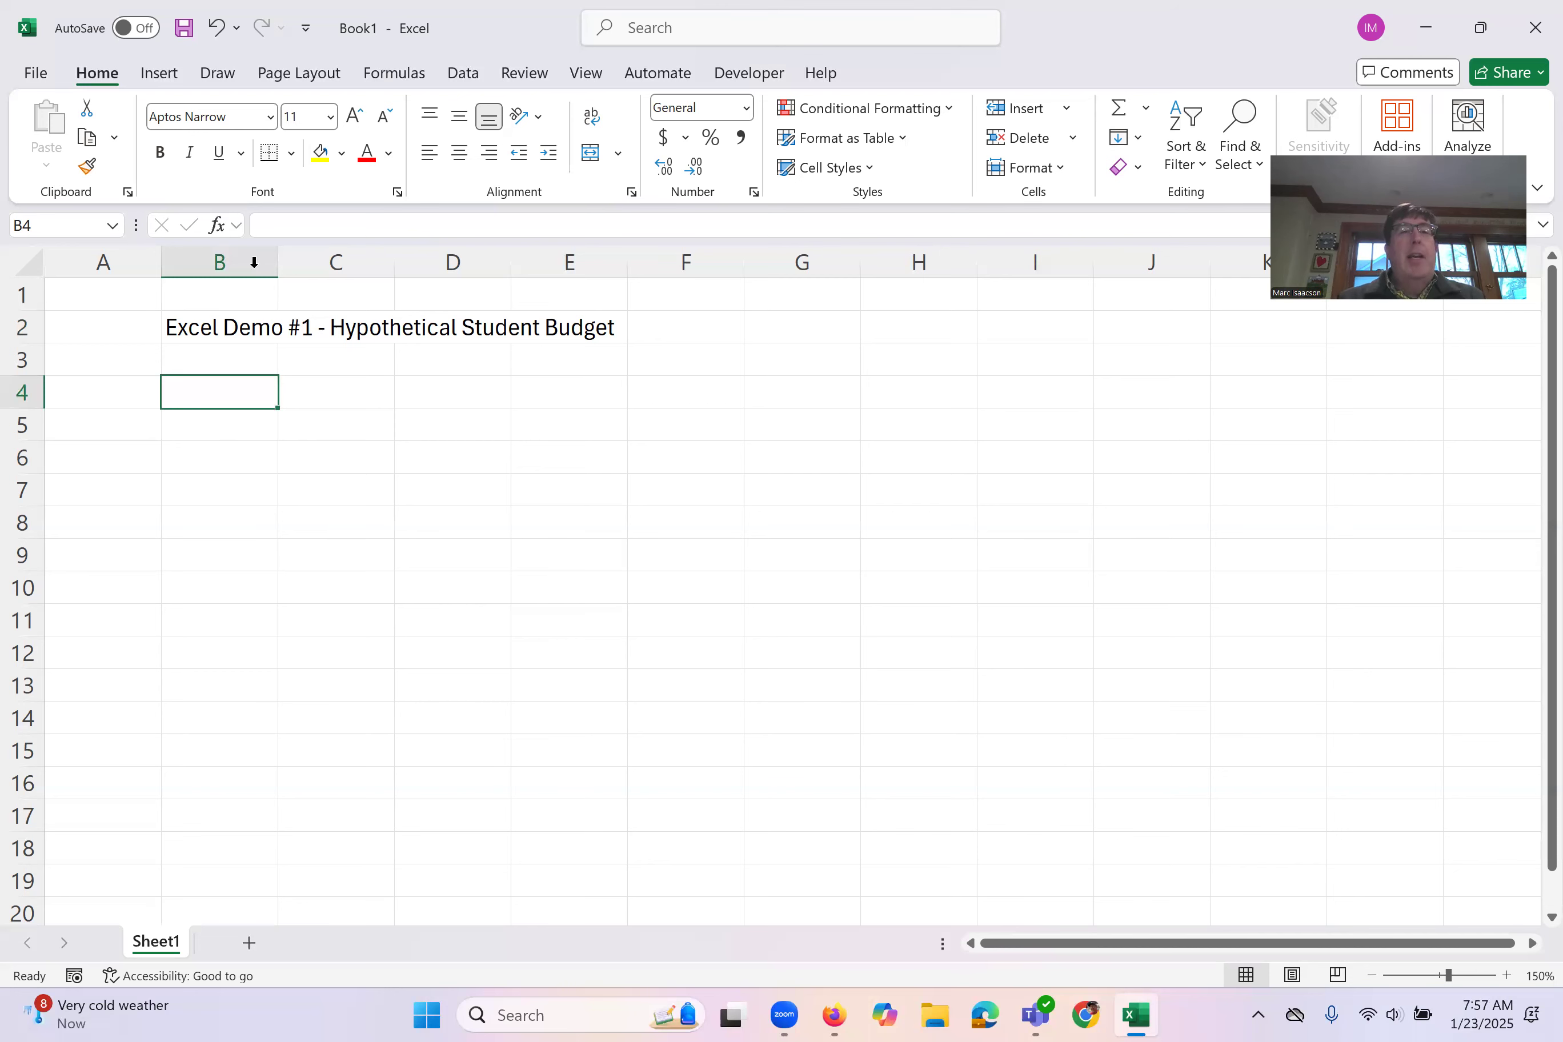
# Step: Widen column B and set its column width to exactly 12.5
pyautogui.moveTo(277, 264); pyautogui.dragTo(324, 266)
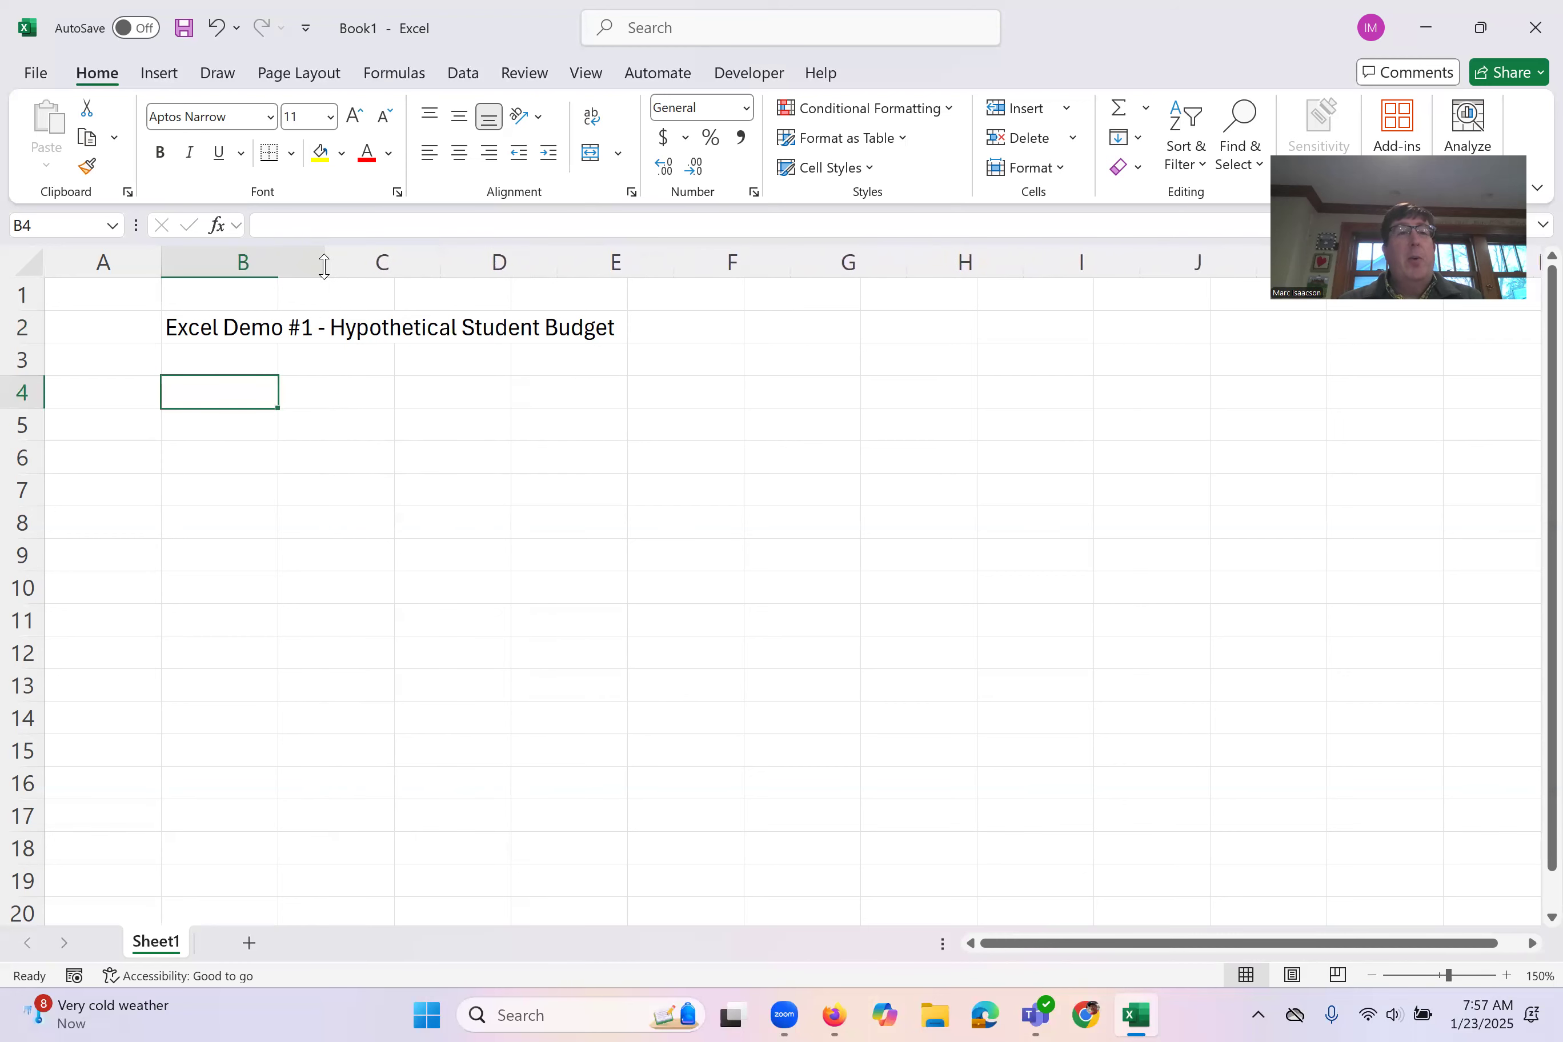
pyautogui.rightClick(252, 256)
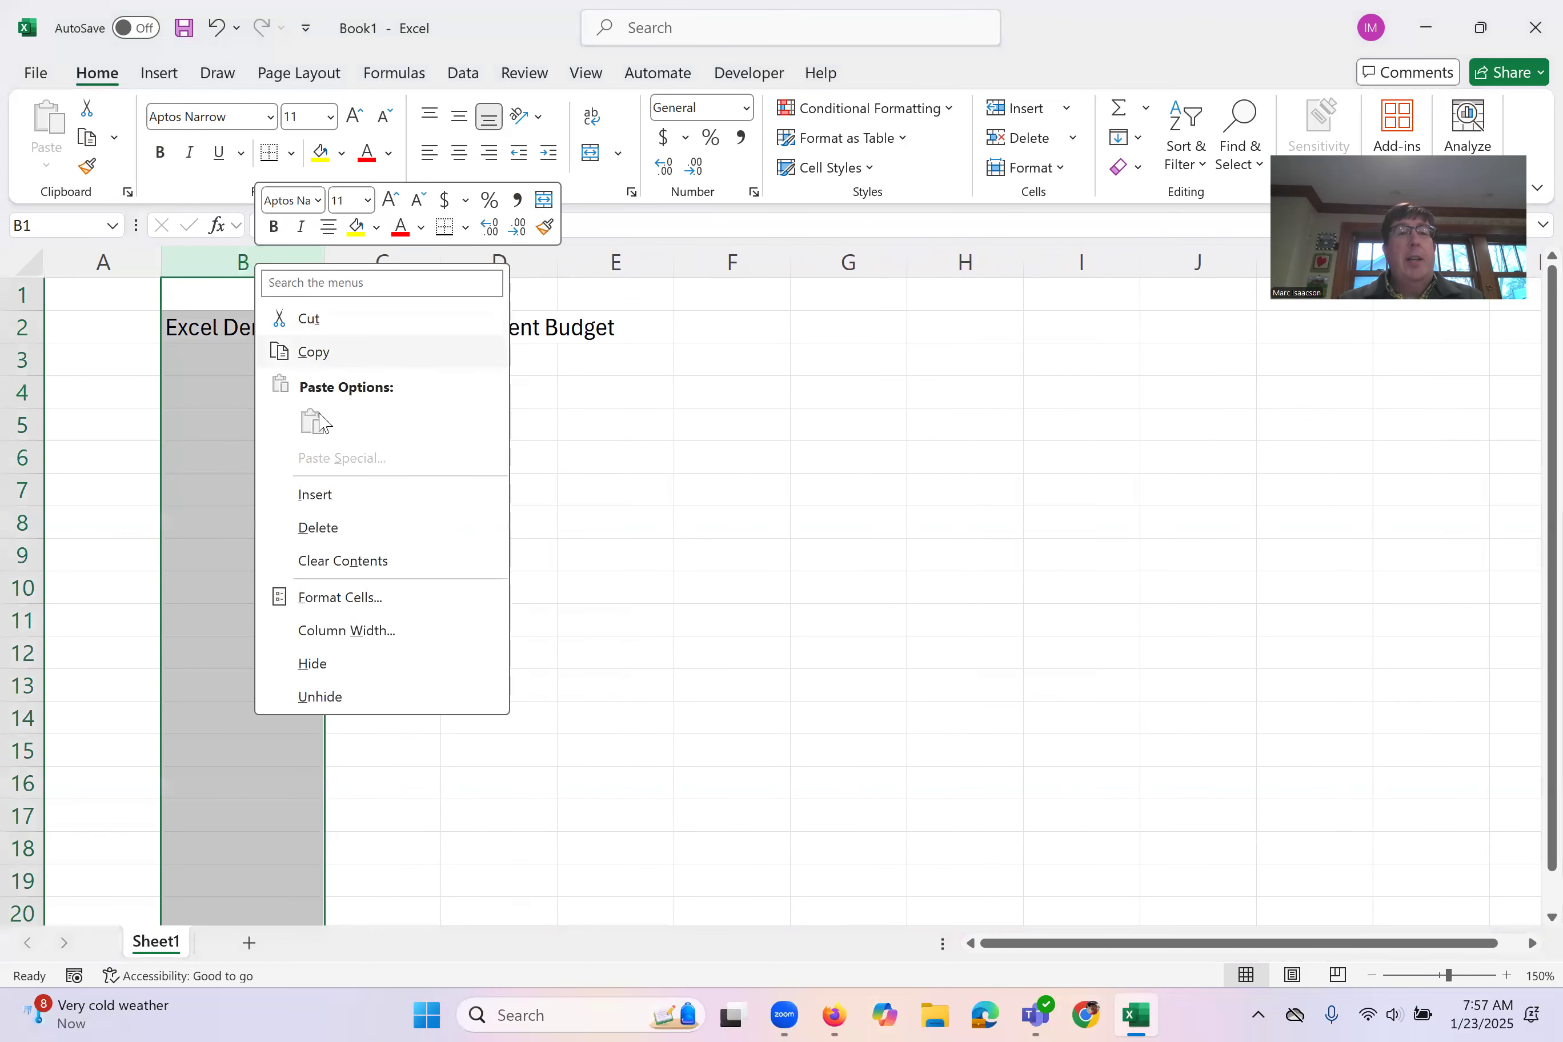
pyautogui.click(337, 634)
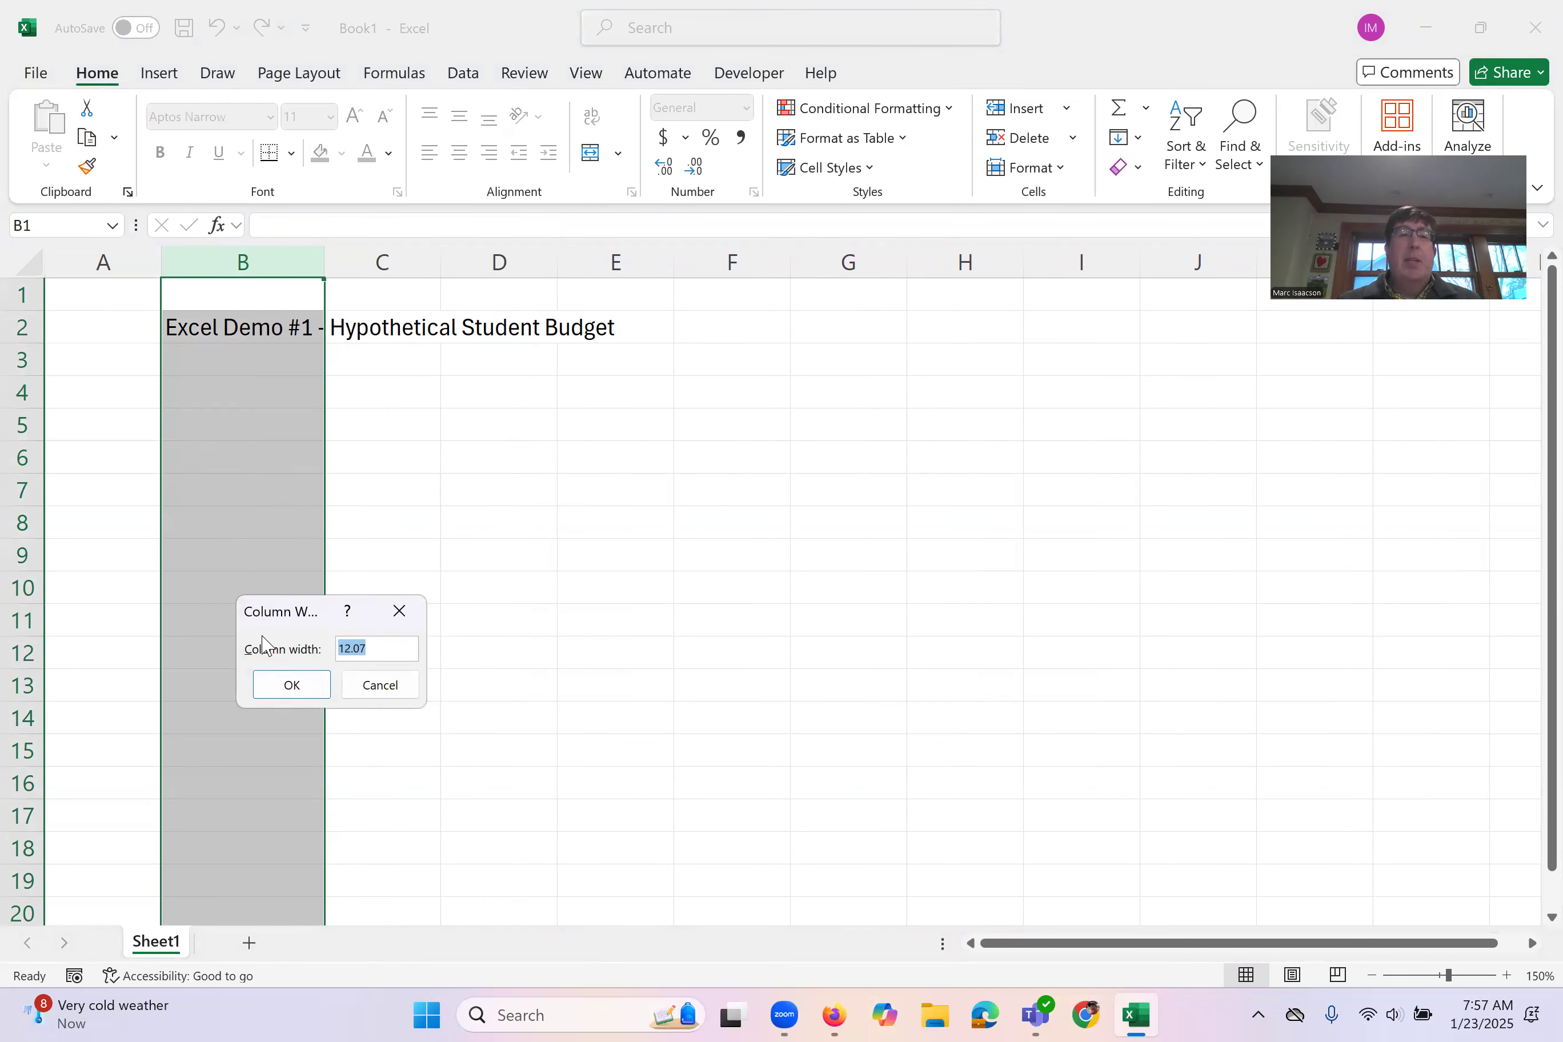
pyautogui.write('12.5')
pyautogui.click(291, 684)
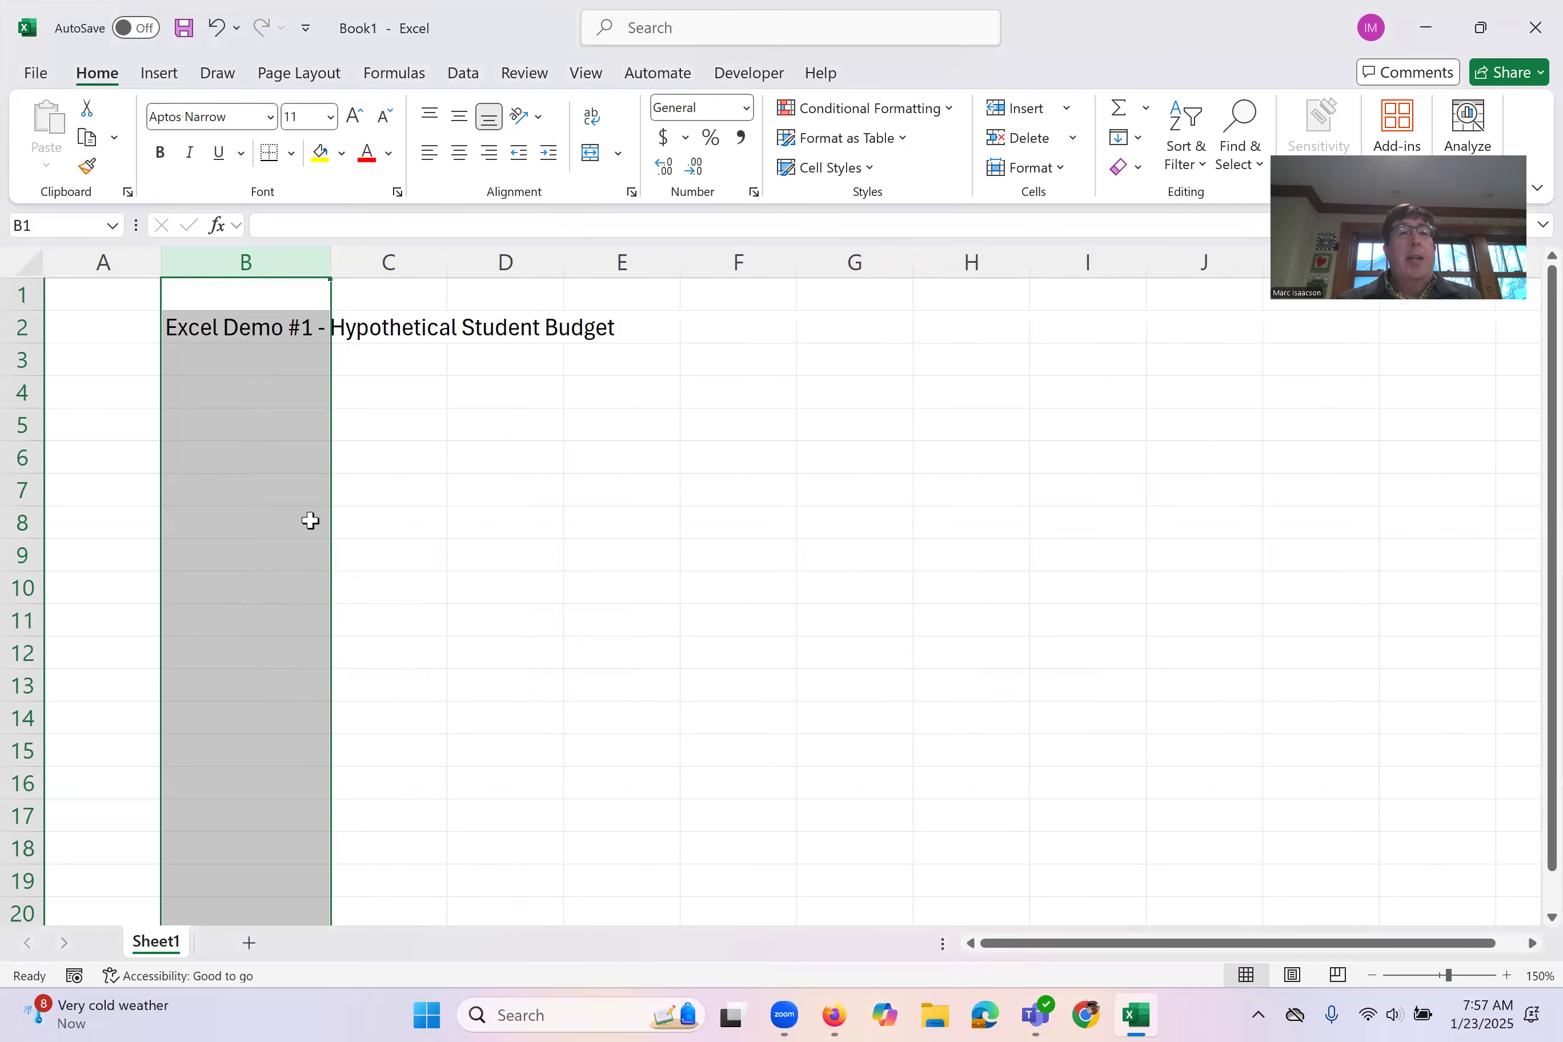
pyautogui.click(227, 382)
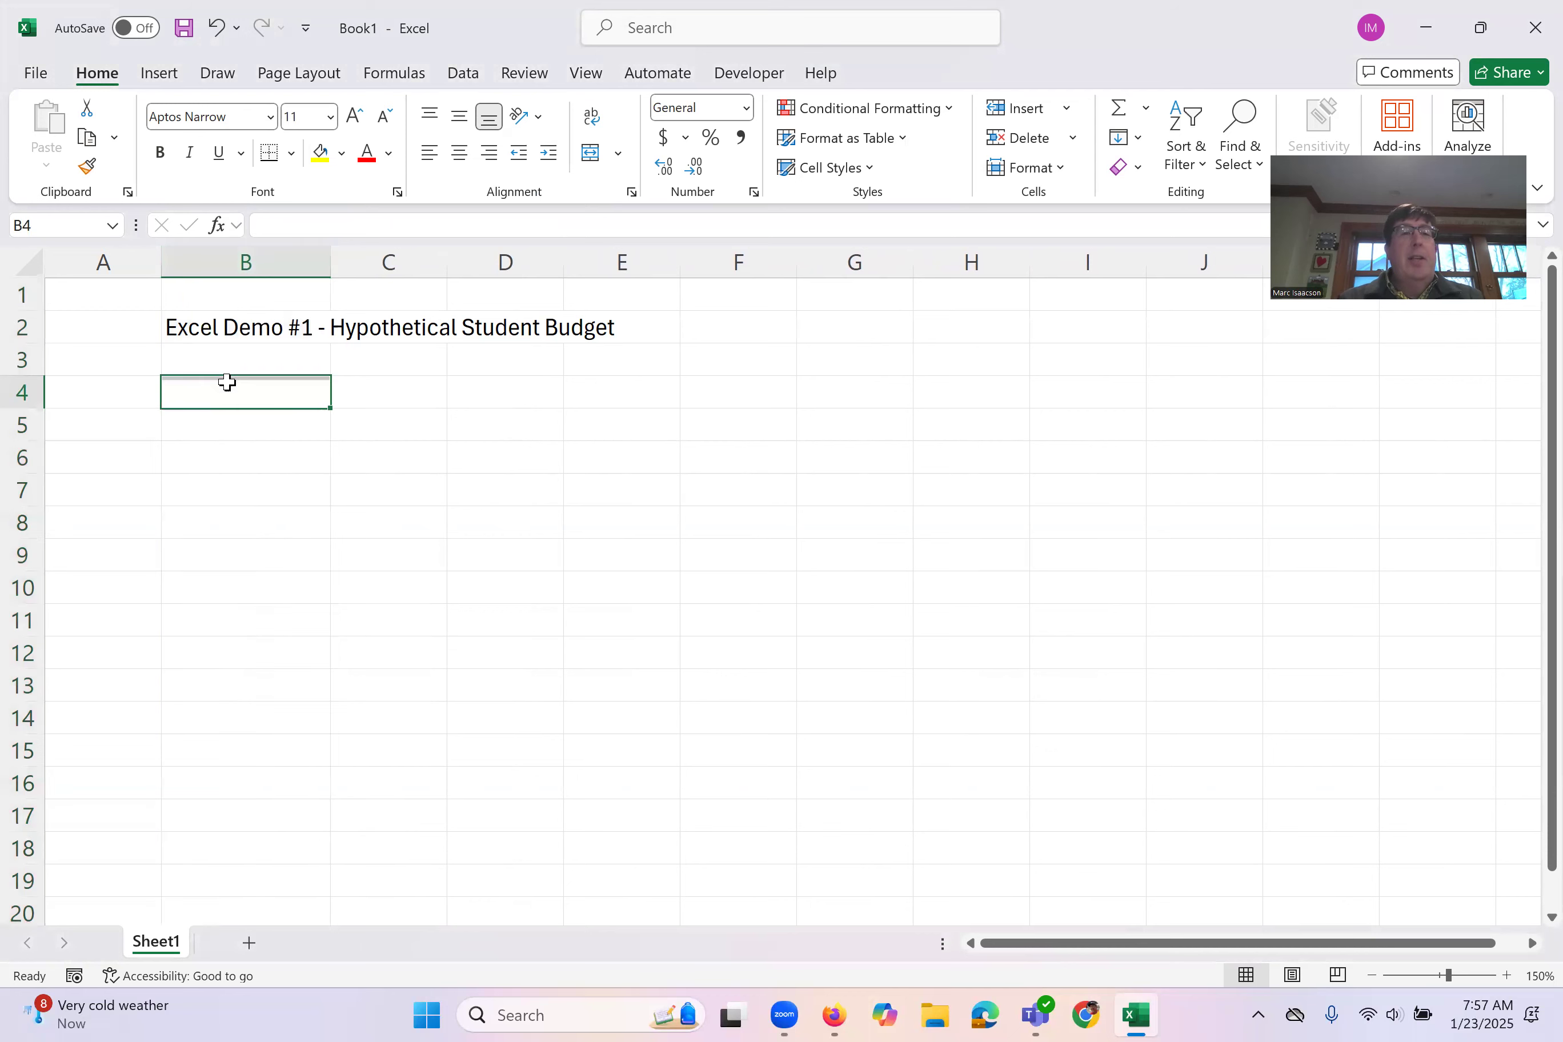
# Step: AutoFit column B to the title text and narrow it back to slightly wider than the neighbouring columns
pyautogui.doubleClick(330, 260)
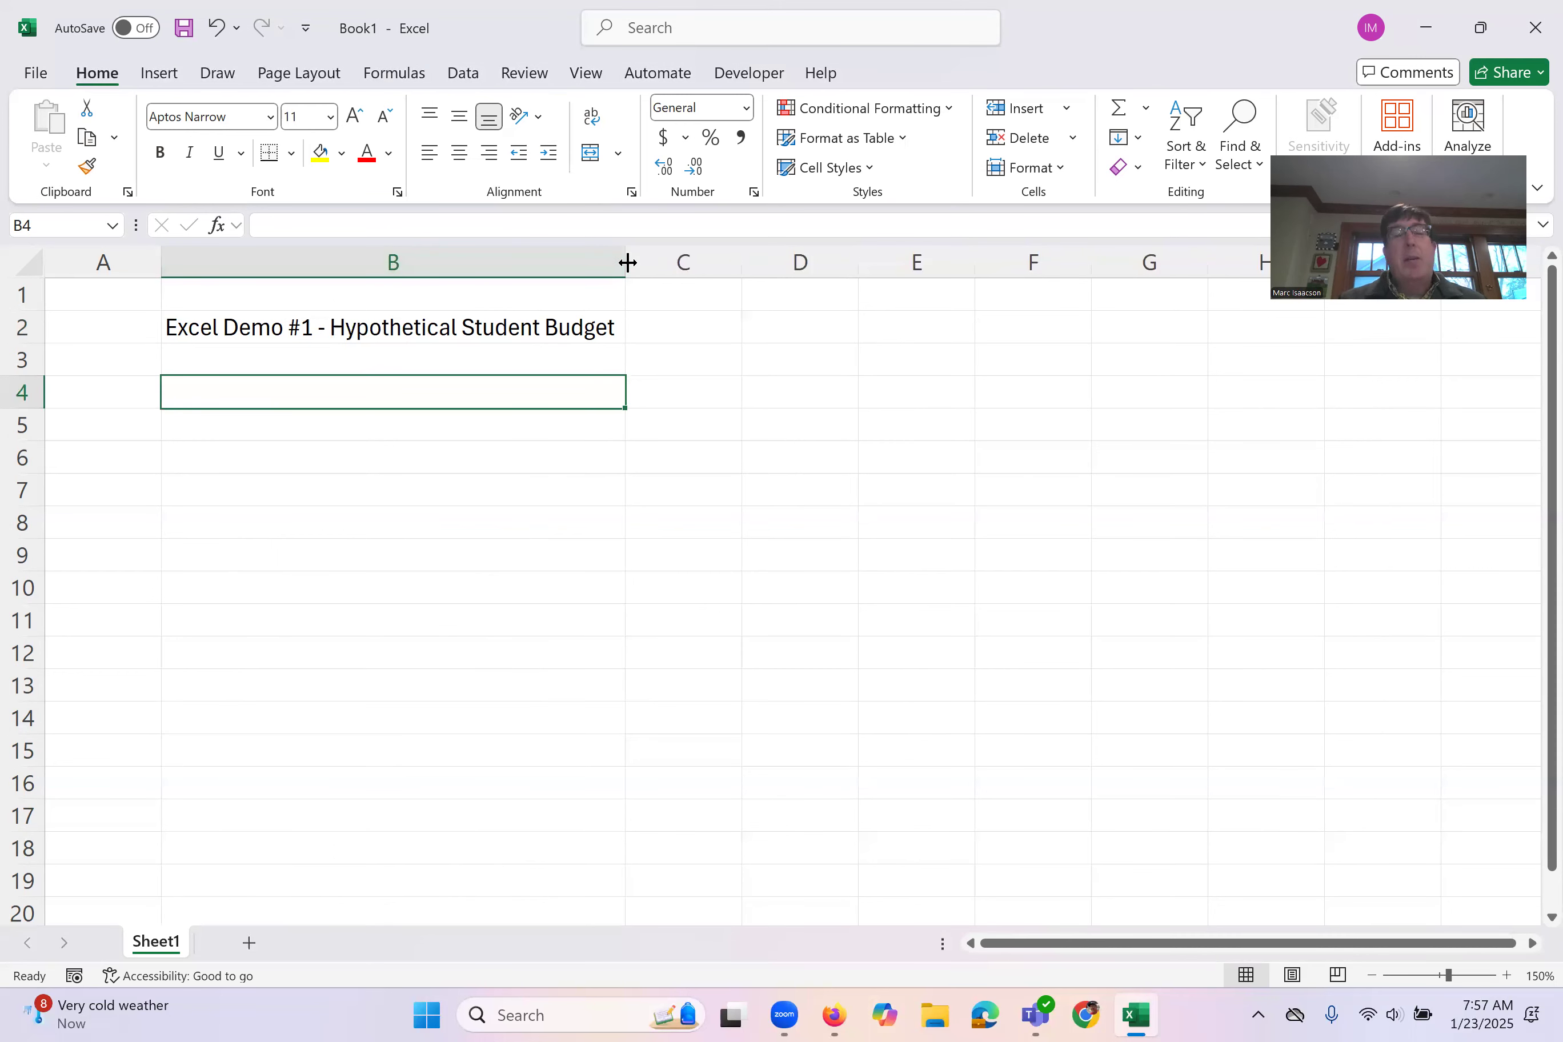
pyautogui.moveTo(628, 262); pyautogui.dragTo(287, 273)
pyautogui.click(226, 262)
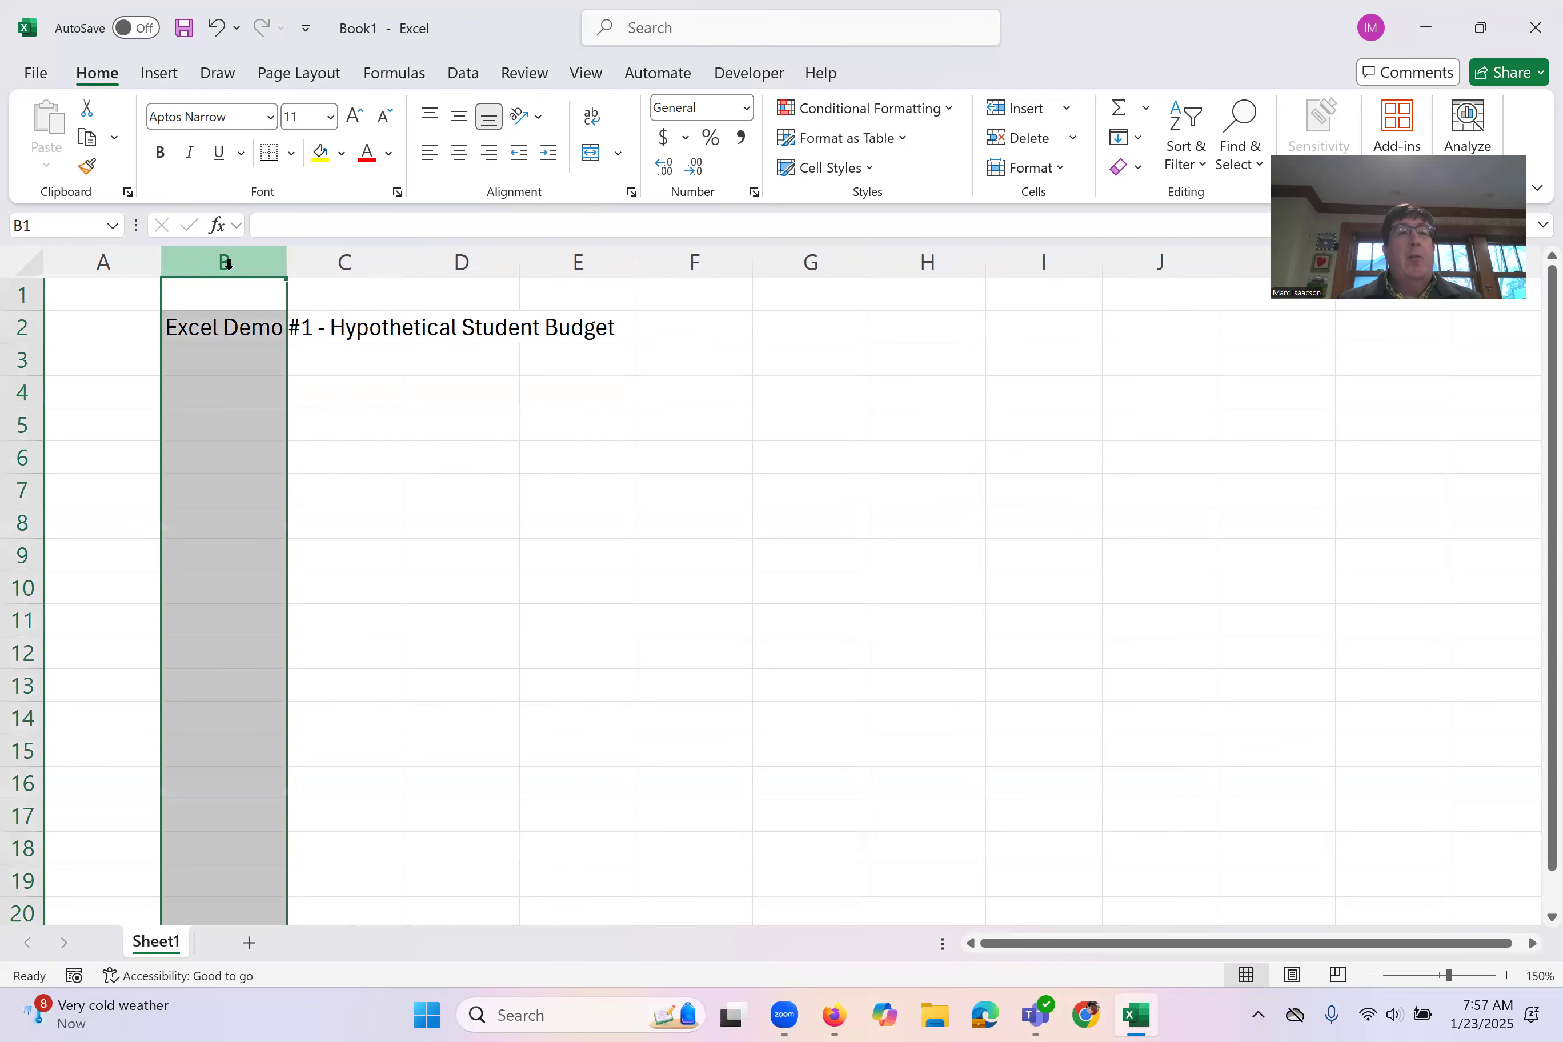
pyautogui.click(235, 395)
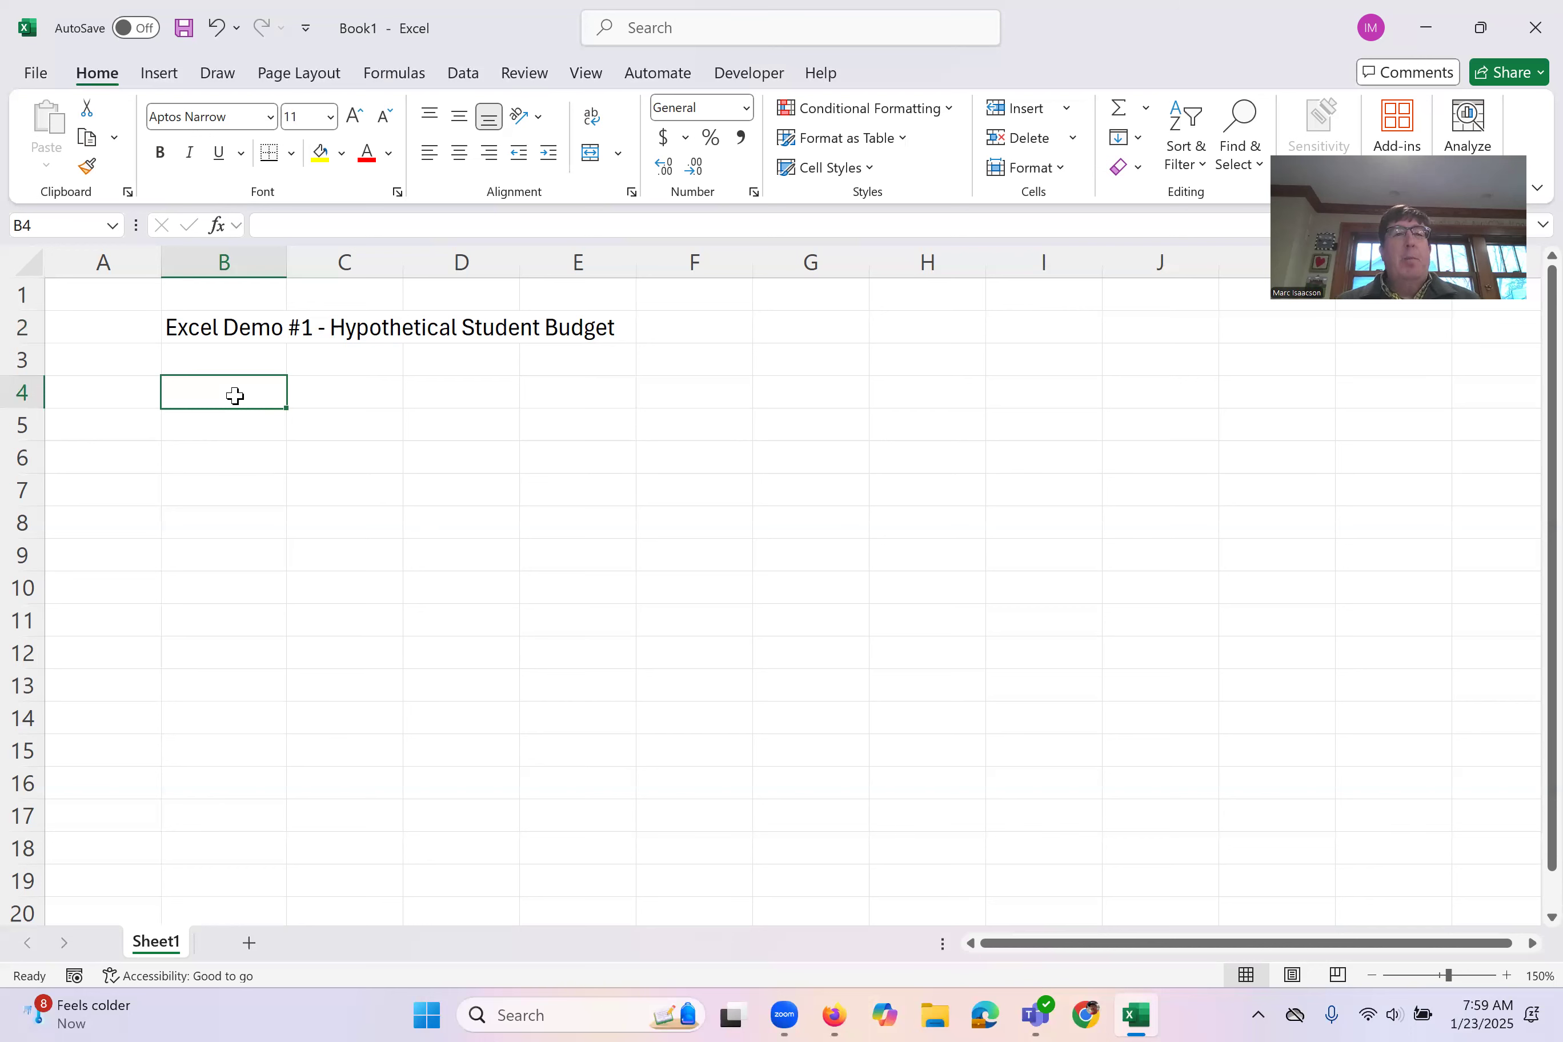
# Step: Enter the month headings January in B4 and February in C4
pyautogui.click(217, 440)
pyautogui.moveTo(217, 441); pyautogui.dragTo(230, 381)
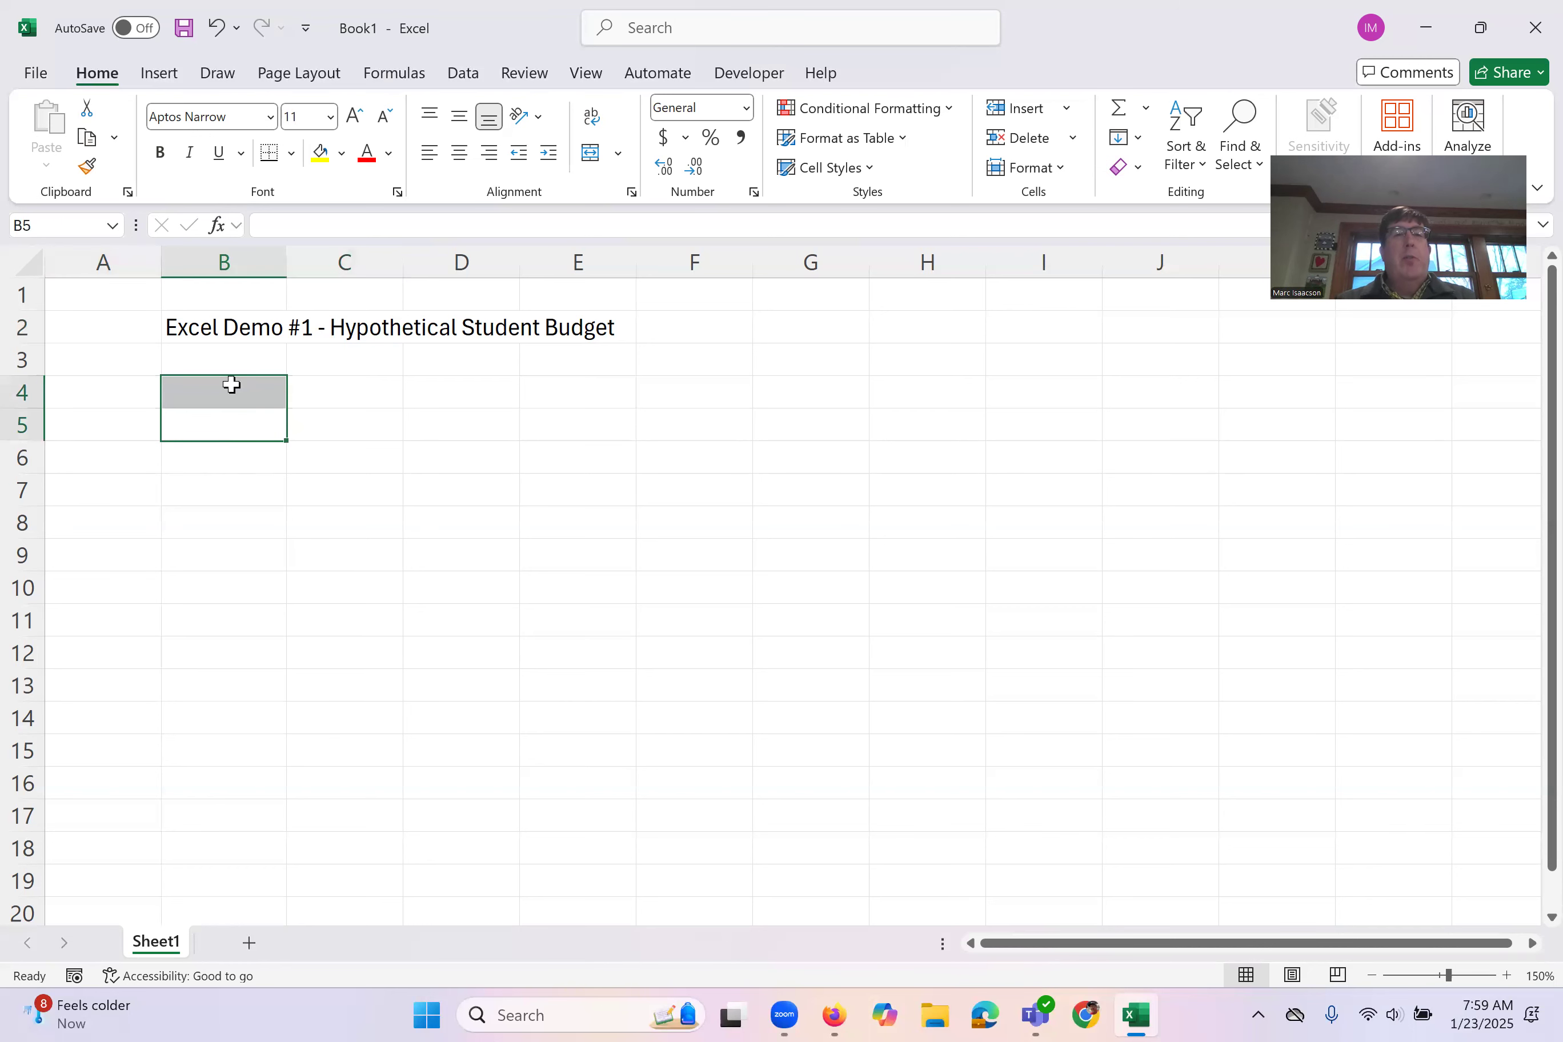
pyautogui.click(250, 398)
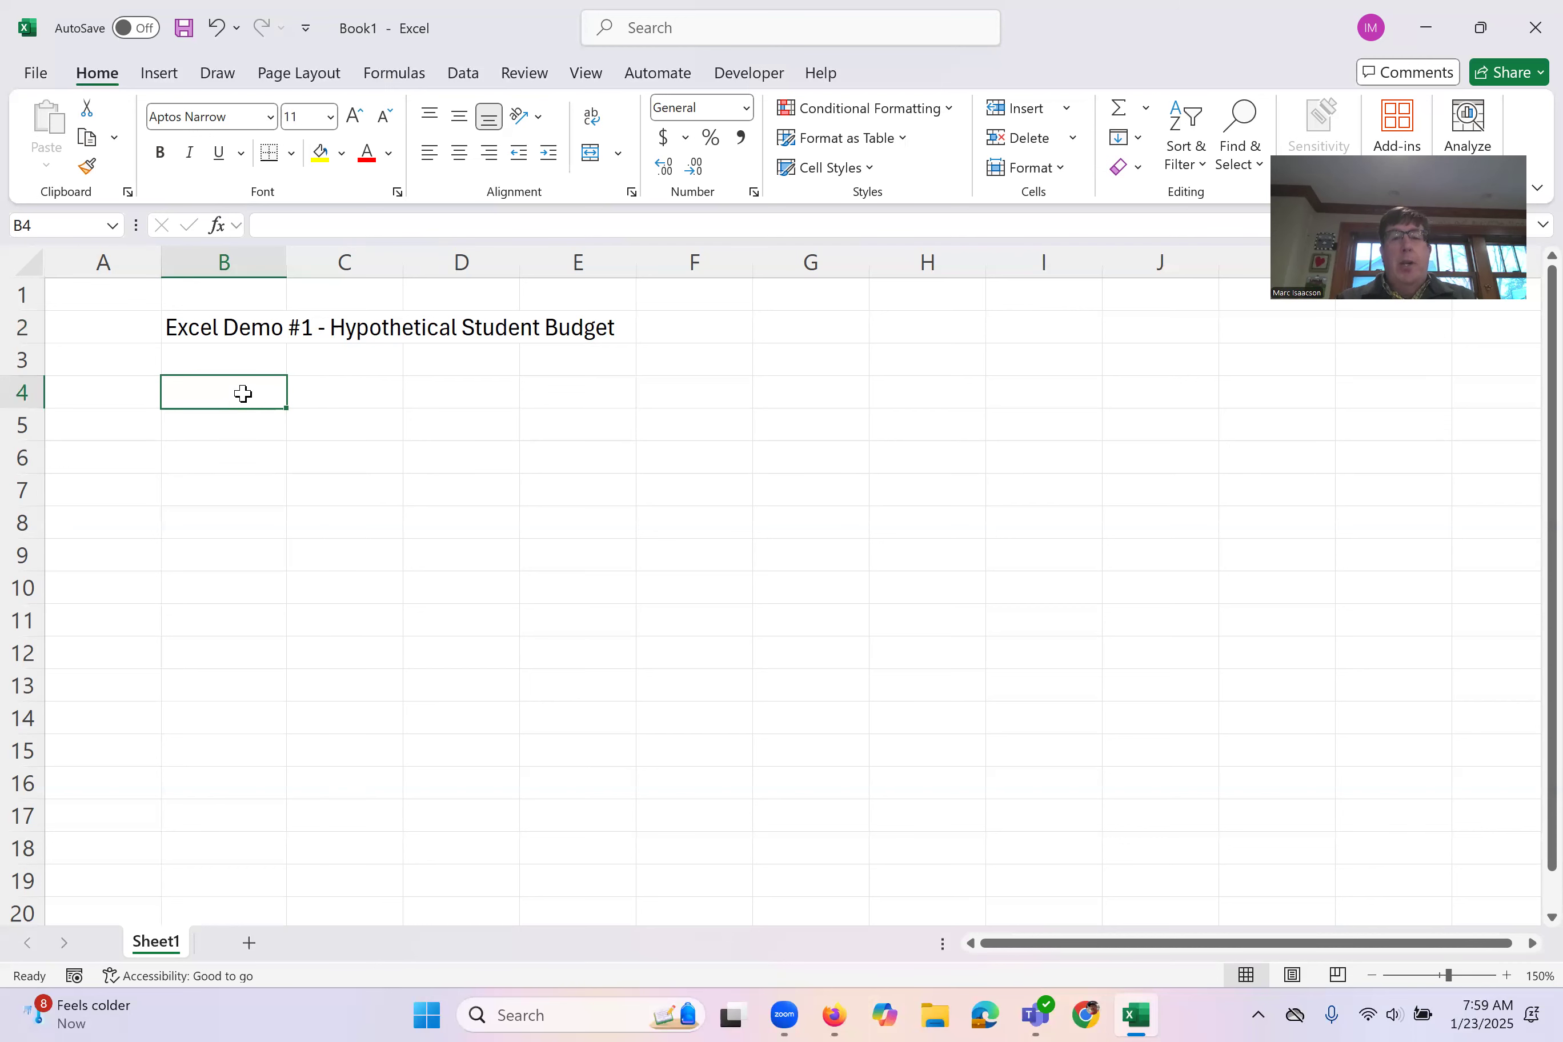
pyautogui.write('January')
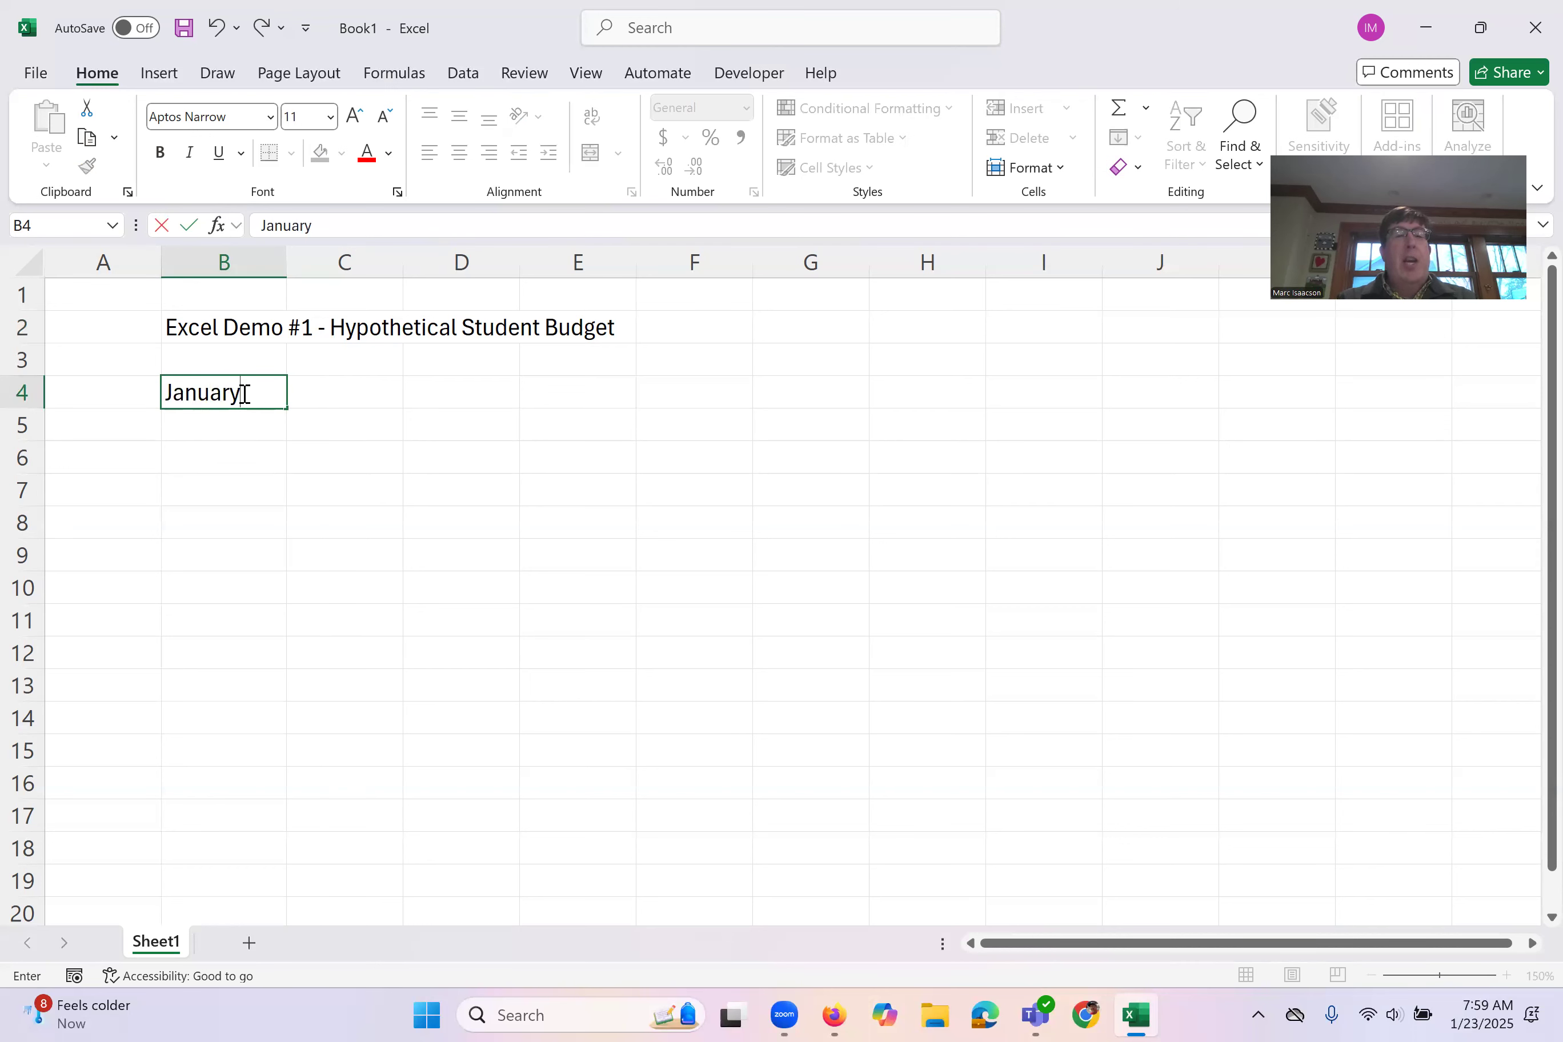
pyautogui.press('Tab')
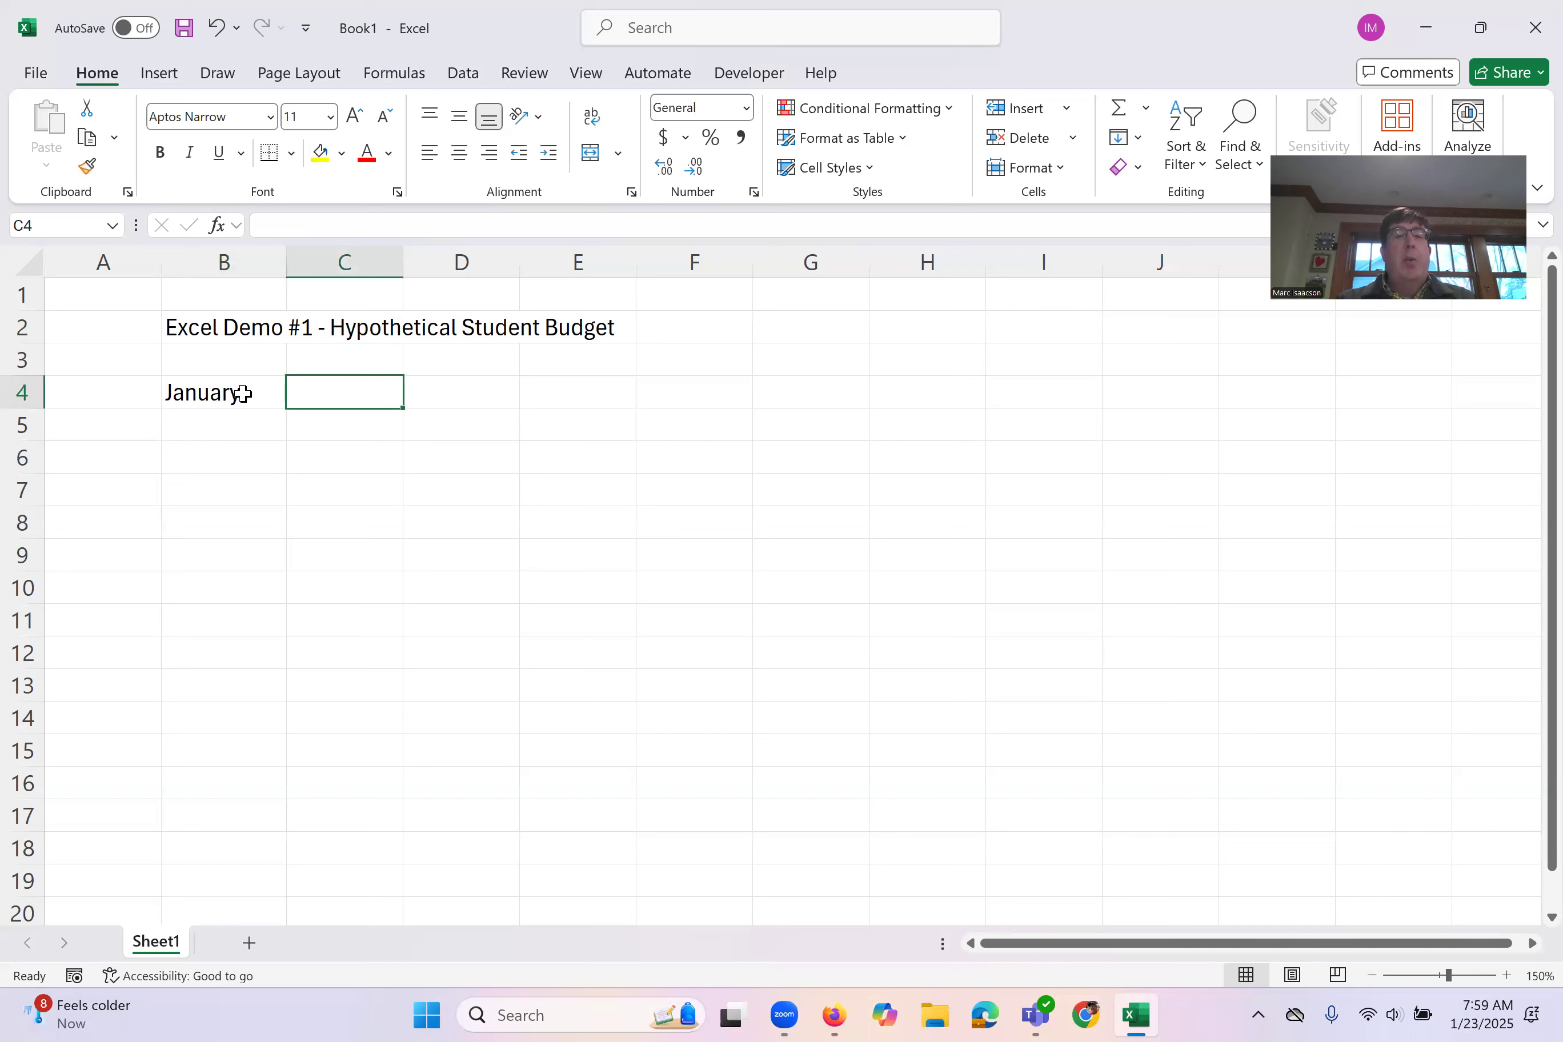
pyautogui.write('February')
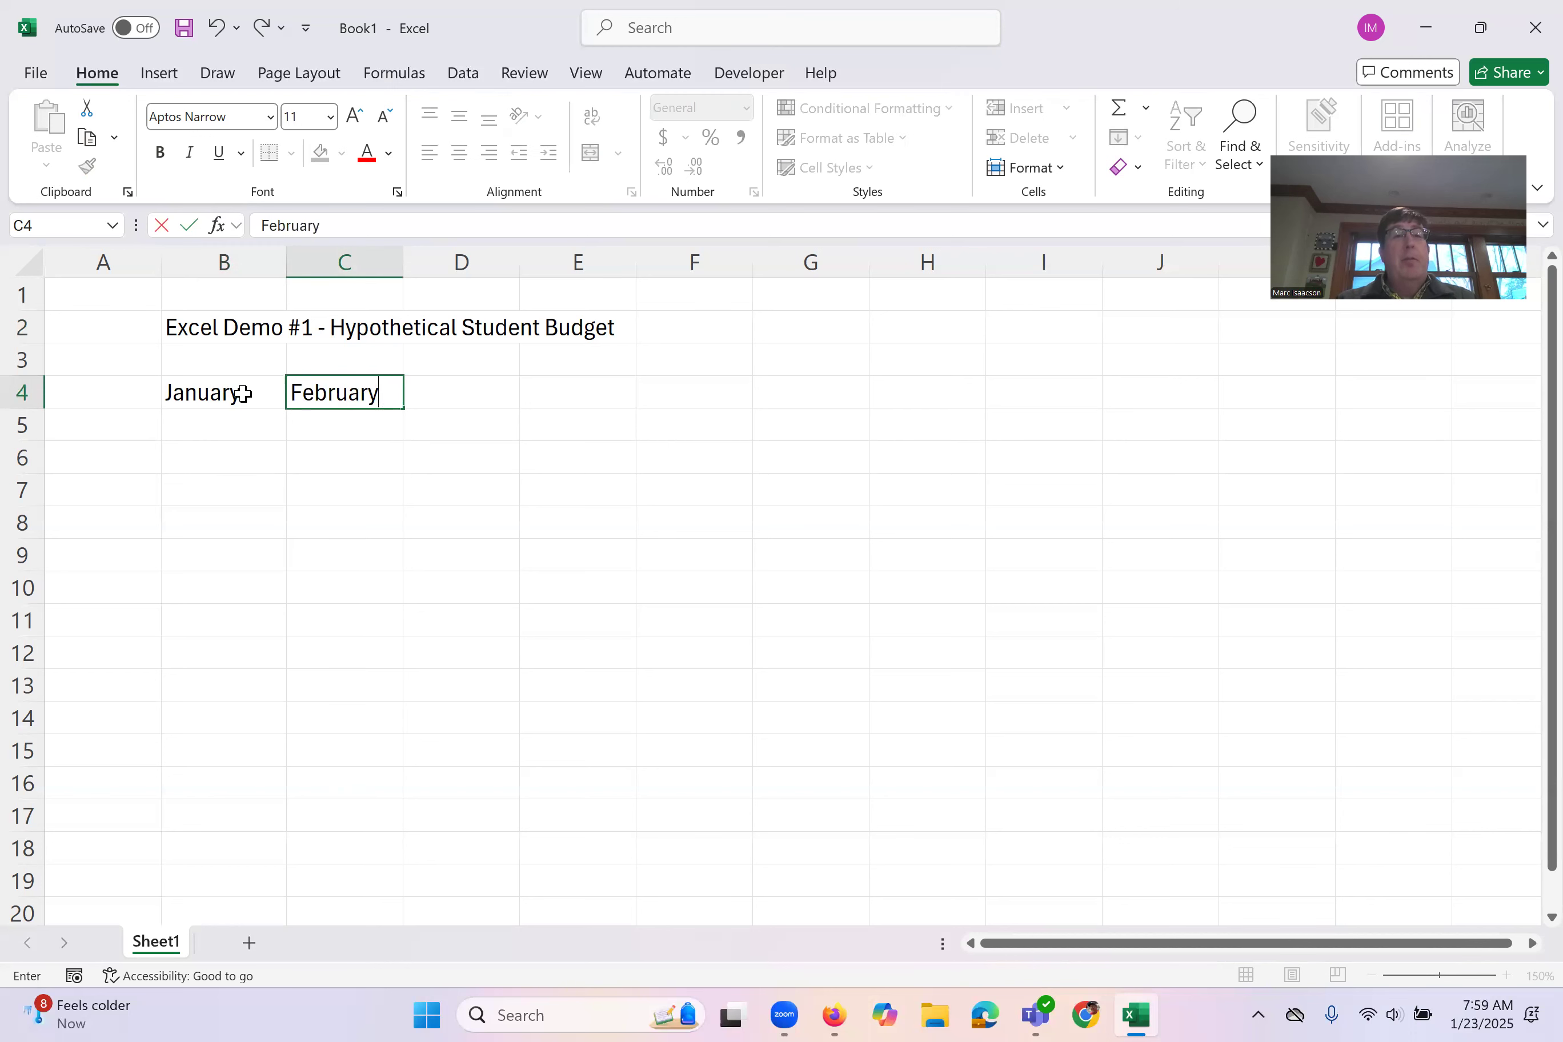
pyautogui.press('Tab')
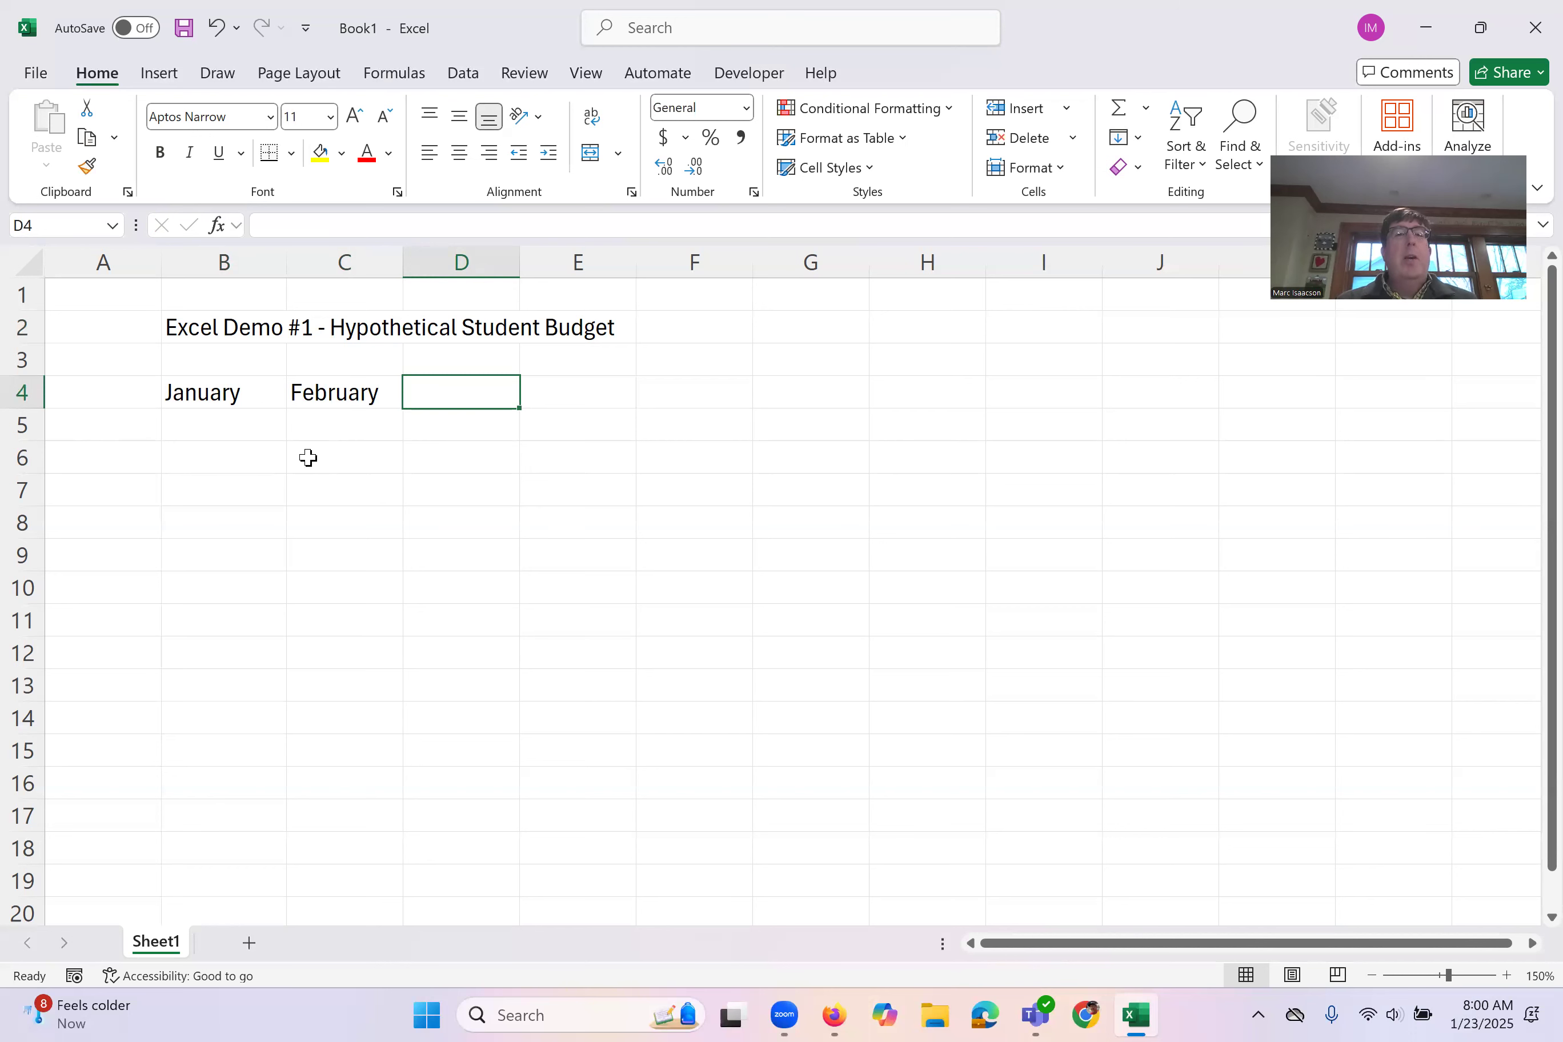
# Step: Extend the January–February headings in row 4 across to June in G4 with AutoFill
pyautogui.click(228, 392)
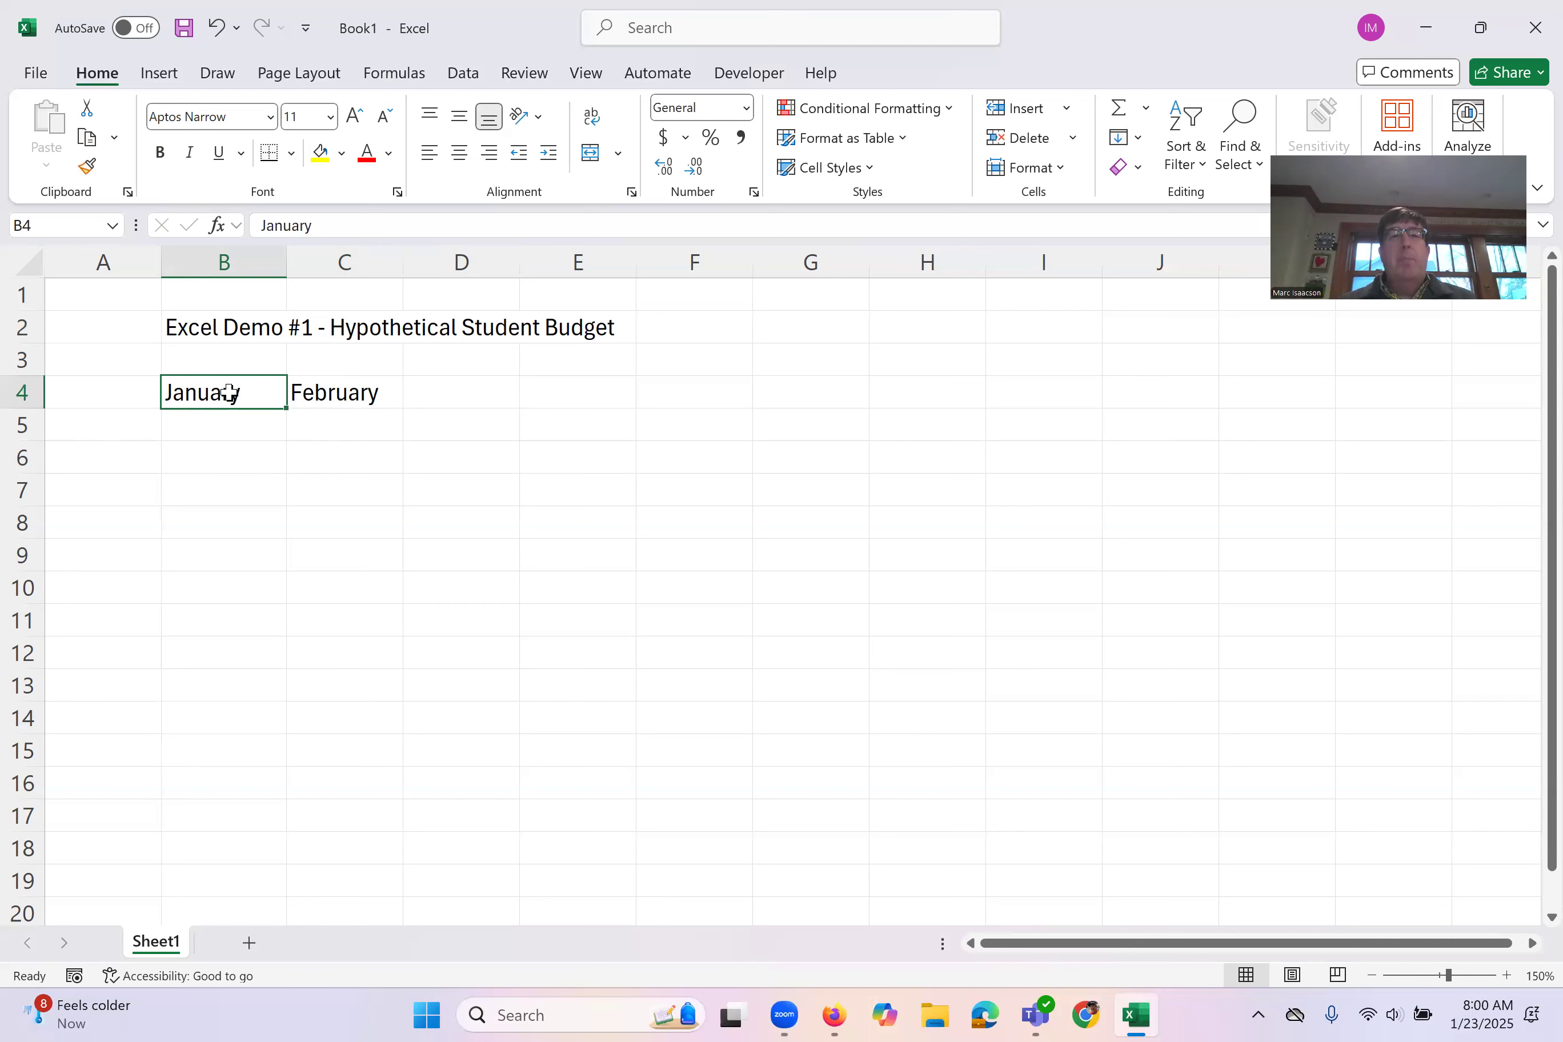
pyautogui.moveTo(231, 391); pyautogui.dragTo(326, 398)
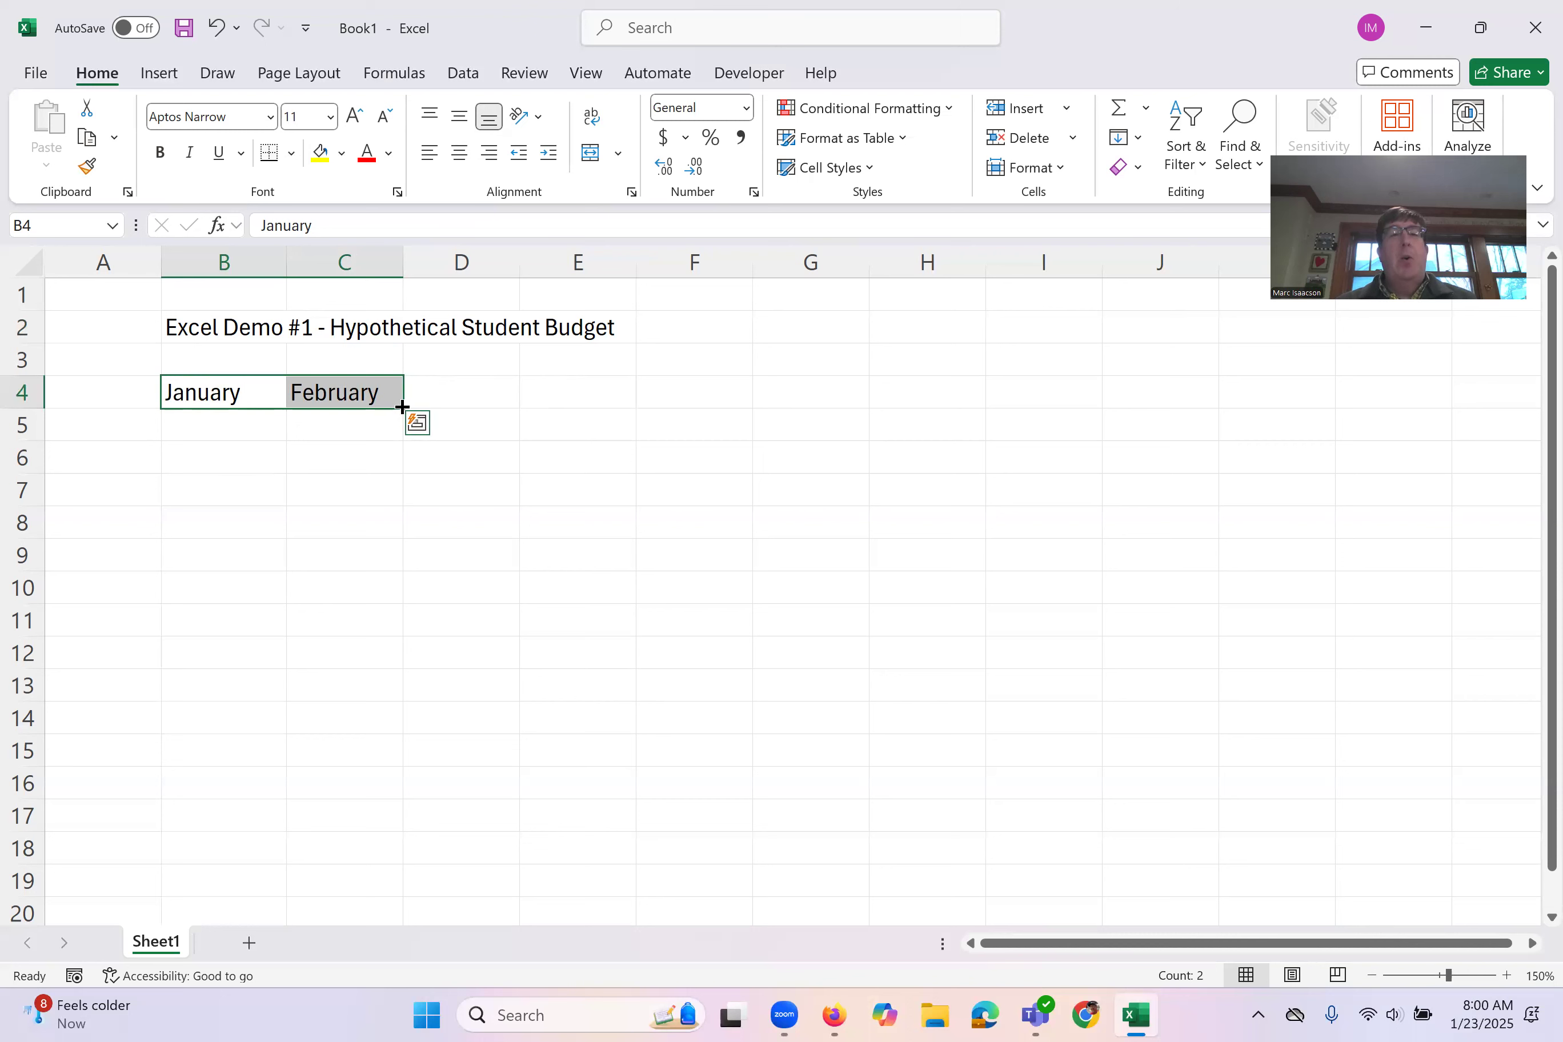
pyautogui.moveTo(403, 407); pyautogui.dragTo(914, 423)
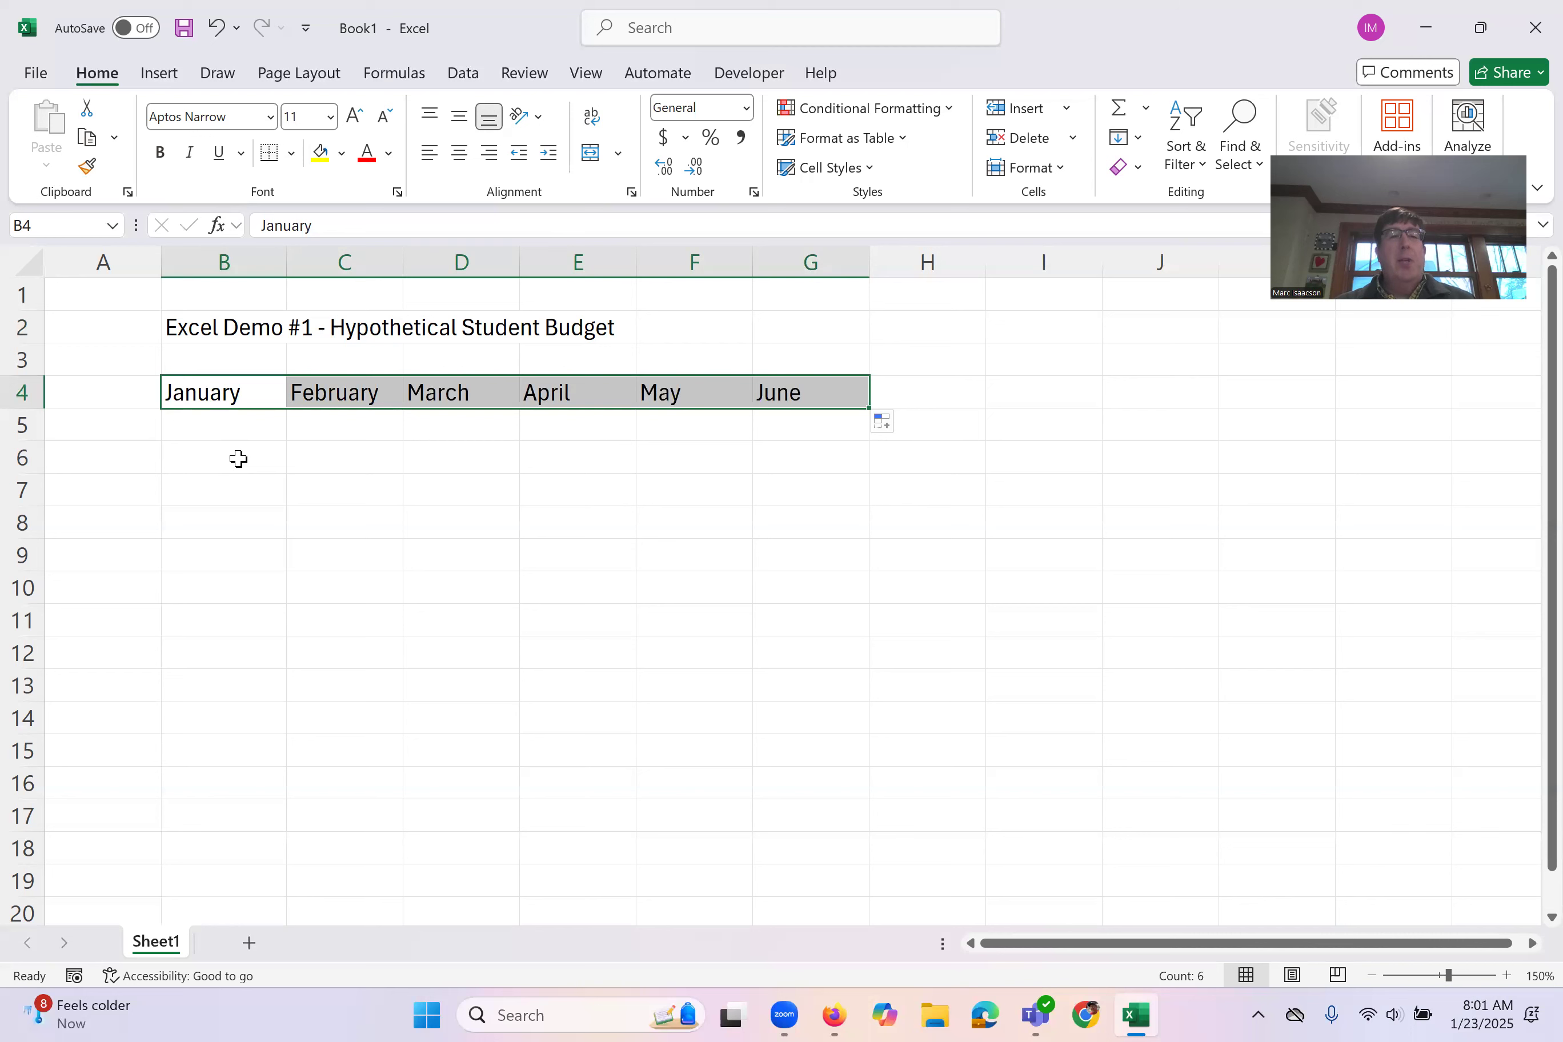
# Step: Try auto-filling a number series starting with 1 and 2 from C8 down to C15, and clear it
pyautogui.click(353, 521)
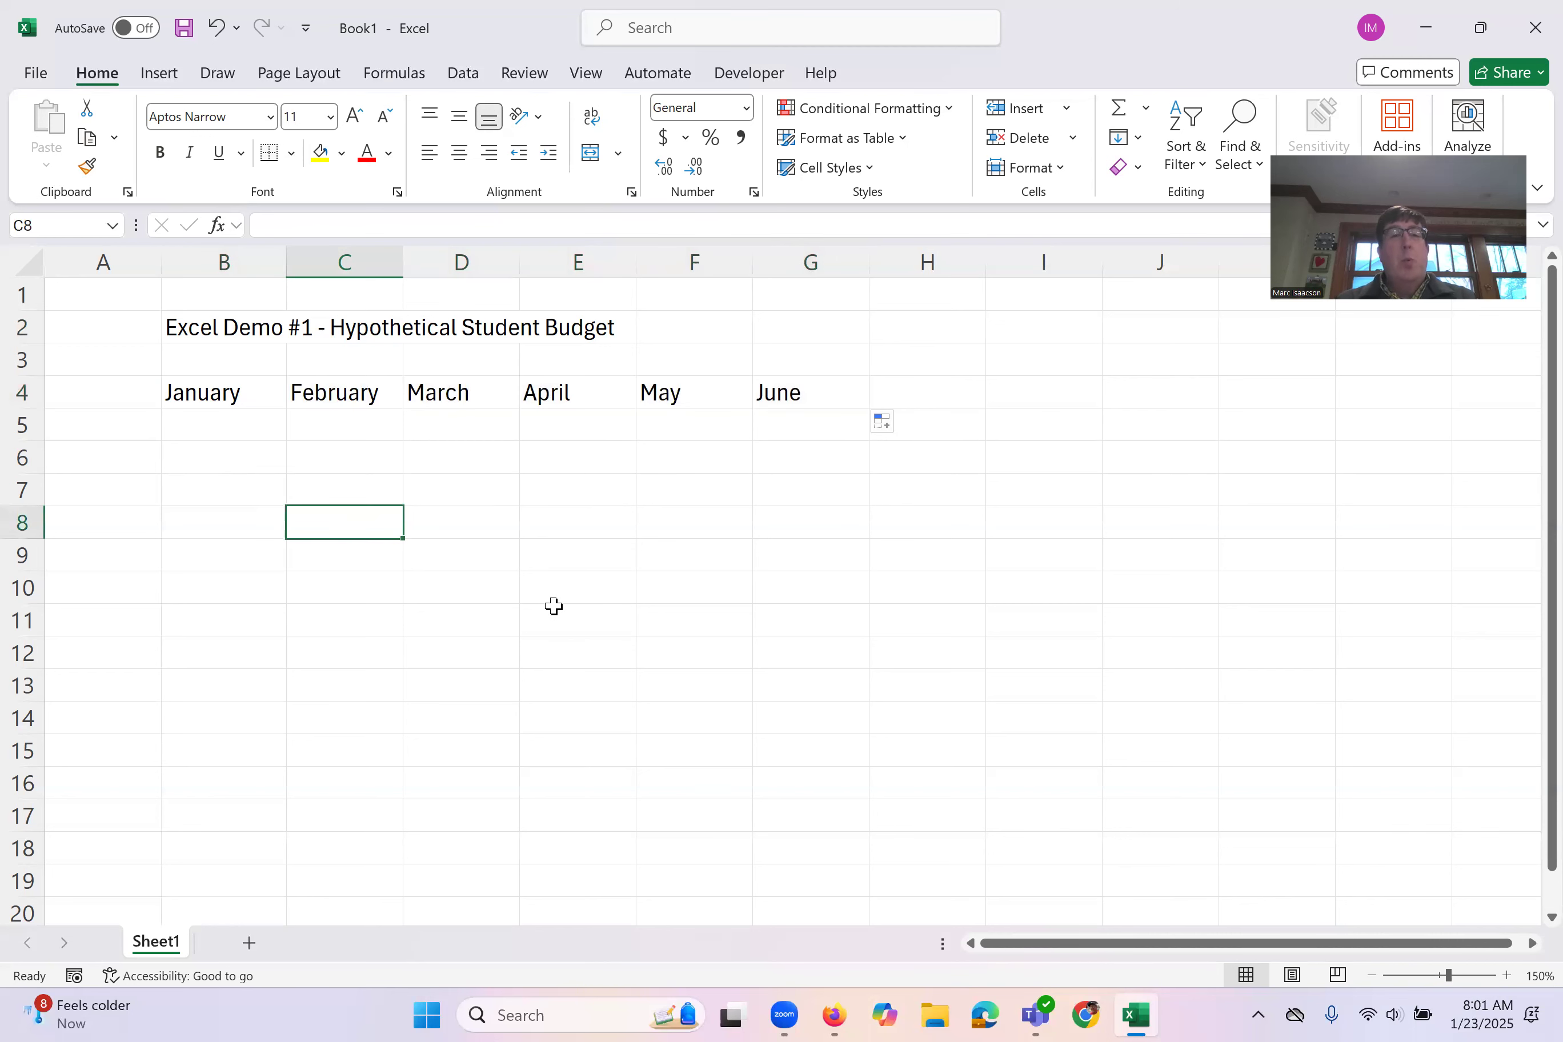
pyautogui.write('1')
pyautogui.press('Return')
pyautogui.write('2')
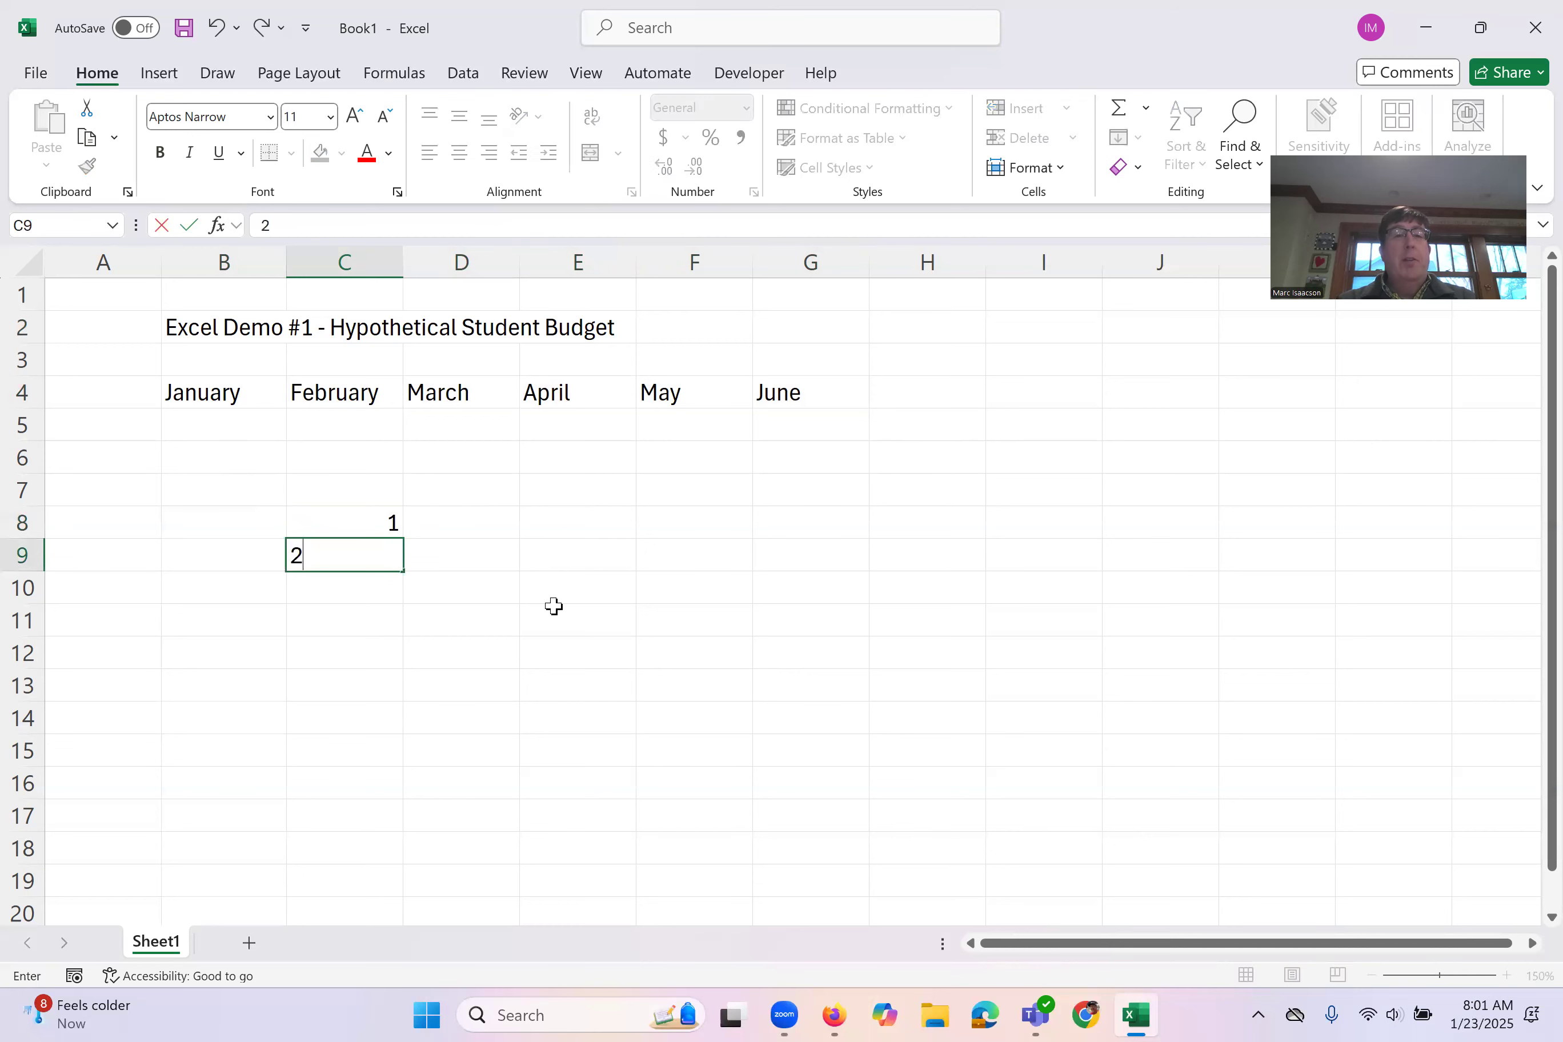
pyautogui.press('Return')
pyautogui.moveTo(384, 531); pyautogui.dragTo(382, 773)
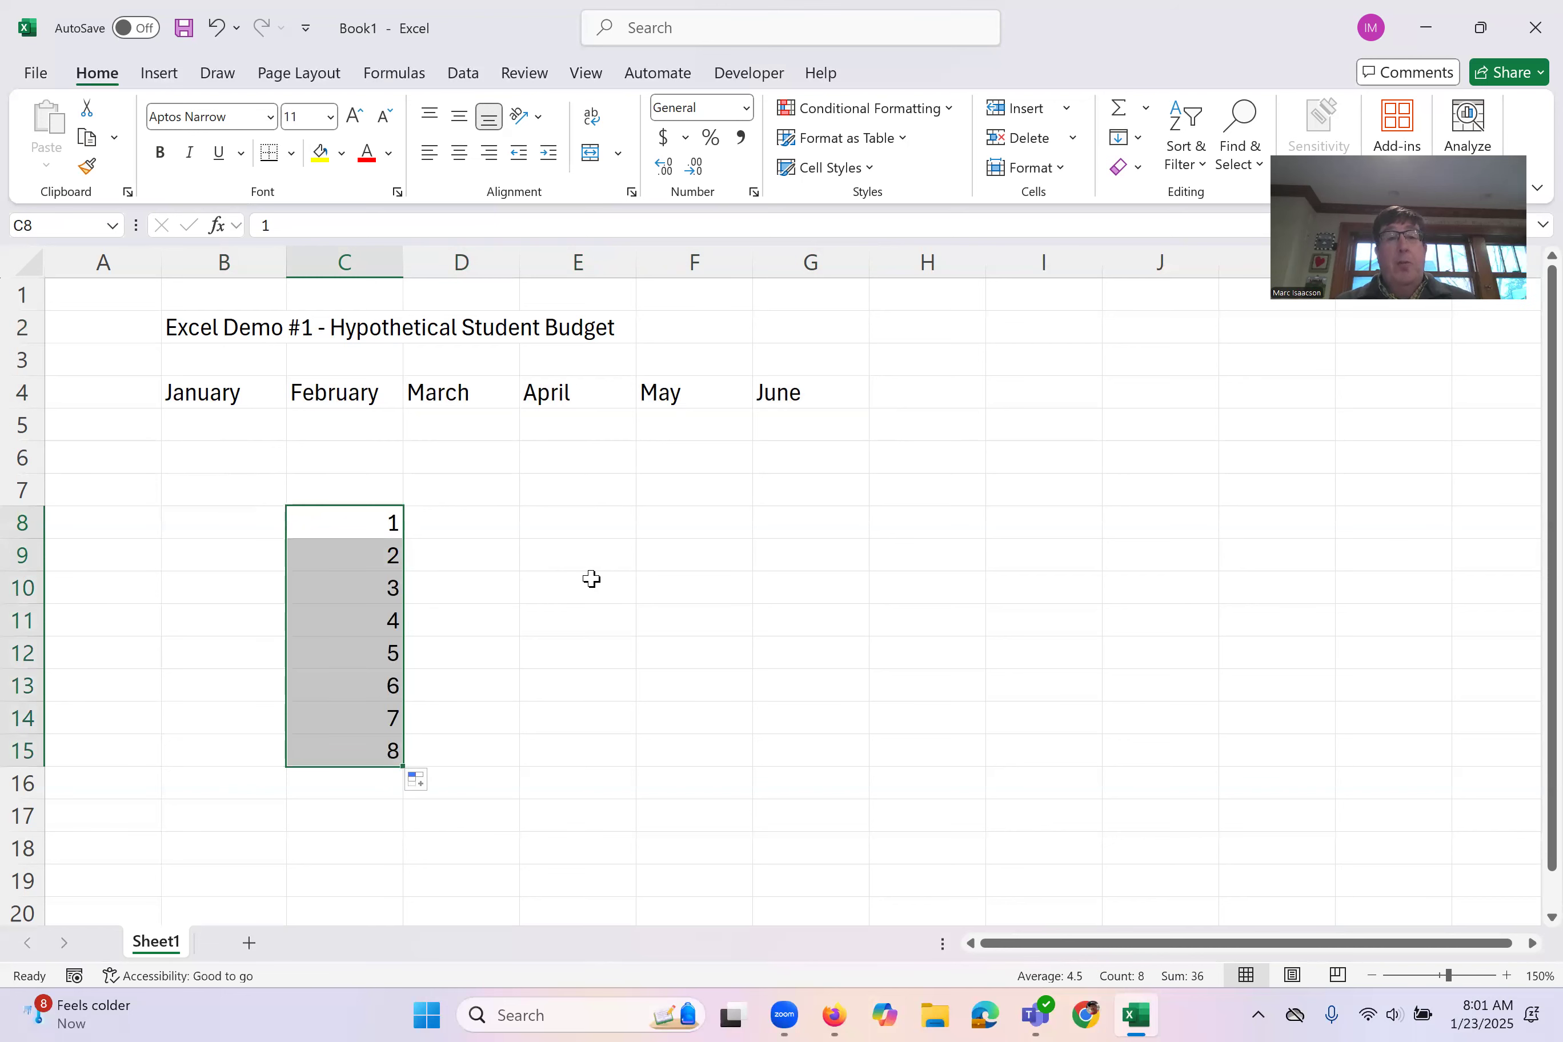
pyautogui.press('Delete')
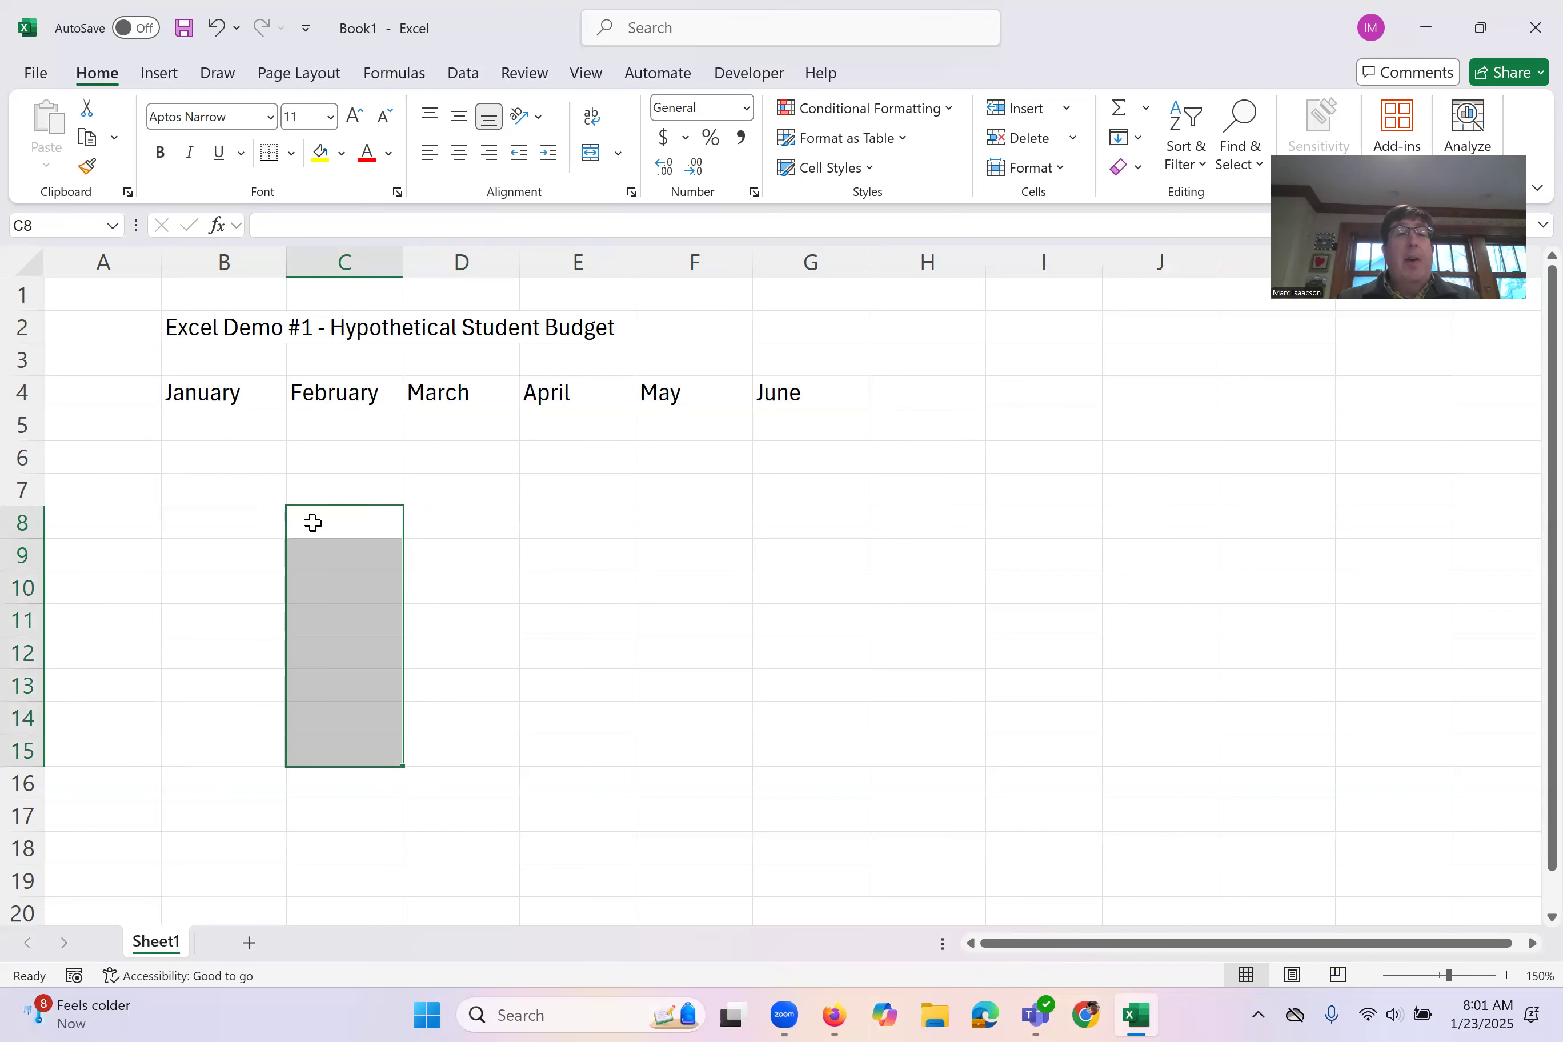
# Step: Try auto-filling a series starting with 10 and 20 from C8 down to C14, and clear it
pyautogui.click(312, 523)
pyautogui.write('10')
pyautogui.press('Return')
pyautogui.write('20\\')
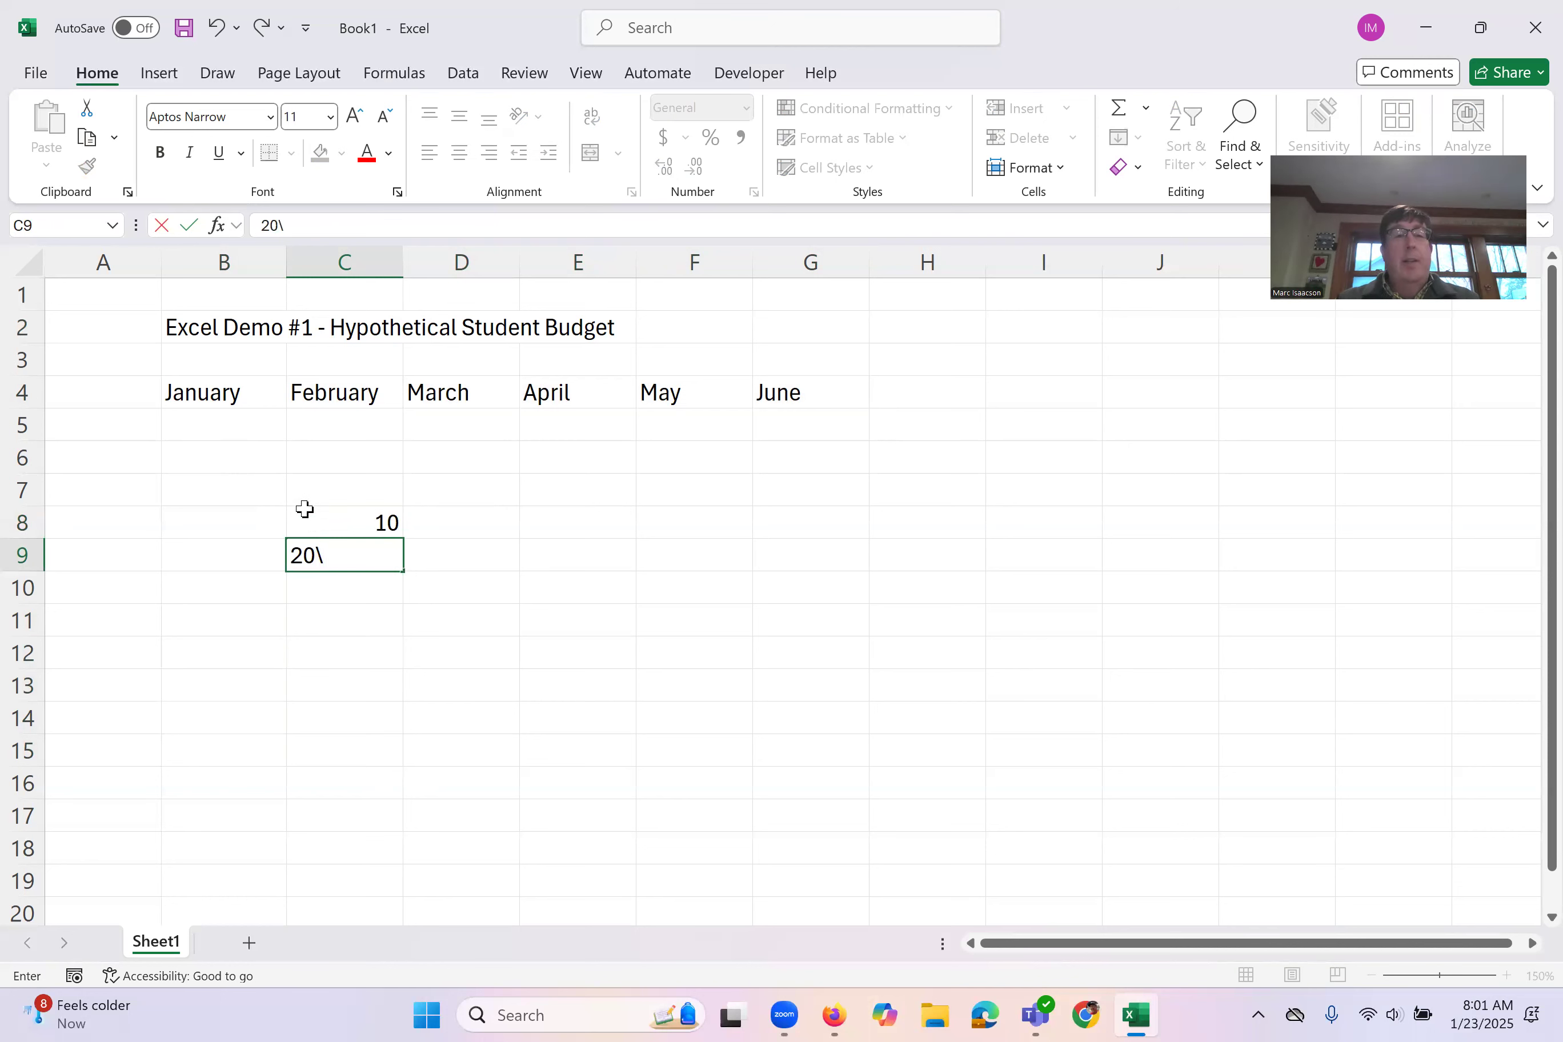
pyautogui.press('BackSpace')
pyautogui.press('Return')
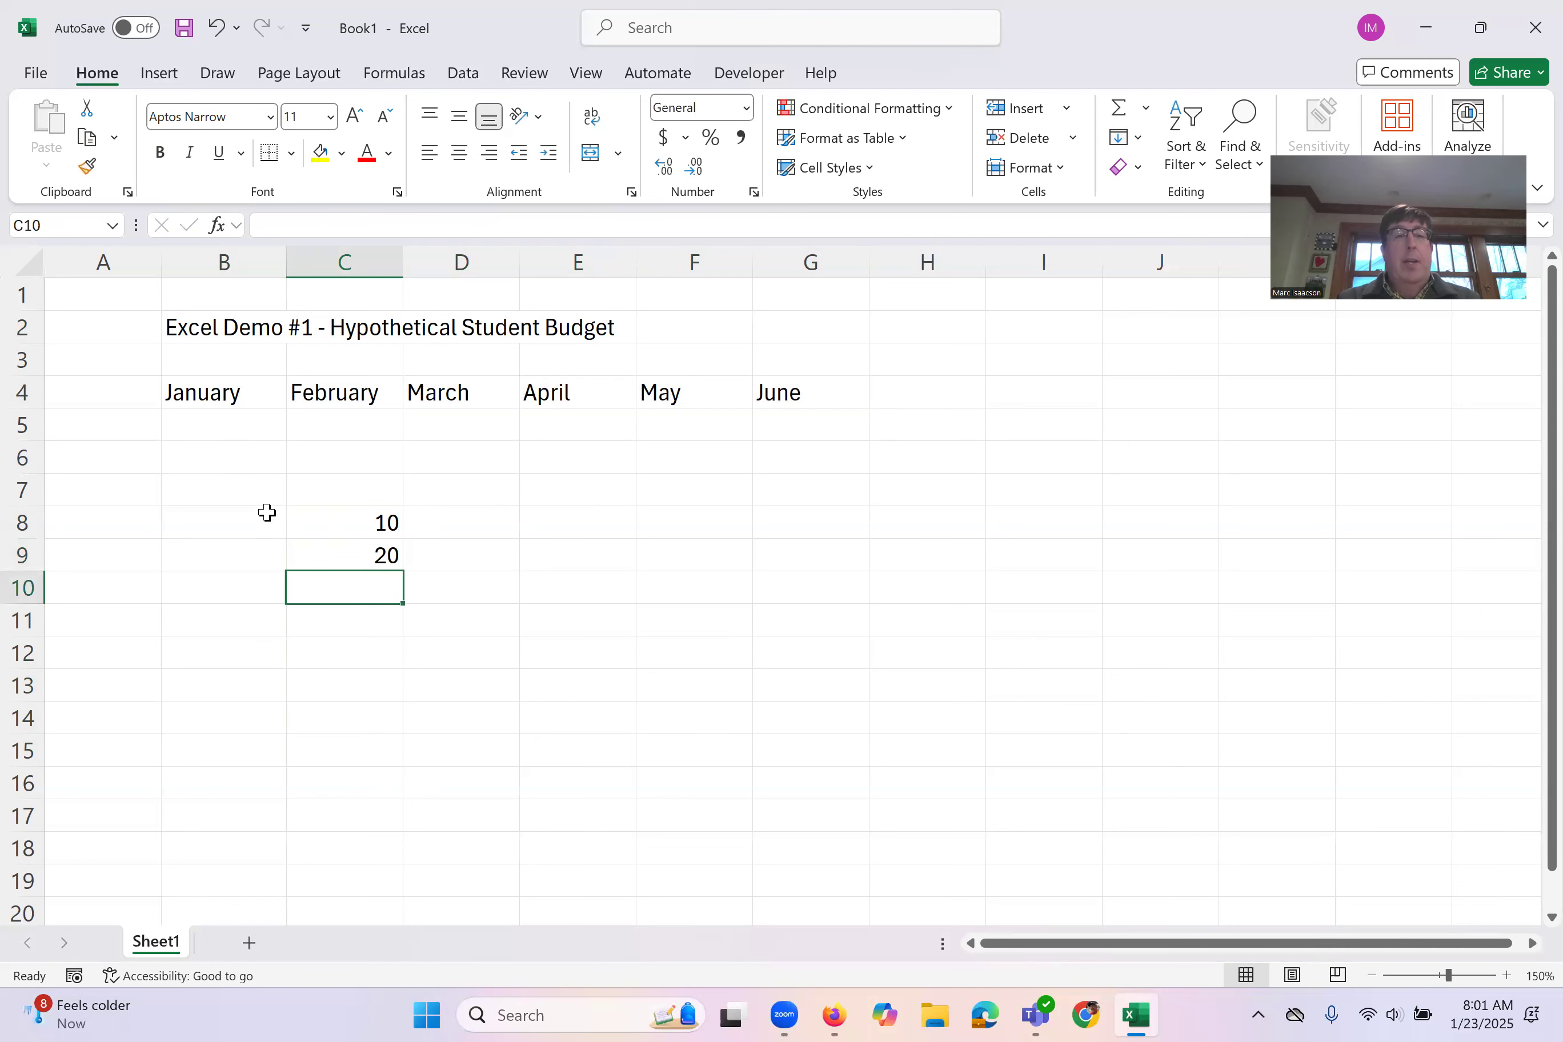
pyautogui.moveTo(335, 521); pyautogui.dragTo(377, 723)
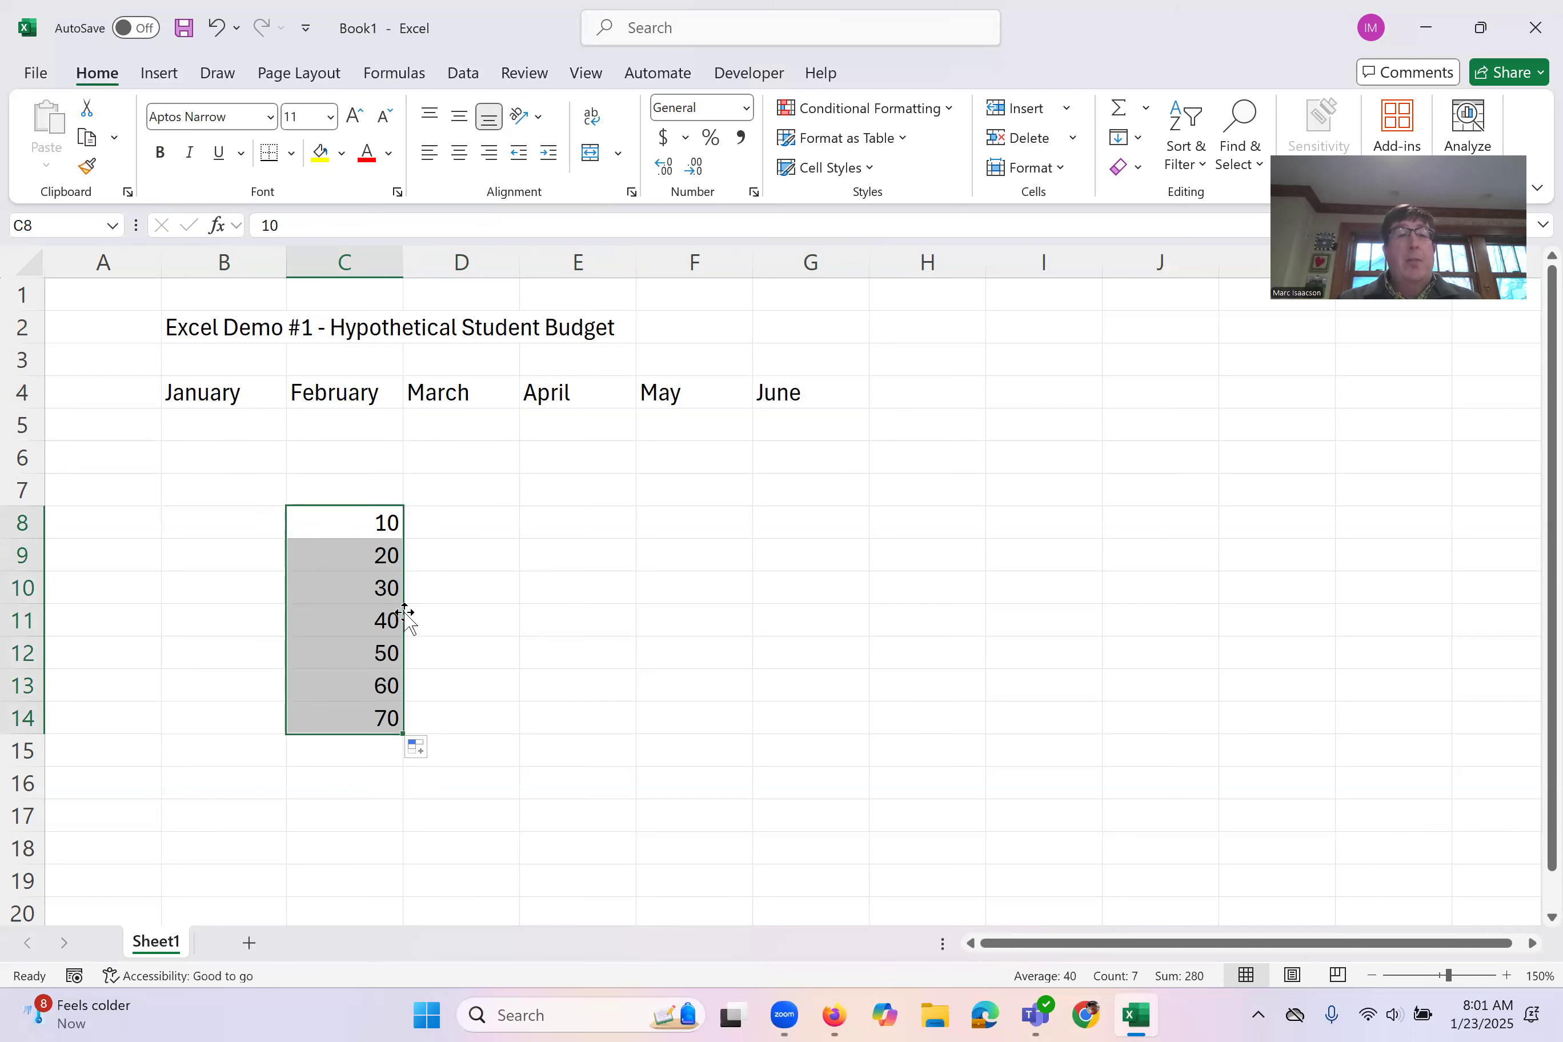
pyautogui.press('Delete')
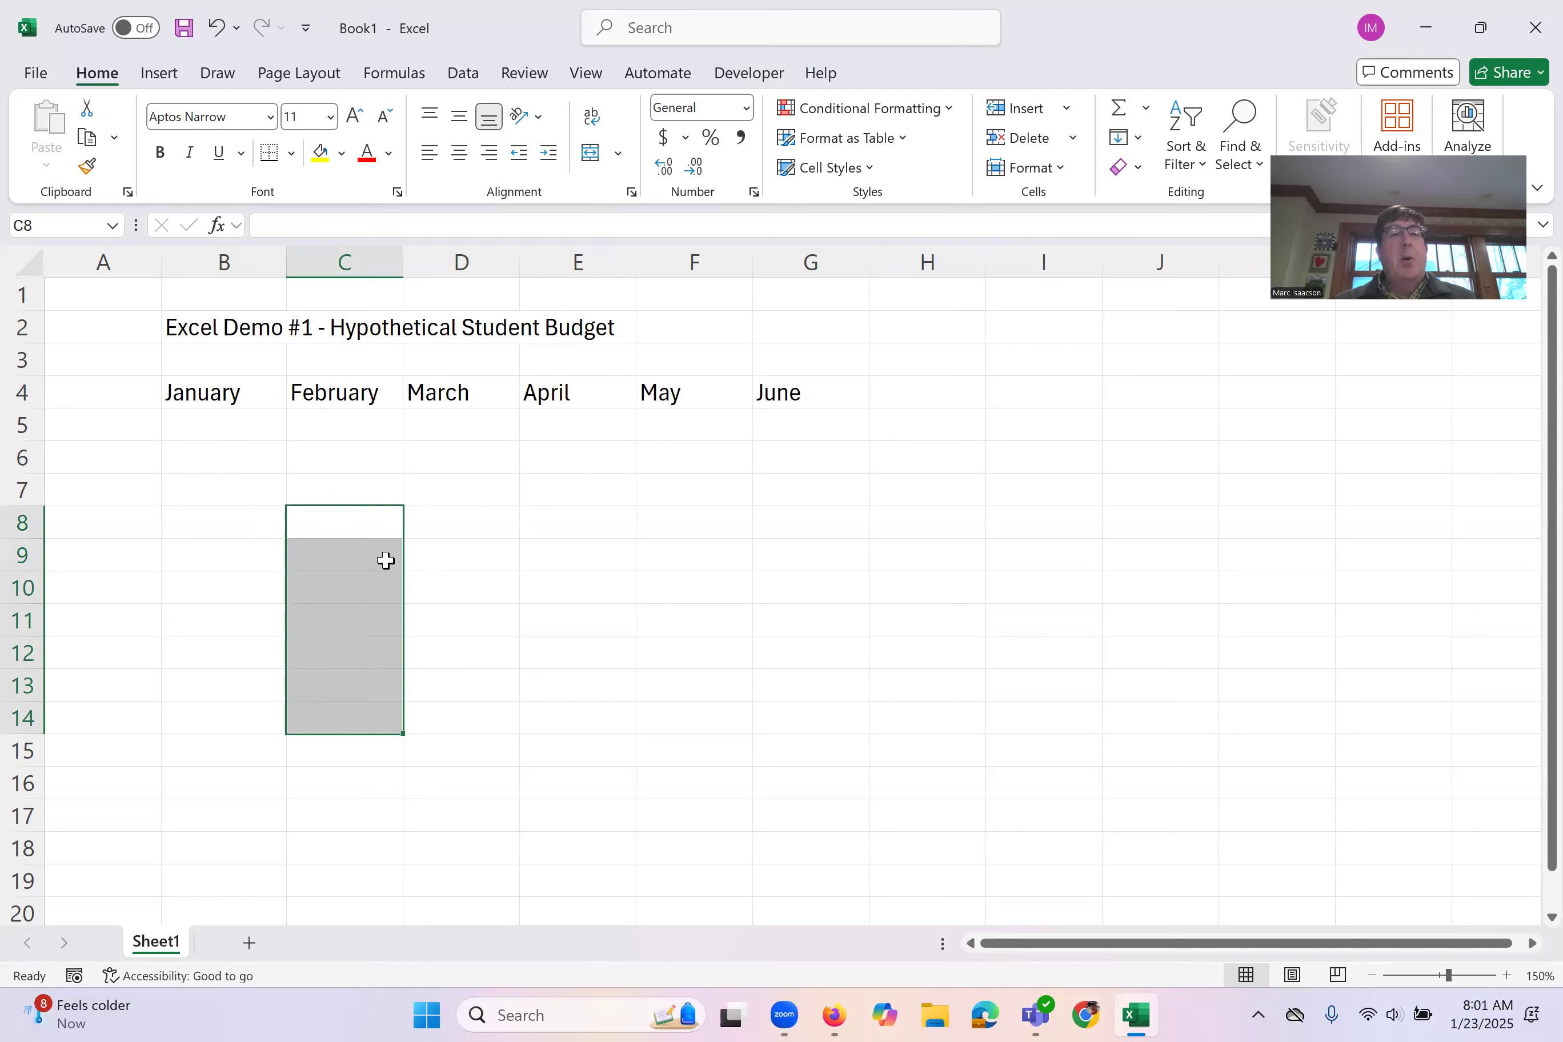
pyautogui.click(350, 520)
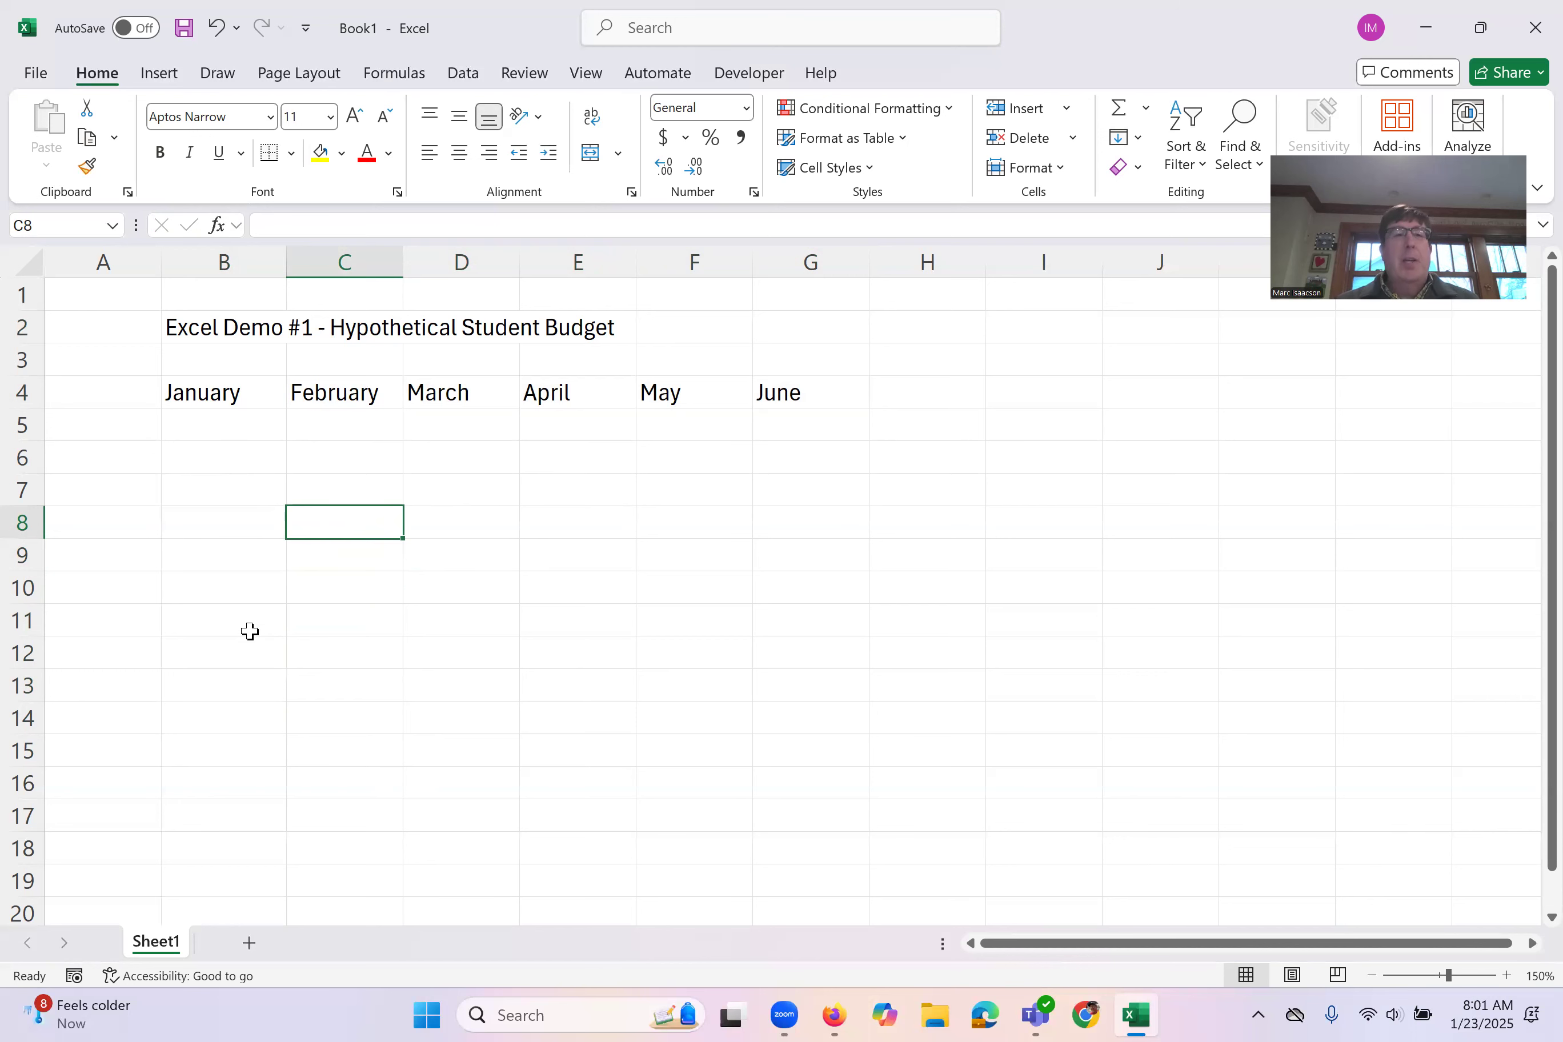
# Step: Insert a blank column before the January column, at column B
pyautogui.click(113, 430)
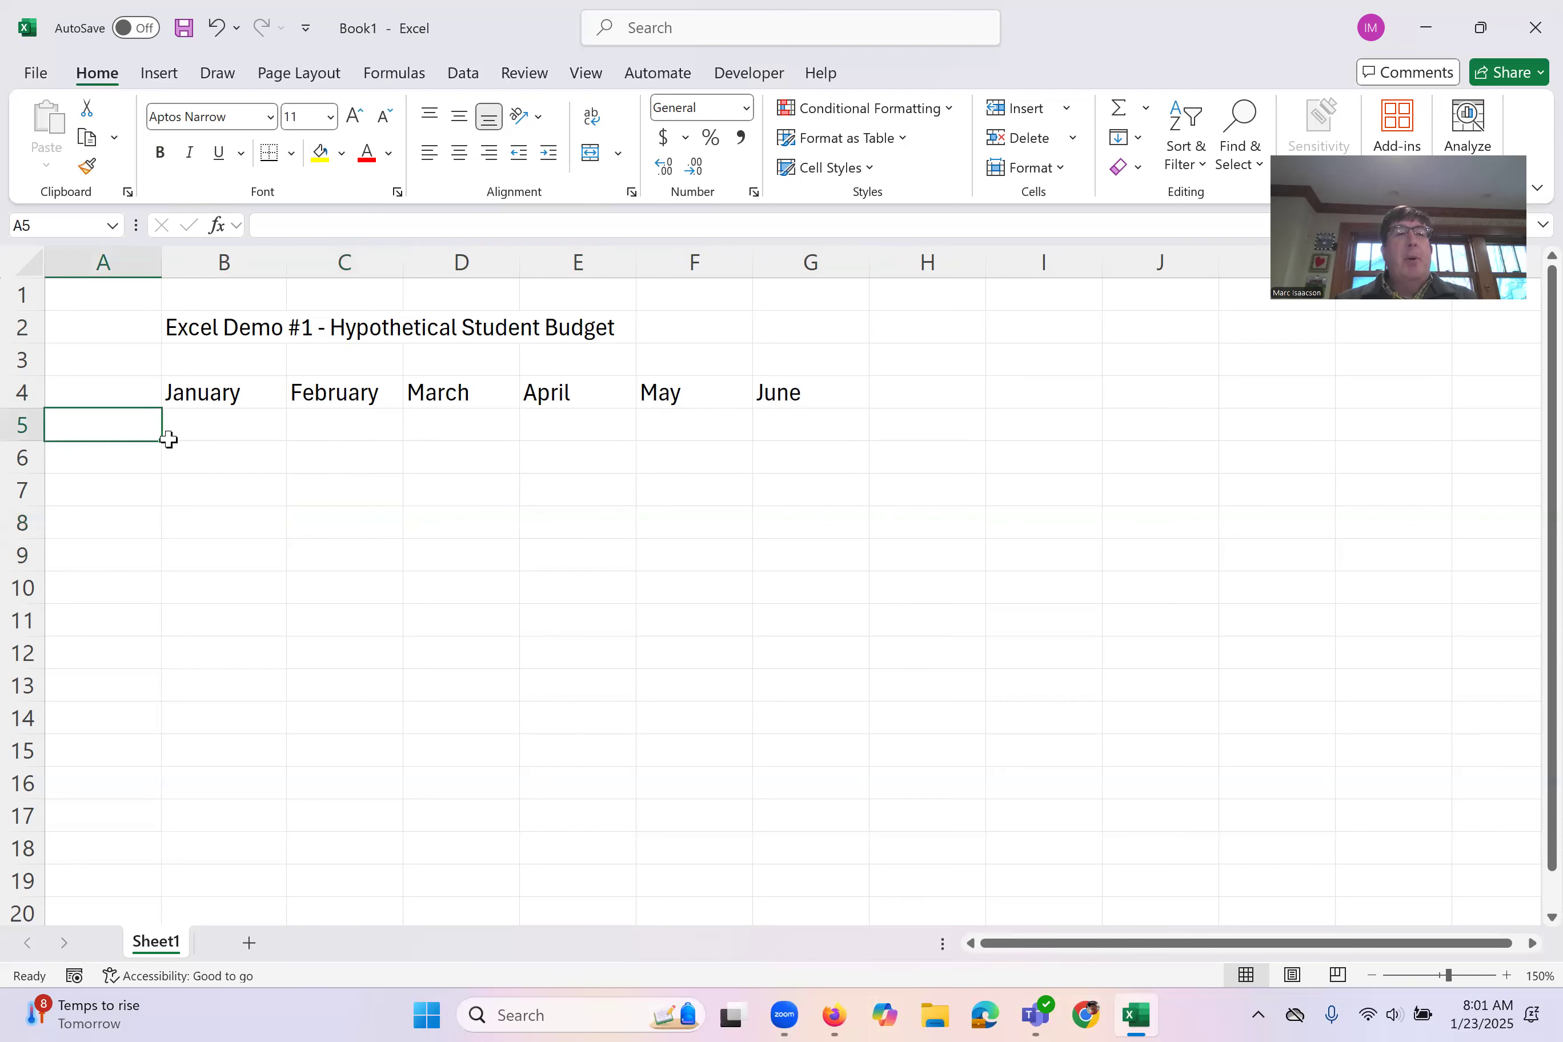
pyautogui.click(89, 395)
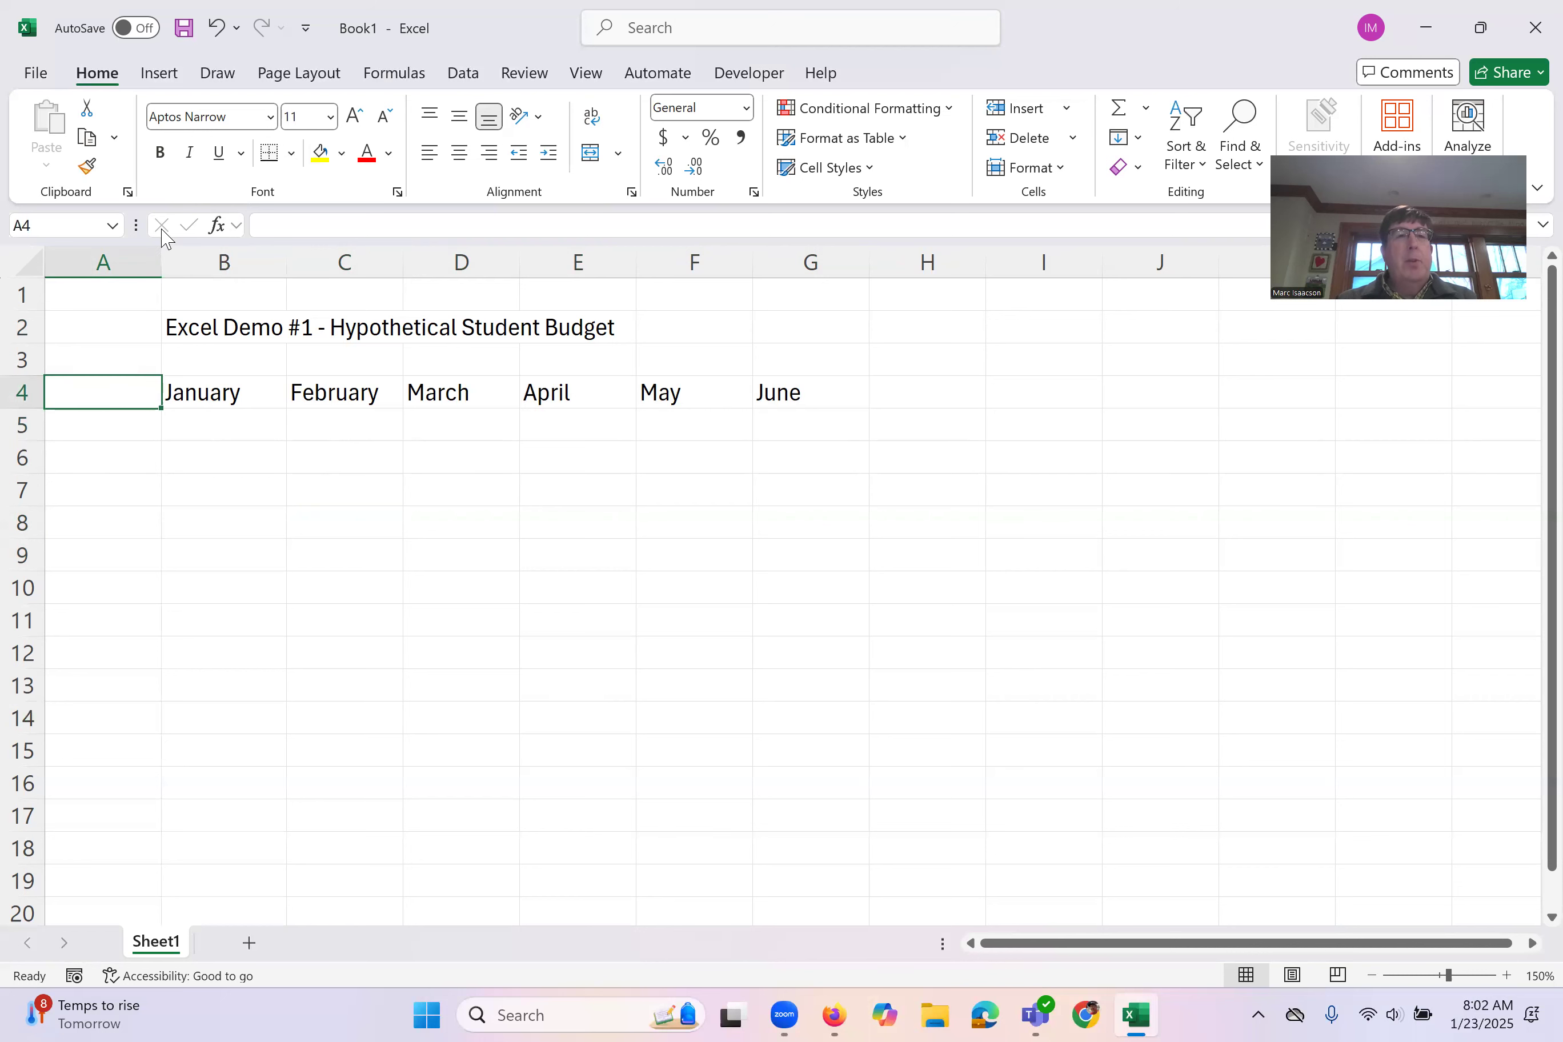
pyautogui.click(225, 263)
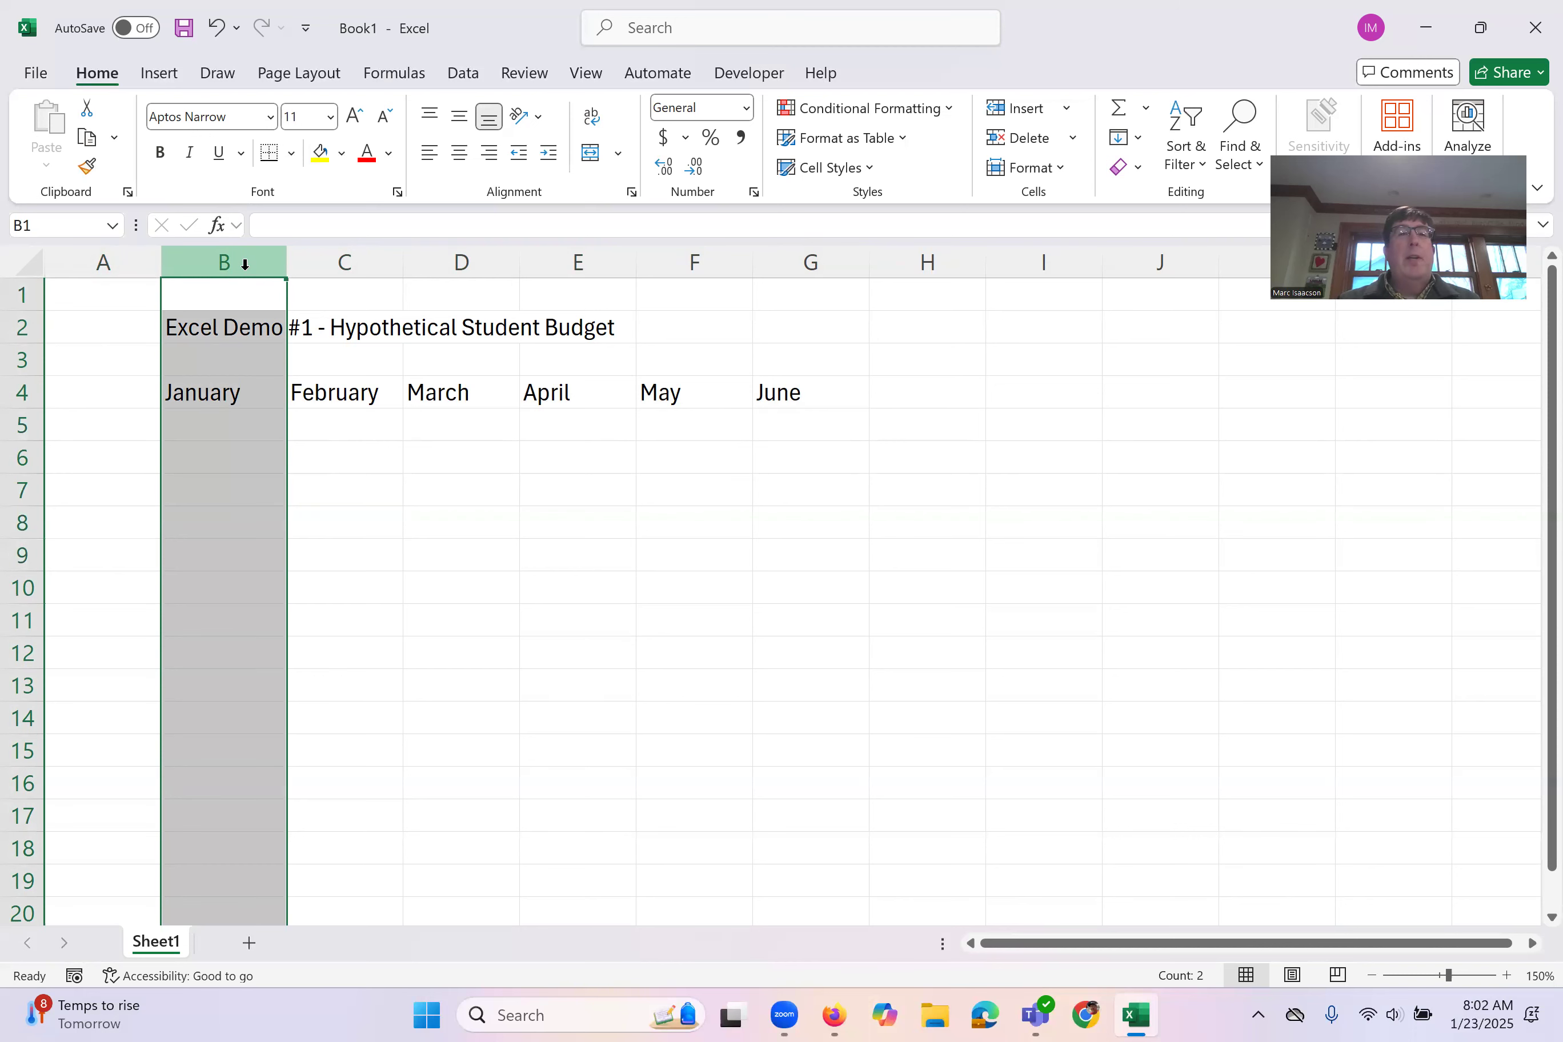
pyautogui.rightClick(245, 264)
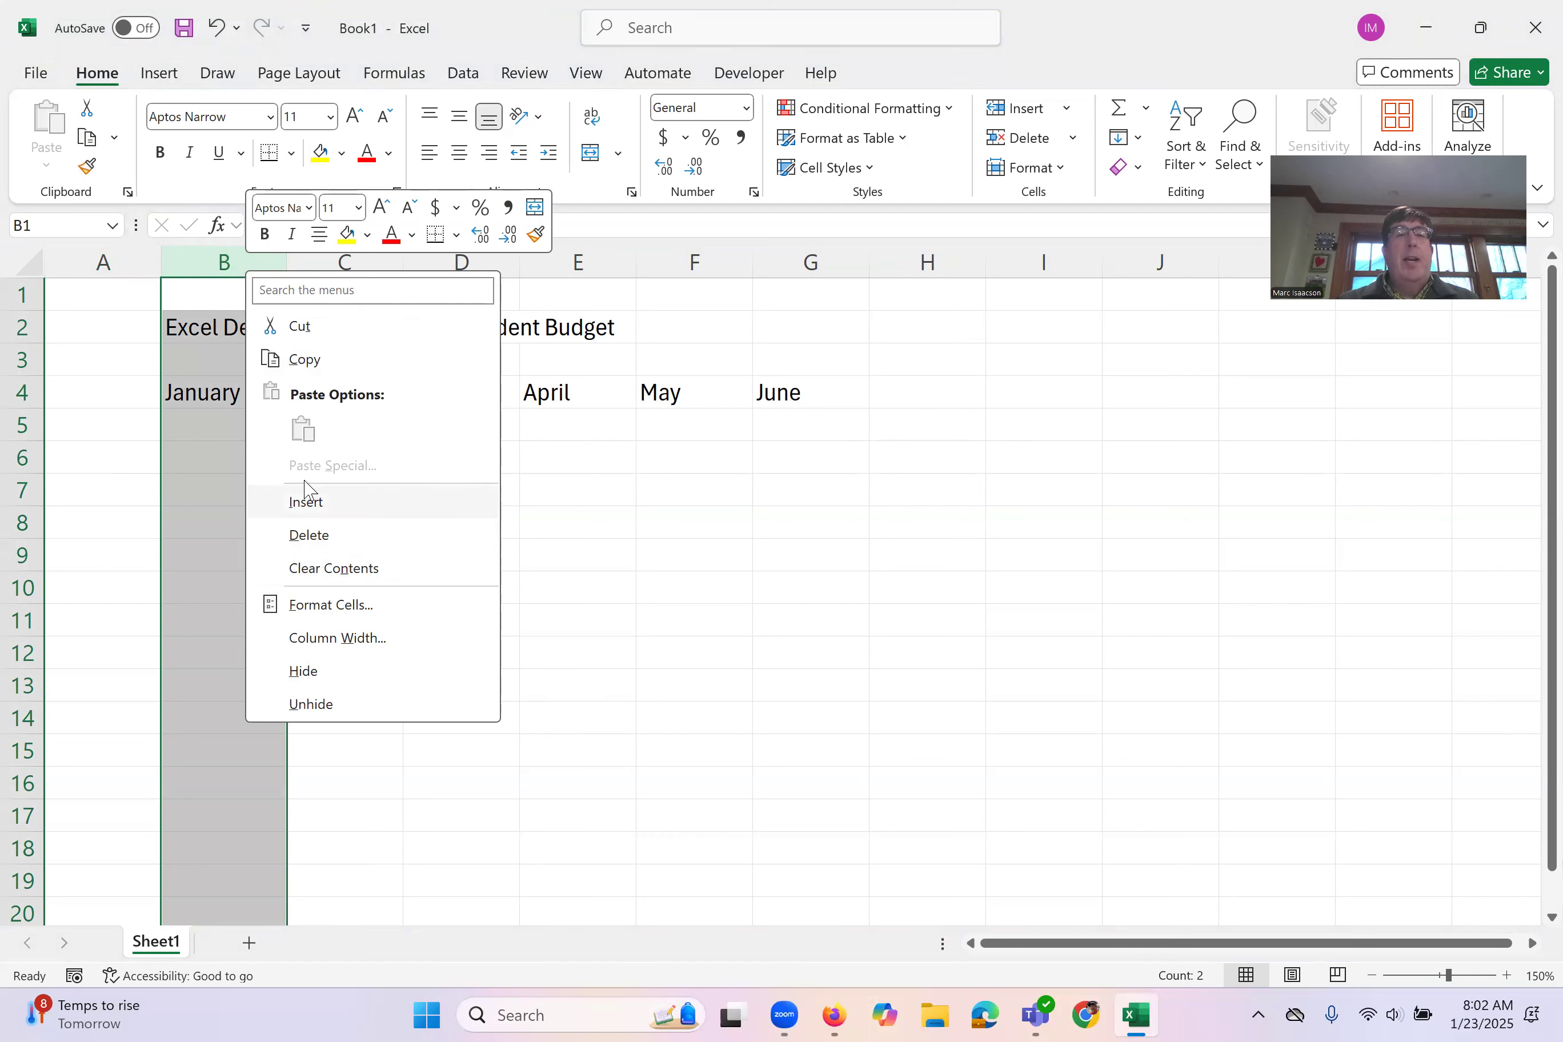
pyautogui.click(306, 502)
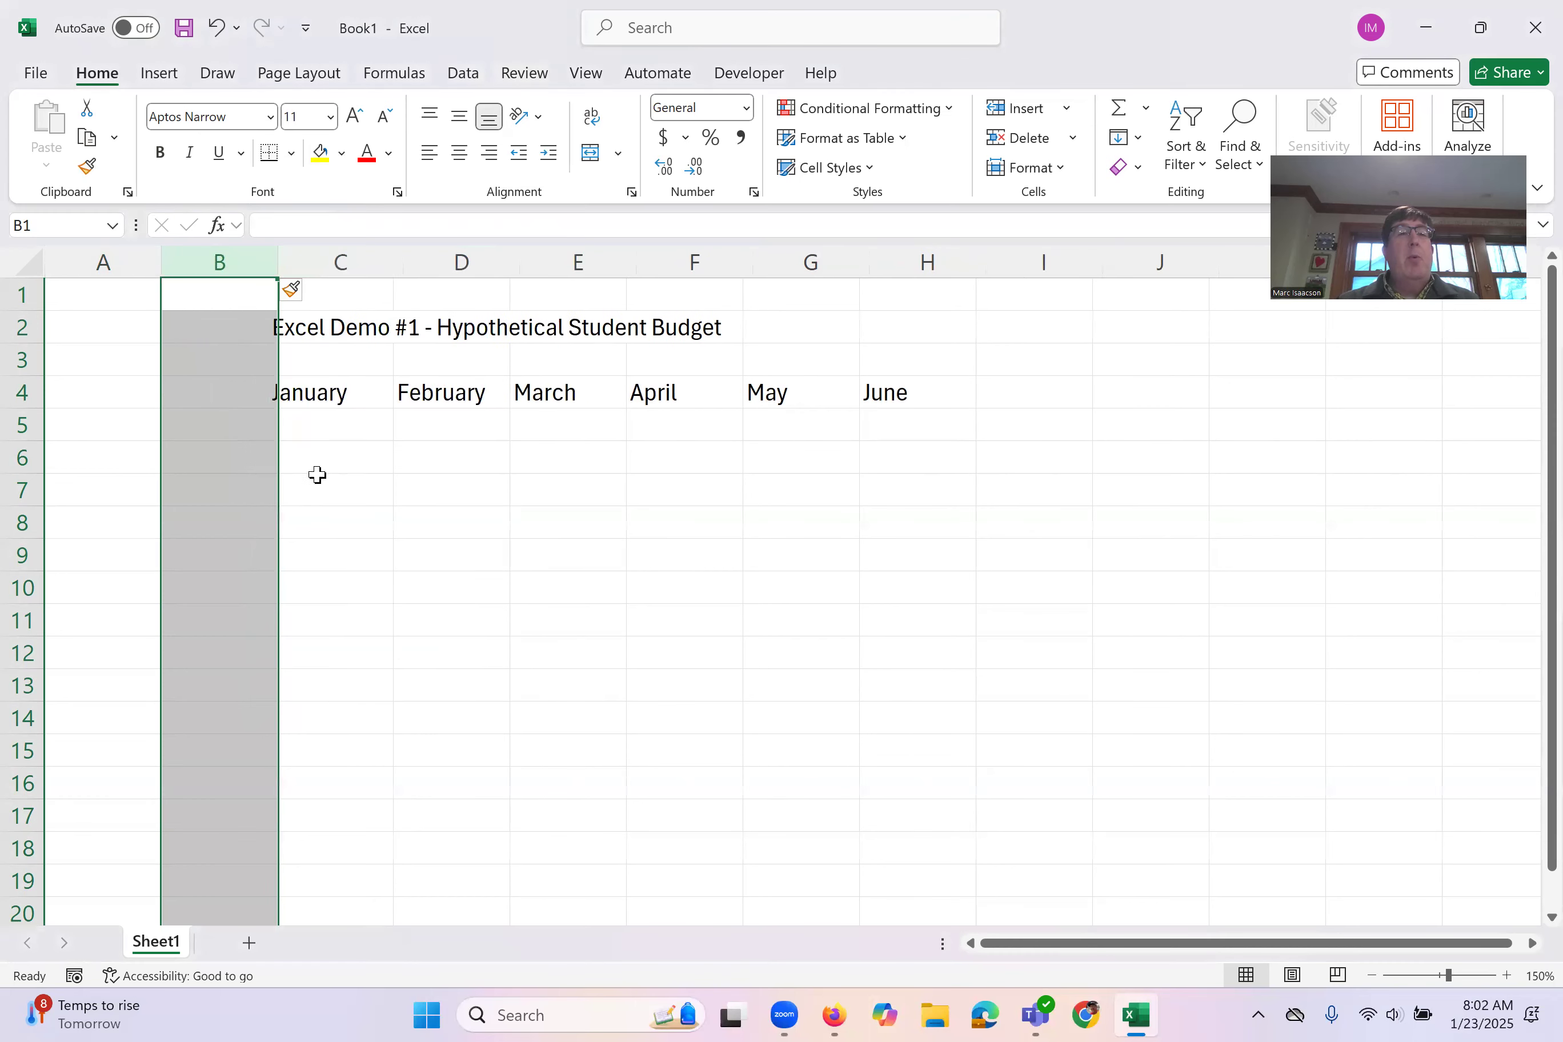
# Step: Enter the row heading Revenue in B4, beside the January heading
pyautogui.click(220, 417)
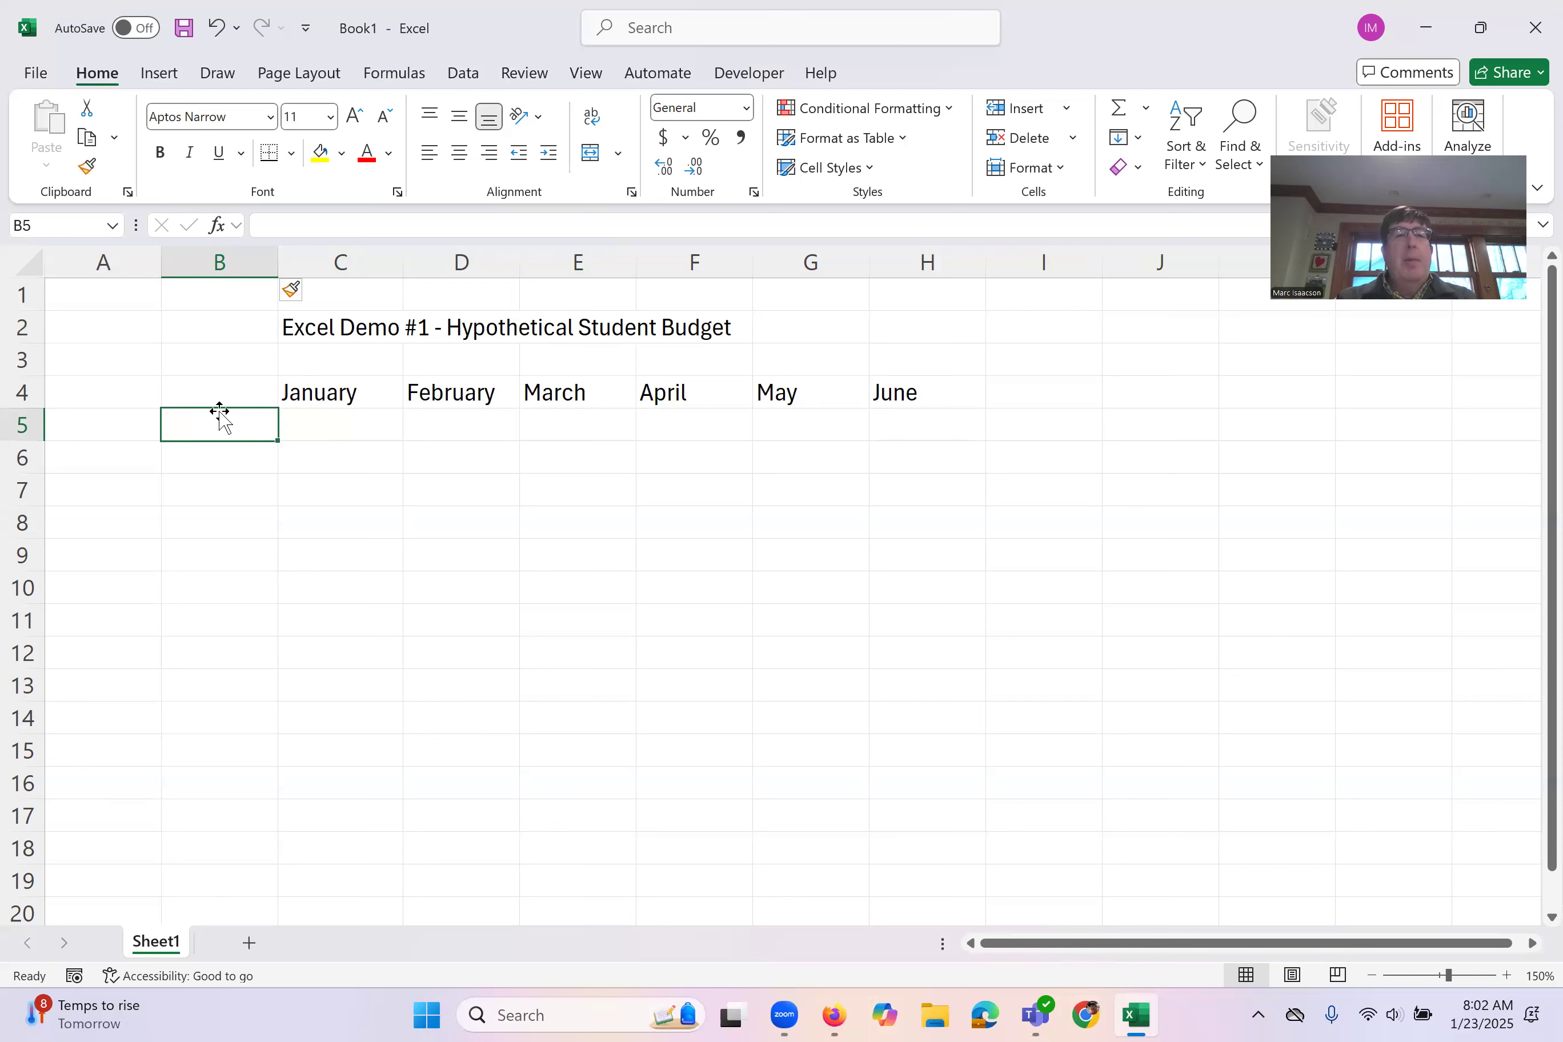
pyautogui.press('Up')
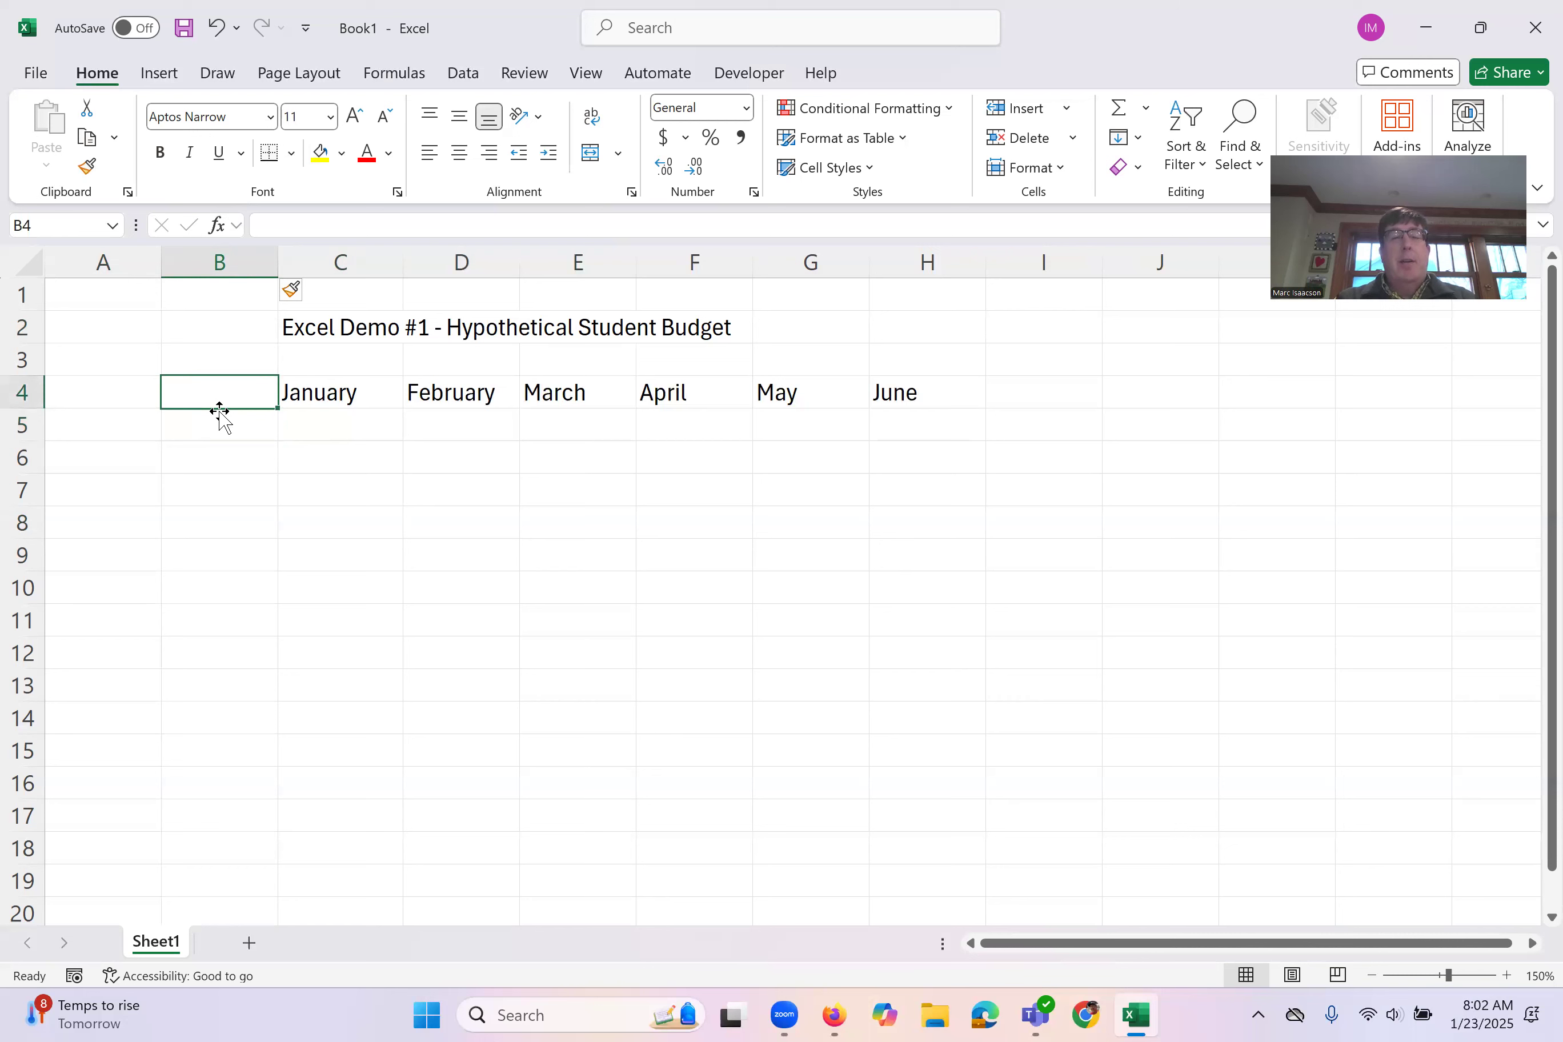
pyautogui.write('RE')
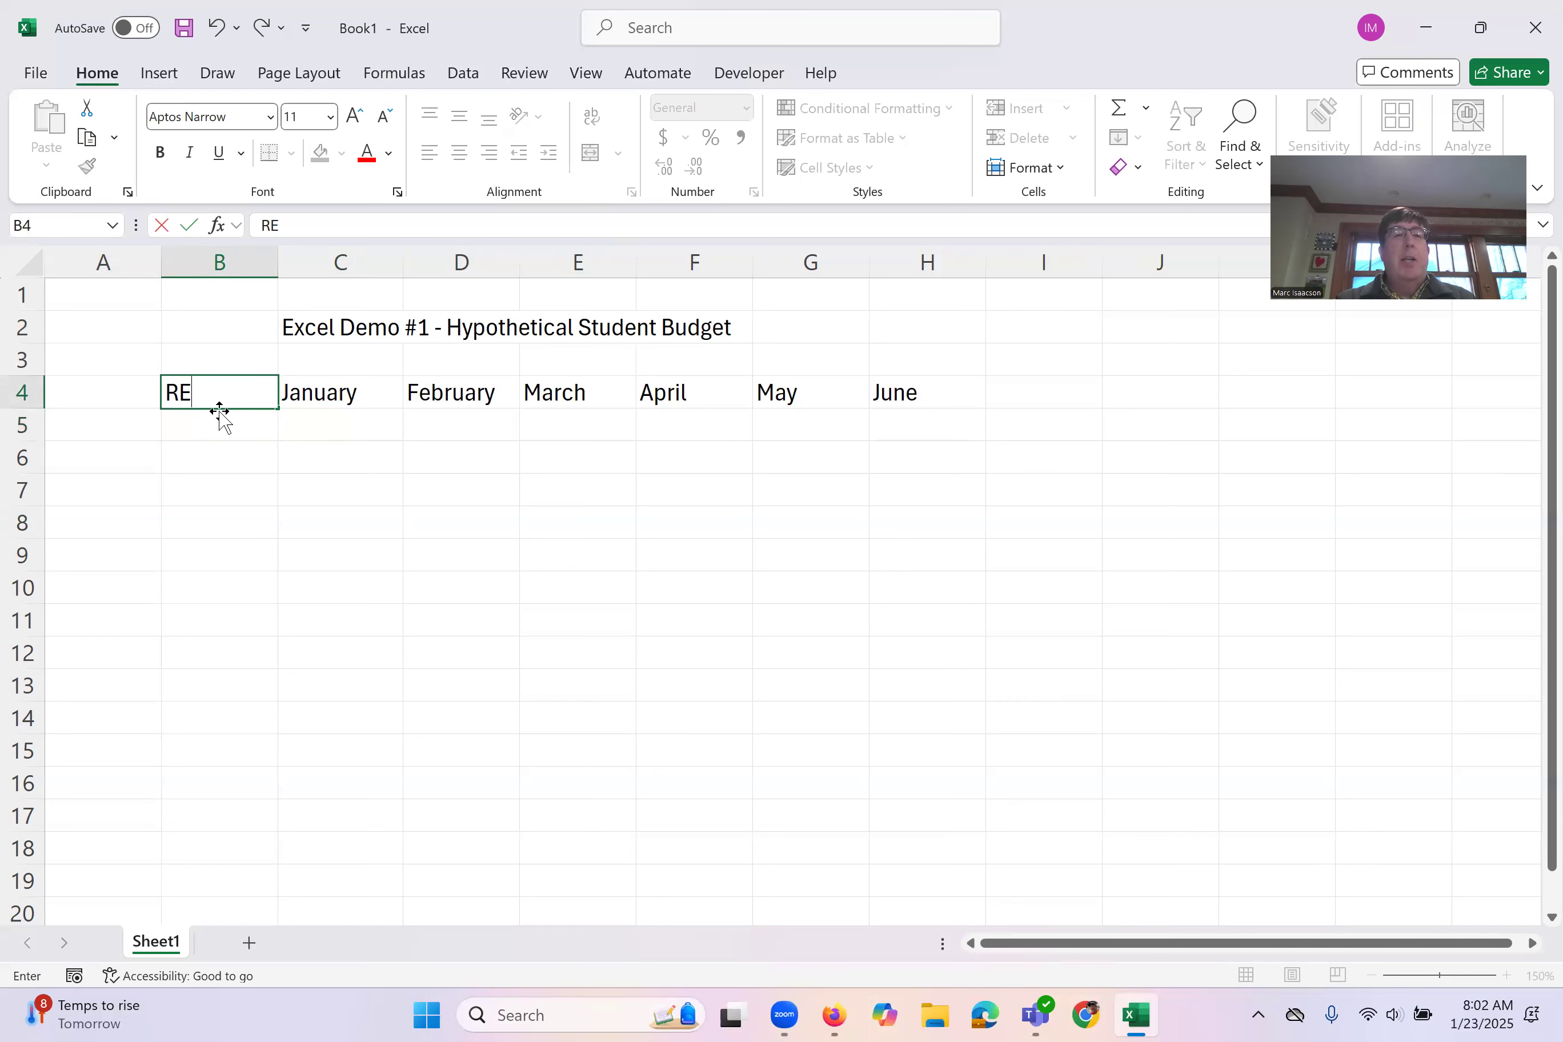
pyautogui.press('BackSpace')
pyautogui.write('evenue')
pyautogui.press('Return')
# Step: Enter the row labels Job #1, Job #2 and Total in B5 to B7, below the Revenue heading
pyautogui.write('Job 3')
pyautogui.press('BackSpace')
pyautogui.write('#1')
pyautogui.press('Return')
pyautogui.write('Job ')
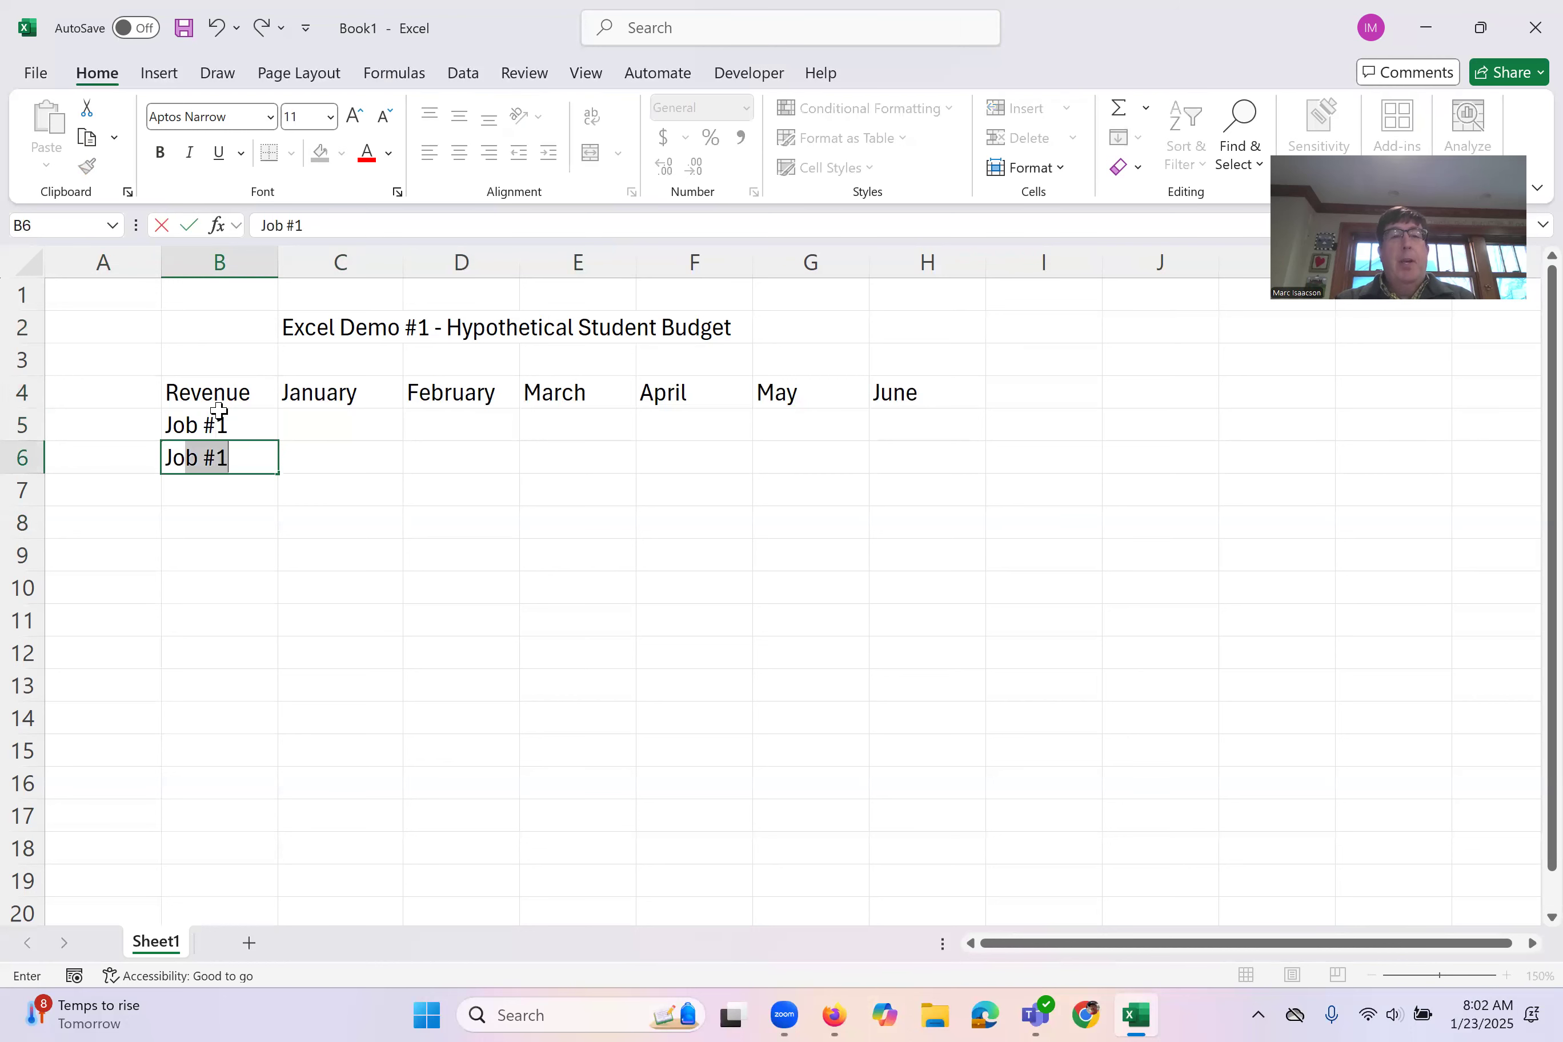
pyautogui.write('#2')
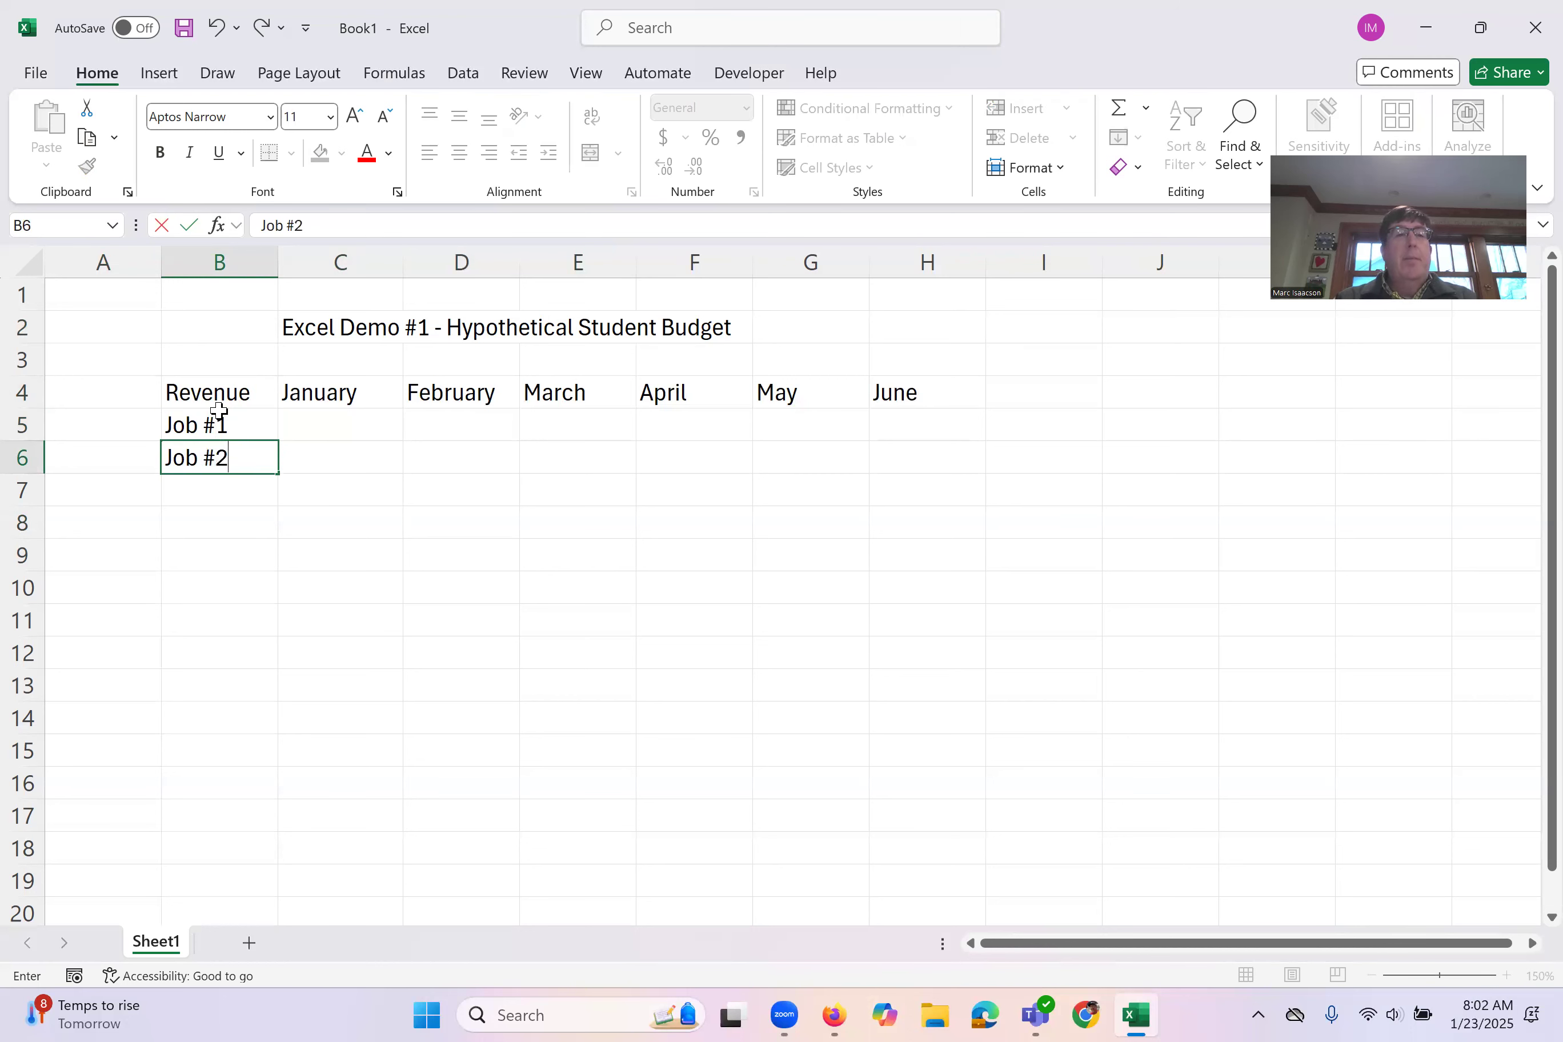
pyautogui.press('Return')
pyautogui.write('to')
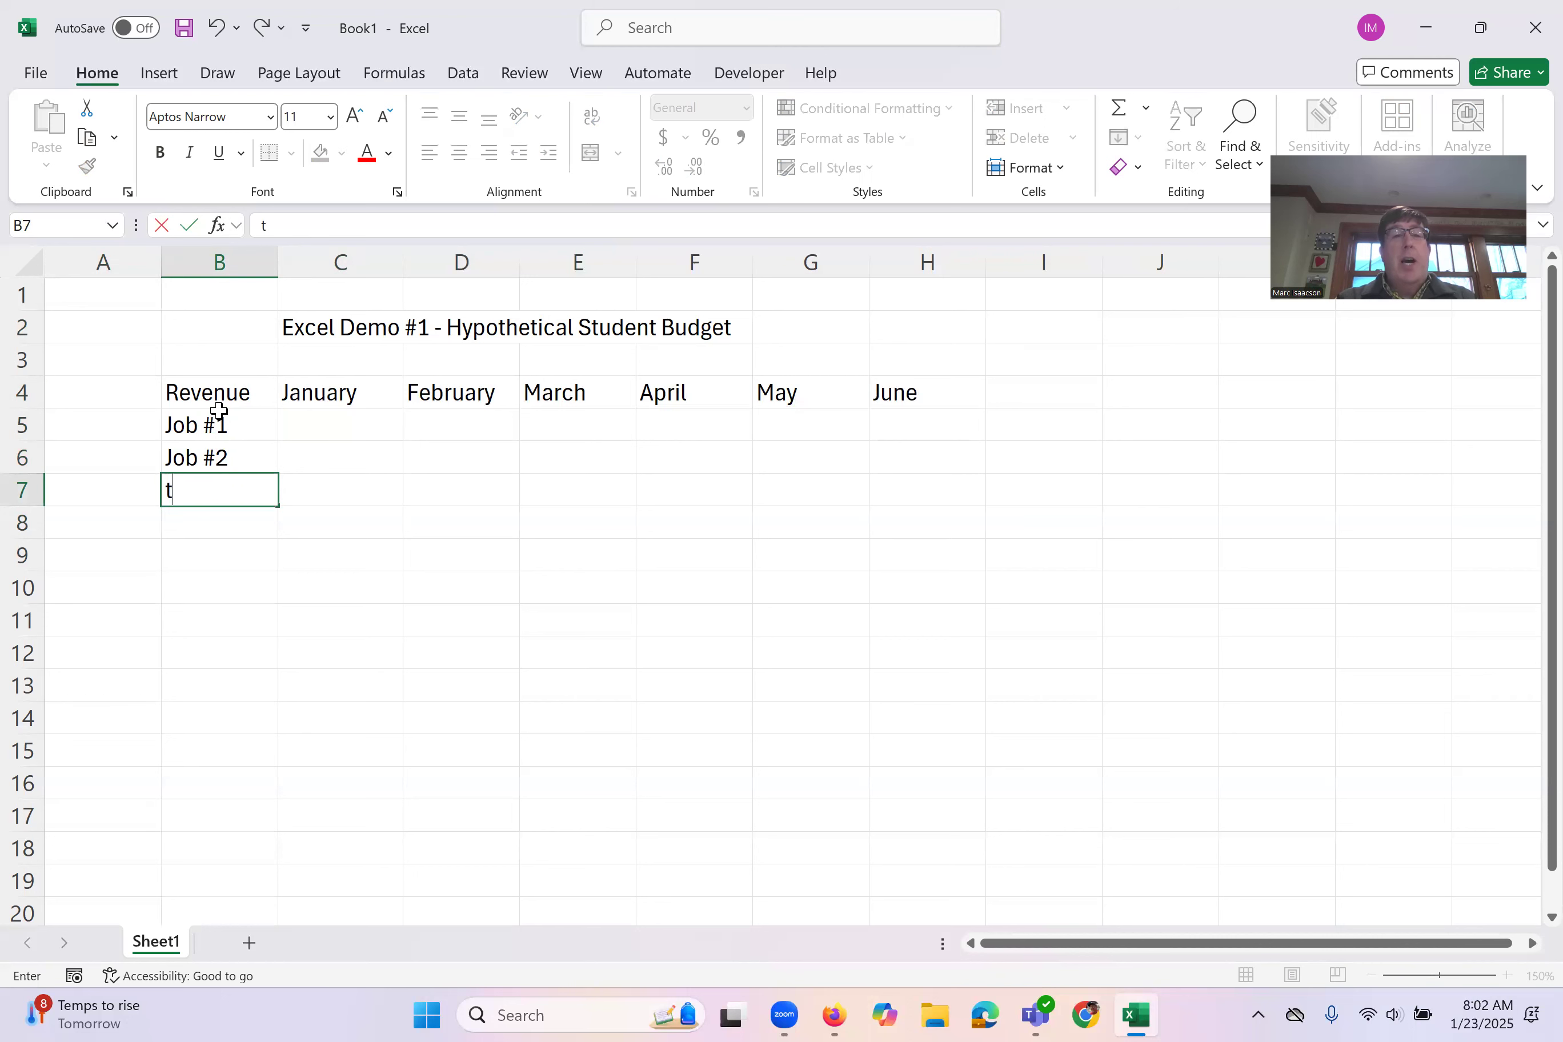
pyautogui.press('BackSpace')
pyautogui.press('BackSpace')
pyautogui.write('Total')
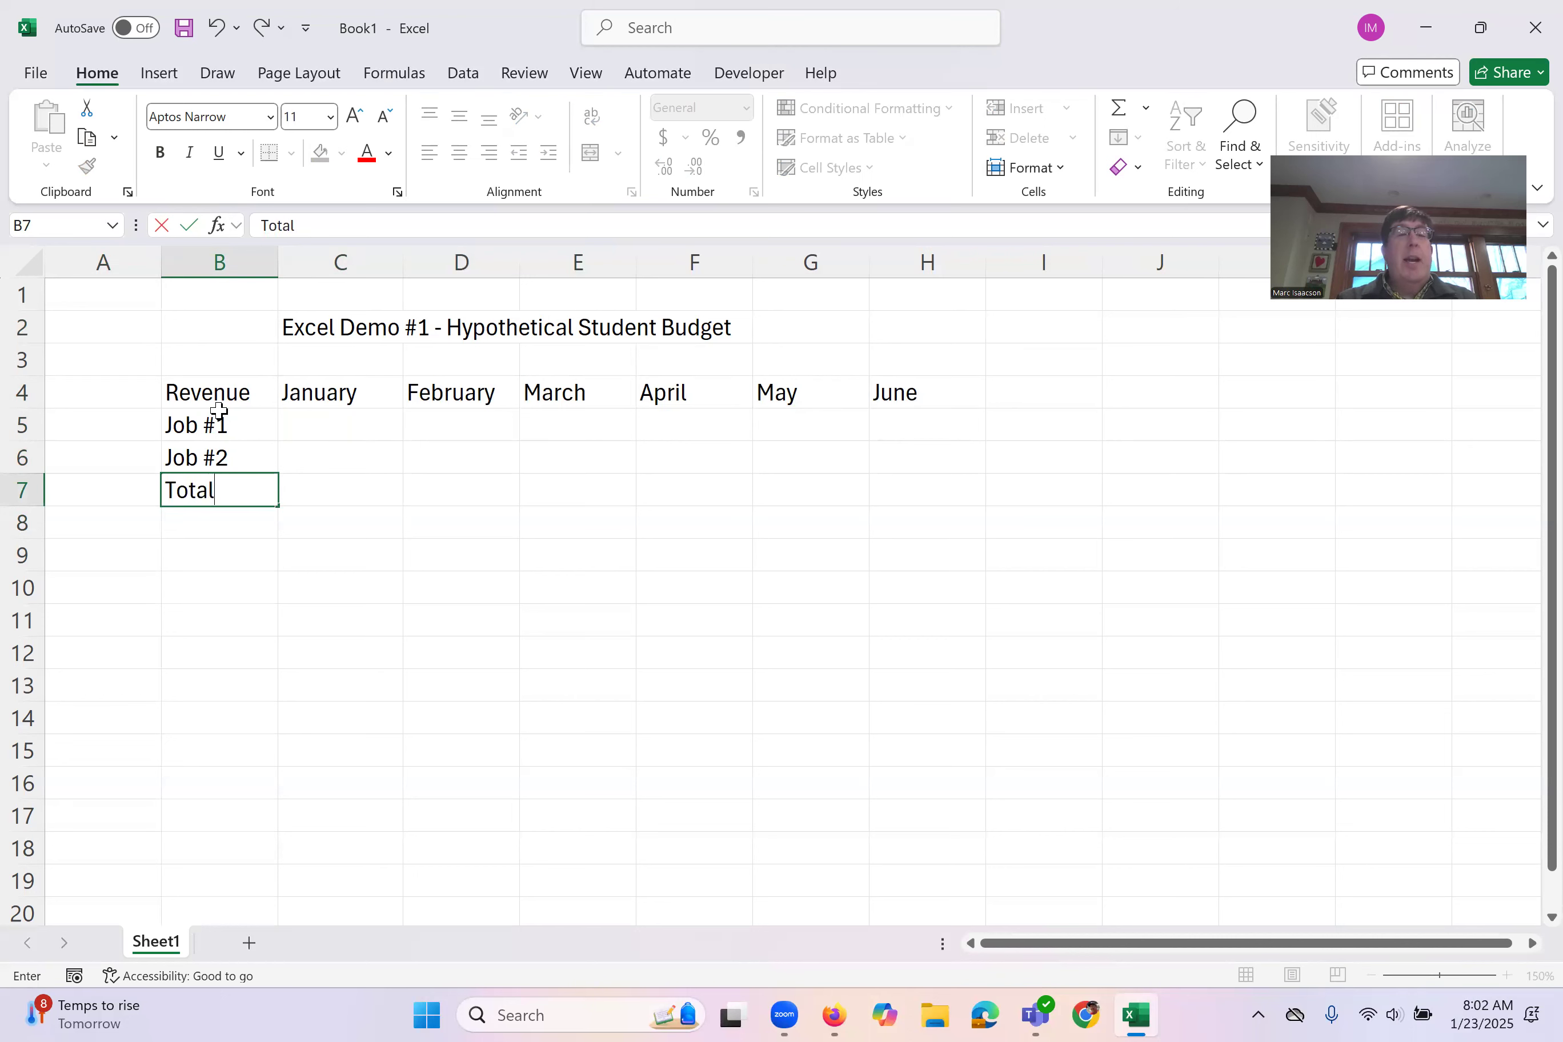
pyautogui.press('Tab')
# Step: Enter the January amounts, 1000 for Job #1 in C5 and 200 for Job #2 in C6
pyautogui.press('Up')
pyautogui.press('Up')
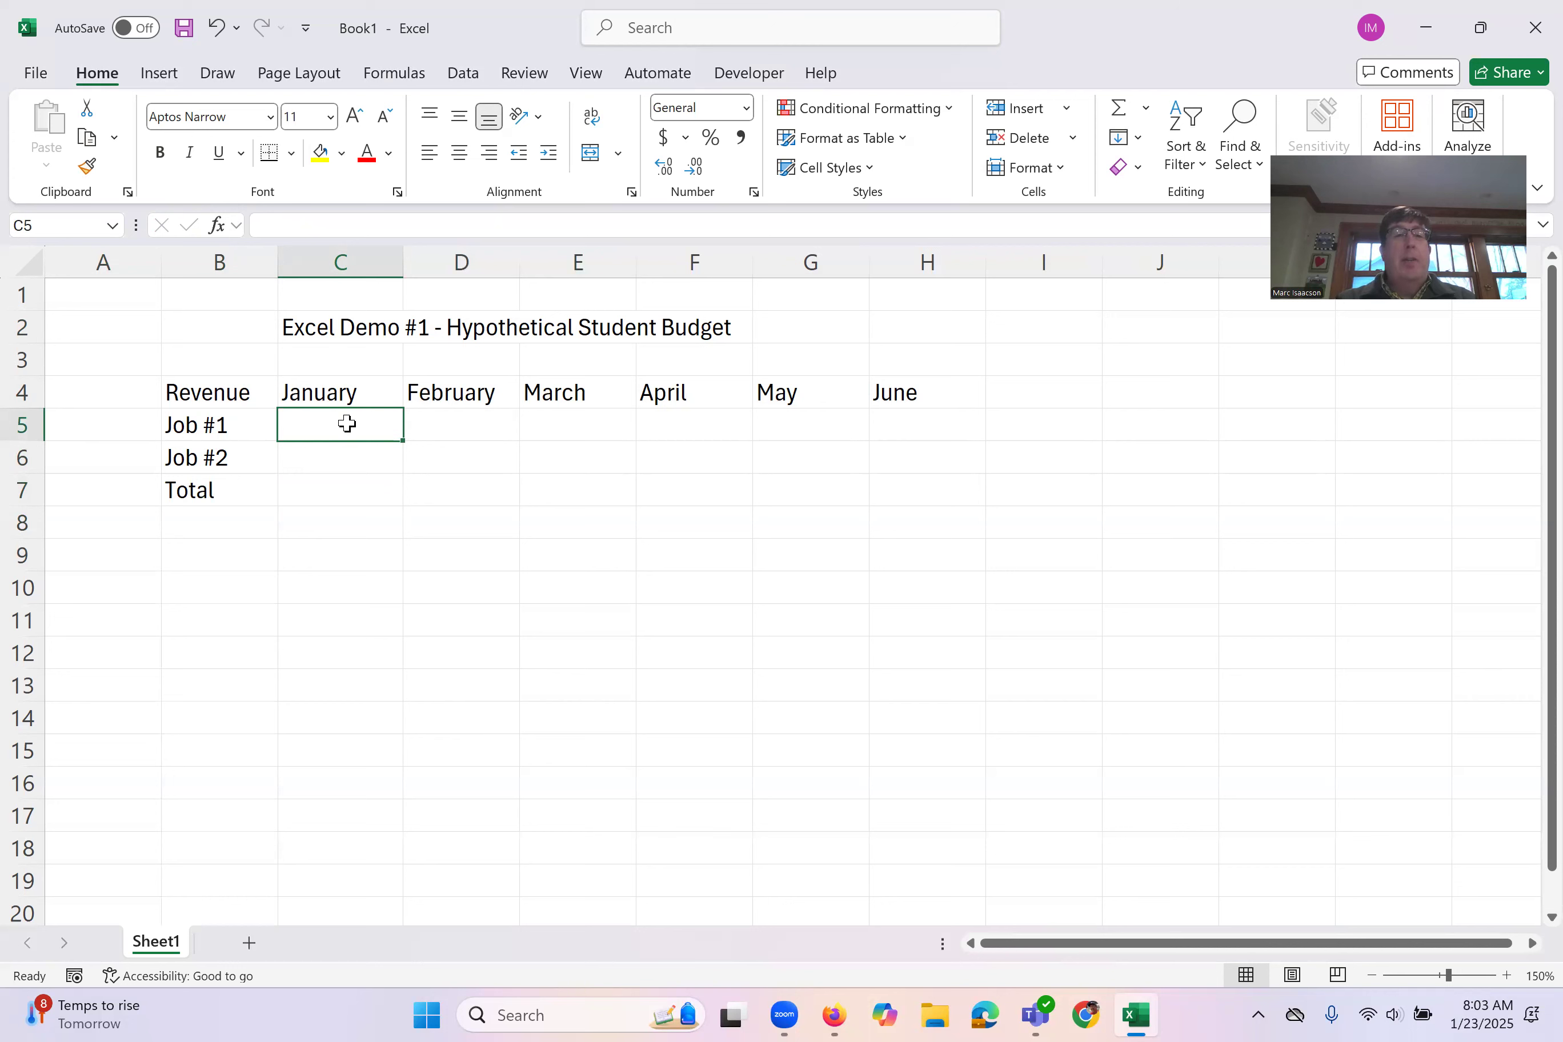
pyautogui.write('1000')
pyautogui.press('Return')
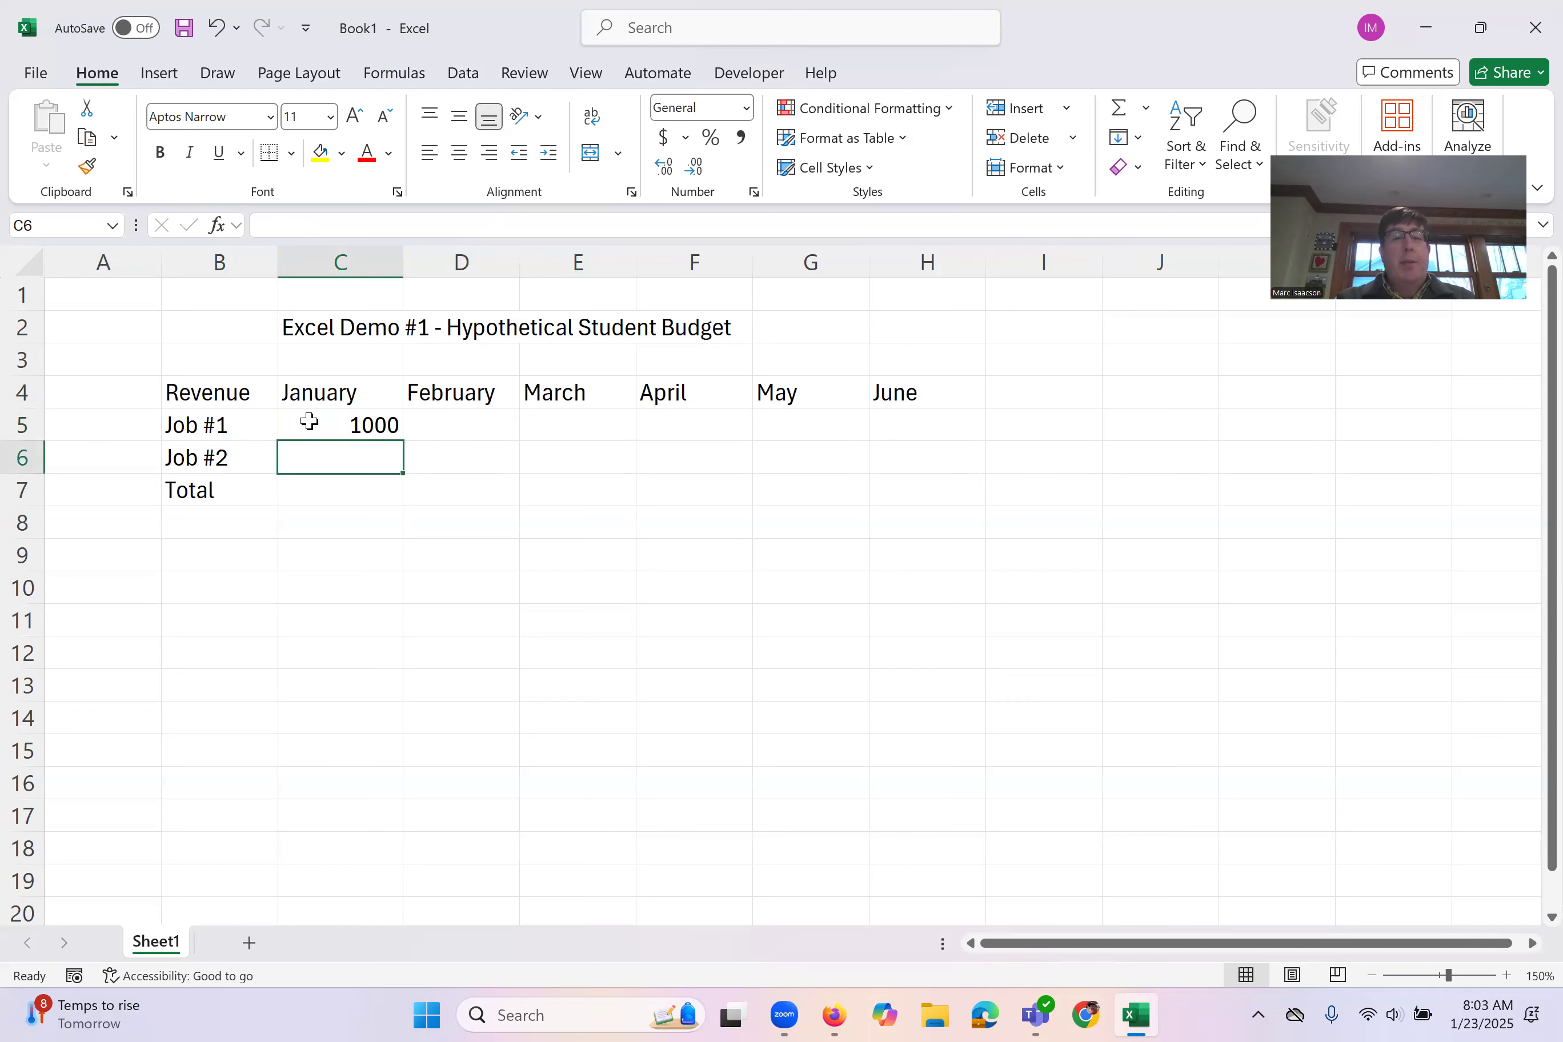
pyautogui.write('200')
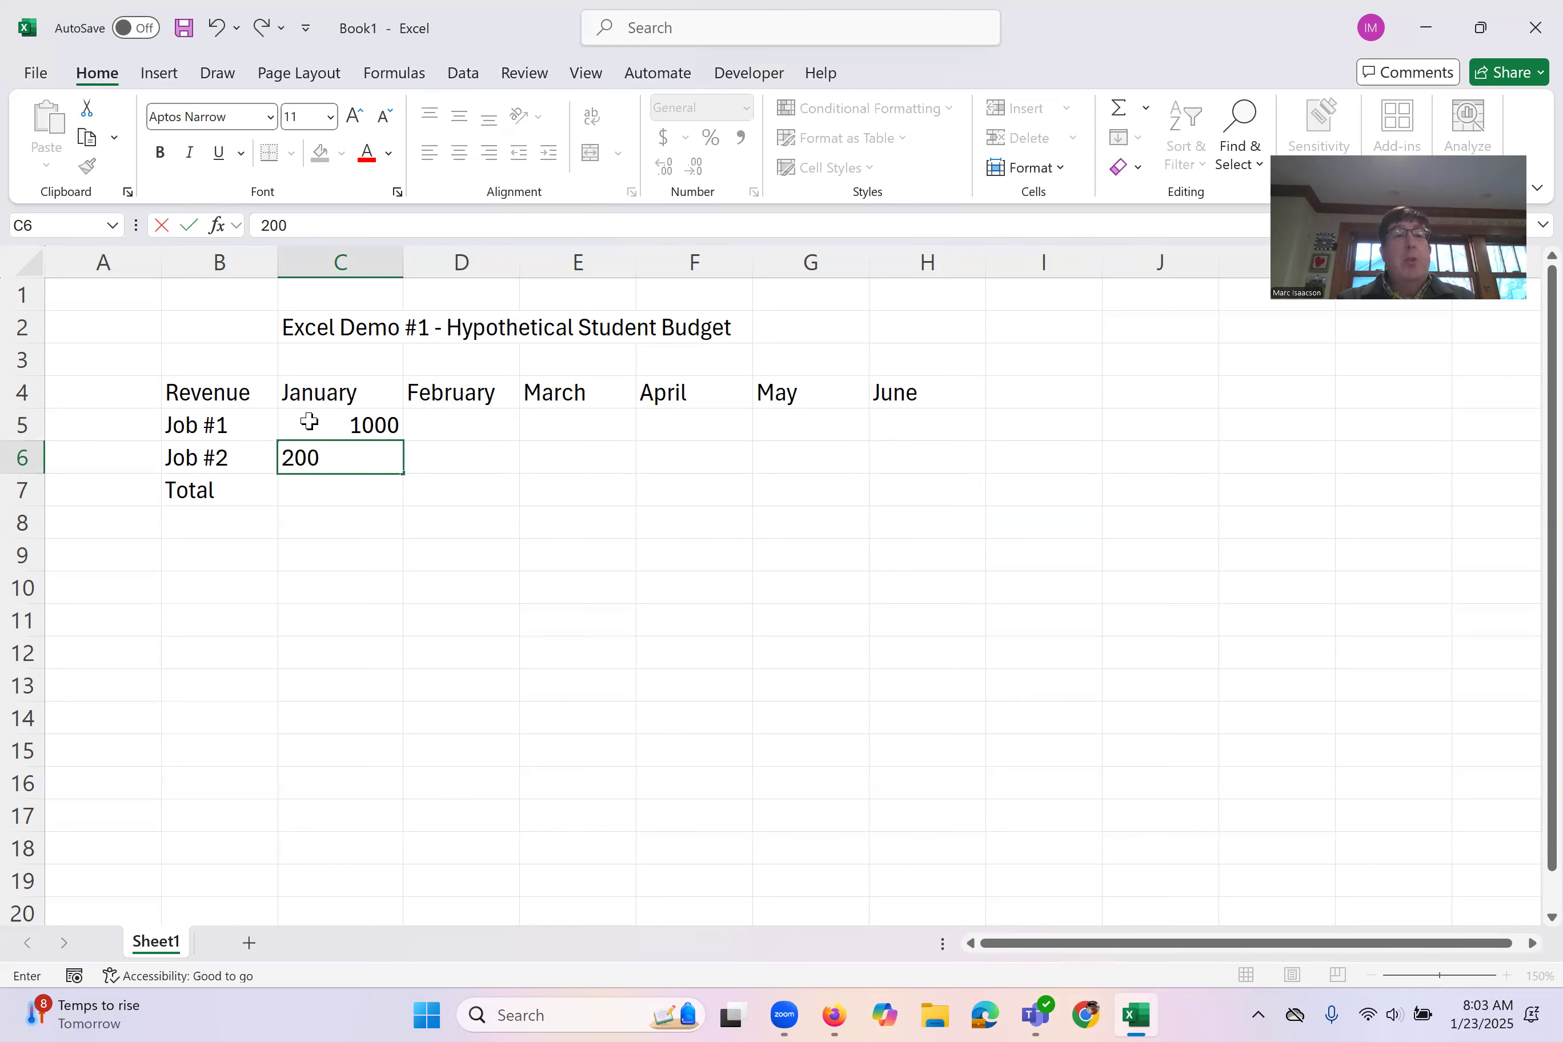
pyautogui.press('Return')
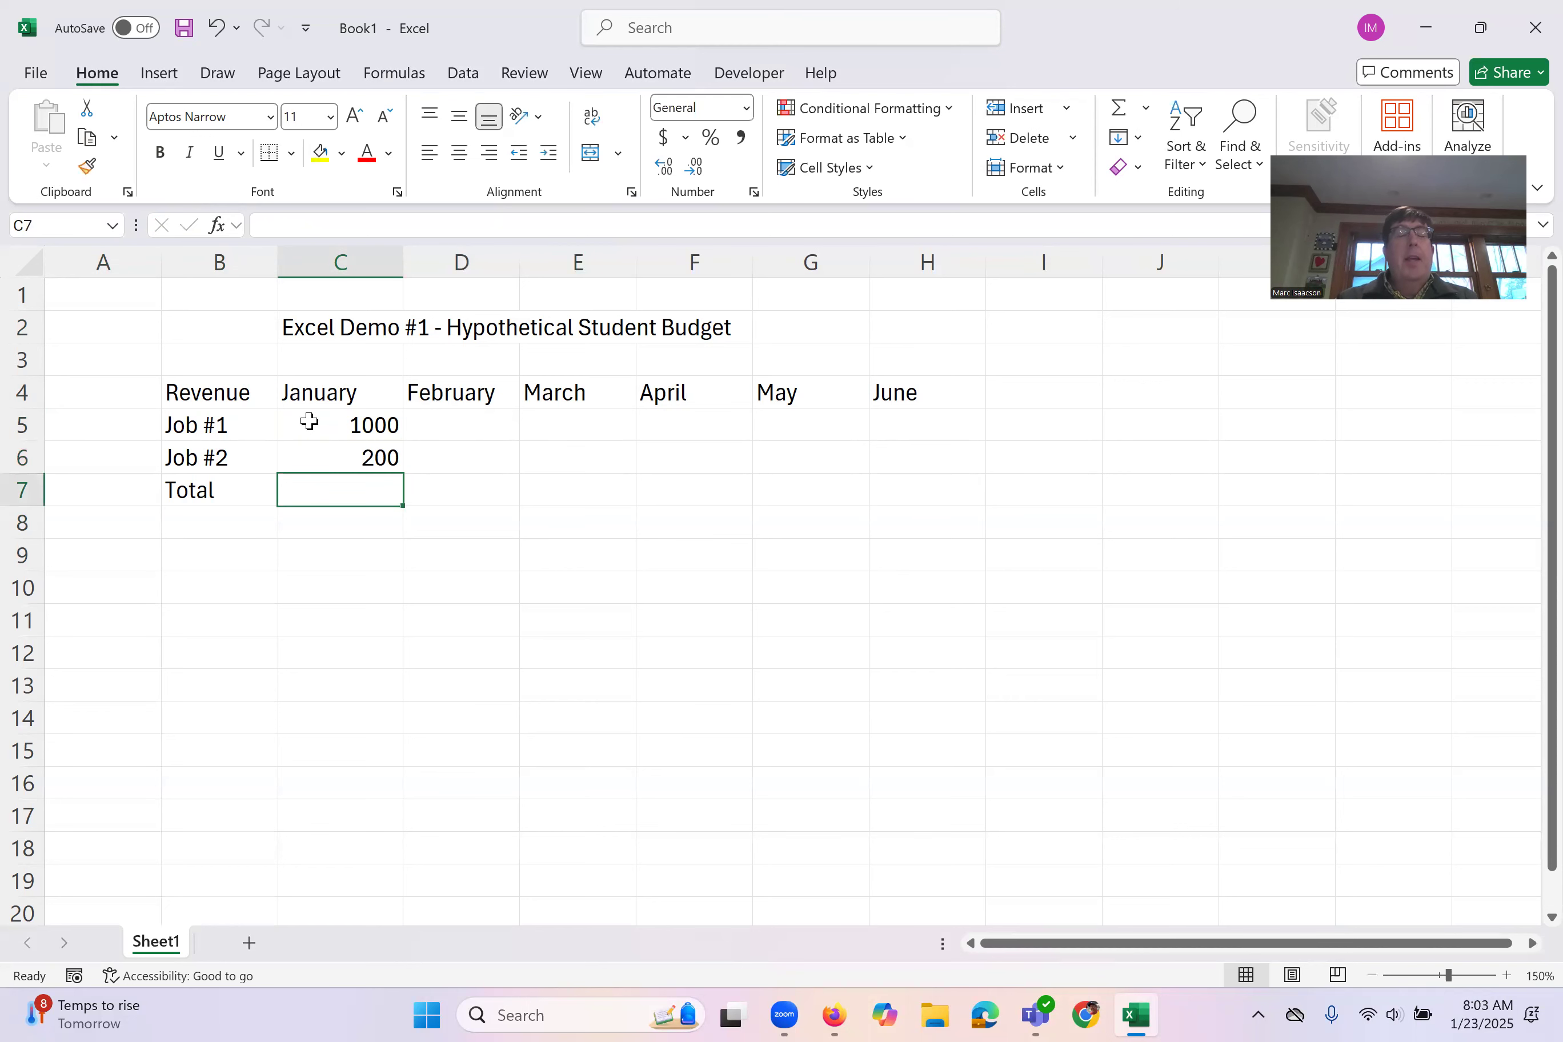
# Step: Auto-fill the January amounts of Job #1 and Job #2 across their rows through June, column H
pyautogui.click(342, 427)
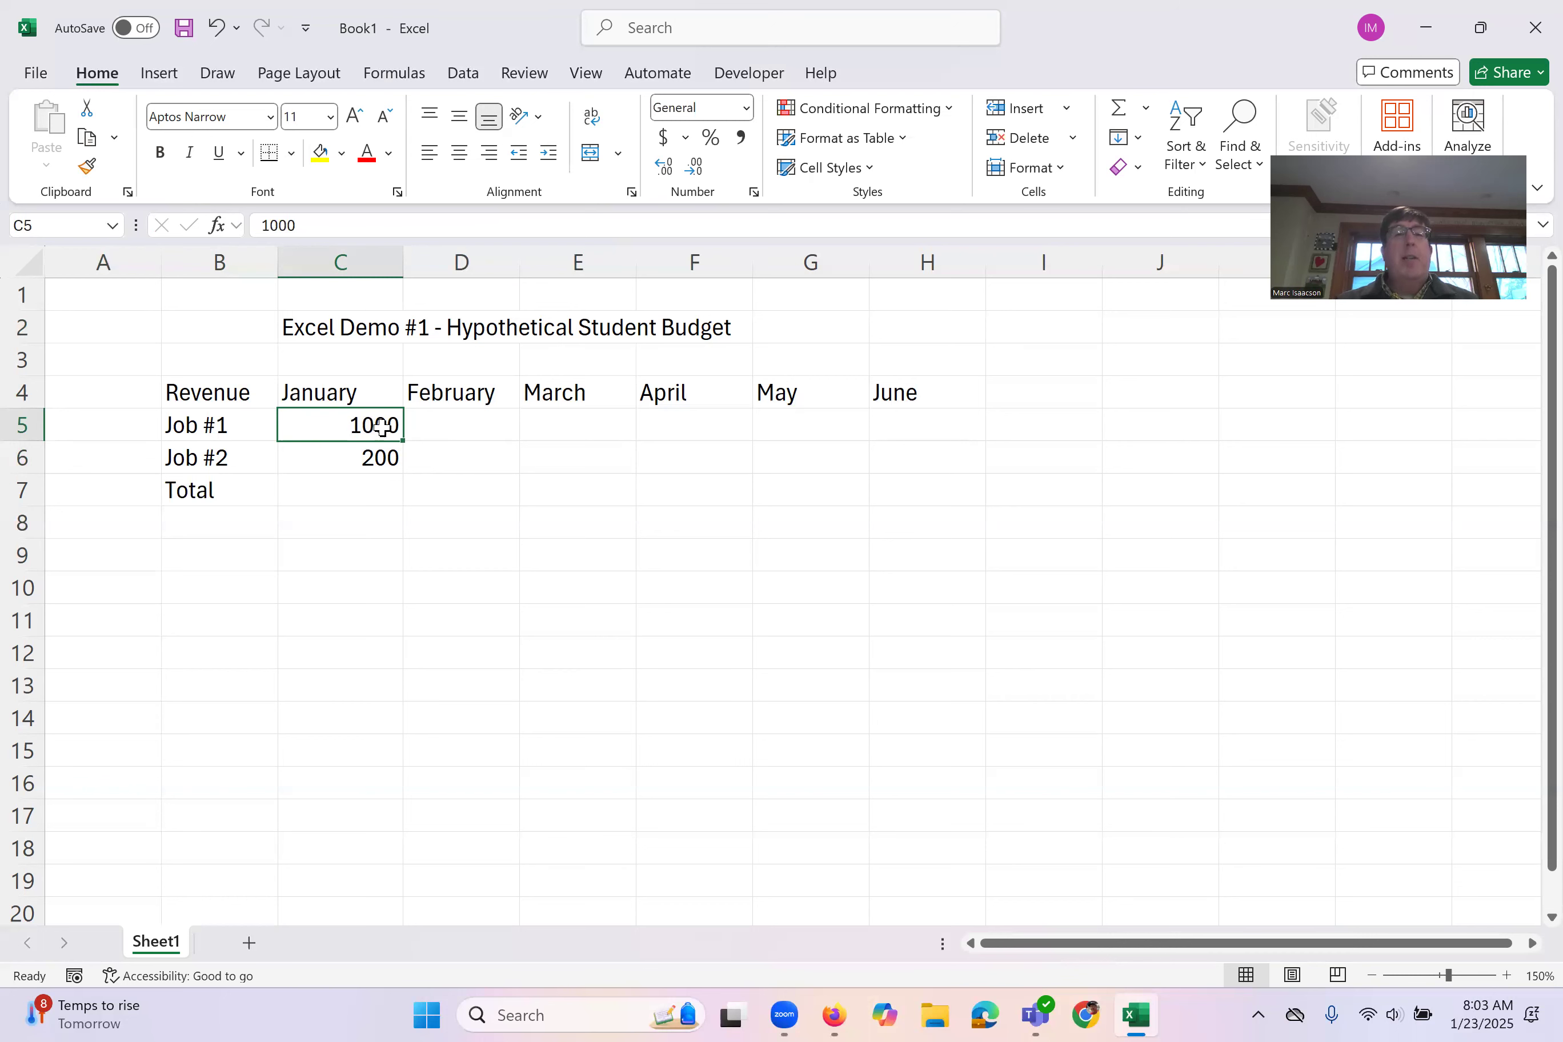
pyautogui.moveTo(404, 441); pyautogui.dragTo(984, 437)
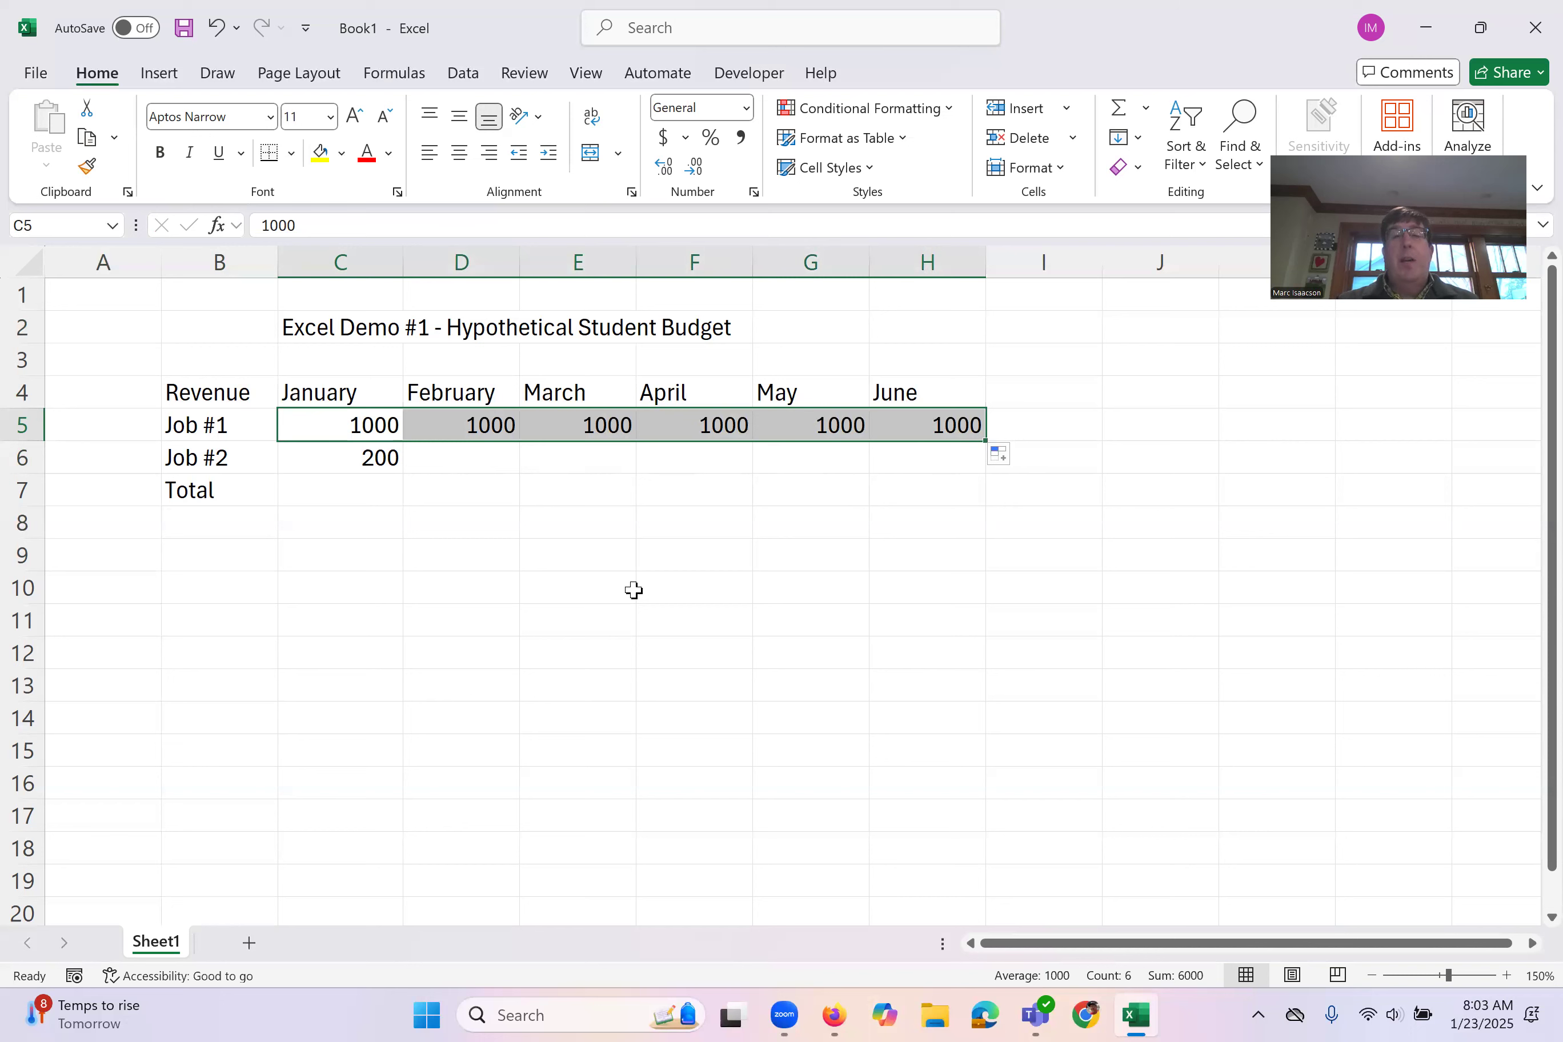
pyautogui.click(399, 460)
pyautogui.moveTo(407, 476); pyautogui.dragTo(984, 468)
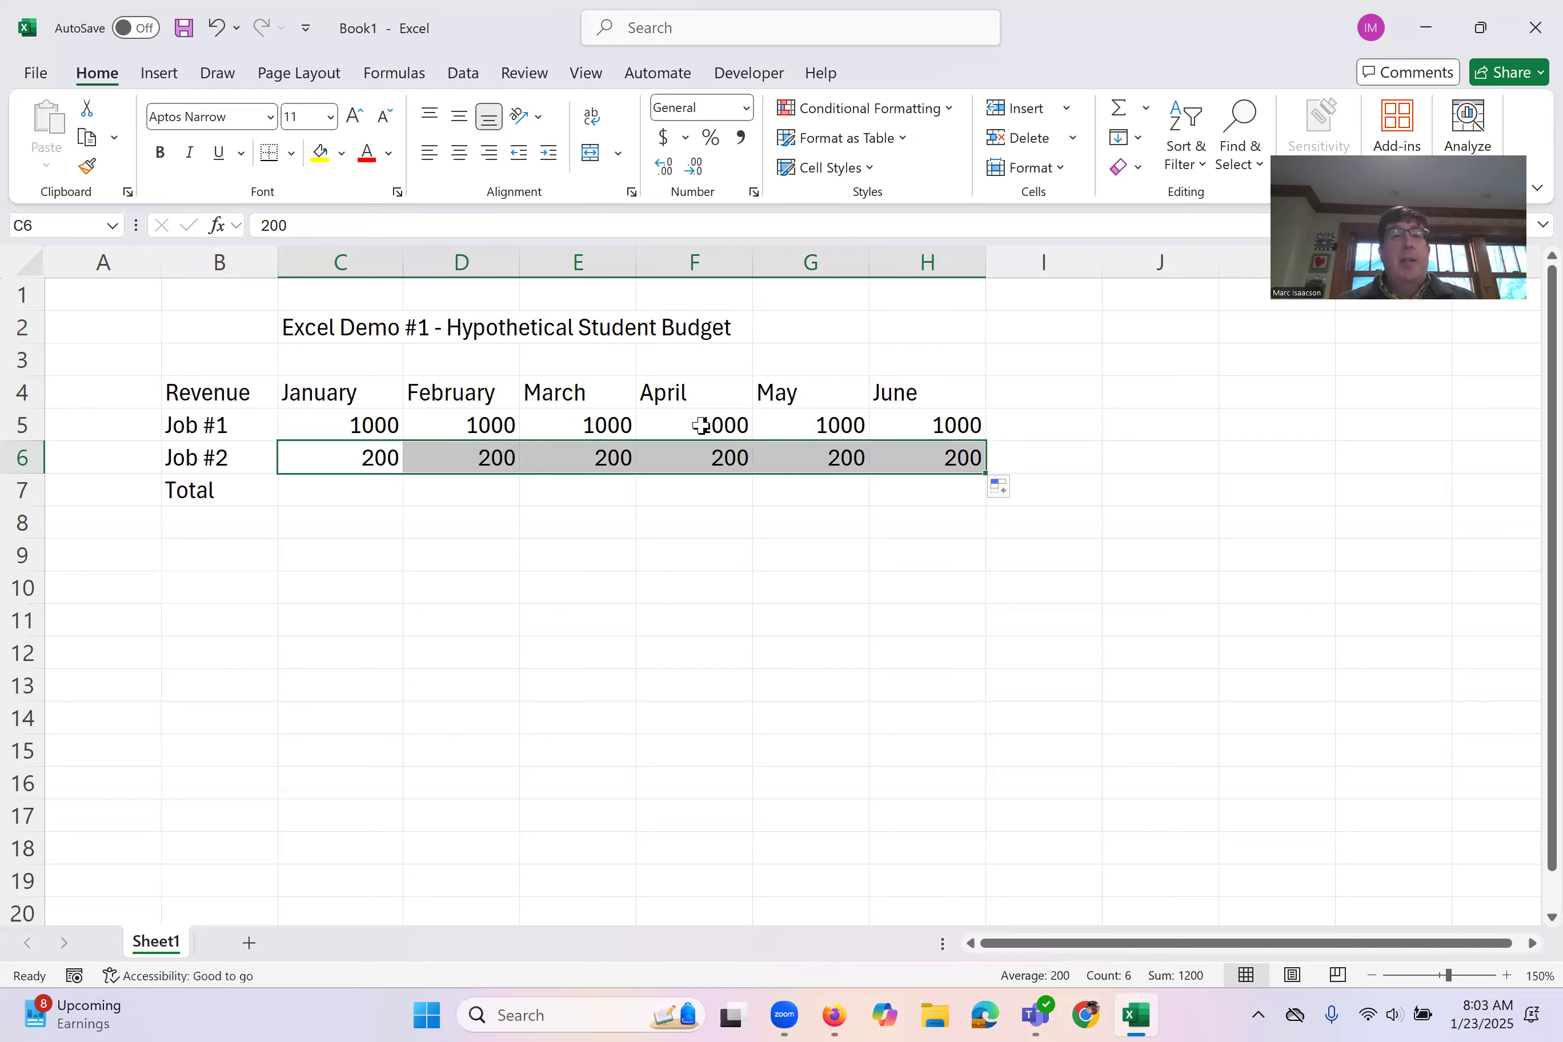
# Step: Change the May amount for Job #1 in G5 to 500
pyautogui.click(822, 429)
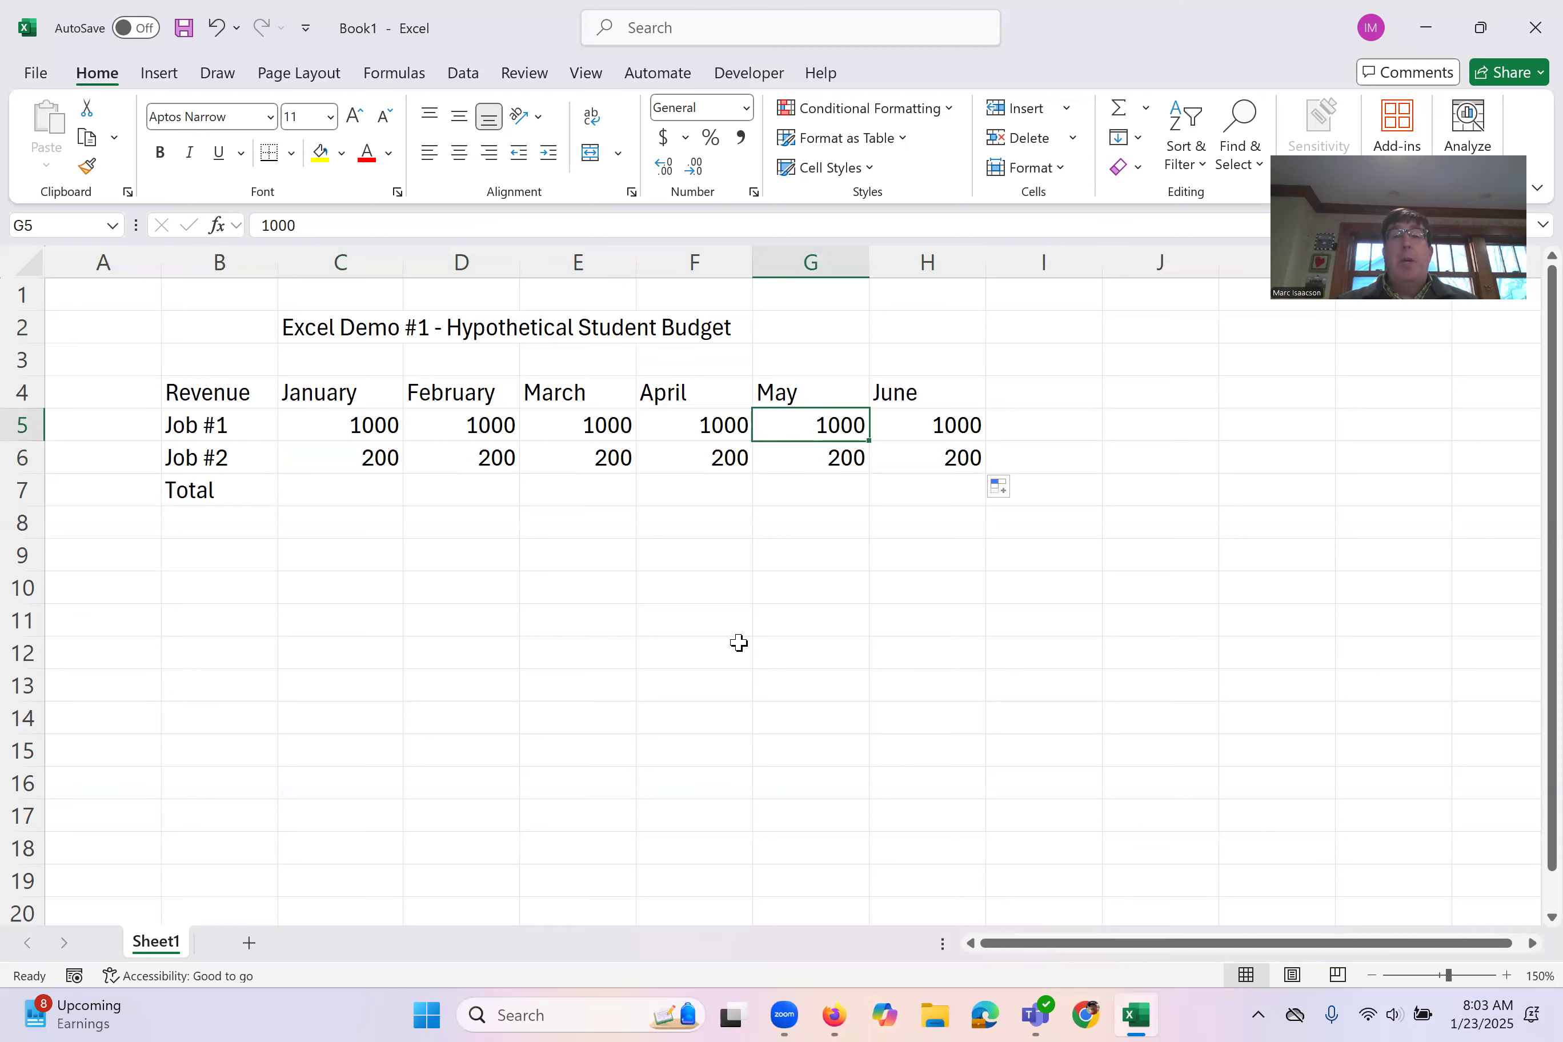
pyautogui.write('500')
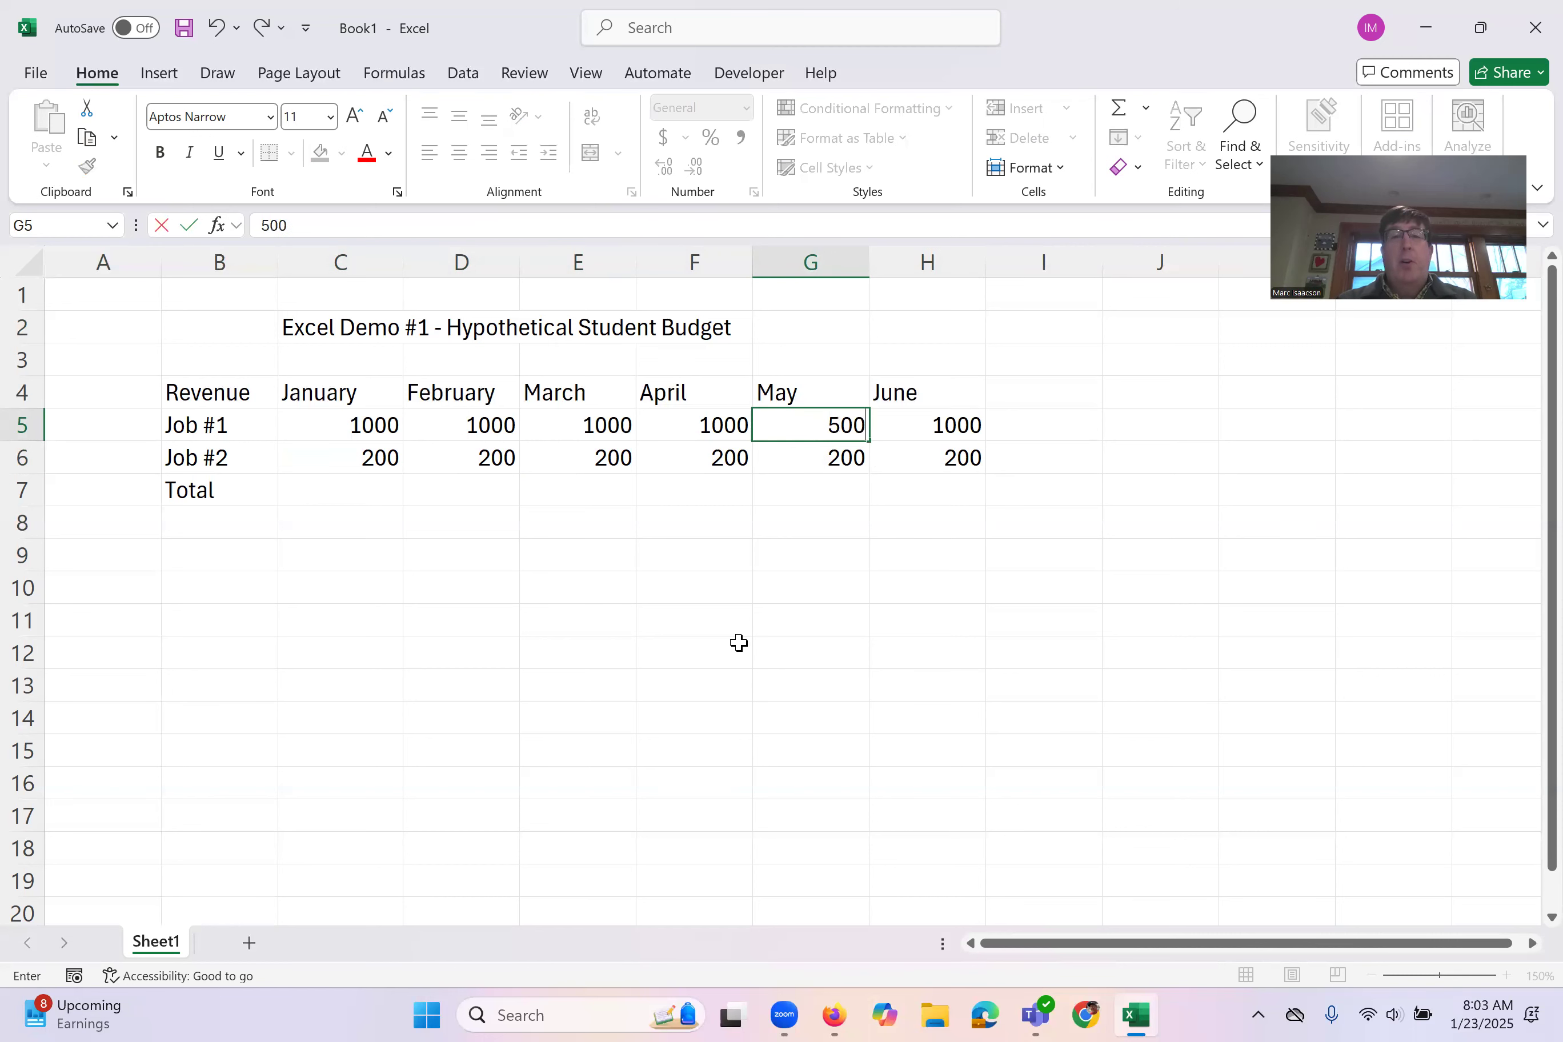
pyautogui.press('Return')
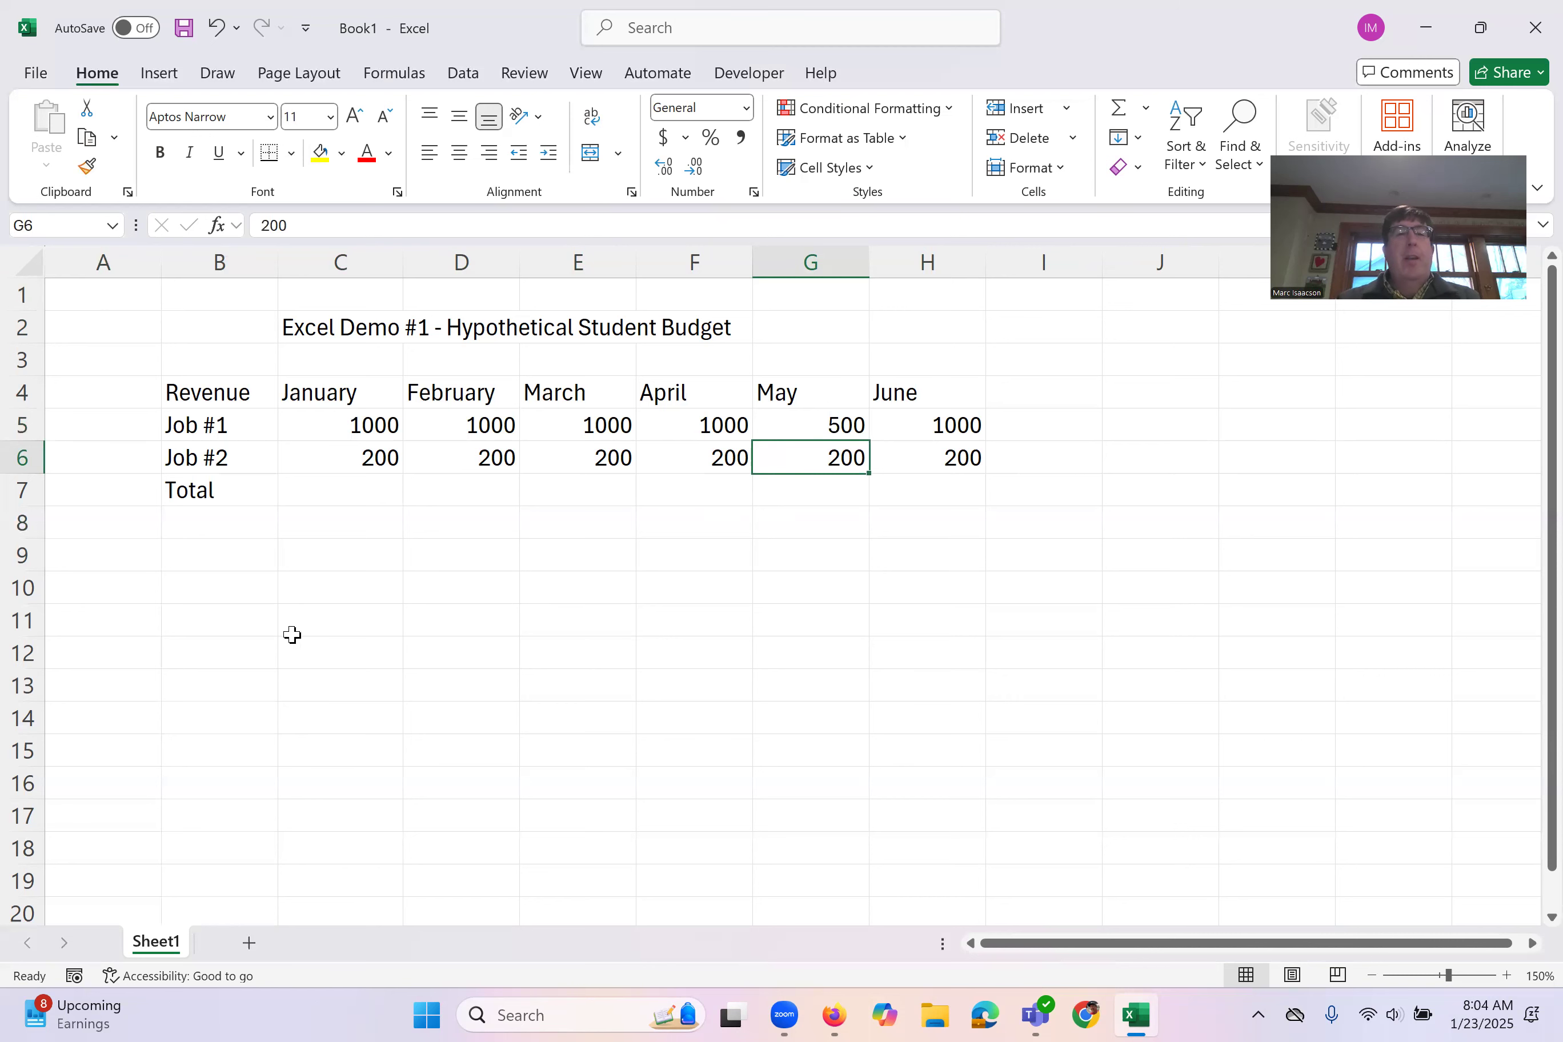
# Step: Enter the formula =C5+C6 in C7 to total the January revenue, picking both cells as references
pyautogui.click(322, 488)
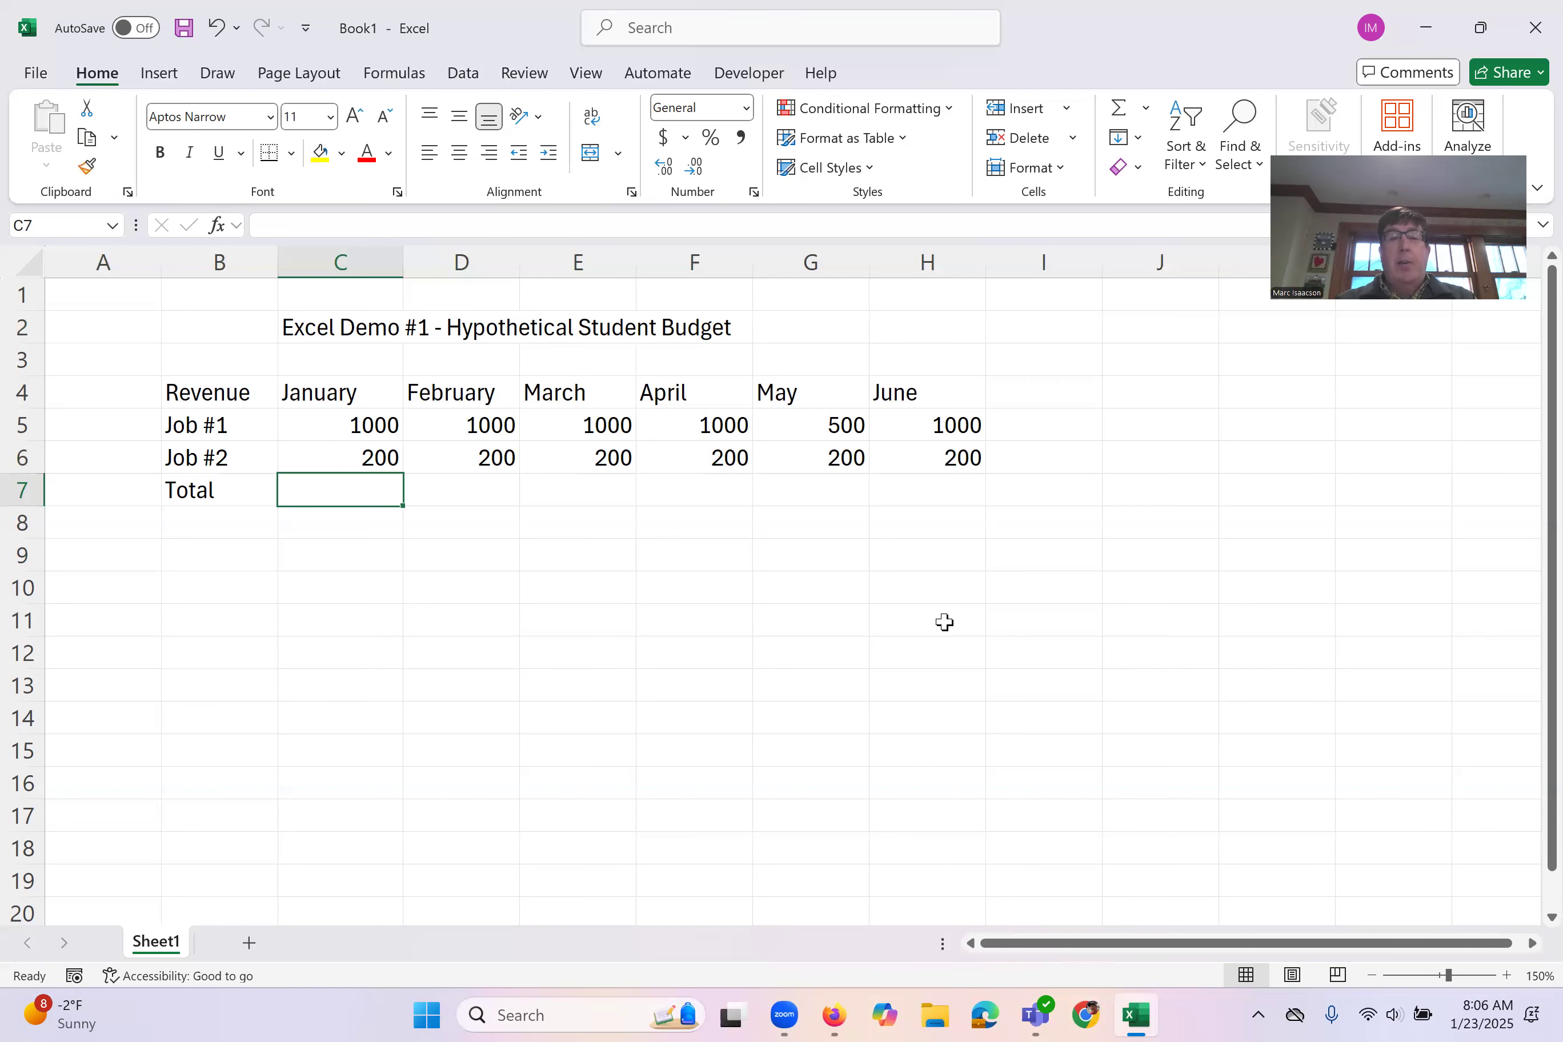
pyautogui.rightClick(945, 623)
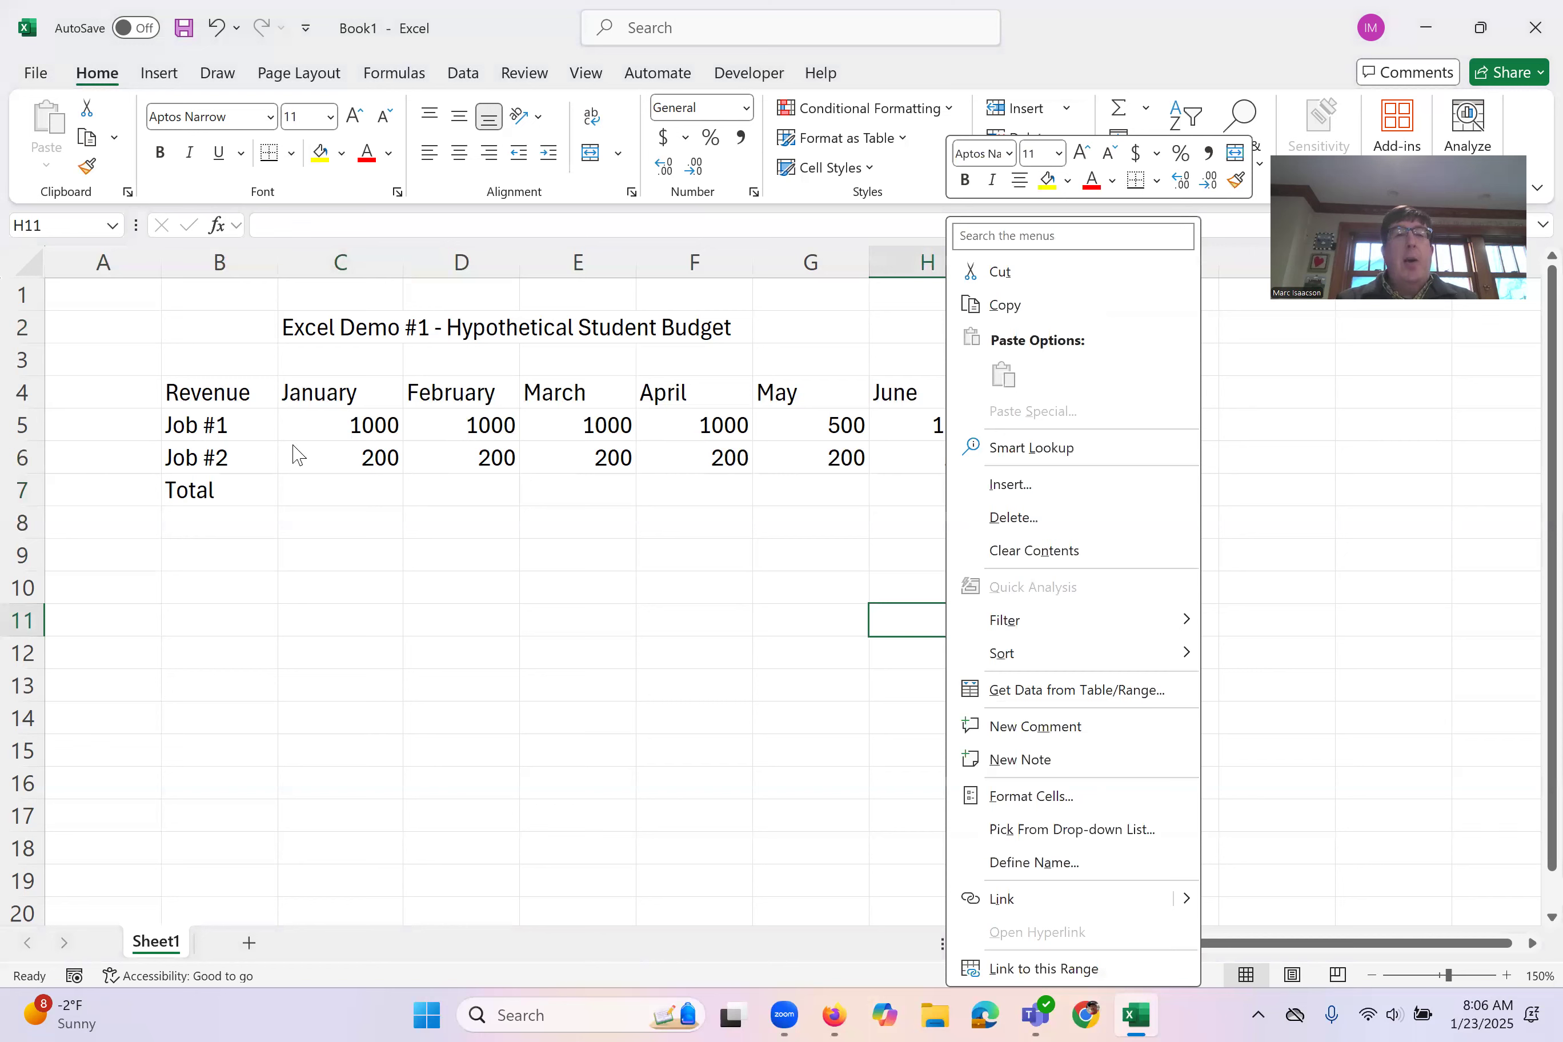
pyautogui.click(348, 506)
pyautogui.click(342, 495)
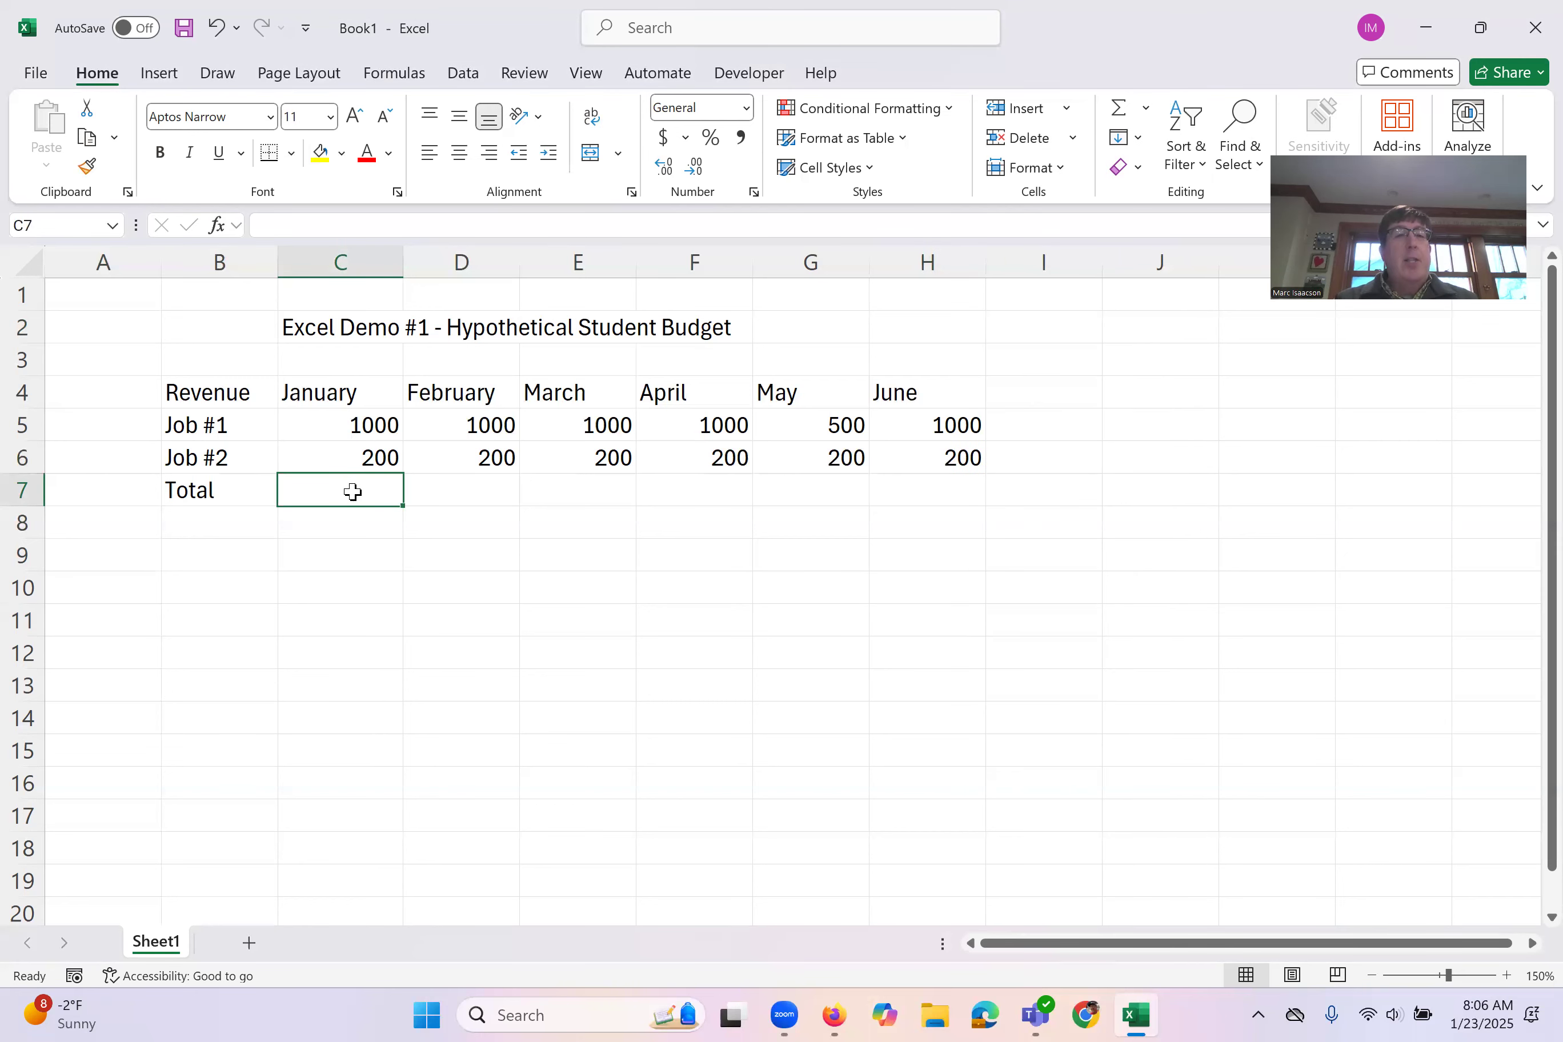
pyautogui.write('=')
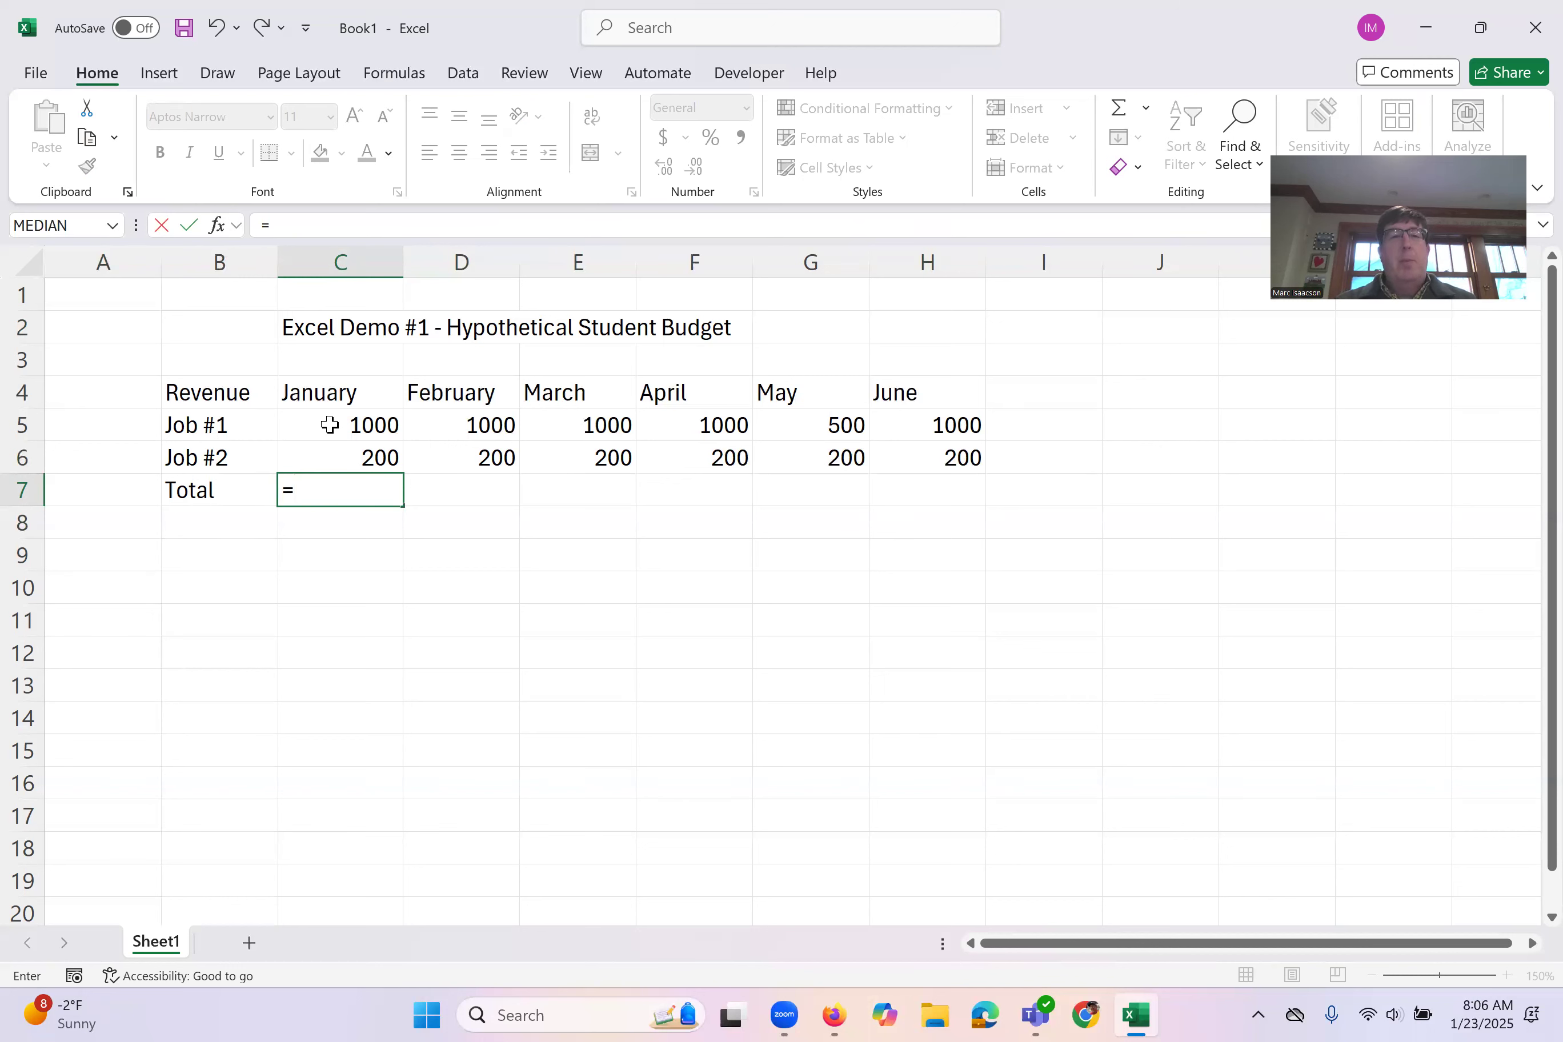
pyautogui.click(311, 423)
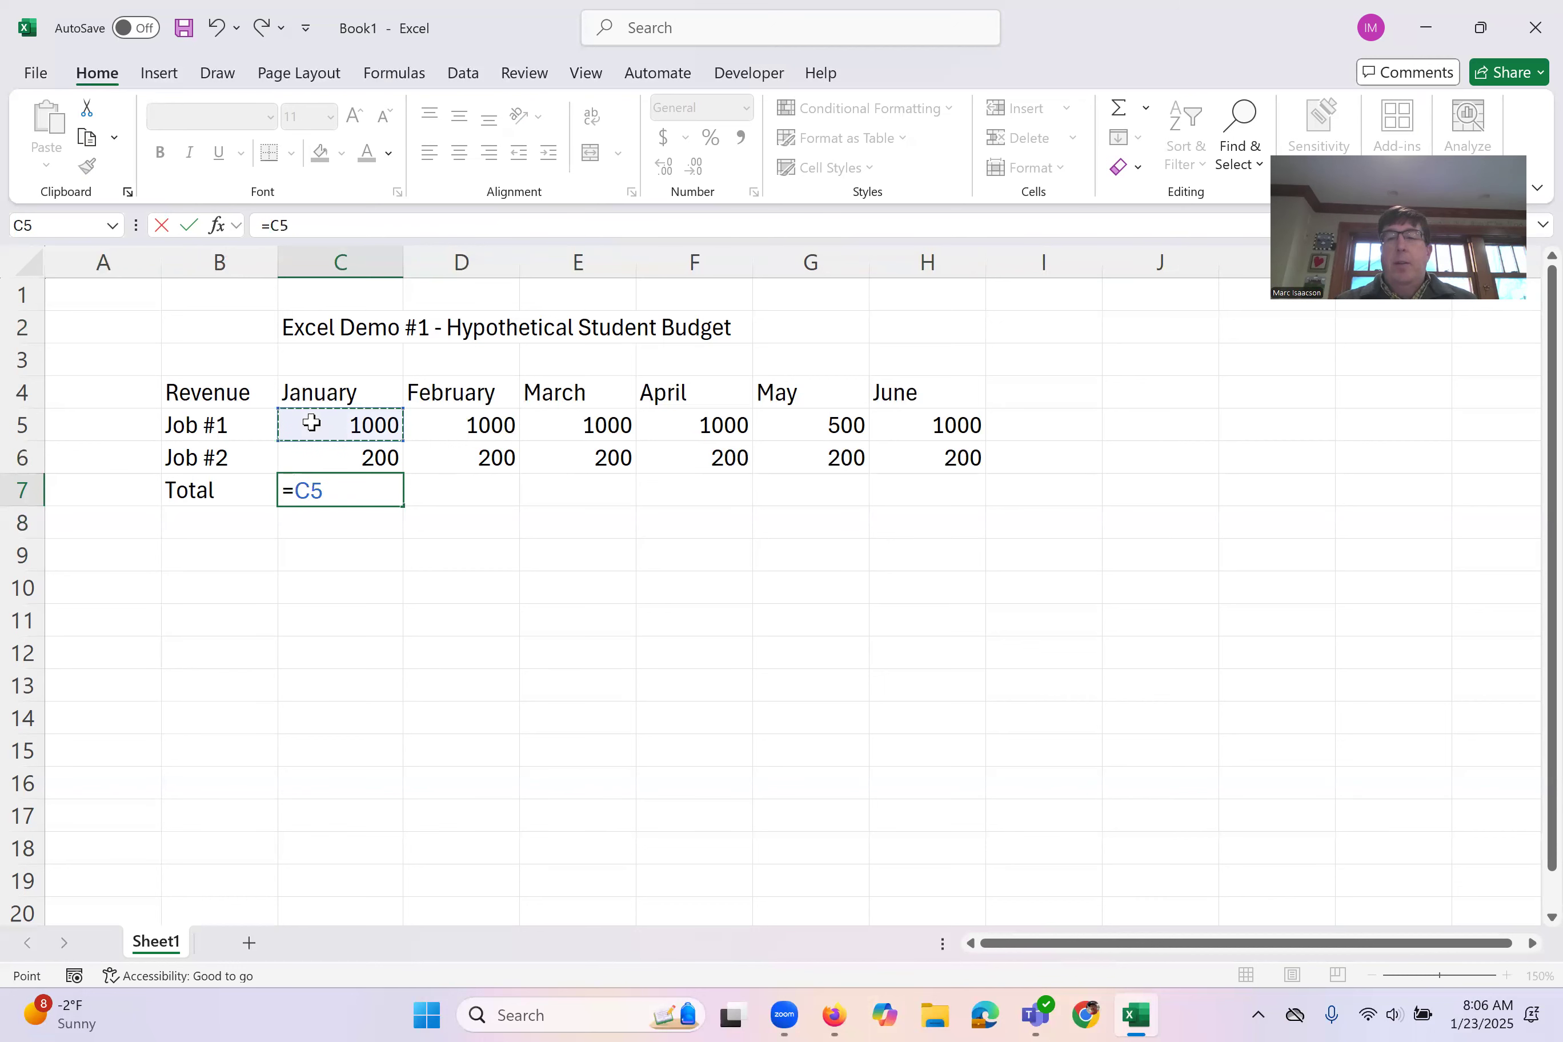
pyautogui.write('+')
pyautogui.click(340, 455)
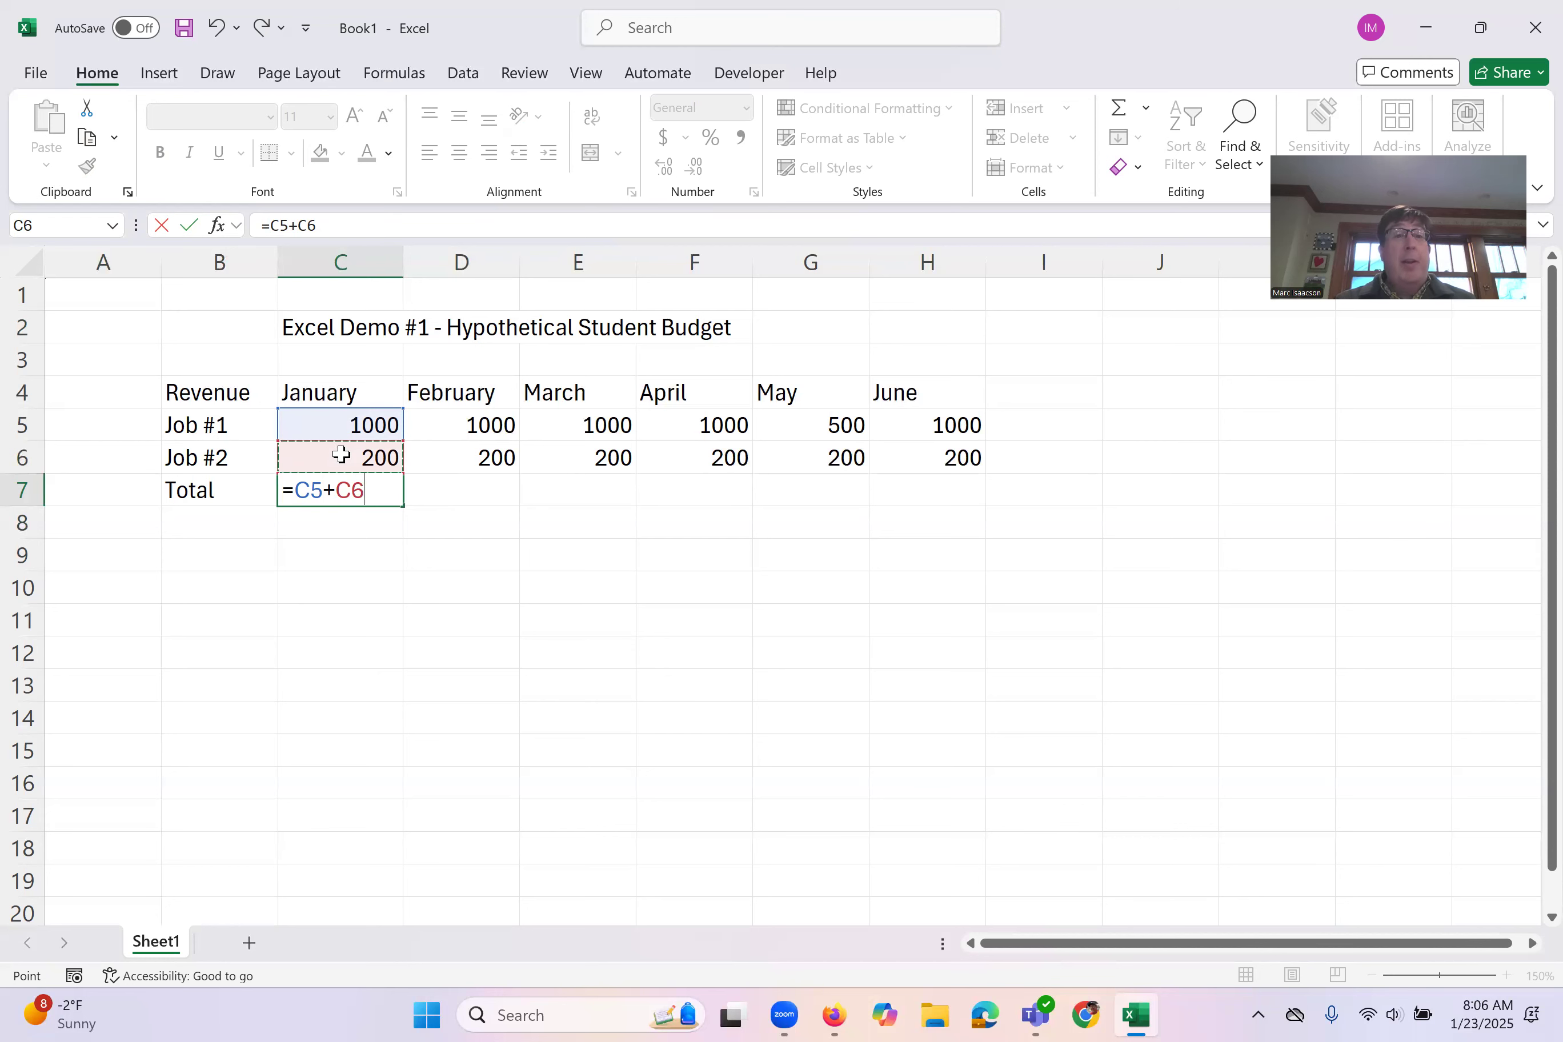
pyautogui.press('Return')
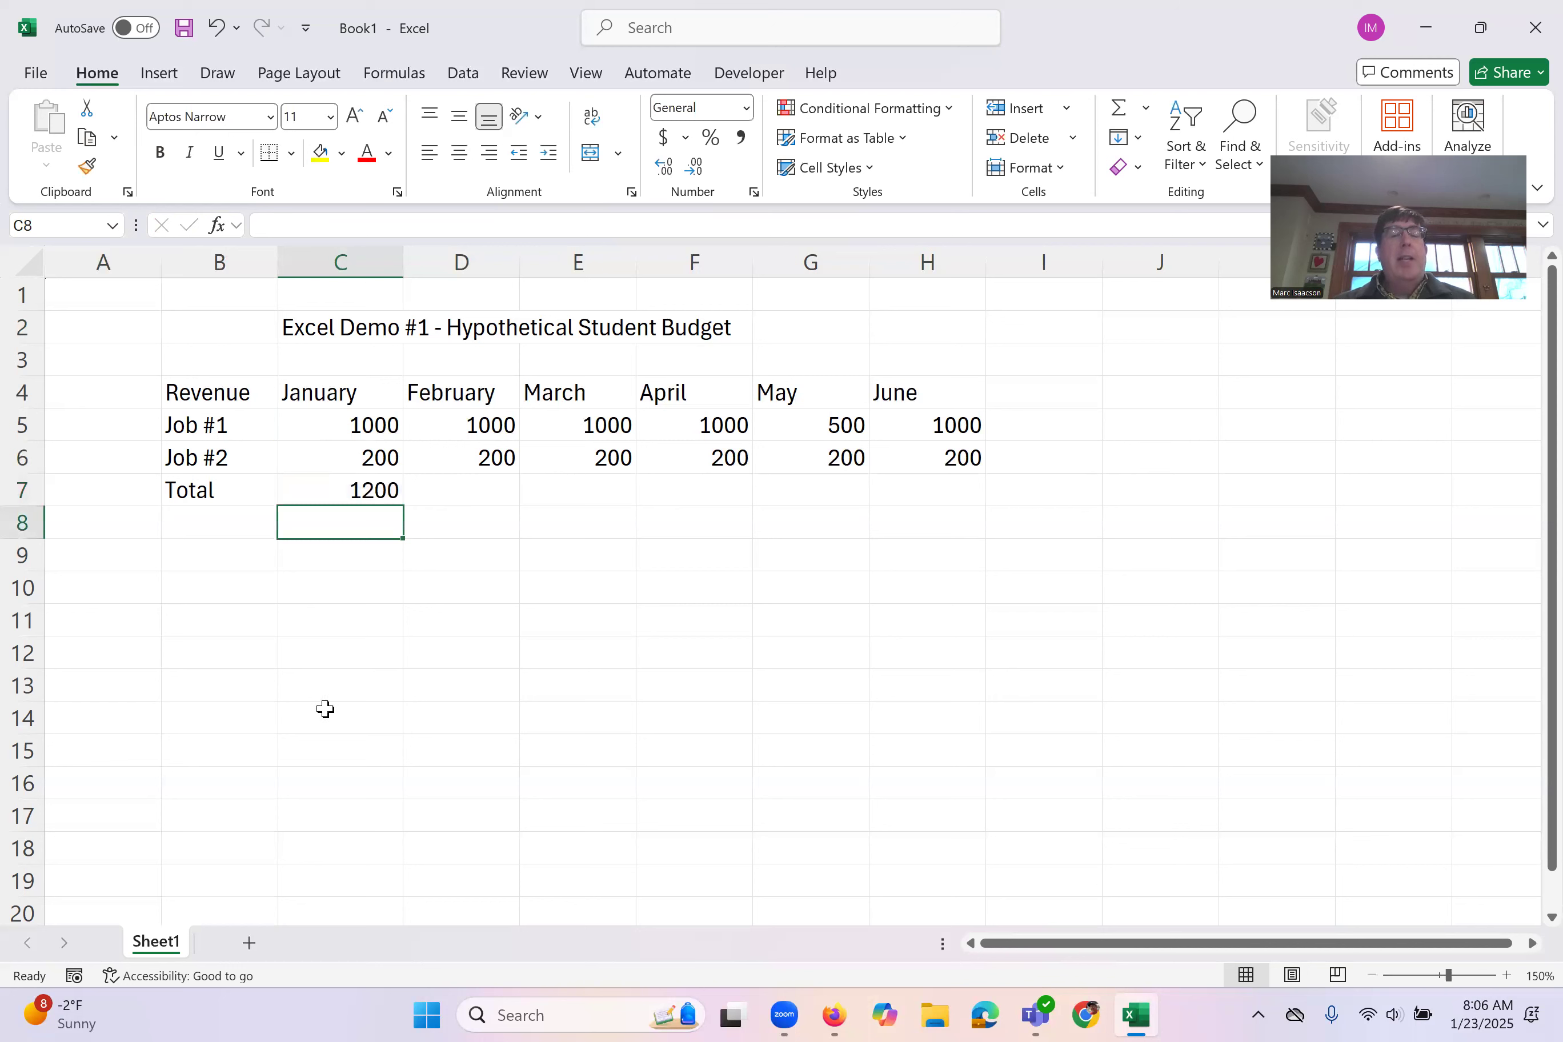
# Step: Examine the cell references in the January total formula in C7, and close it without changes
pyautogui.click(321, 494)
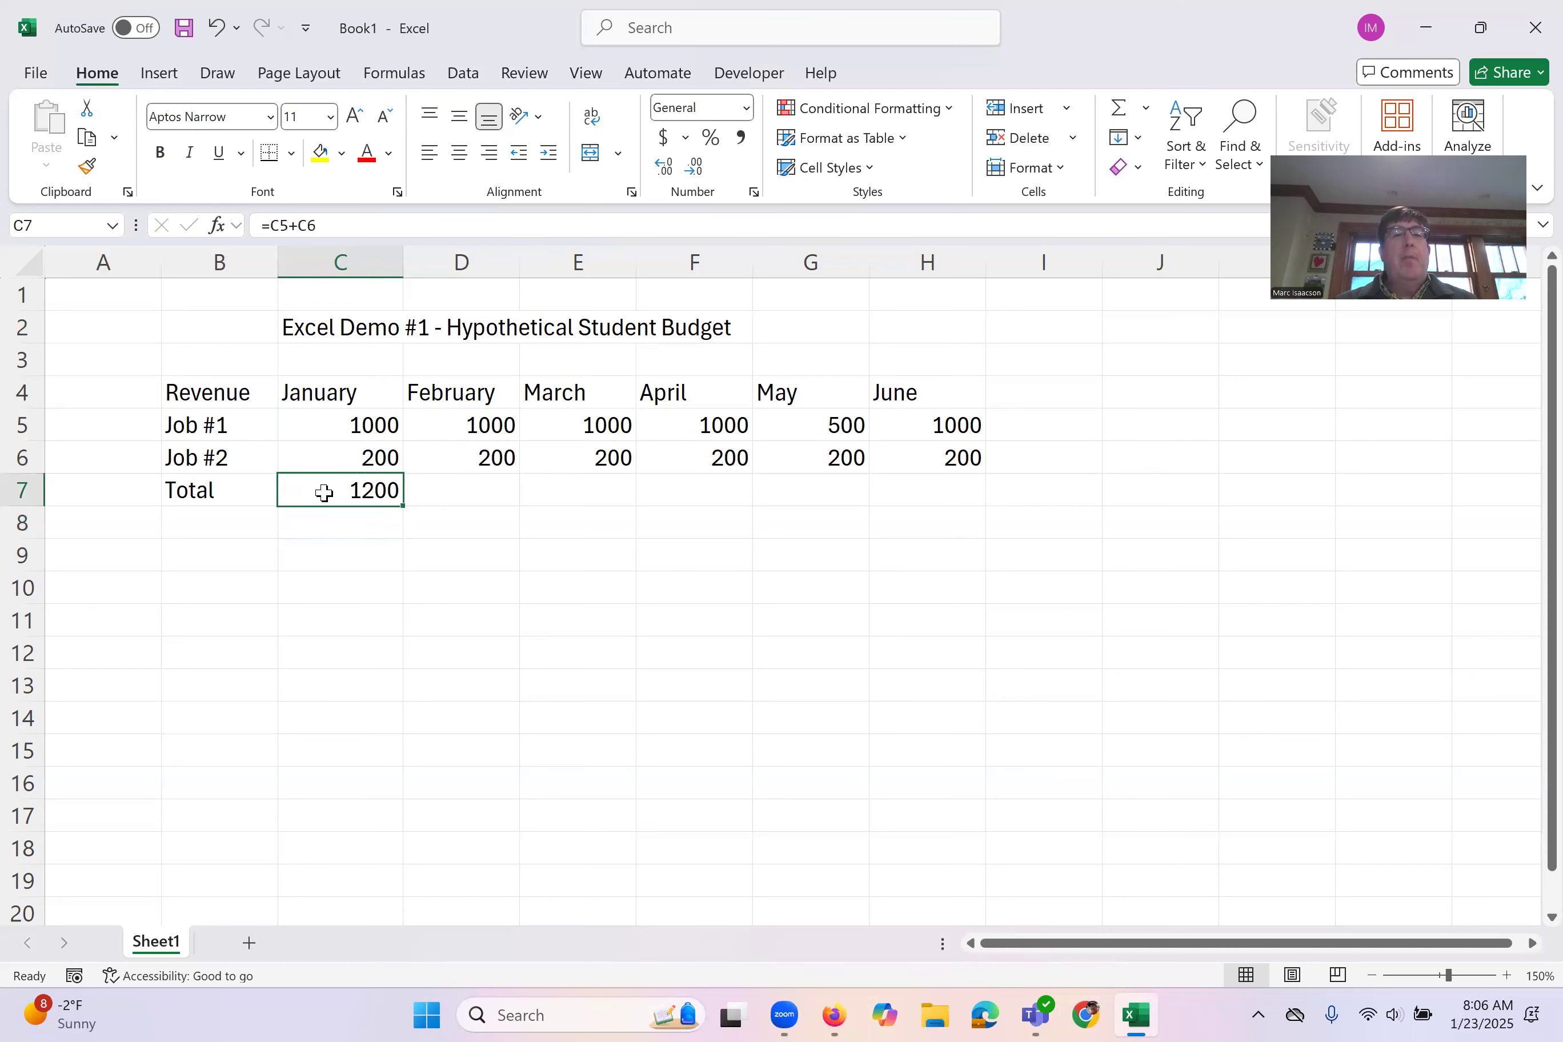
pyautogui.doubleClick(383, 491)
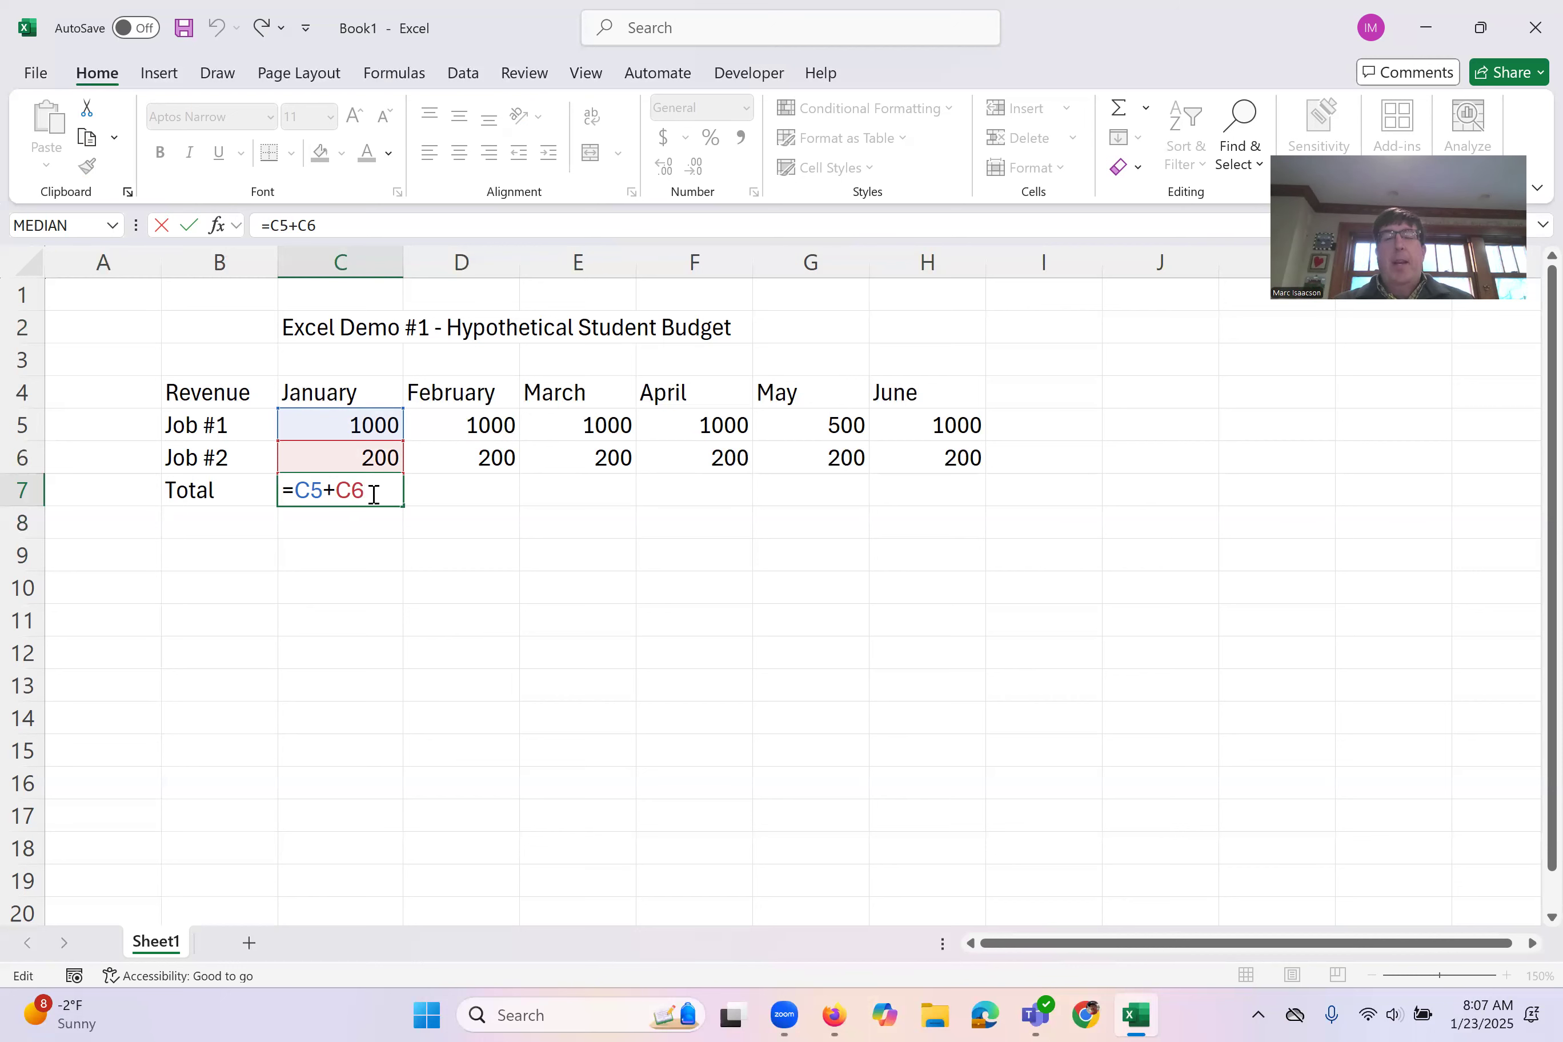
pyautogui.press('Return')
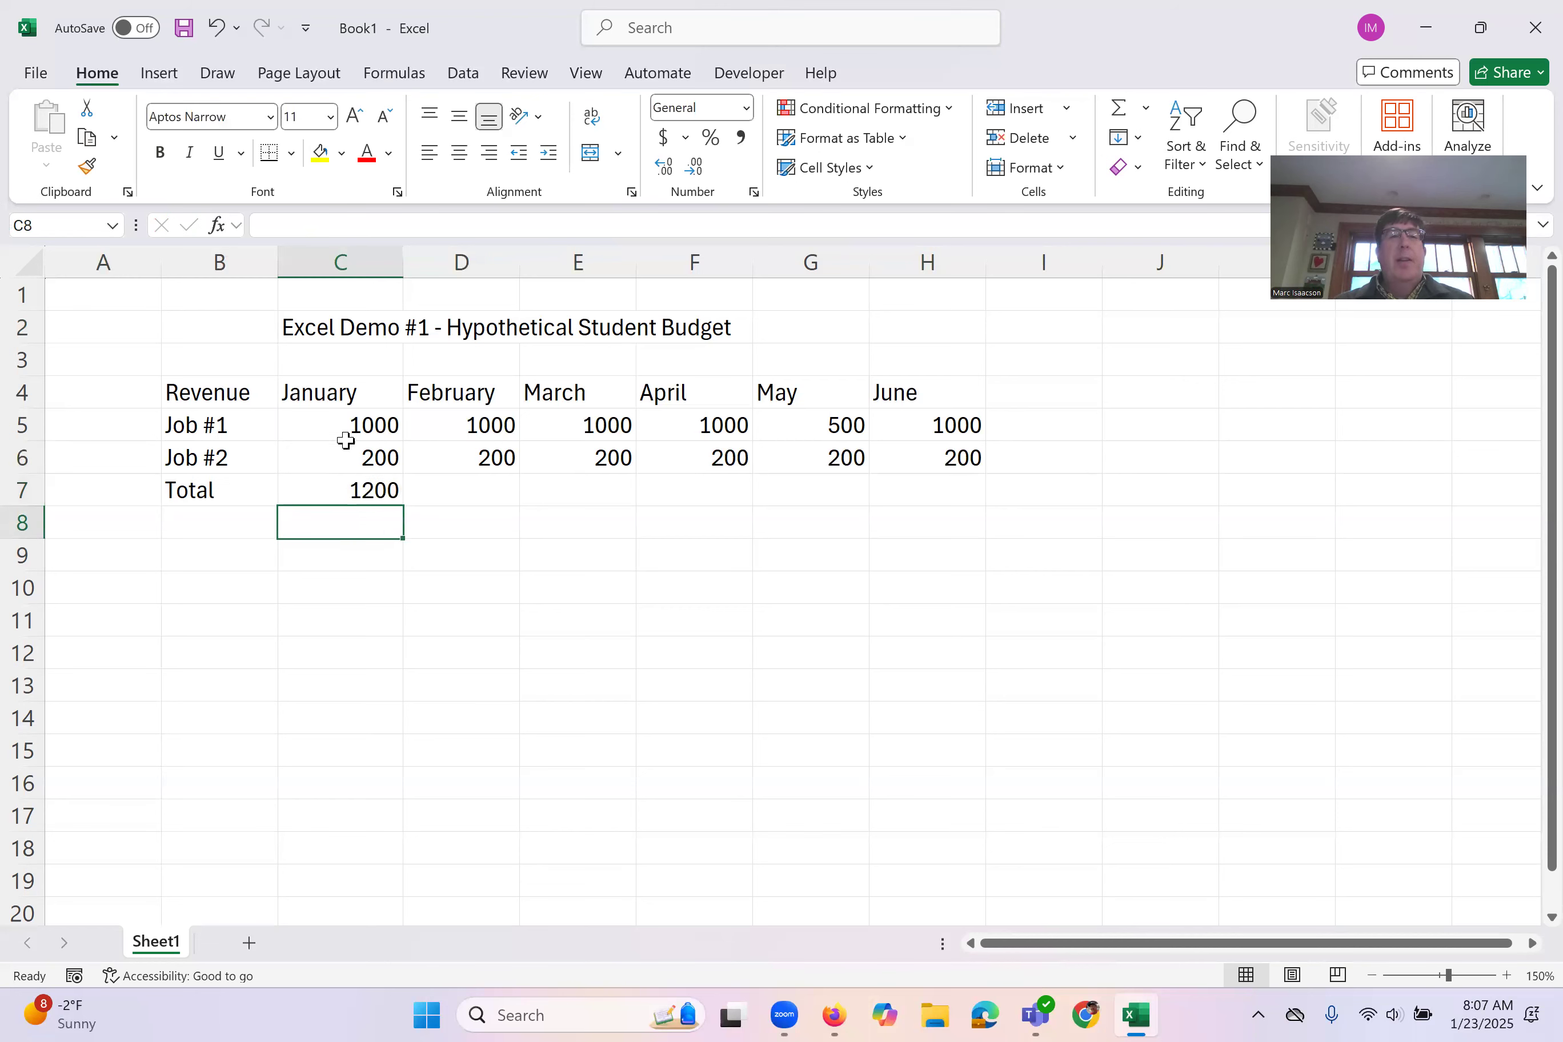
# Step: Change the January amount for Job #1 in C5 to 600
pyautogui.click(349, 421)
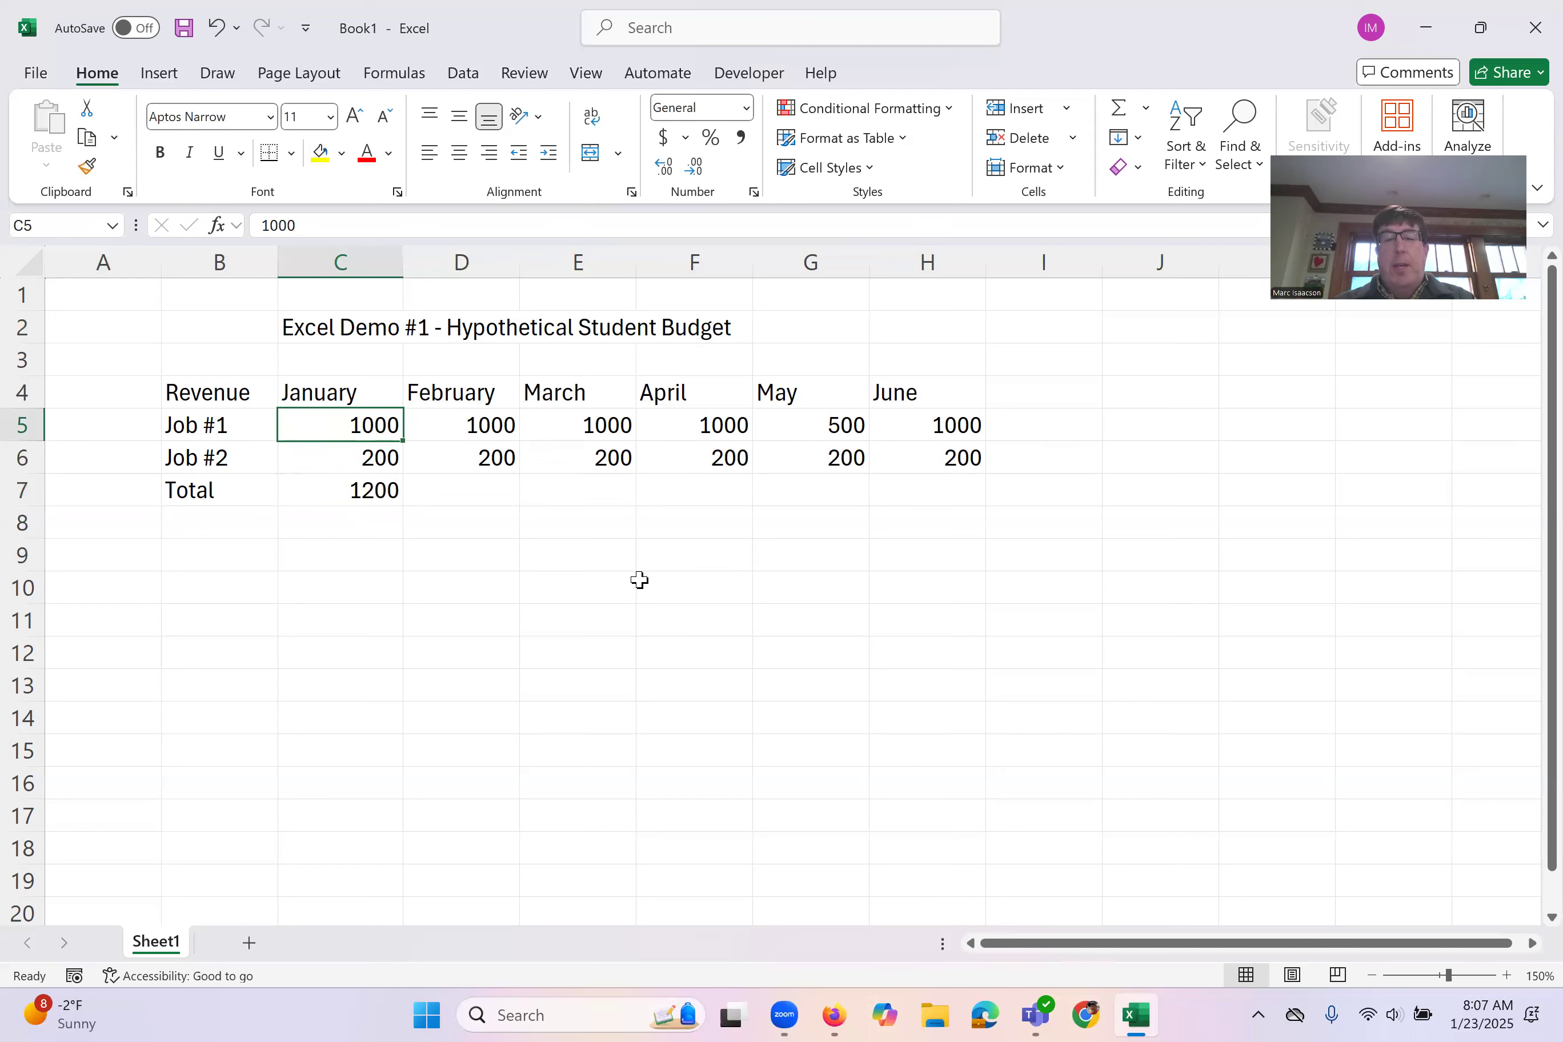
pyautogui.write('600')
pyautogui.press('Return')
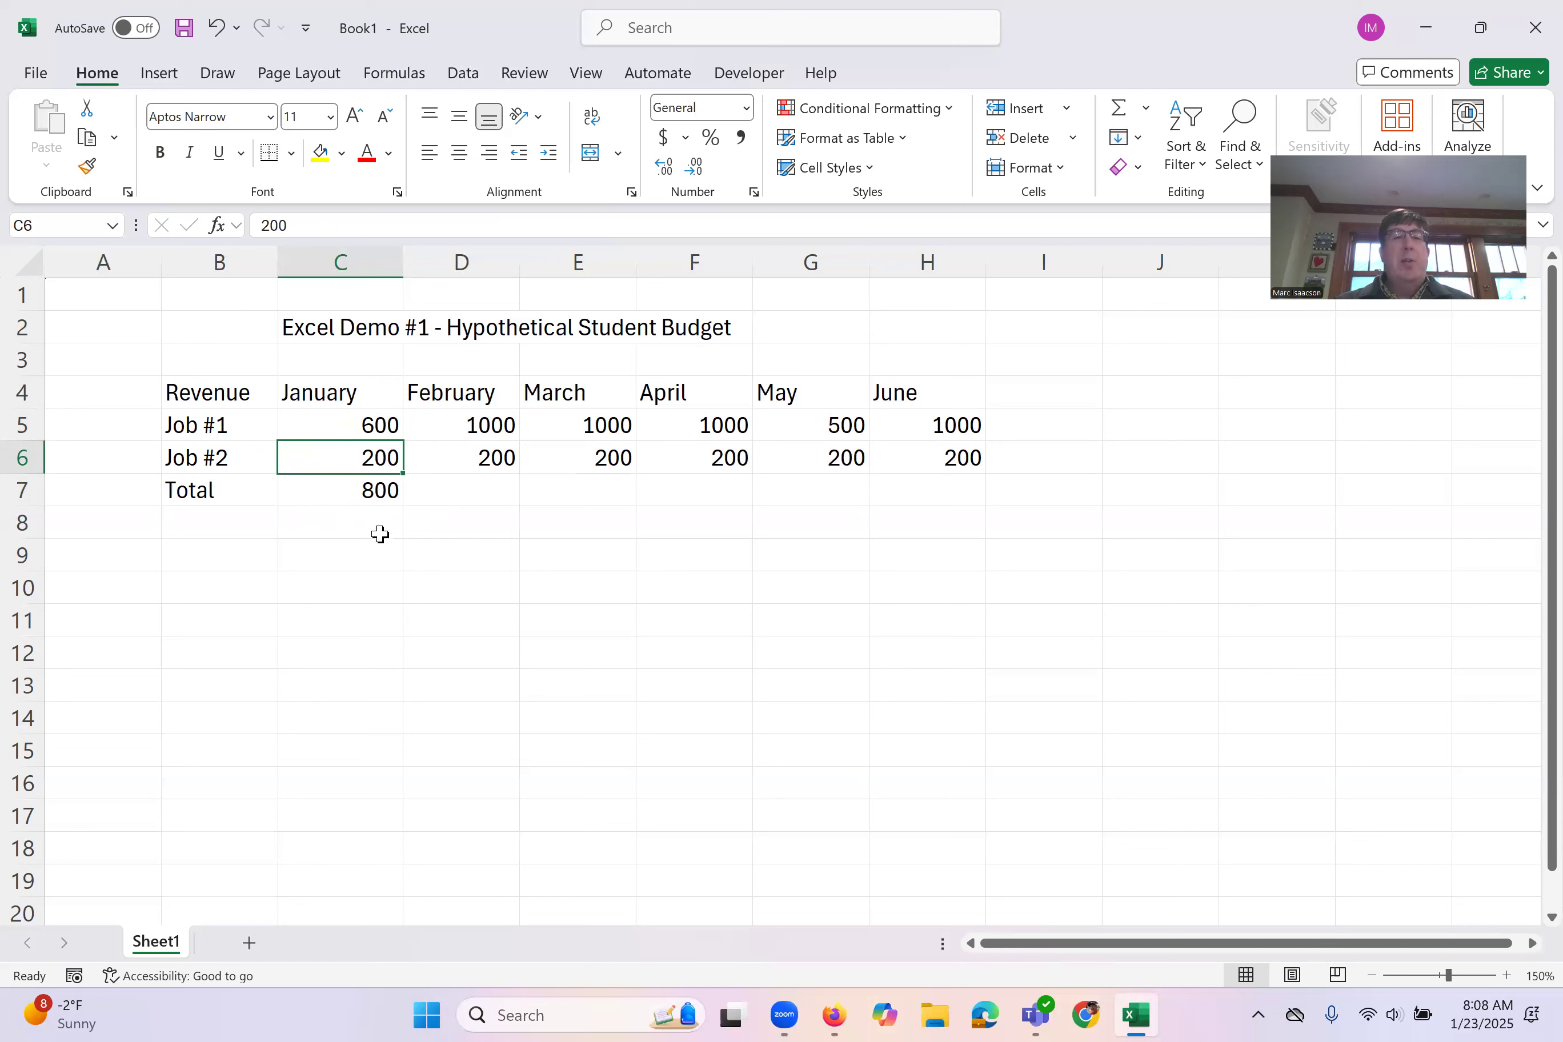
# Step: Auto-fill the January total formula from C7 into the February cell D7, and open the copied formula to examine its references
pyautogui.click(384, 490)
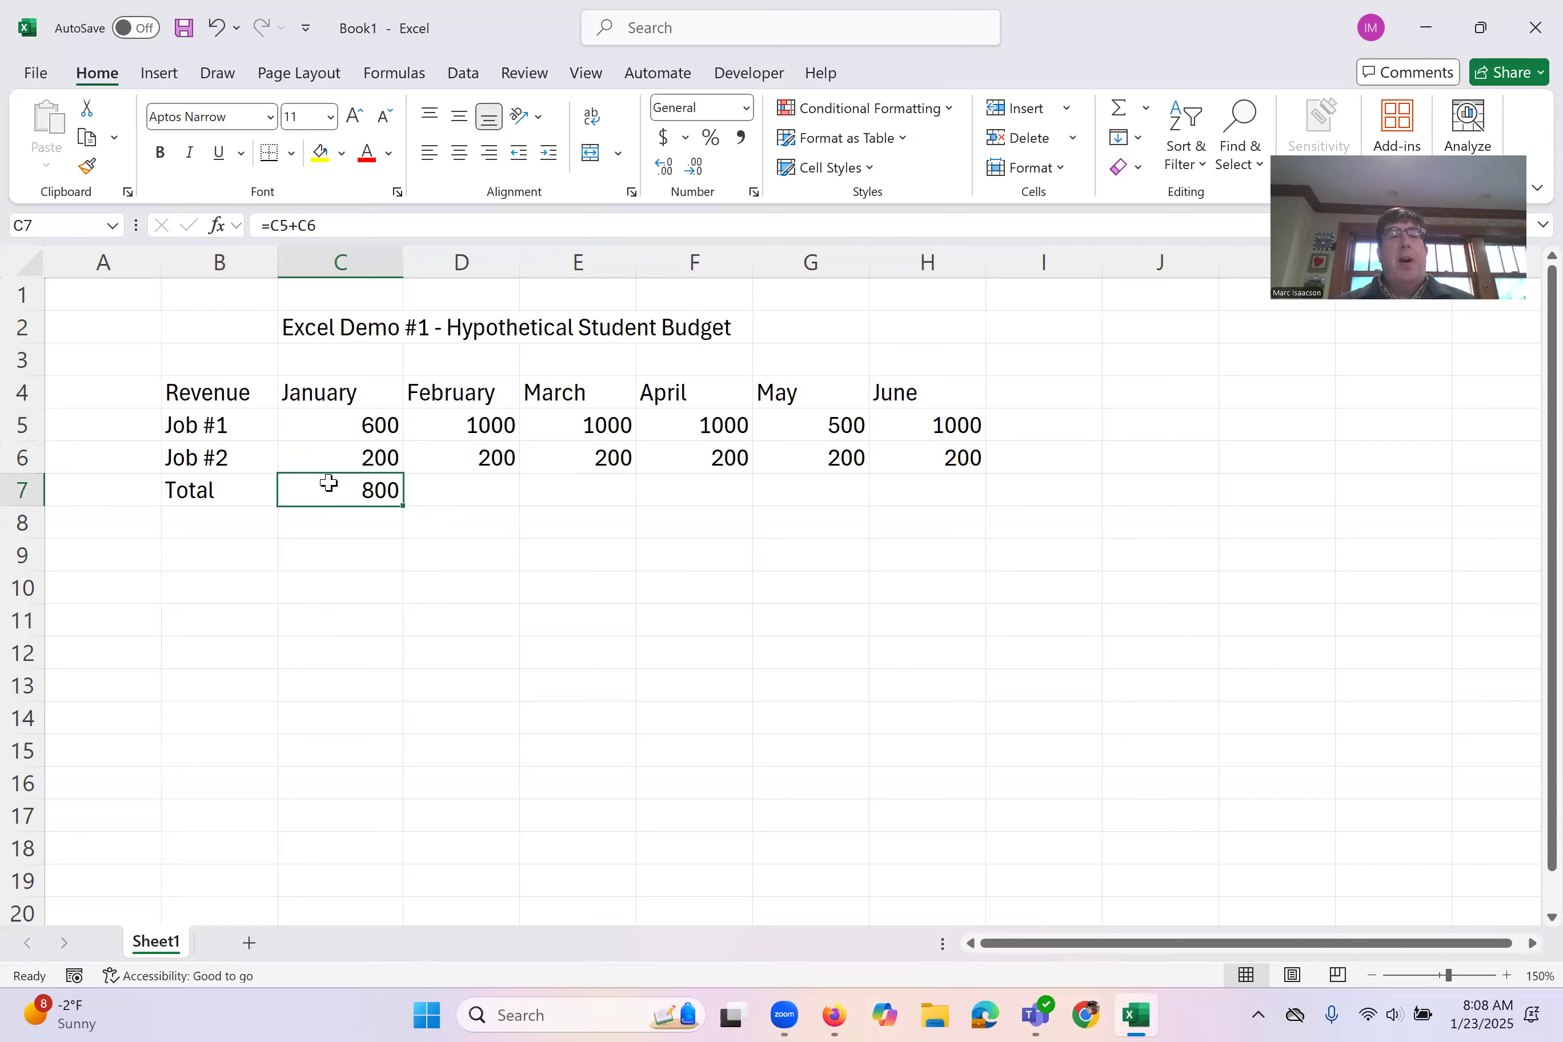
pyautogui.moveTo(402, 506); pyautogui.dragTo(501, 505)
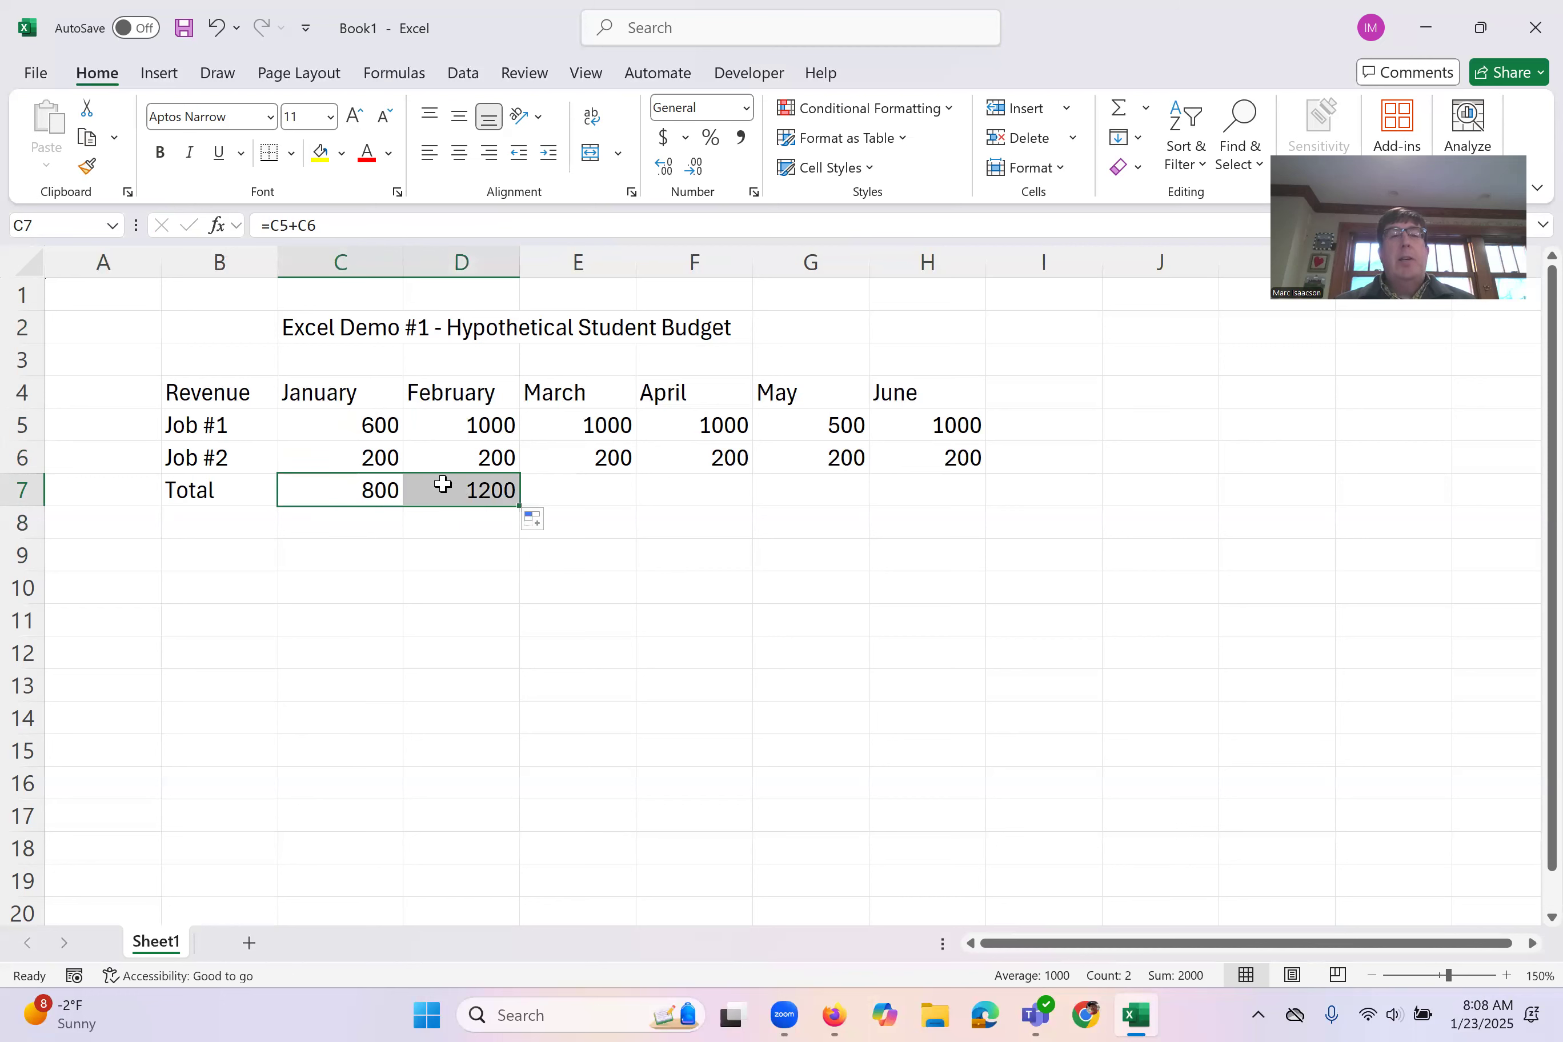
pyautogui.doubleClick(444, 484)
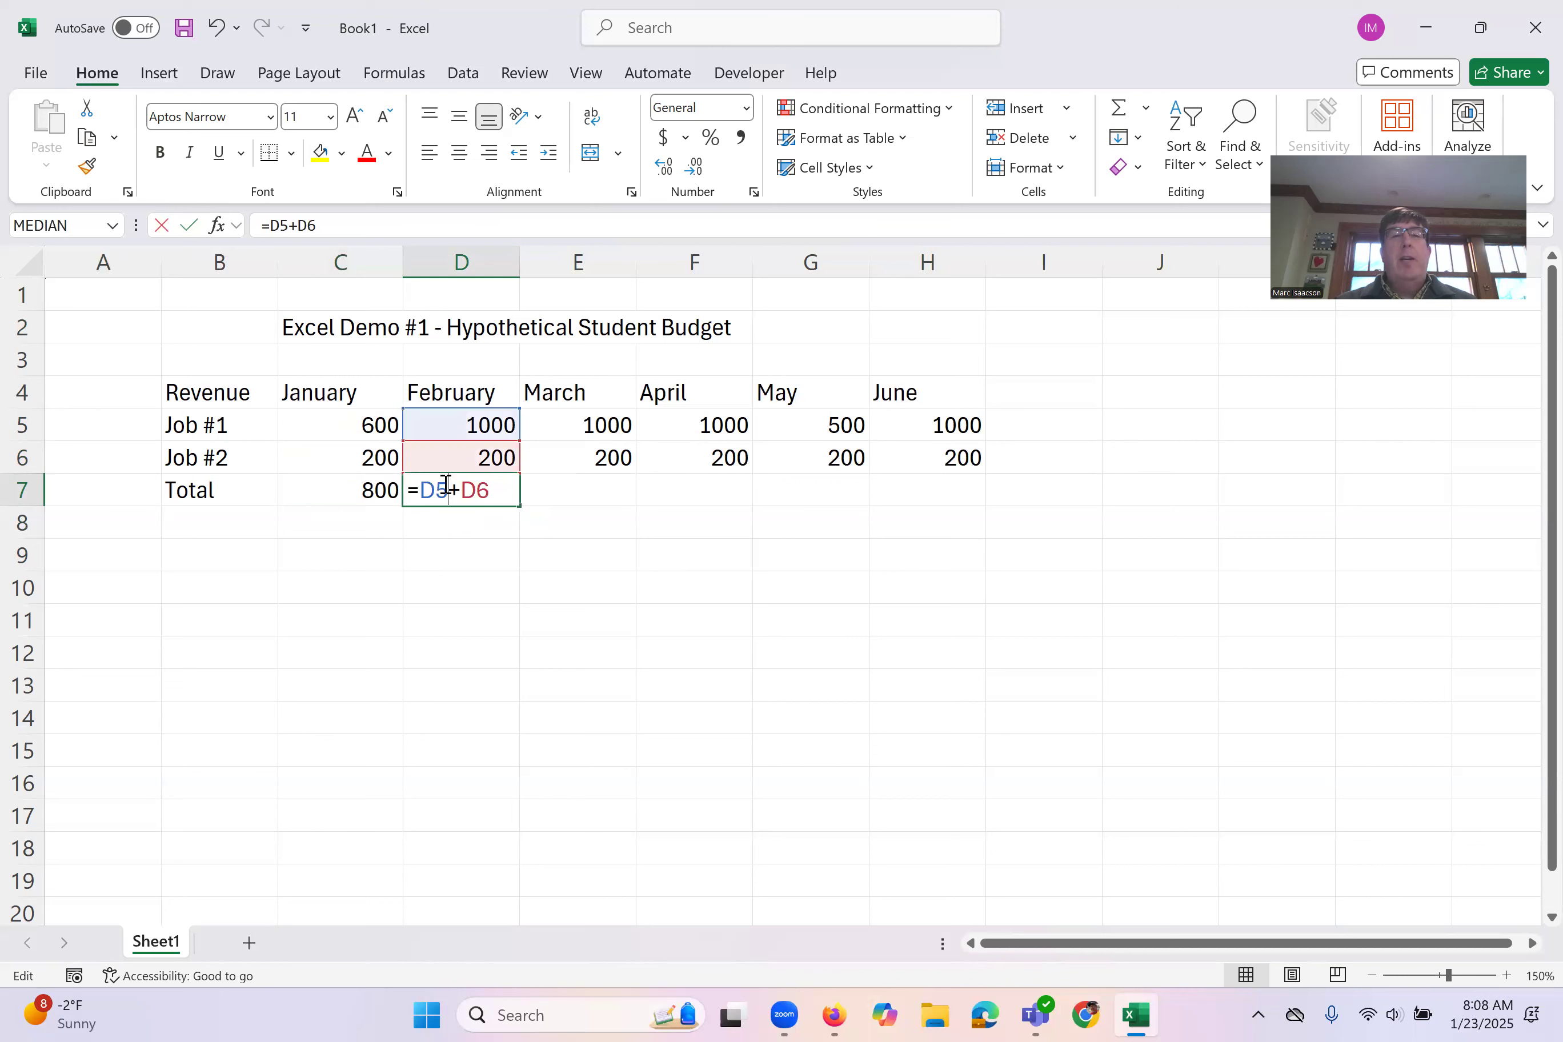
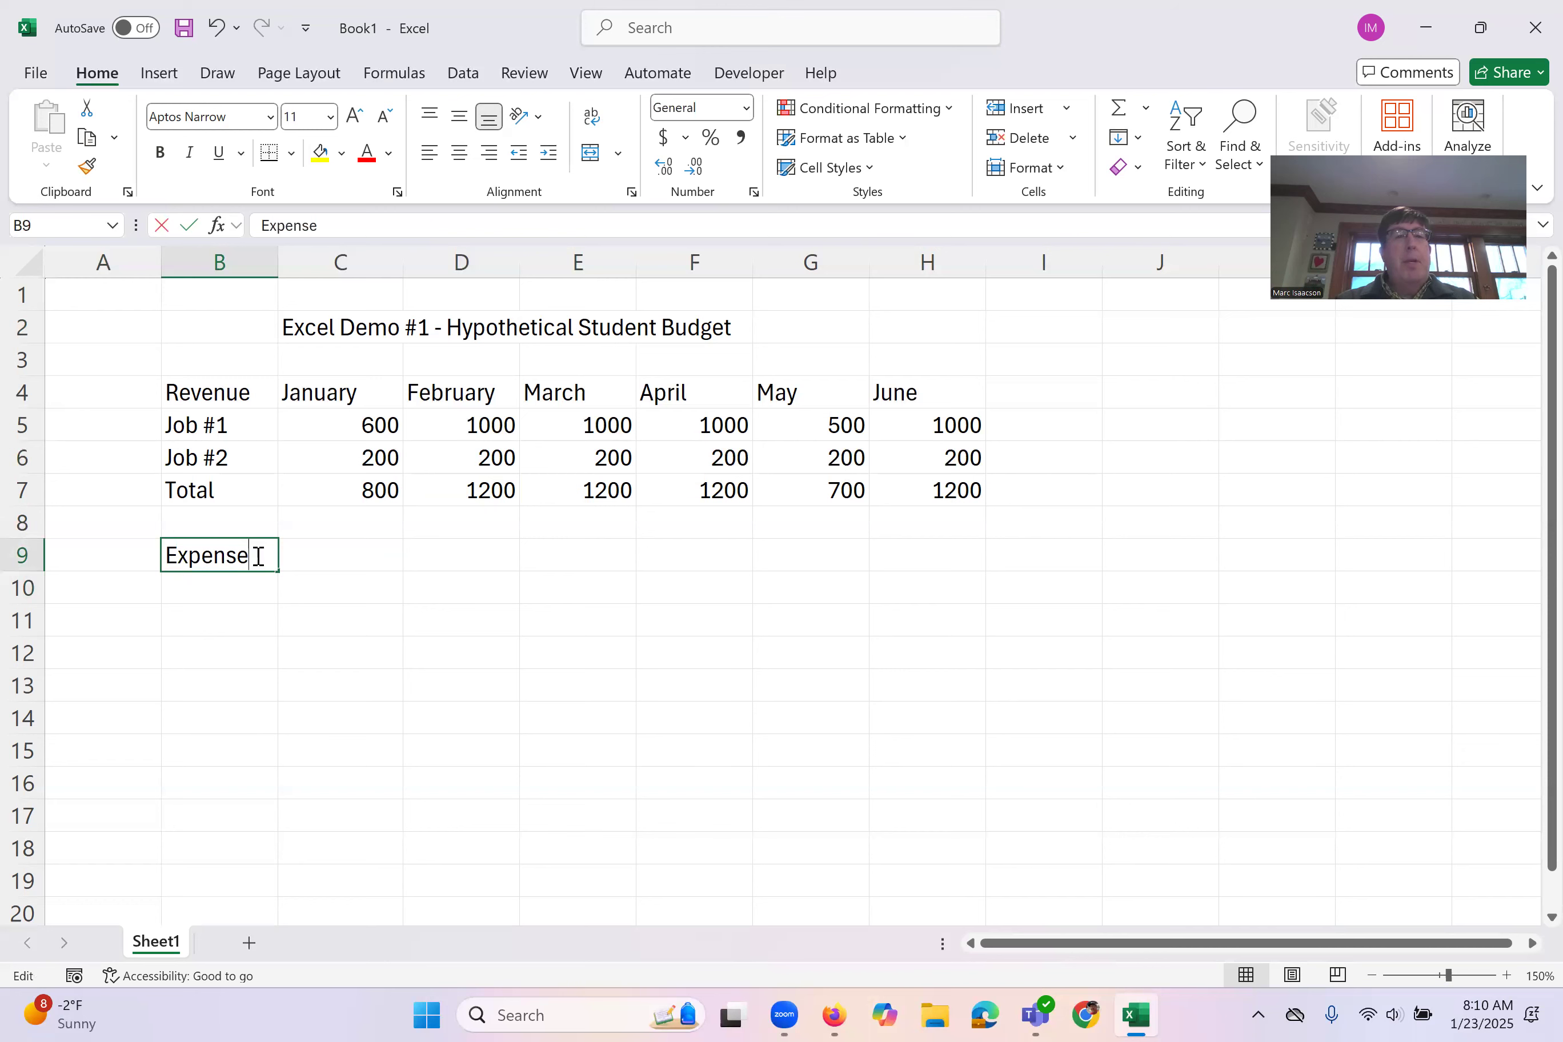
# Step: Enter the labels Expenses, Food, Housing, Entertainment and Total in B9:B13, and widen column B to 13.47
pyautogui.press('Return')
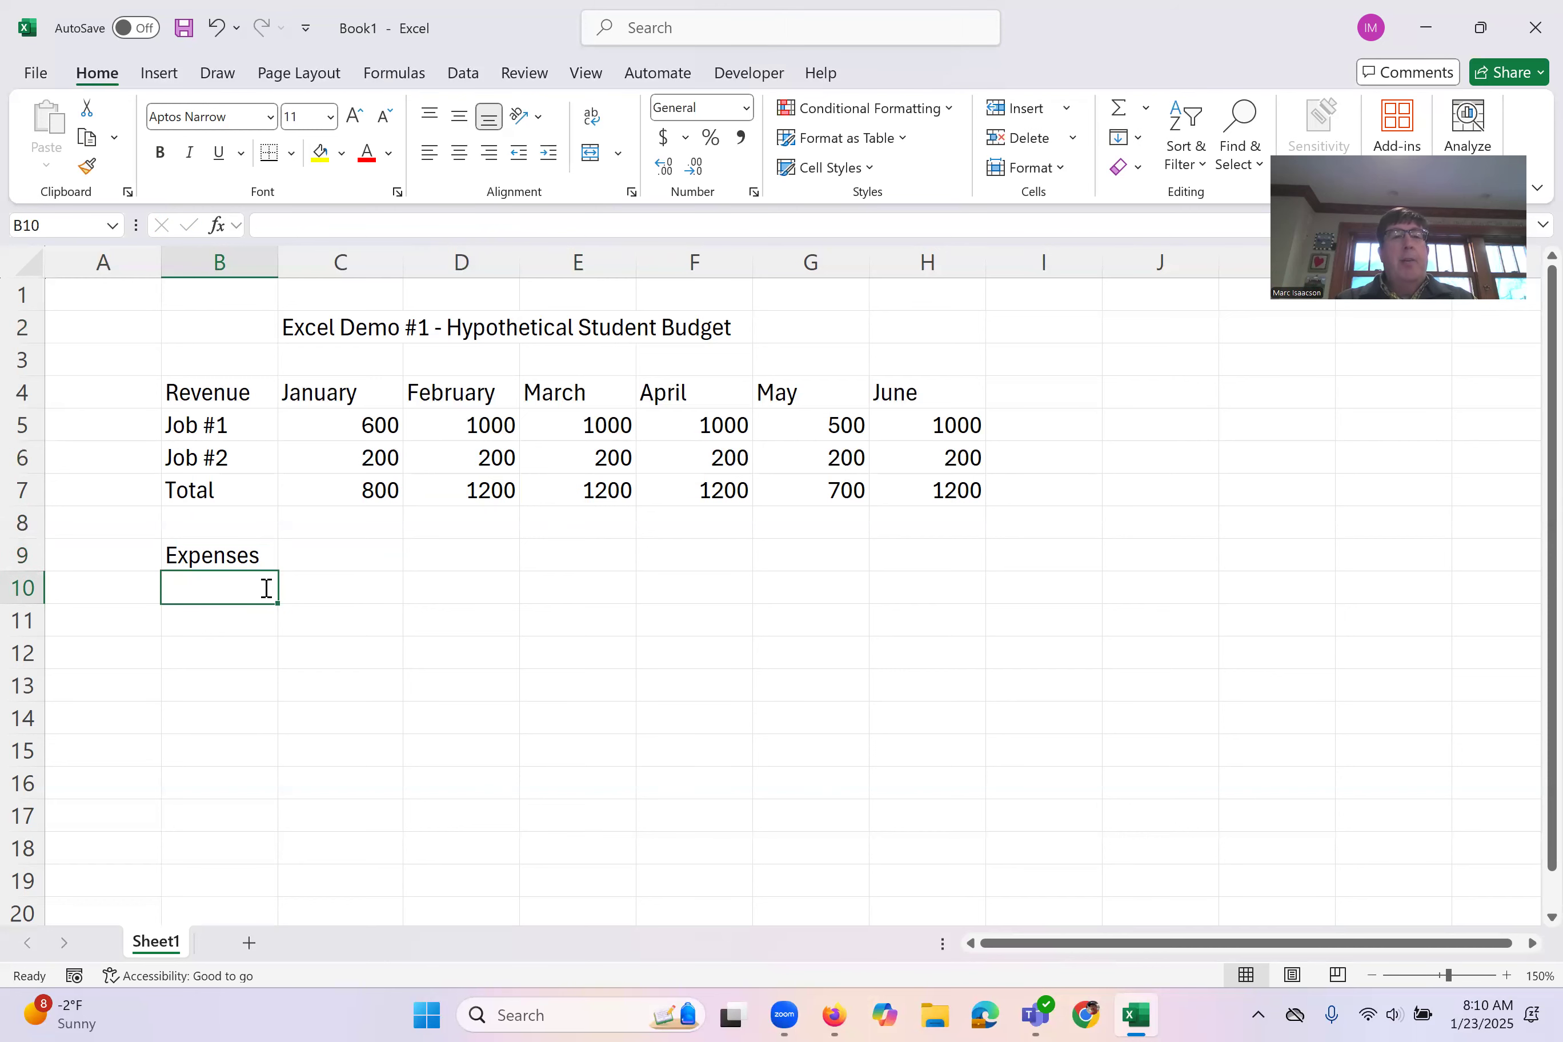
pyautogui.write('Fod')
pyautogui.press('BackSpace')
pyautogui.write('od')
pyautogui.press('Return')
pyautogui.write('Housing')
pyautogui.press('Return')
pyautogui.write('Entertainment')
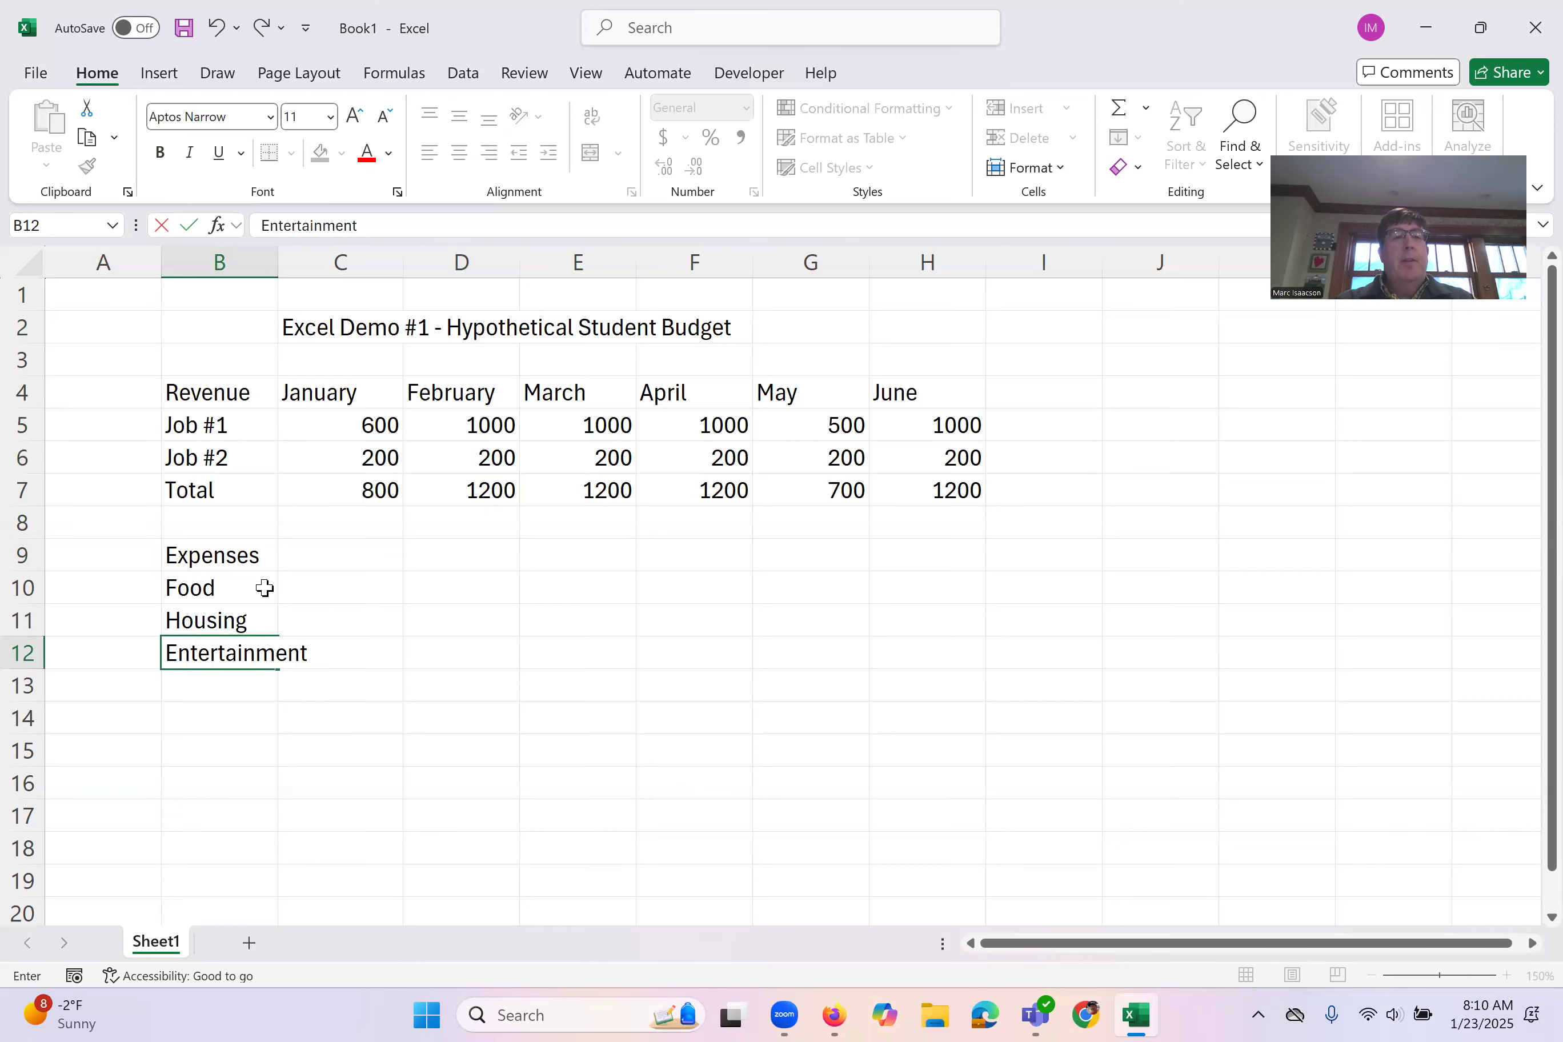
pyautogui.press('Return')
pyautogui.write('Total')
pyautogui.press('Return')
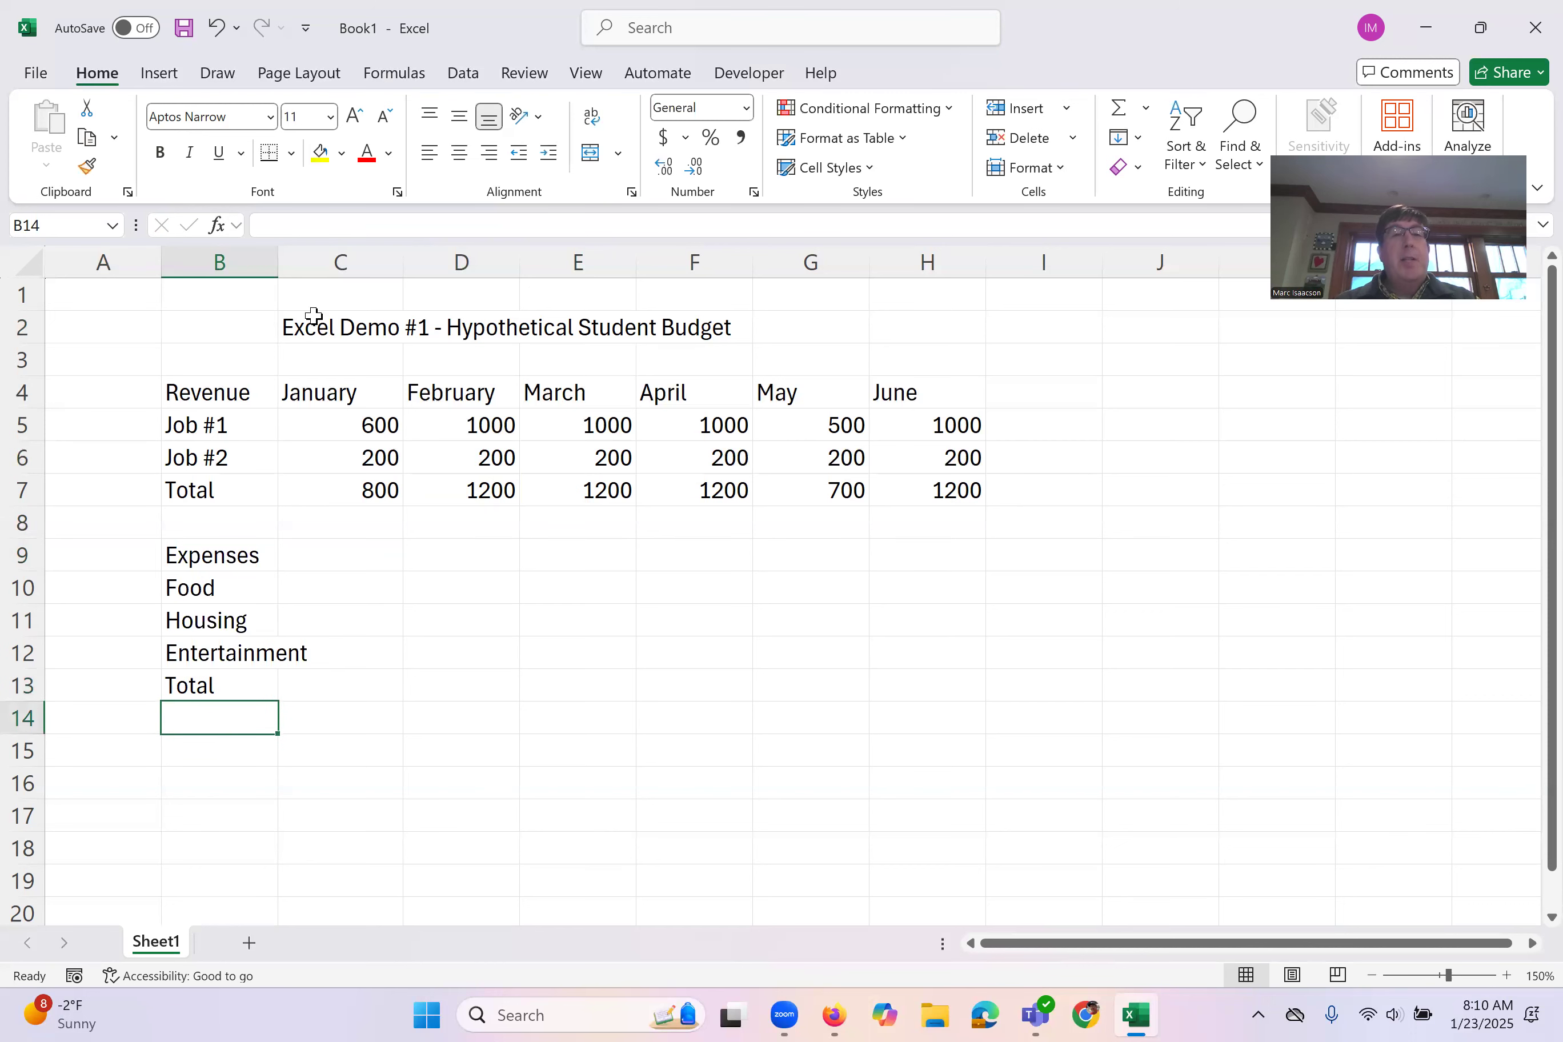
pyautogui.moveTo(278, 262); pyautogui.dragTo(343, 267)
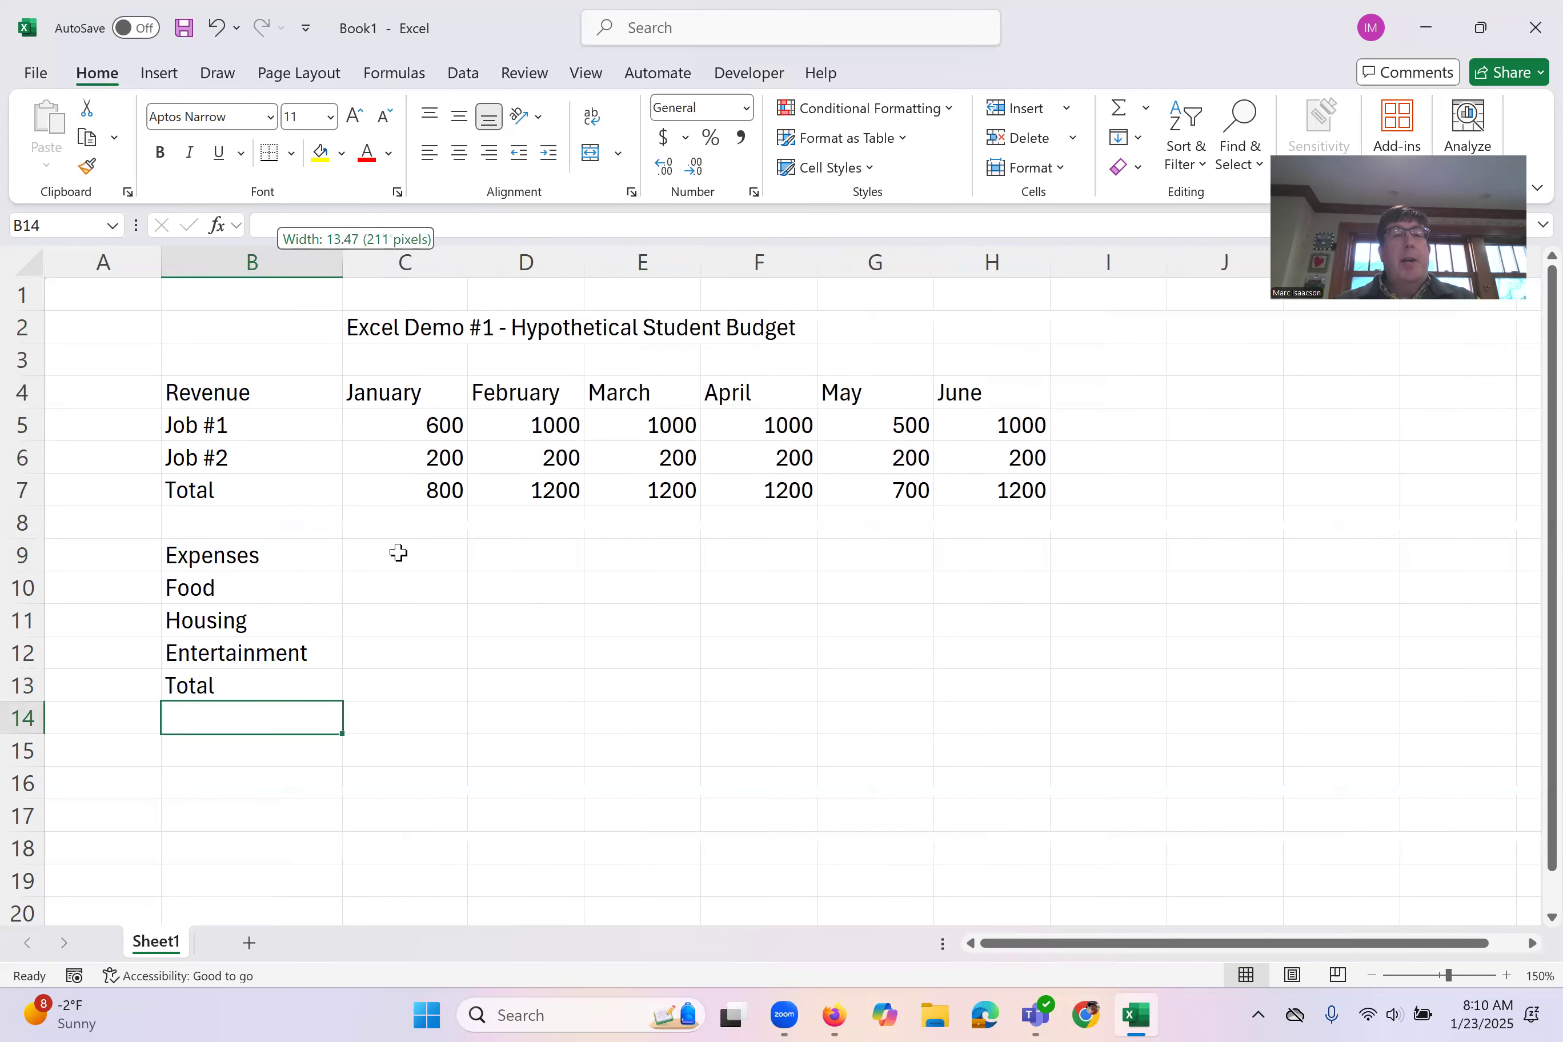
# Step: Enter January expenses of 100 for Food, 500 for Housing and 50 for Entertainment, and auto-fill all three across through June
pyautogui.click(403, 585)
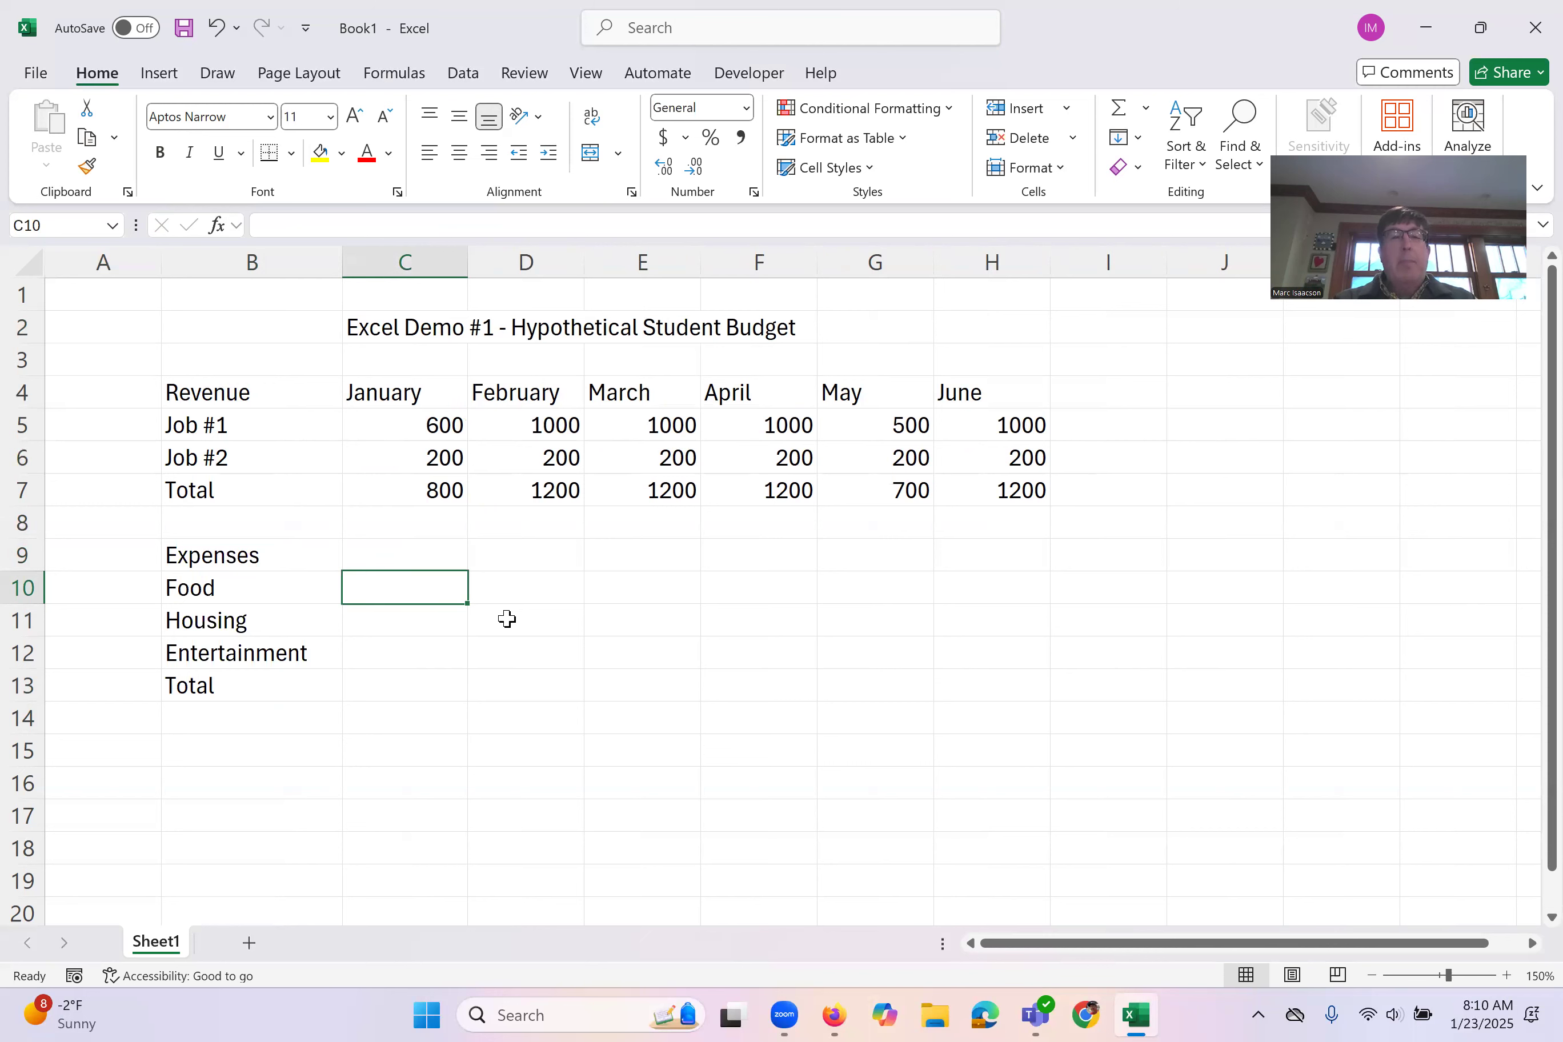
pyautogui.write('100')
pyautogui.press('Return')
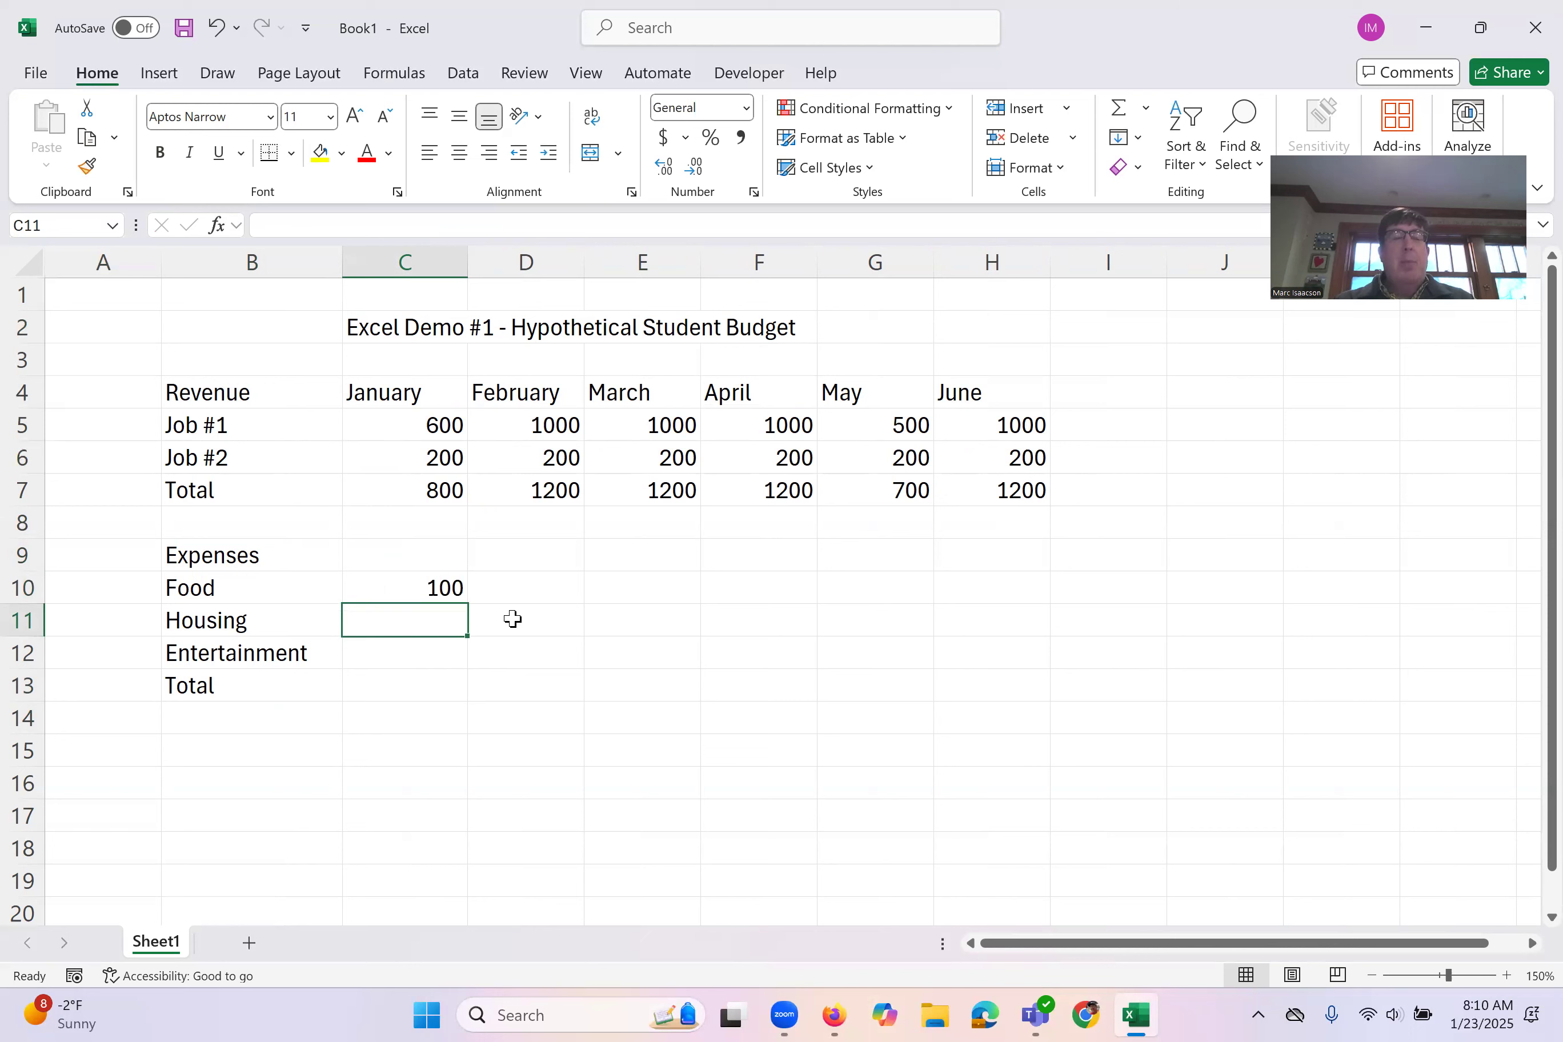
pyautogui.click(513, 619)
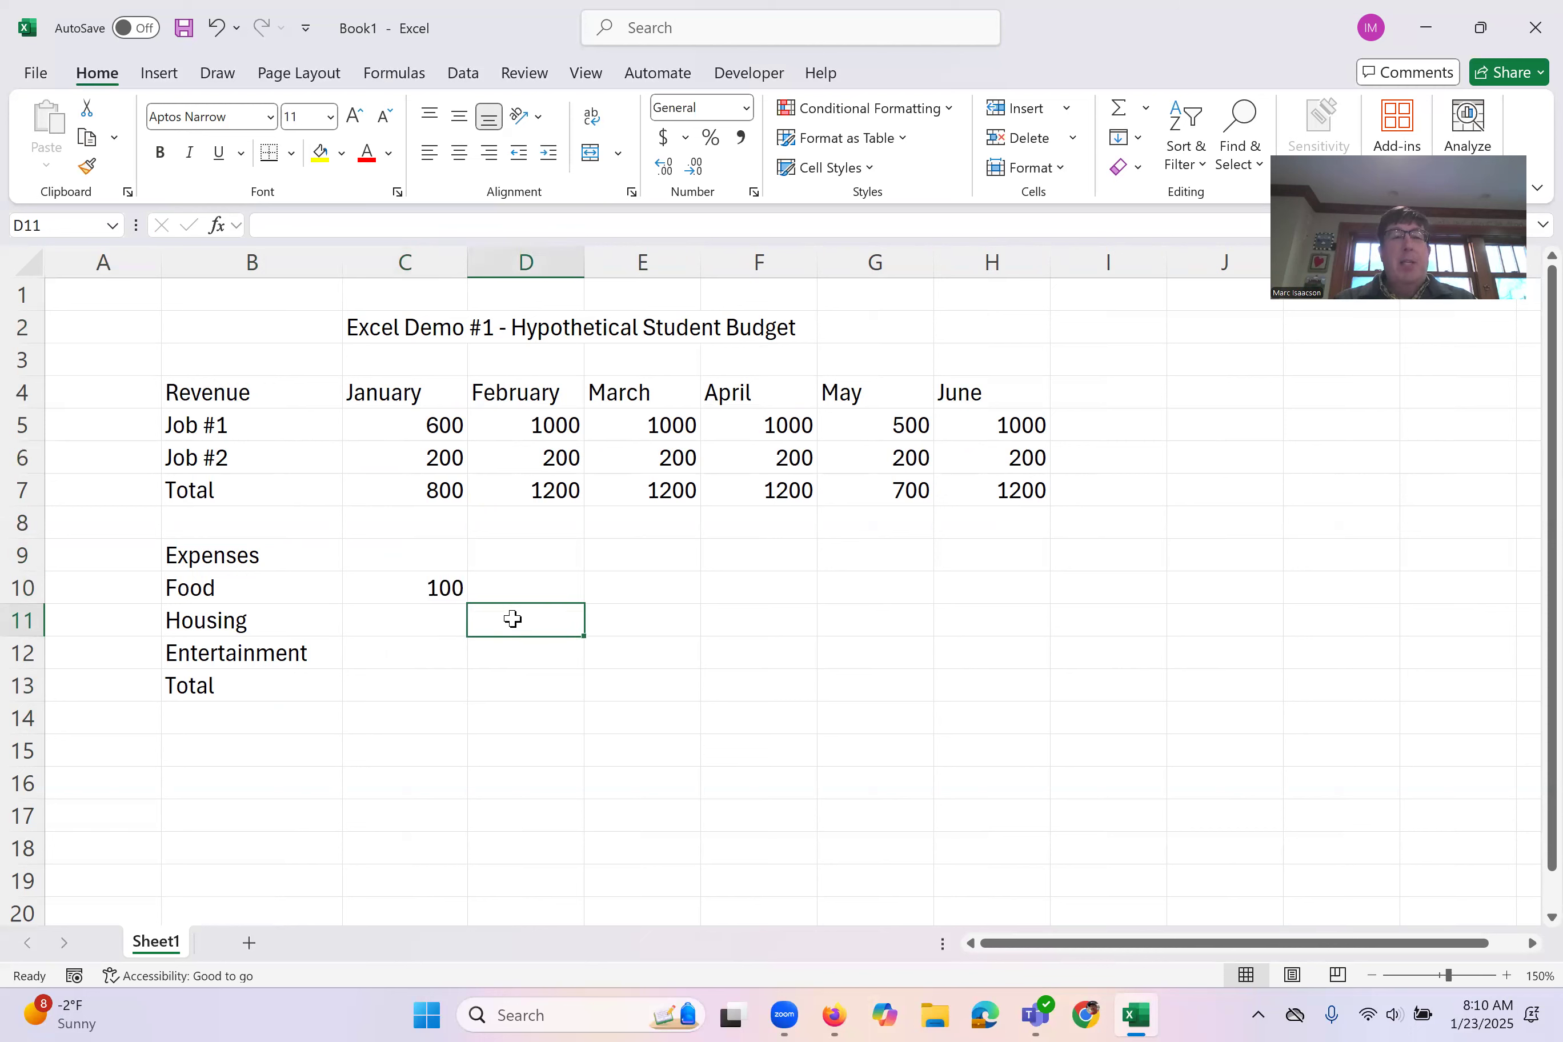
pyautogui.moveTo(512, 619); pyautogui.dragTo(426, 618)
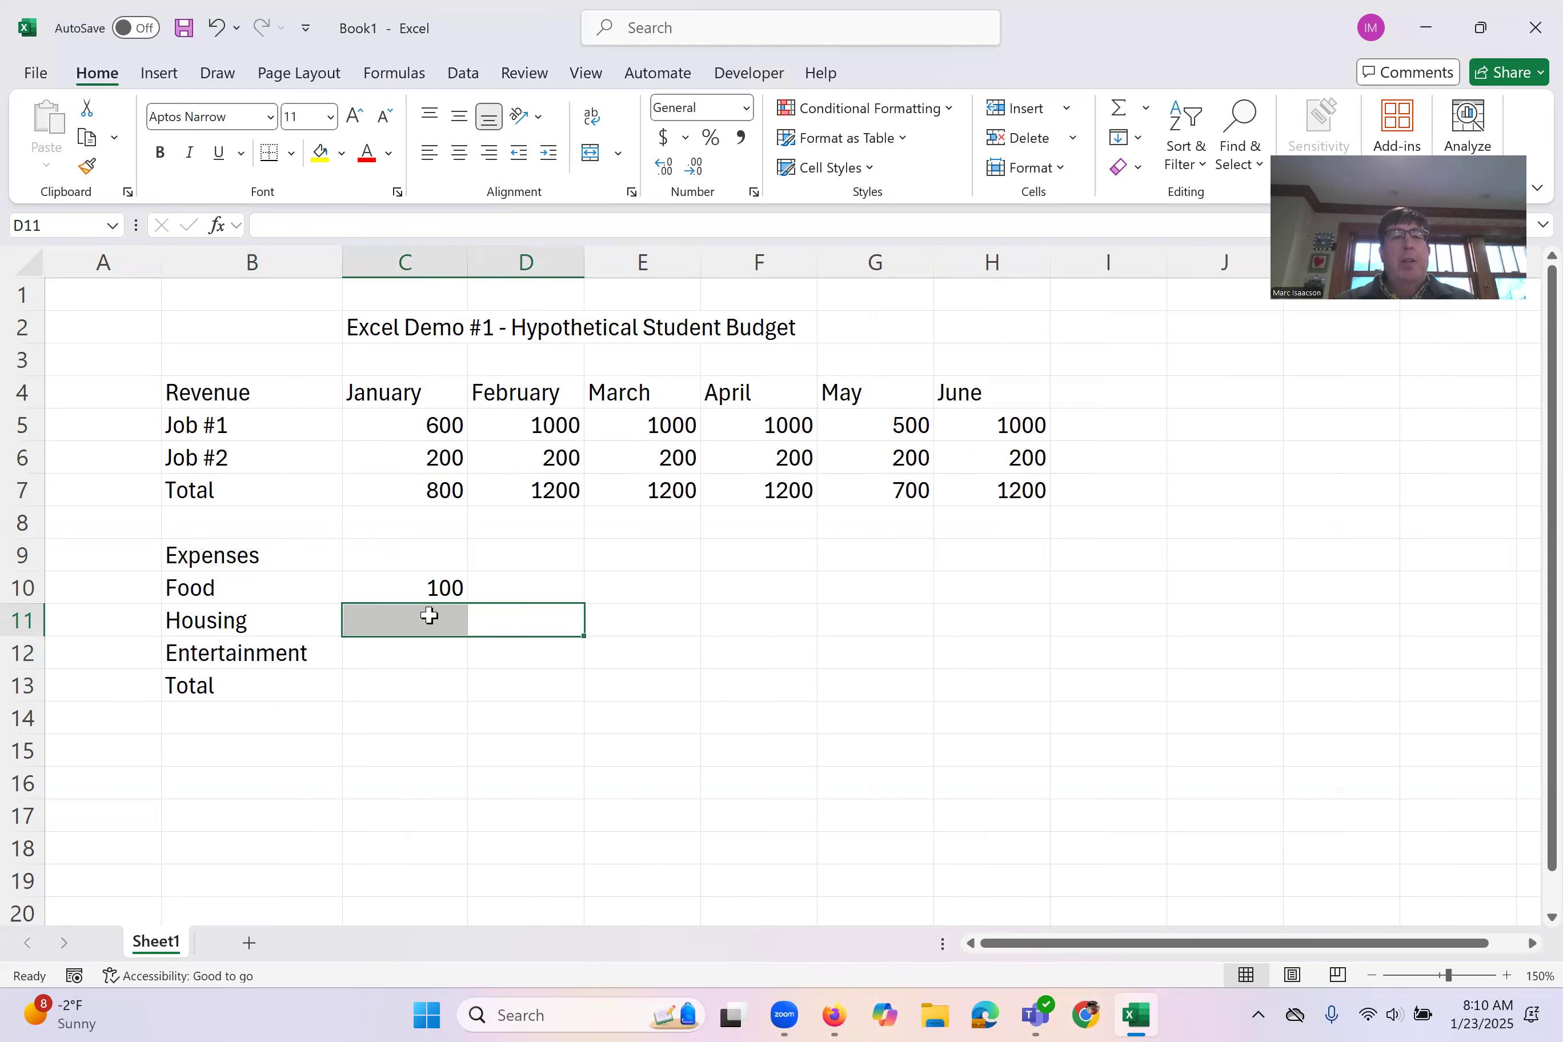
pyautogui.click(426, 618)
pyautogui.write('500')
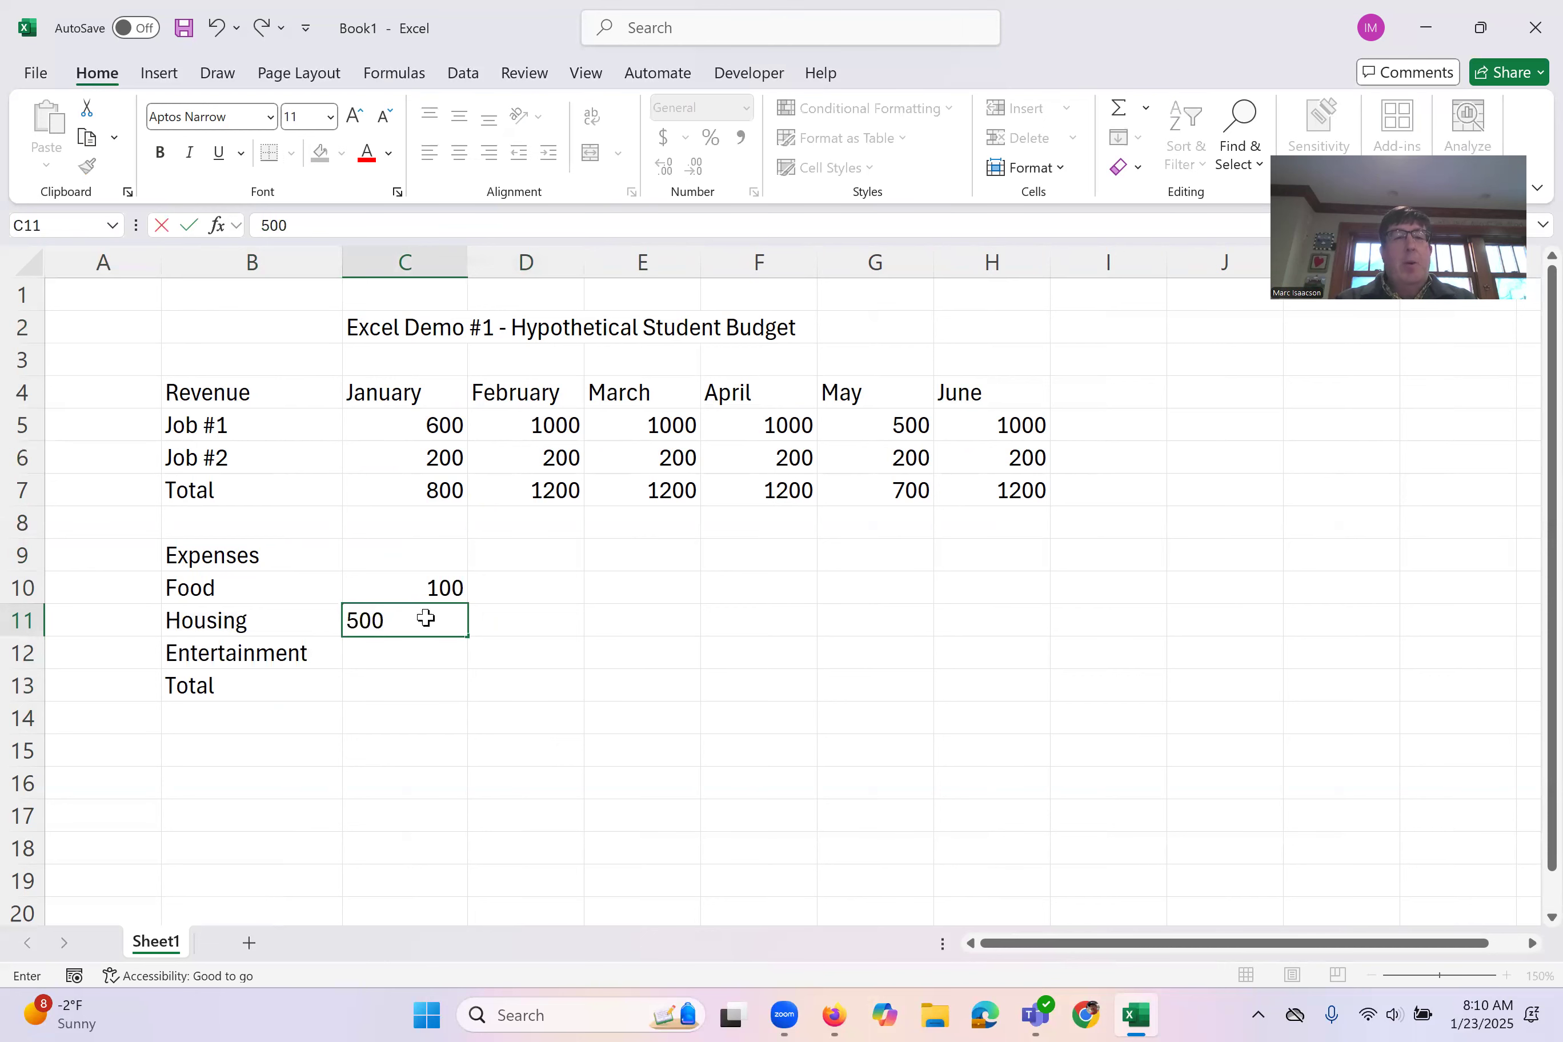
pyautogui.press('Return')
pyautogui.write('50')
pyautogui.press('Return')
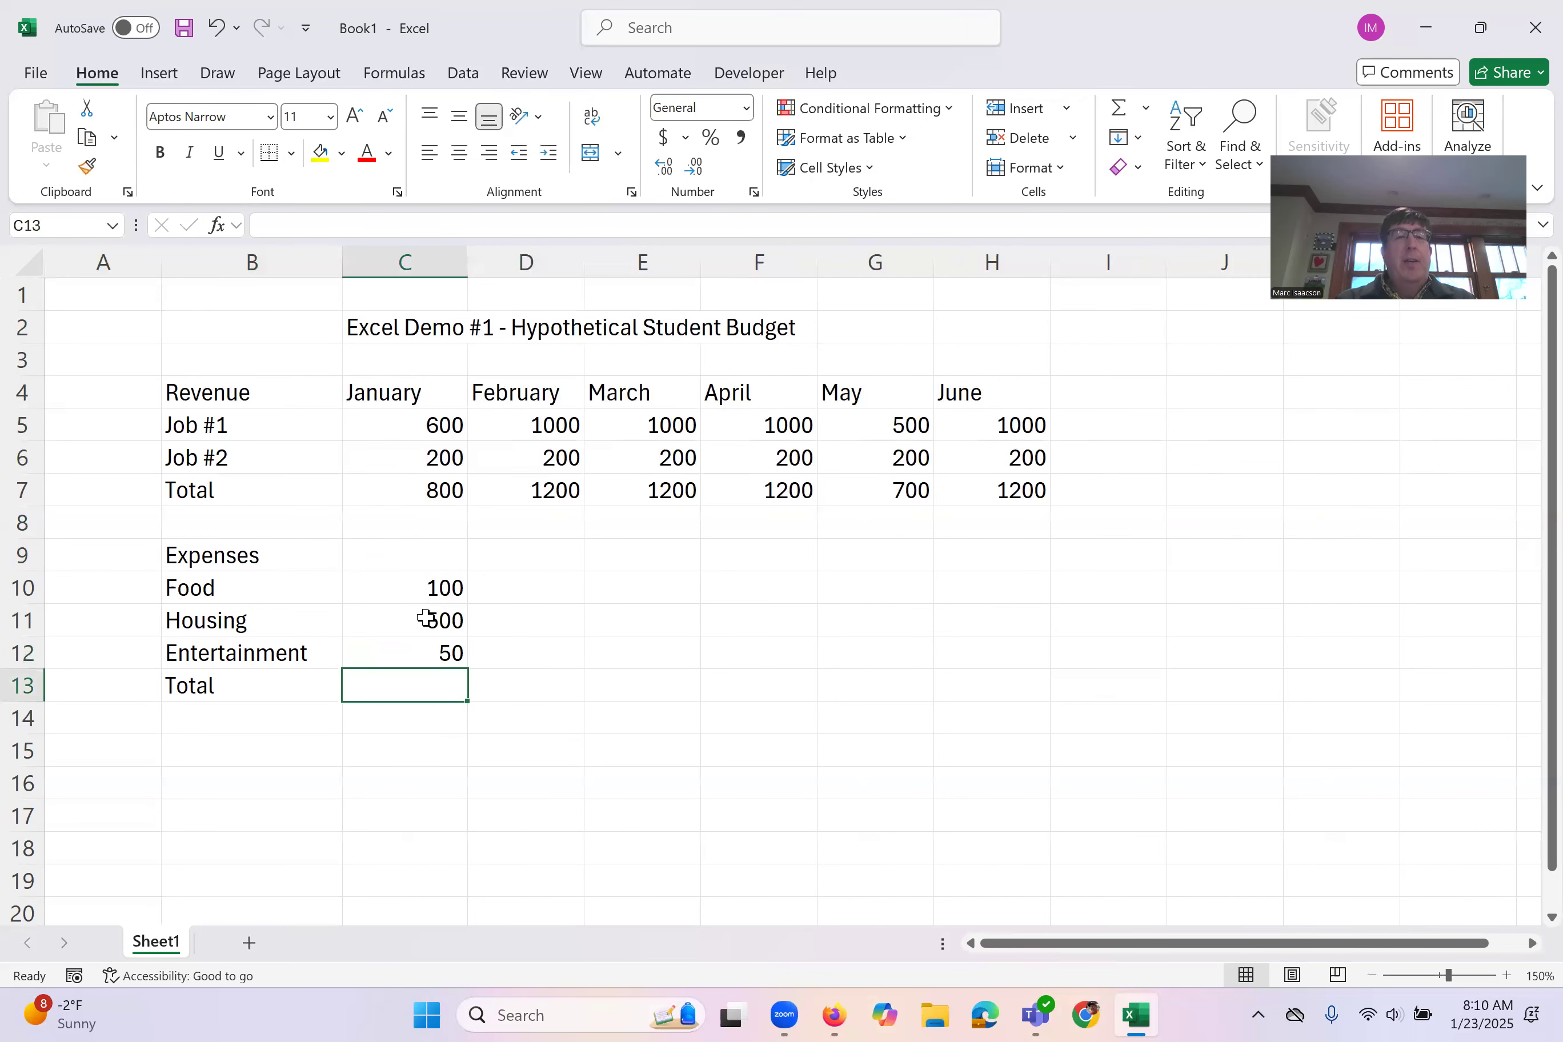
pyautogui.moveTo(419, 587); pyautogui.dragTo(433, 650)
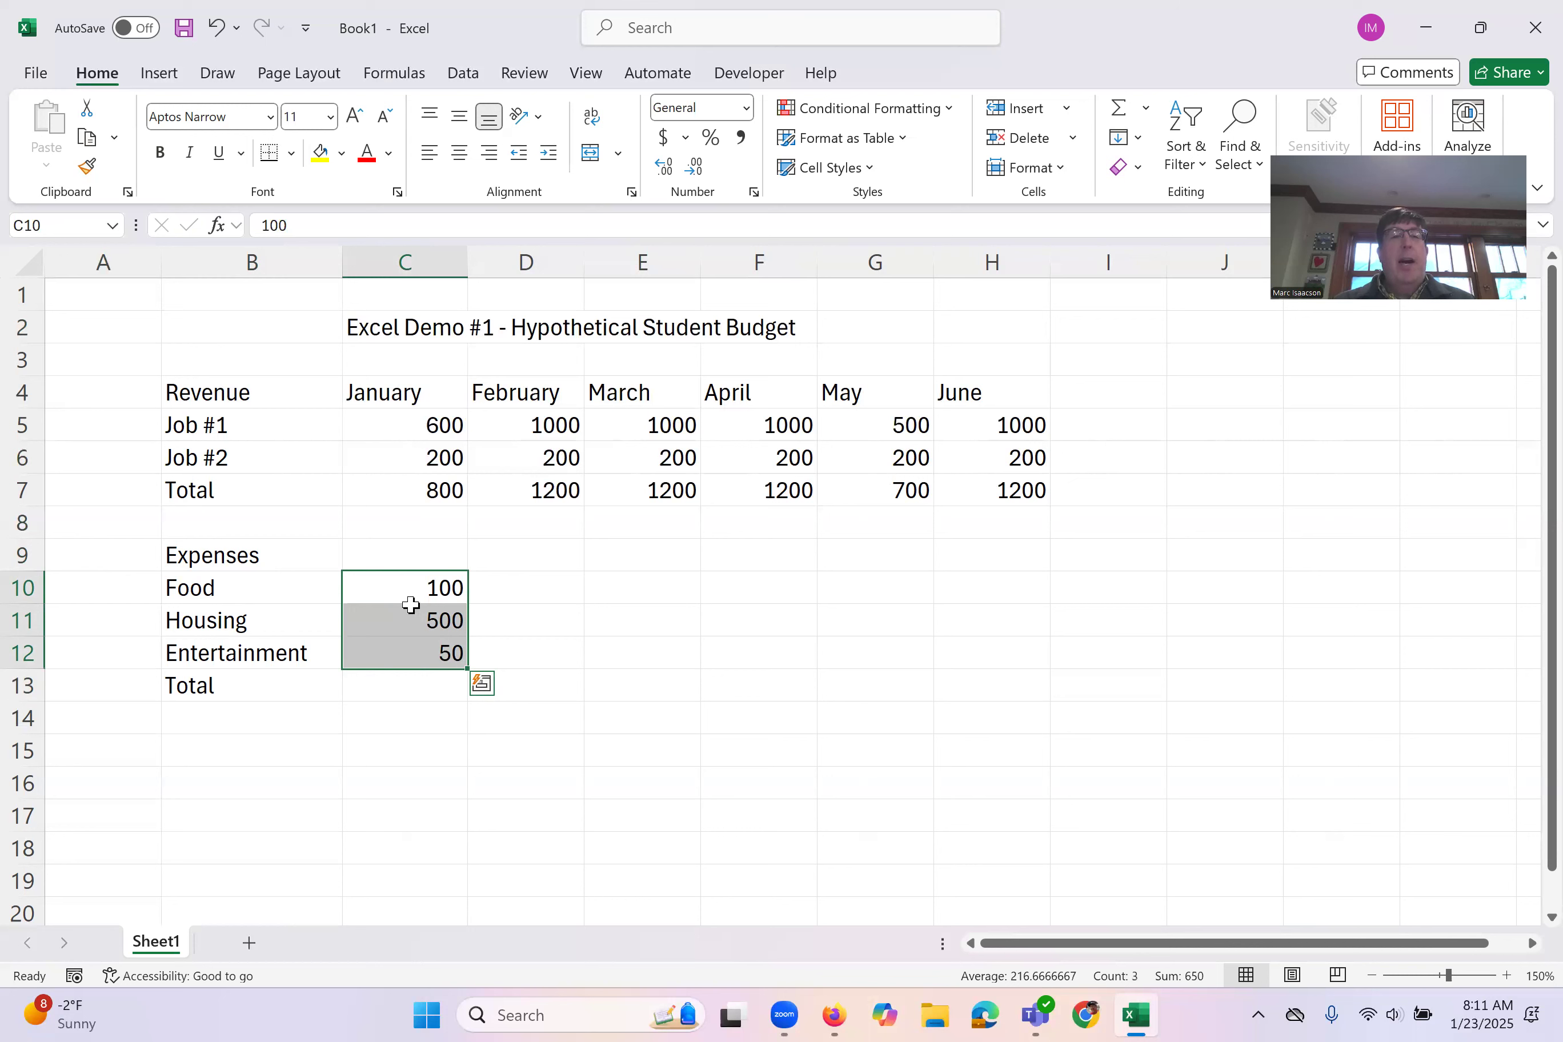
pyautogui.moveTo(470, 668); pyautogui.dragTo(1016, 654)
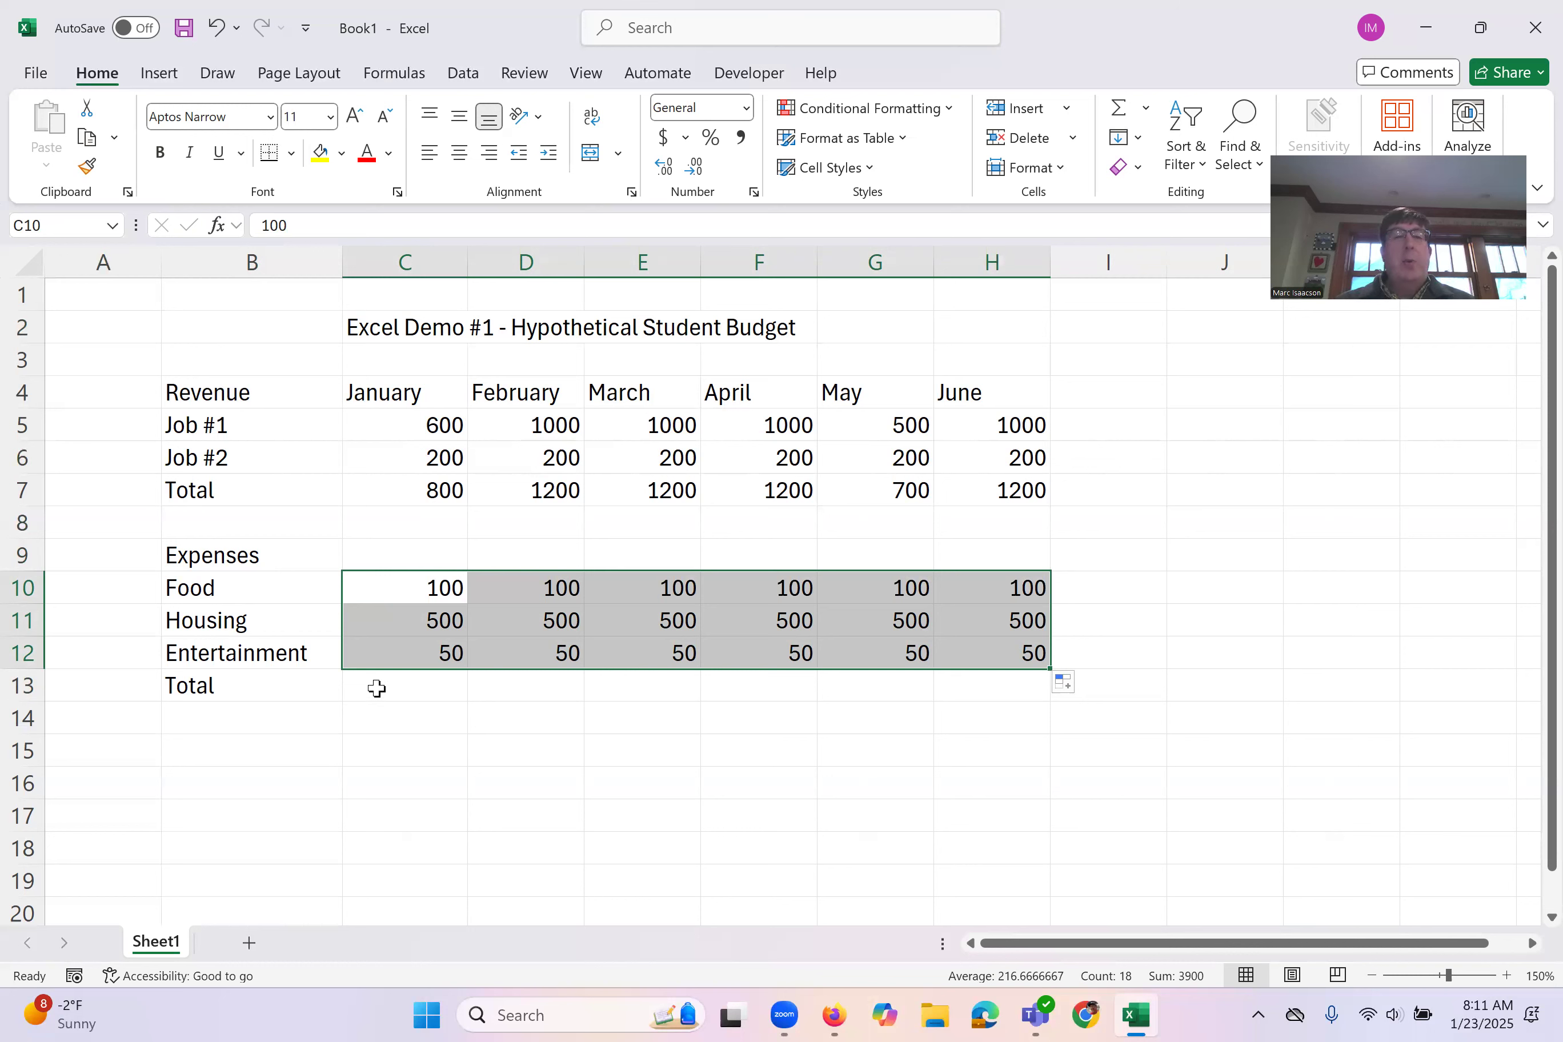
# Step: Enter the formula =SUM(C10:C12) in C13 to total the January expenses, selecting the three amounts as the range
pyautogui.click(397, 685)
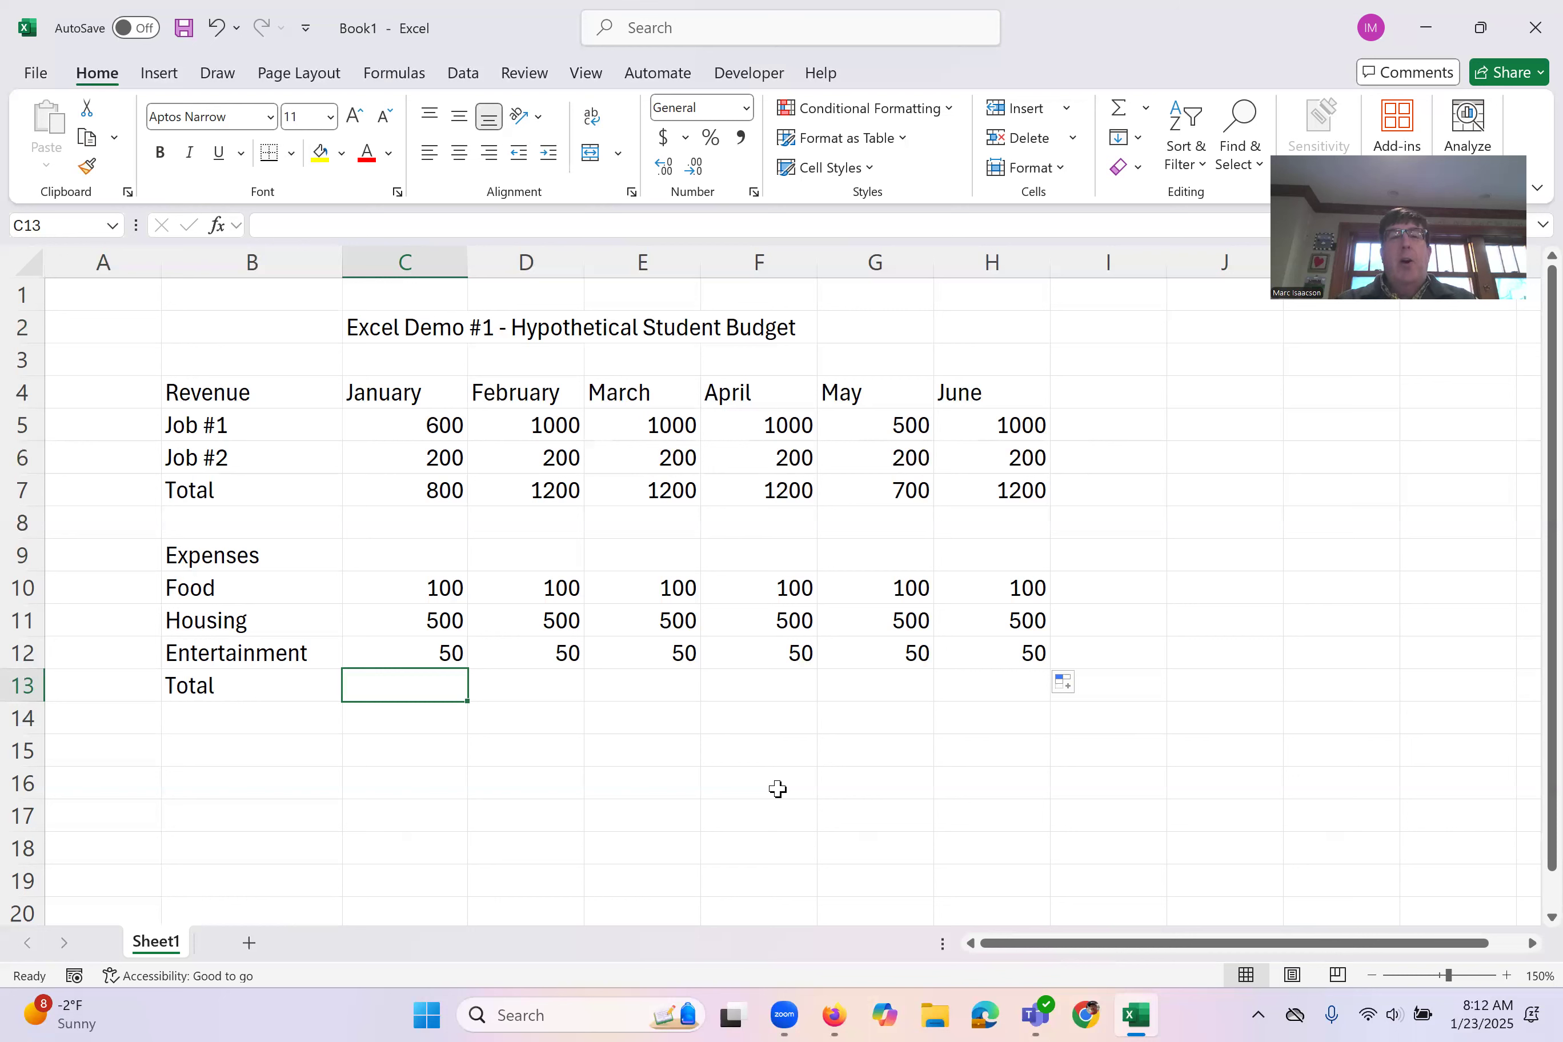
pyautogui.write('=')
pyautogui.click(778, 788)
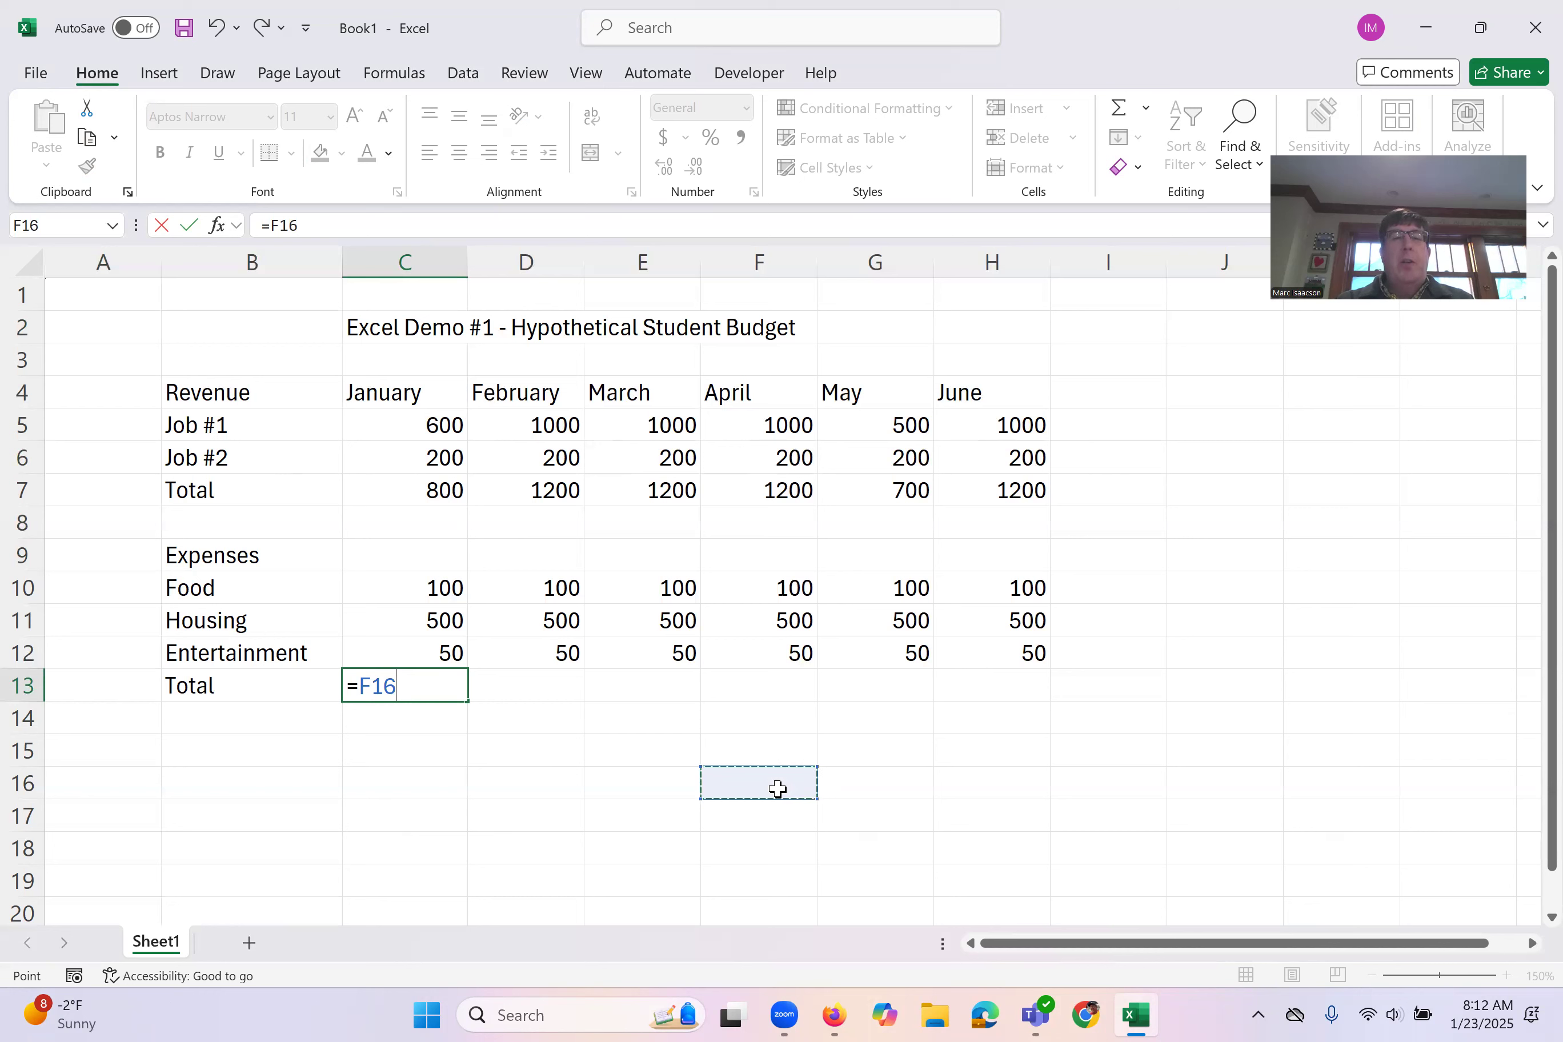
pyautogui.moveTo(778, 789); pyautogui.dragTo(453, 688)
pyautogui.press('BackSpace')
pyautogui.press('BackSpace')
pyautogui.press('BackSpace')
pyautogui.press('BackSpace')
pyautogui.press('BackSpace')
pyautogui.press('BackSpace')
pyautogui.press('BackSpace')
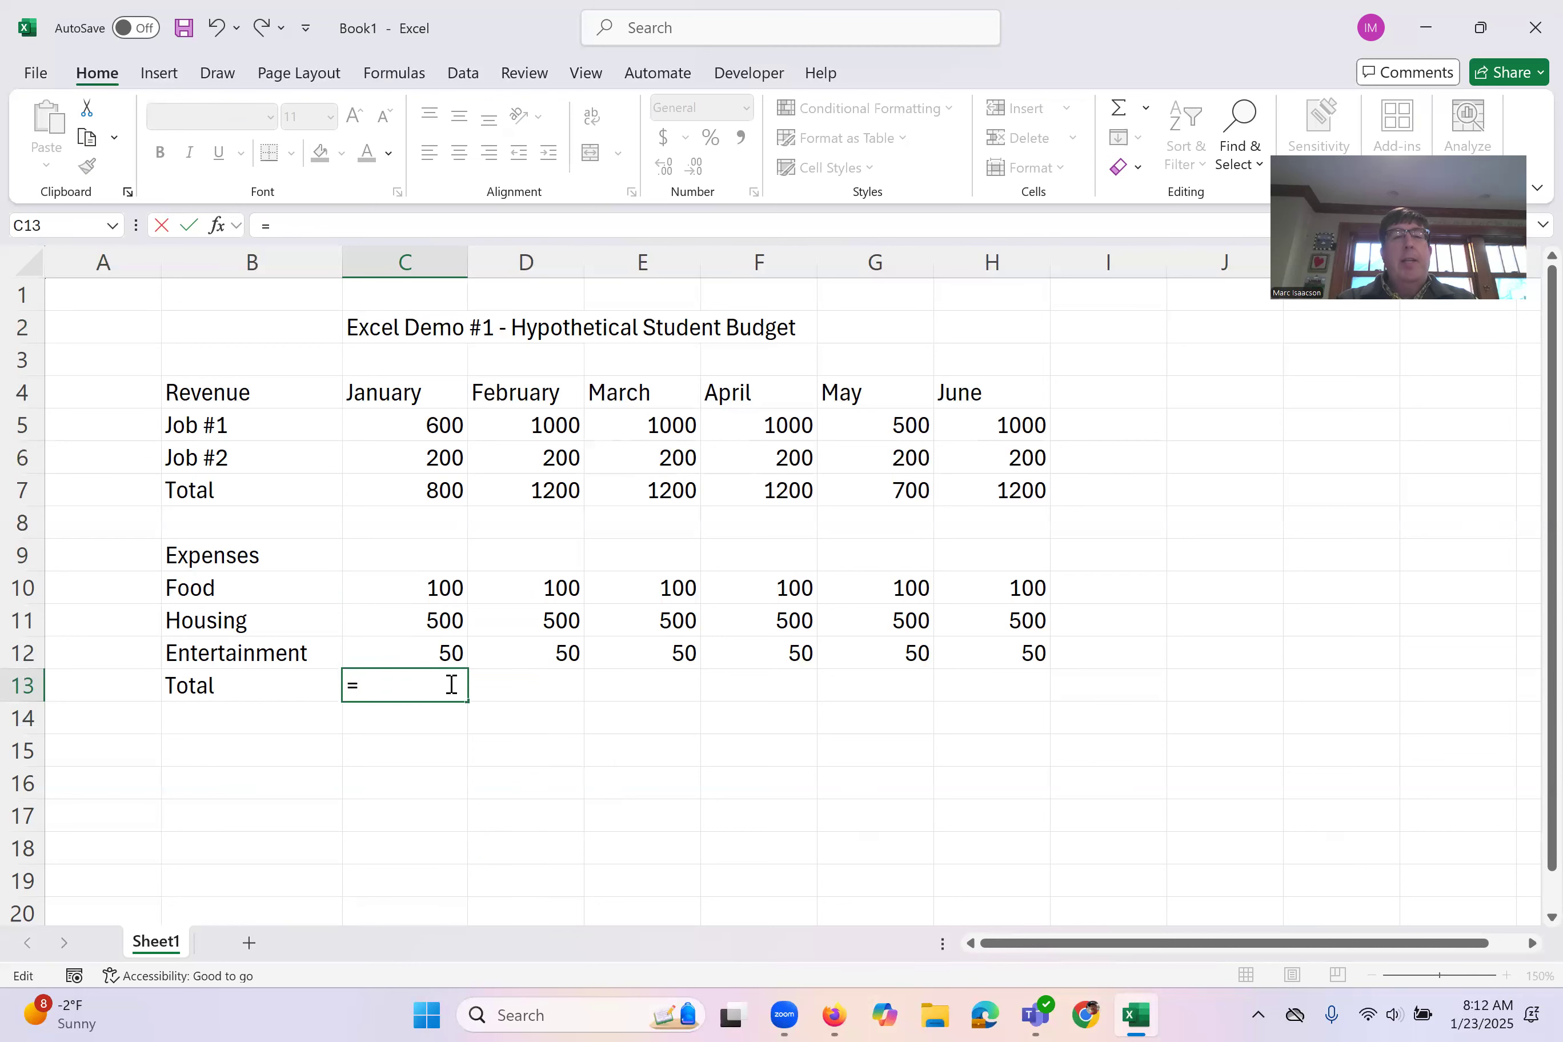
pyautogui.write('sum')
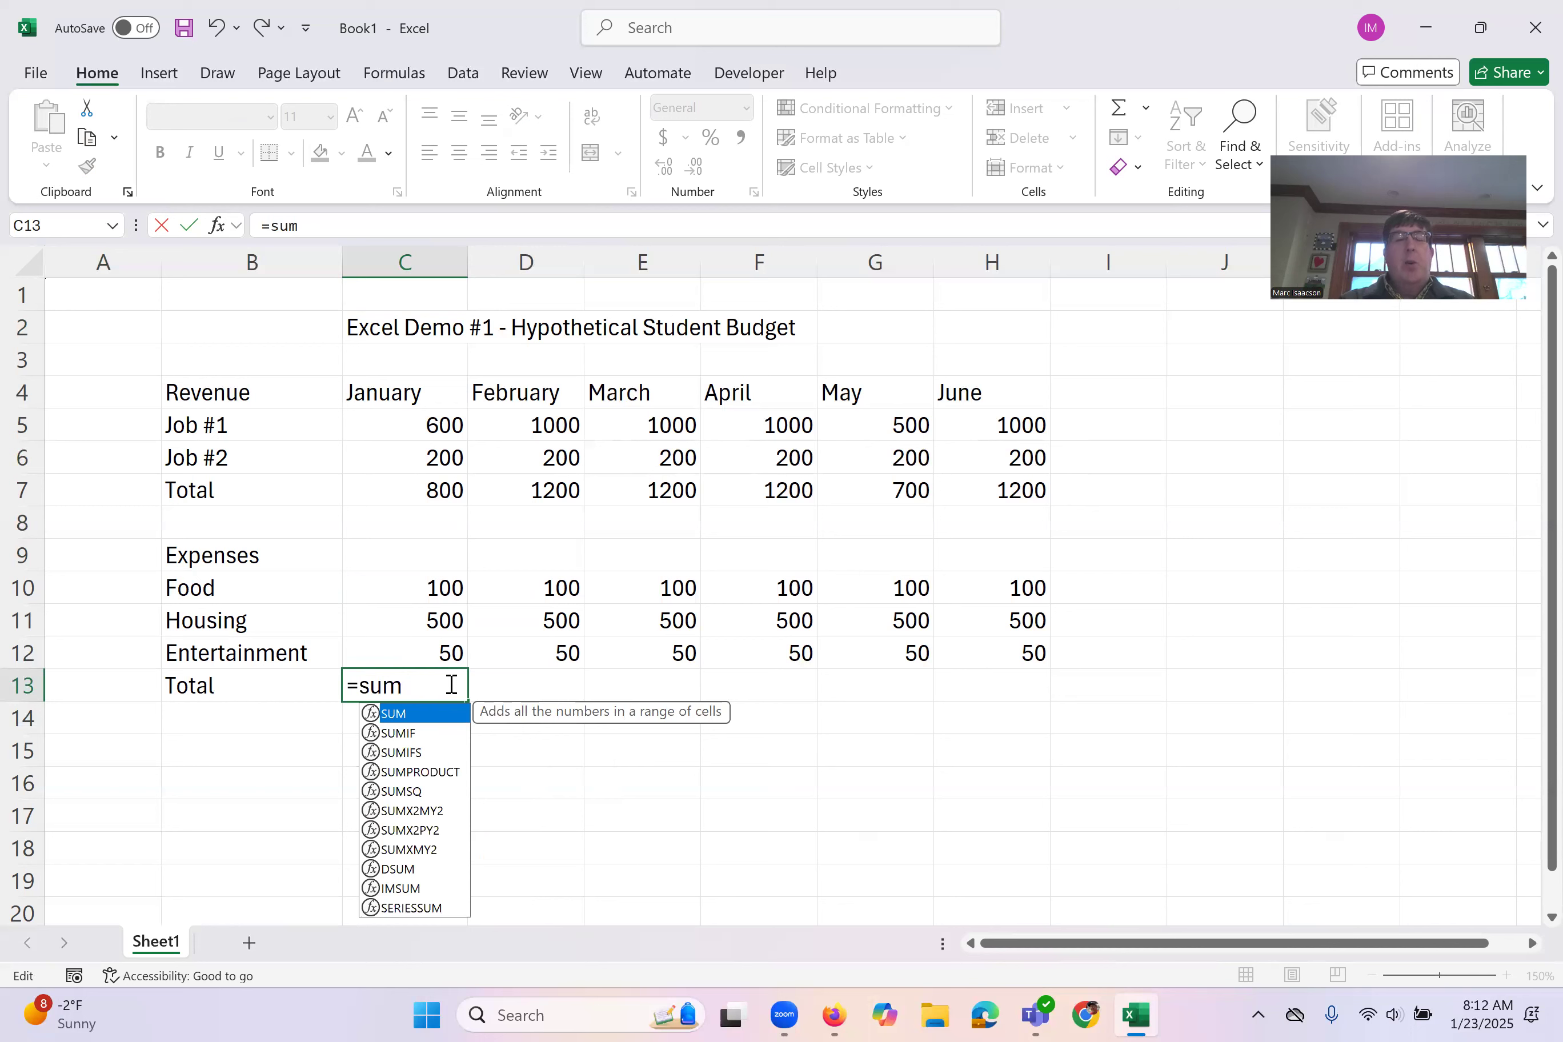
pyautogui.write('(')
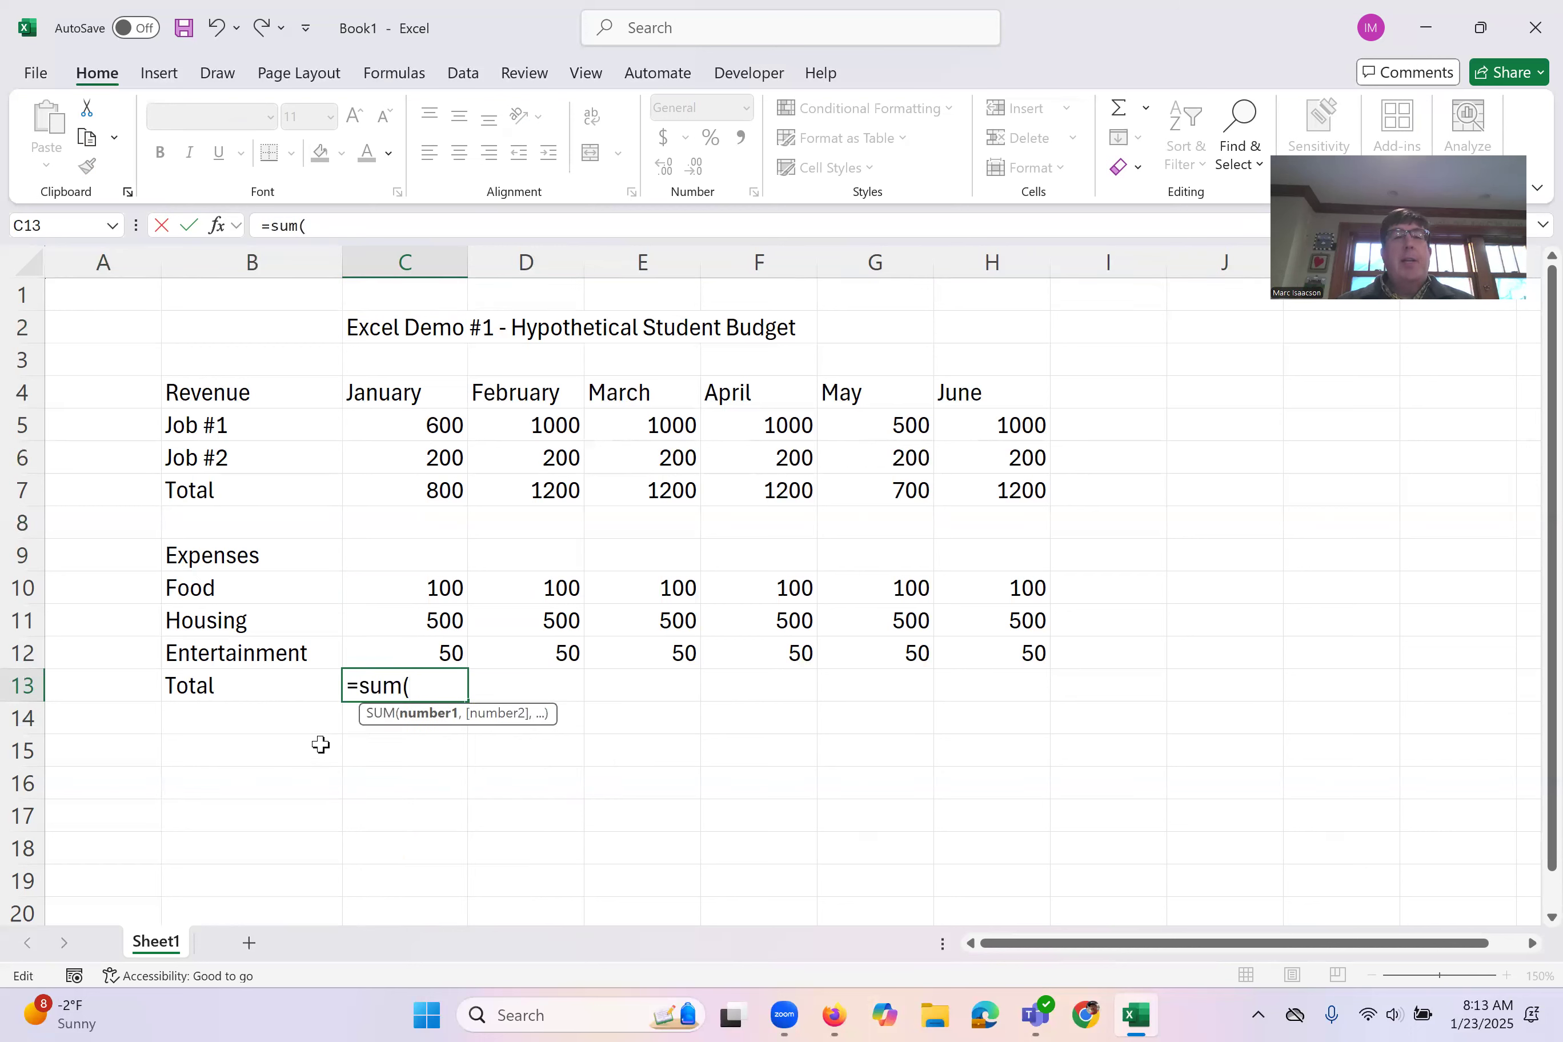
pyautogui.moveTo(409, 589); pyautogui.dragTo(392, 657)
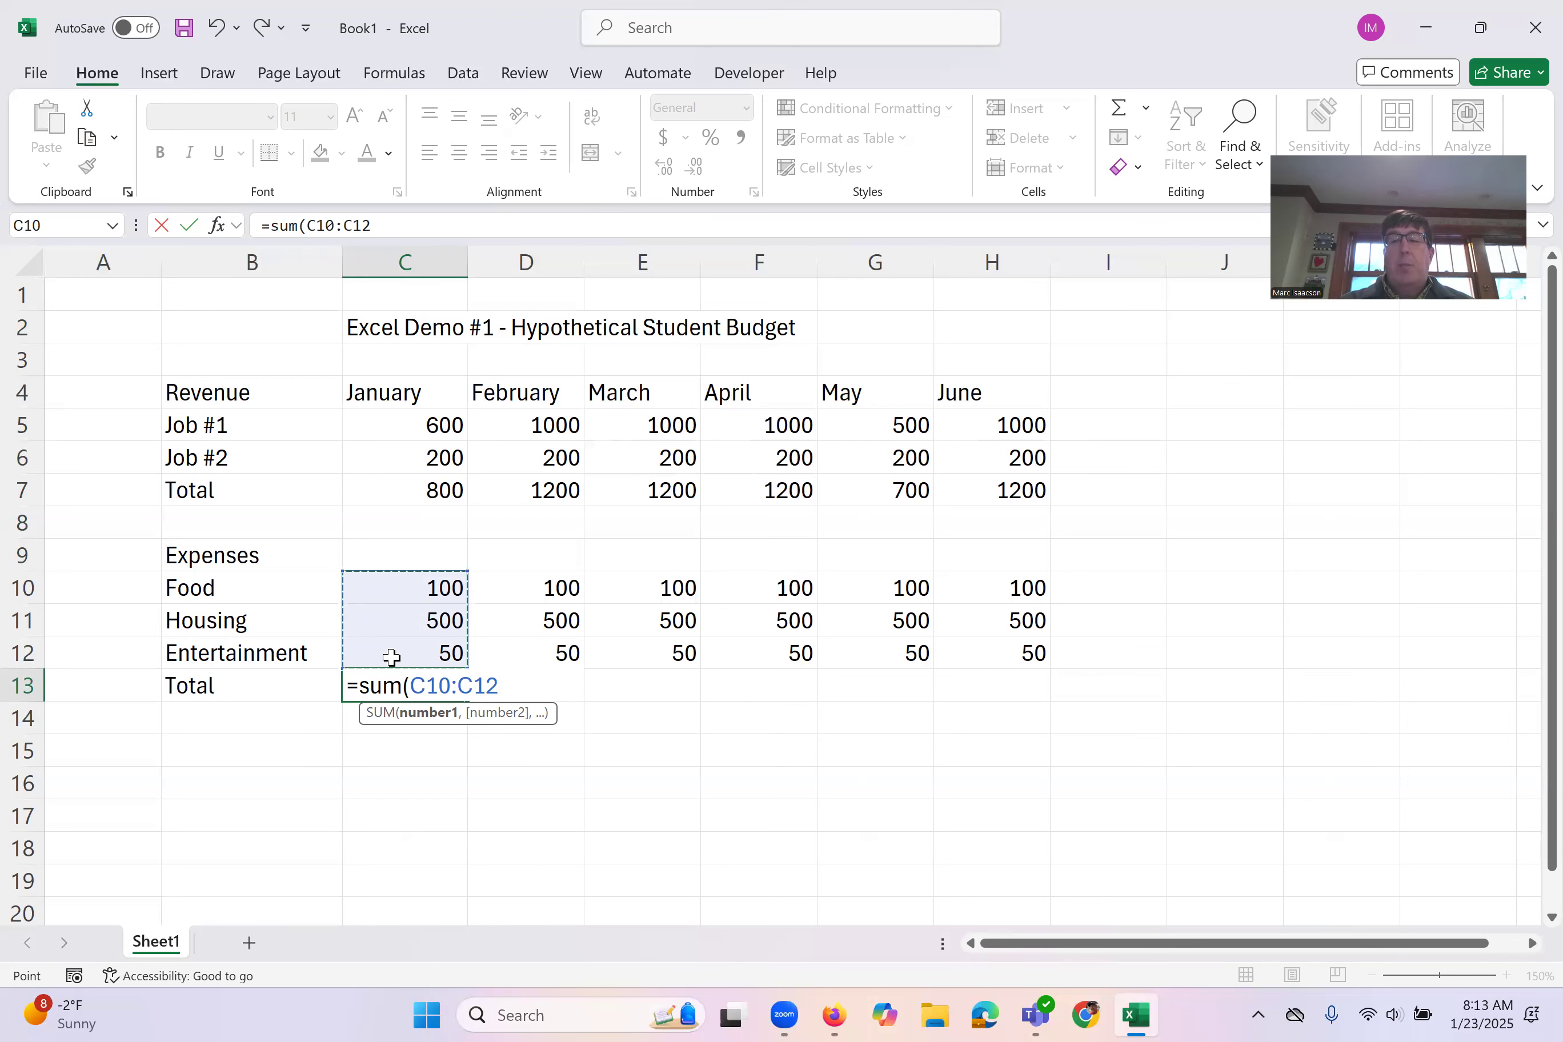
pyautogui.write(')')
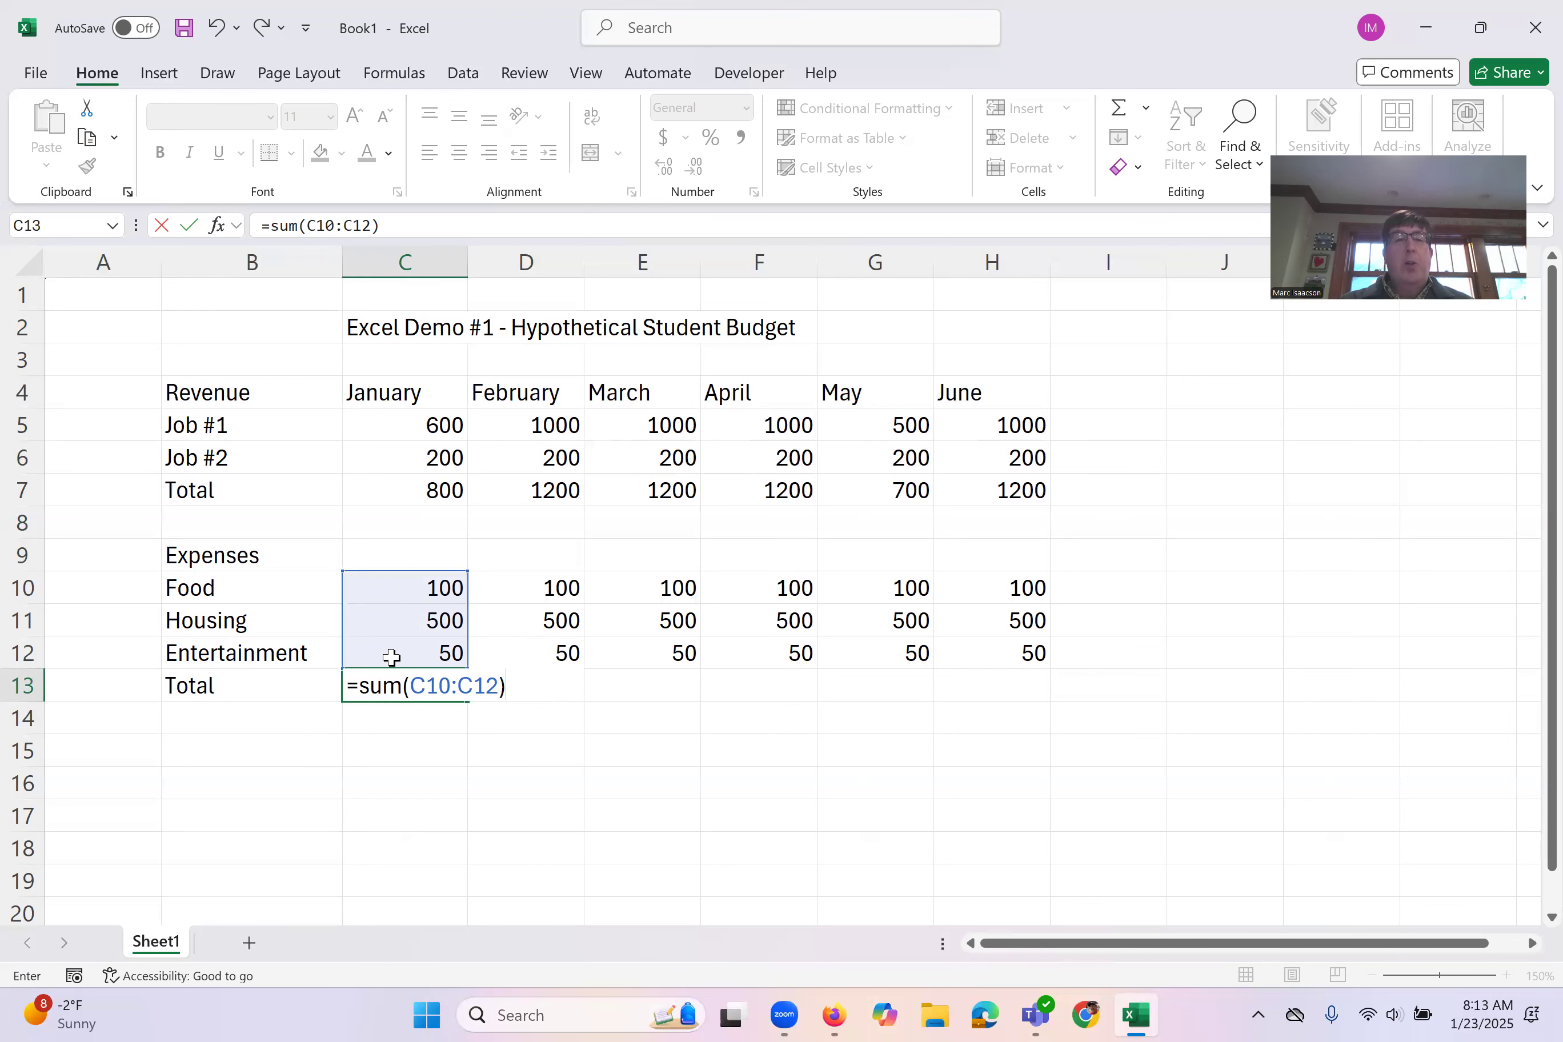
pyautogui.press('Return')
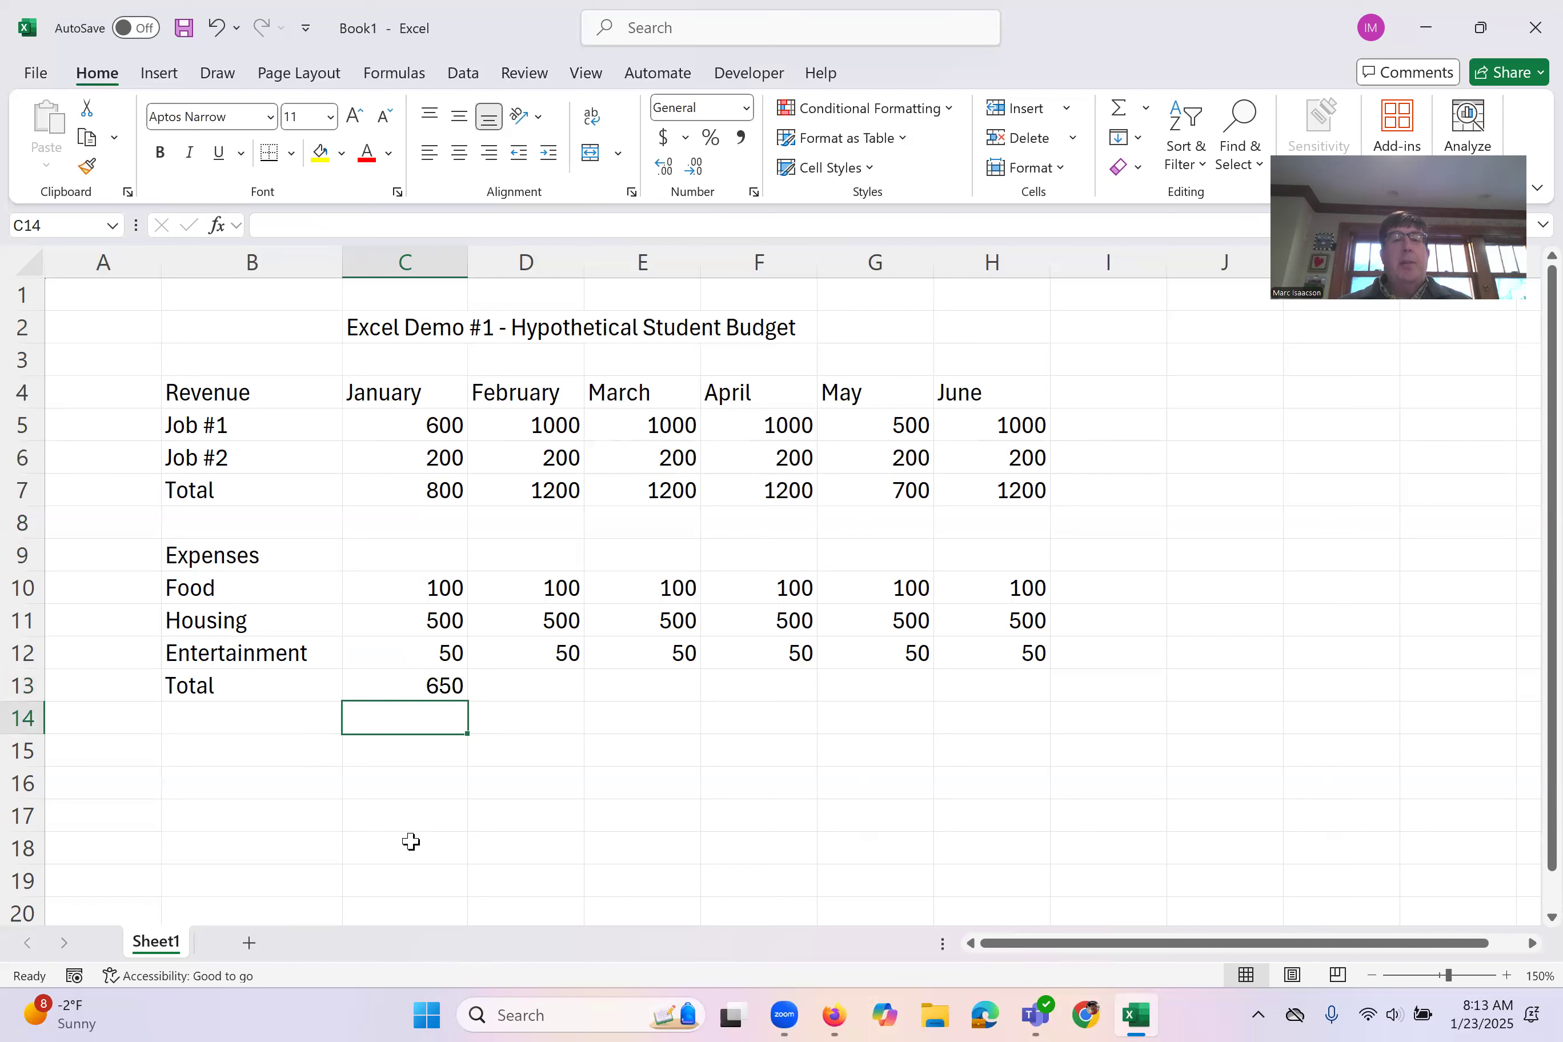
# Step: Examine the range reference in the January expense total formula in C13, and close it without changes
pyautogui.click(393, 684)
pyautogui.doubleClick(393, 684)
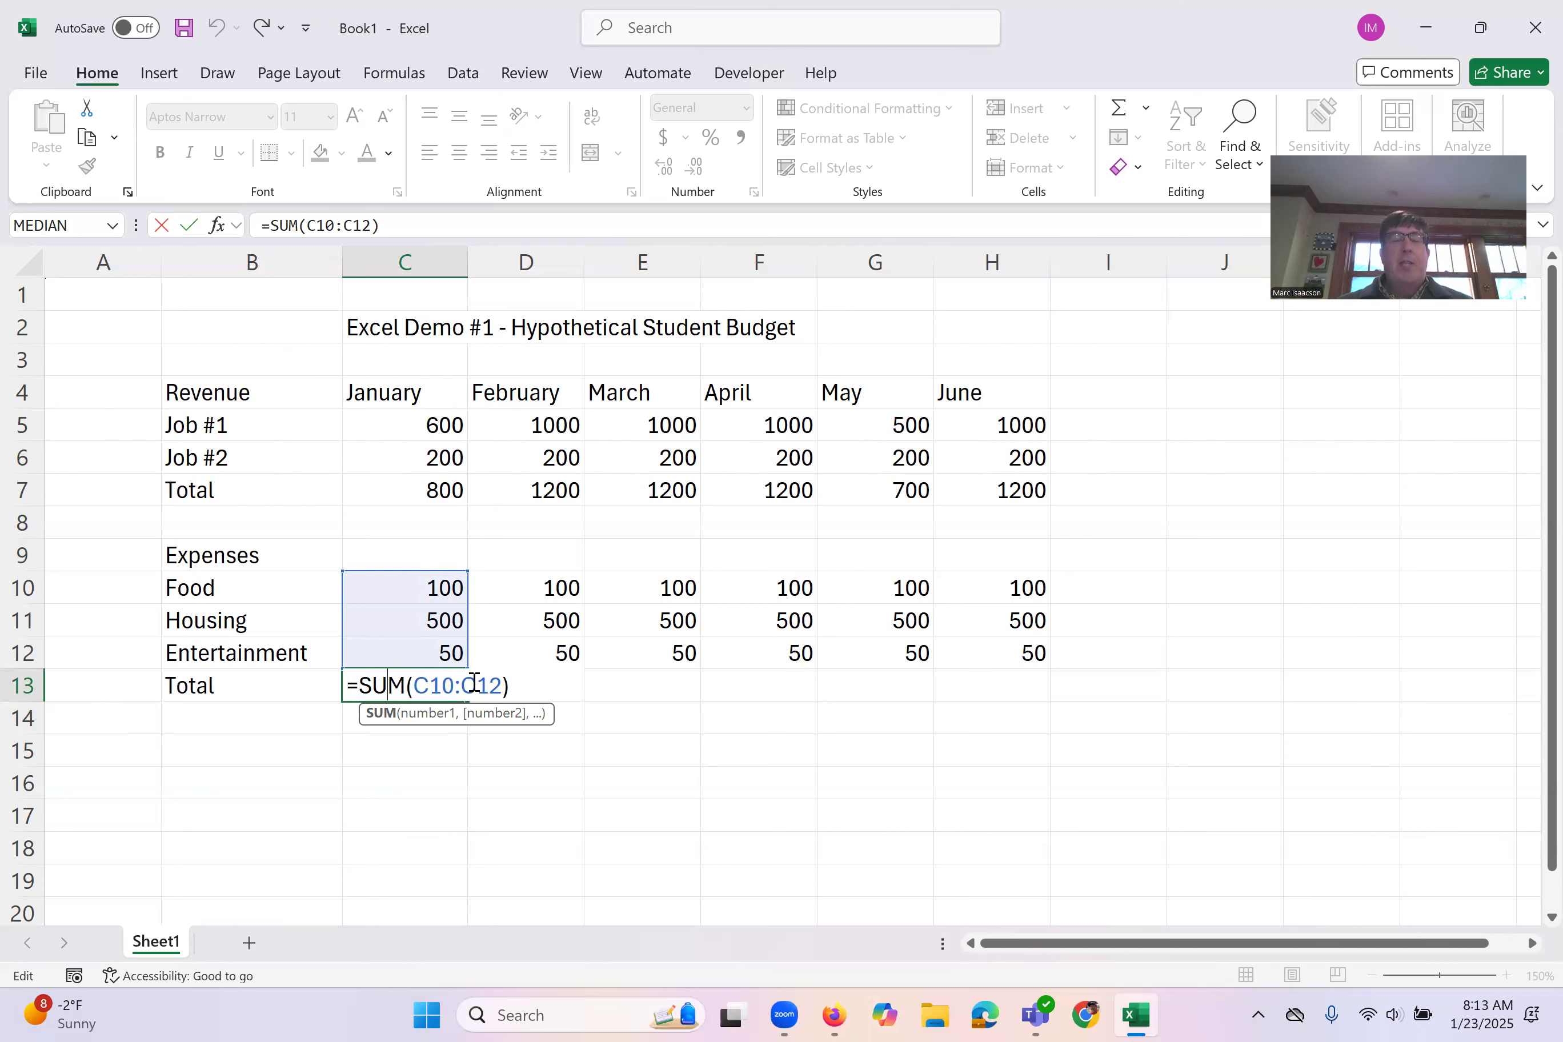
pyautogui.press('Return')
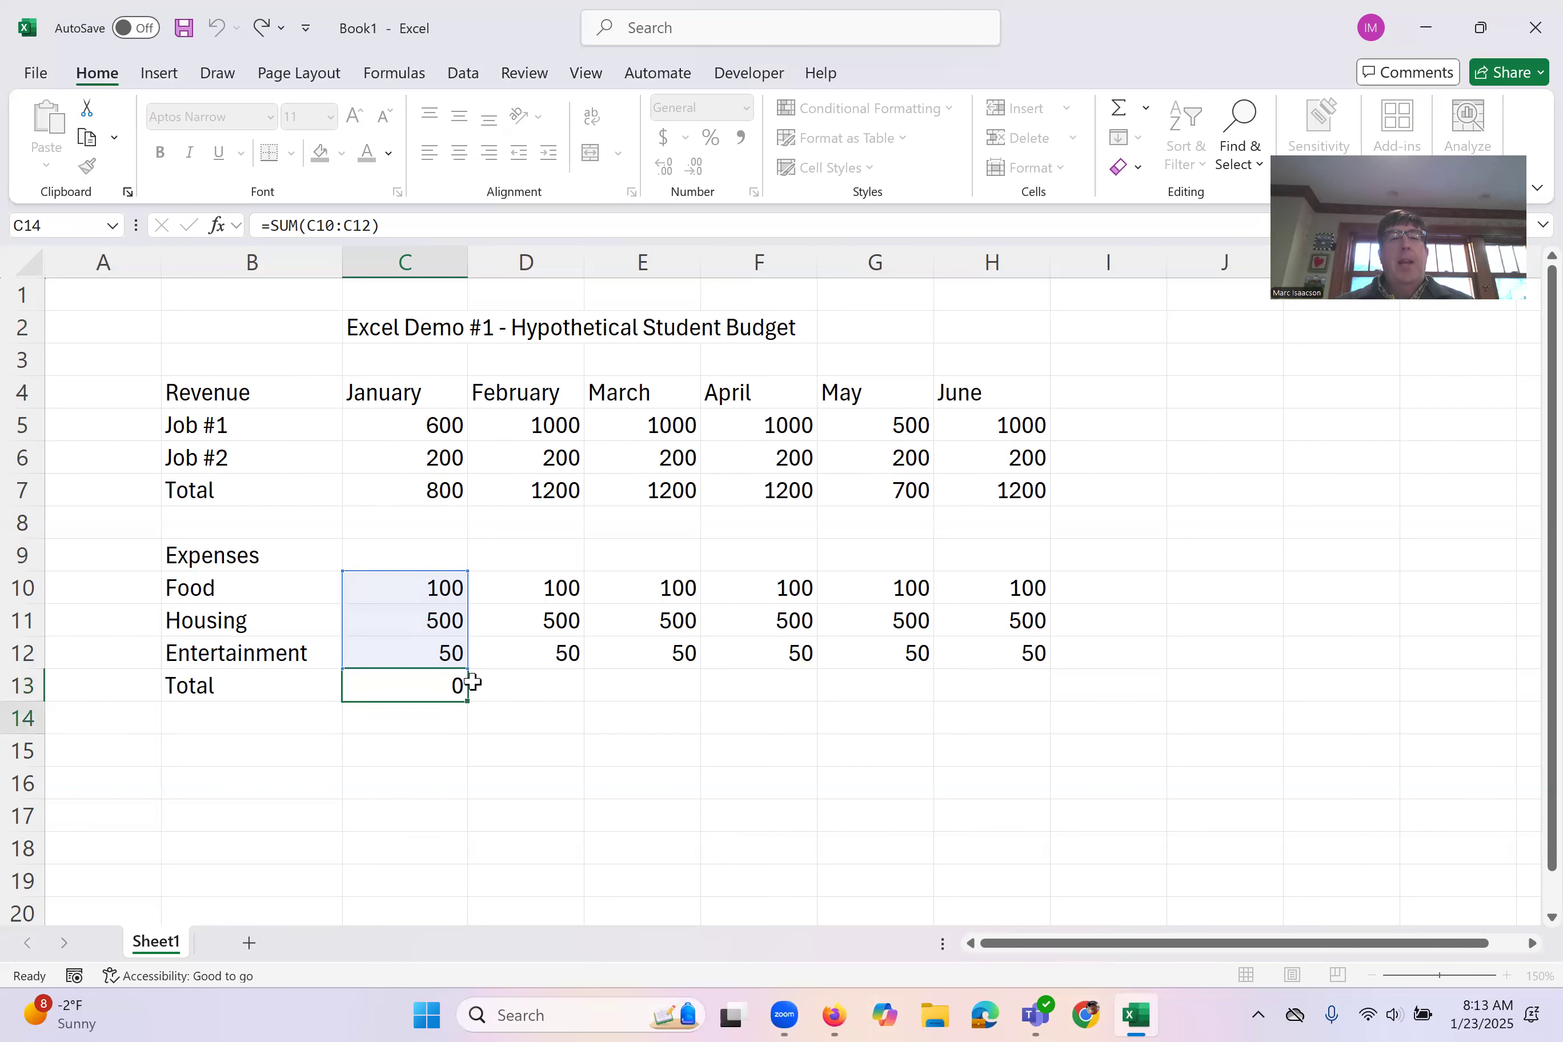
# Step: Auto-fill the January expense total from C13 into the February cell D13, and examine the copied formula's range
pyautogui.click(408, 691)
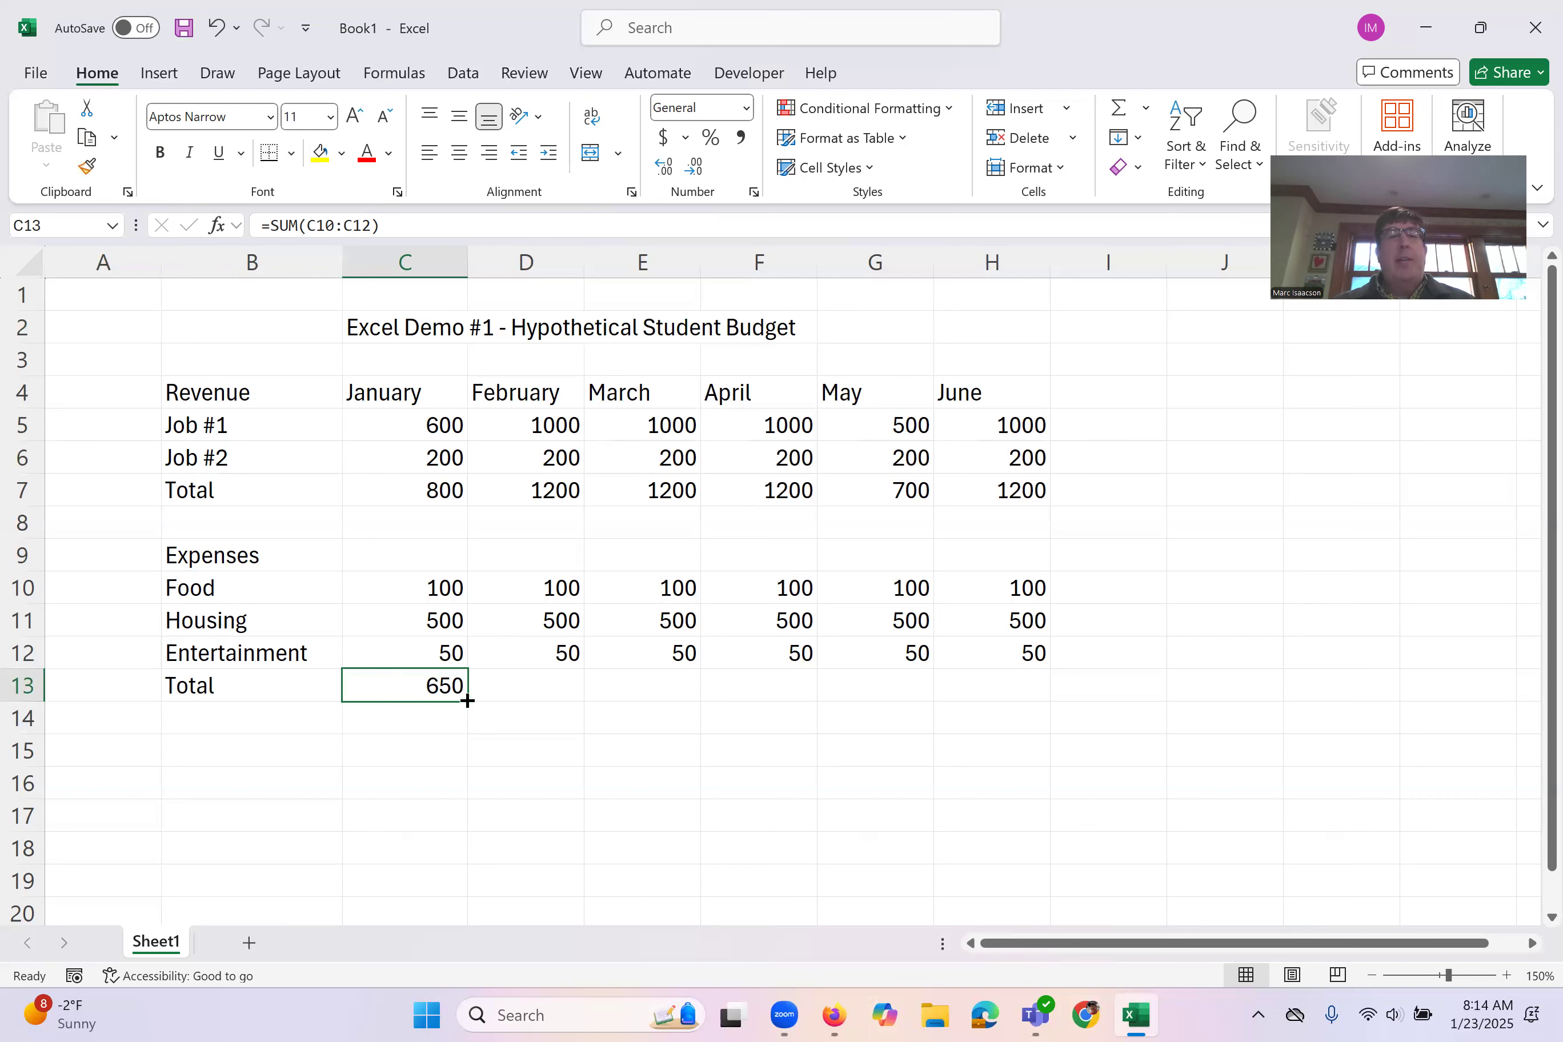
pyautogui.moveTo(469, 701); pyautogui.dragTo(609, 706)
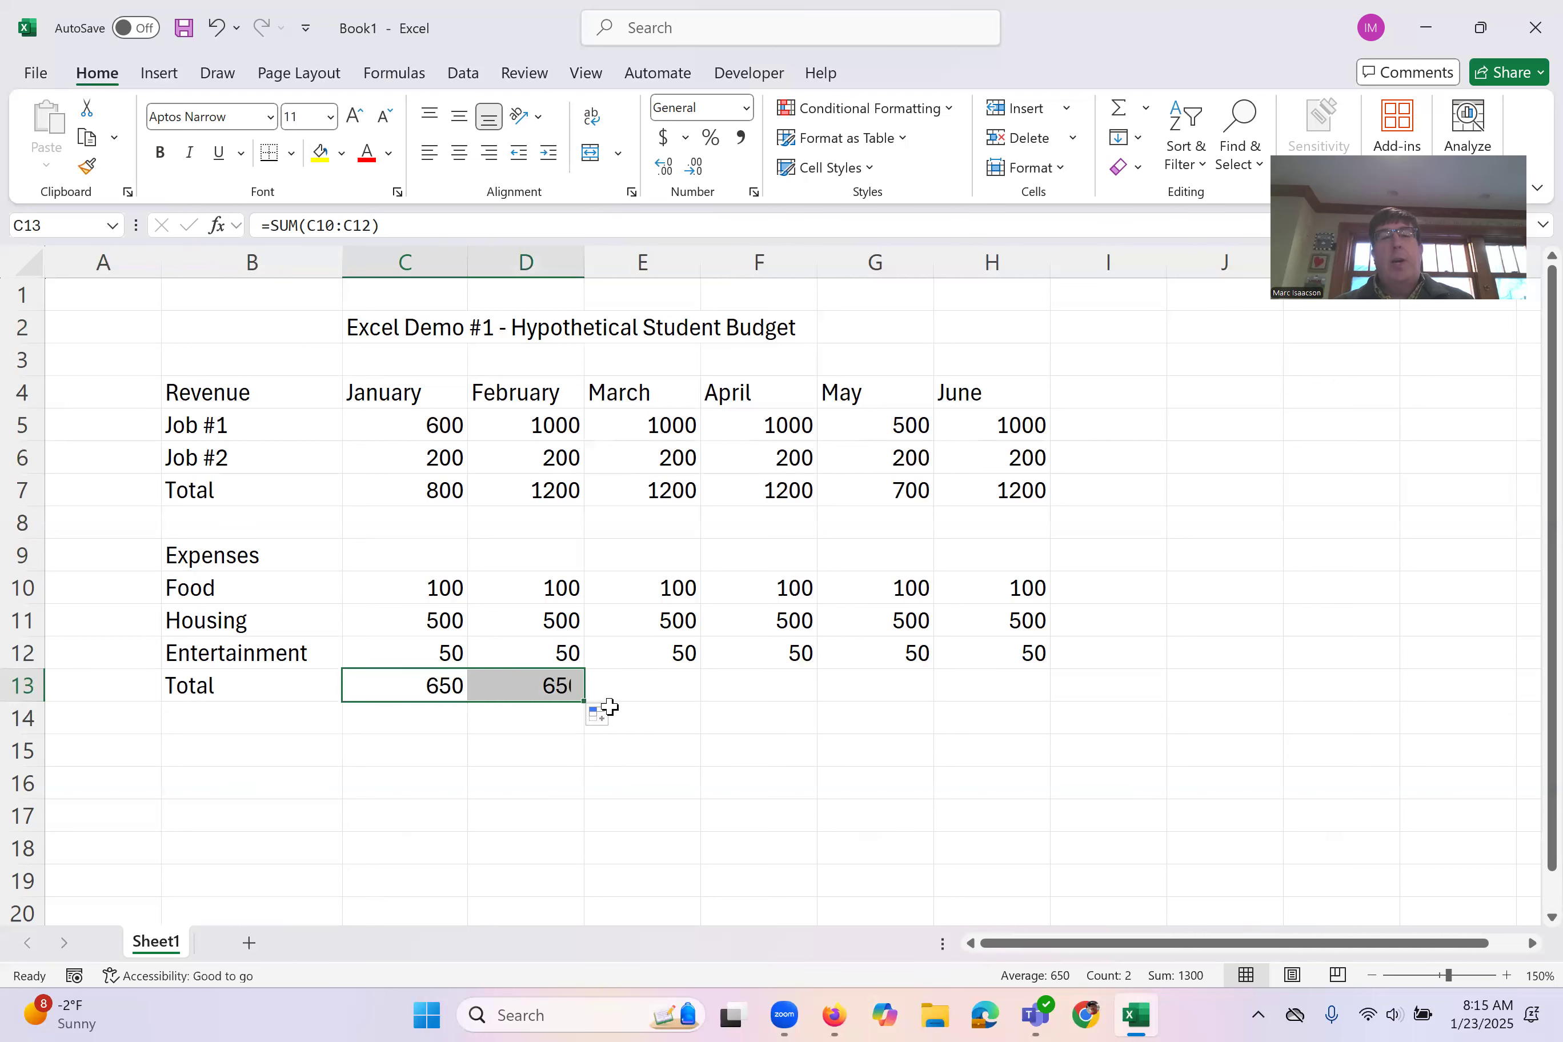
pyautogui.click(508, 686)
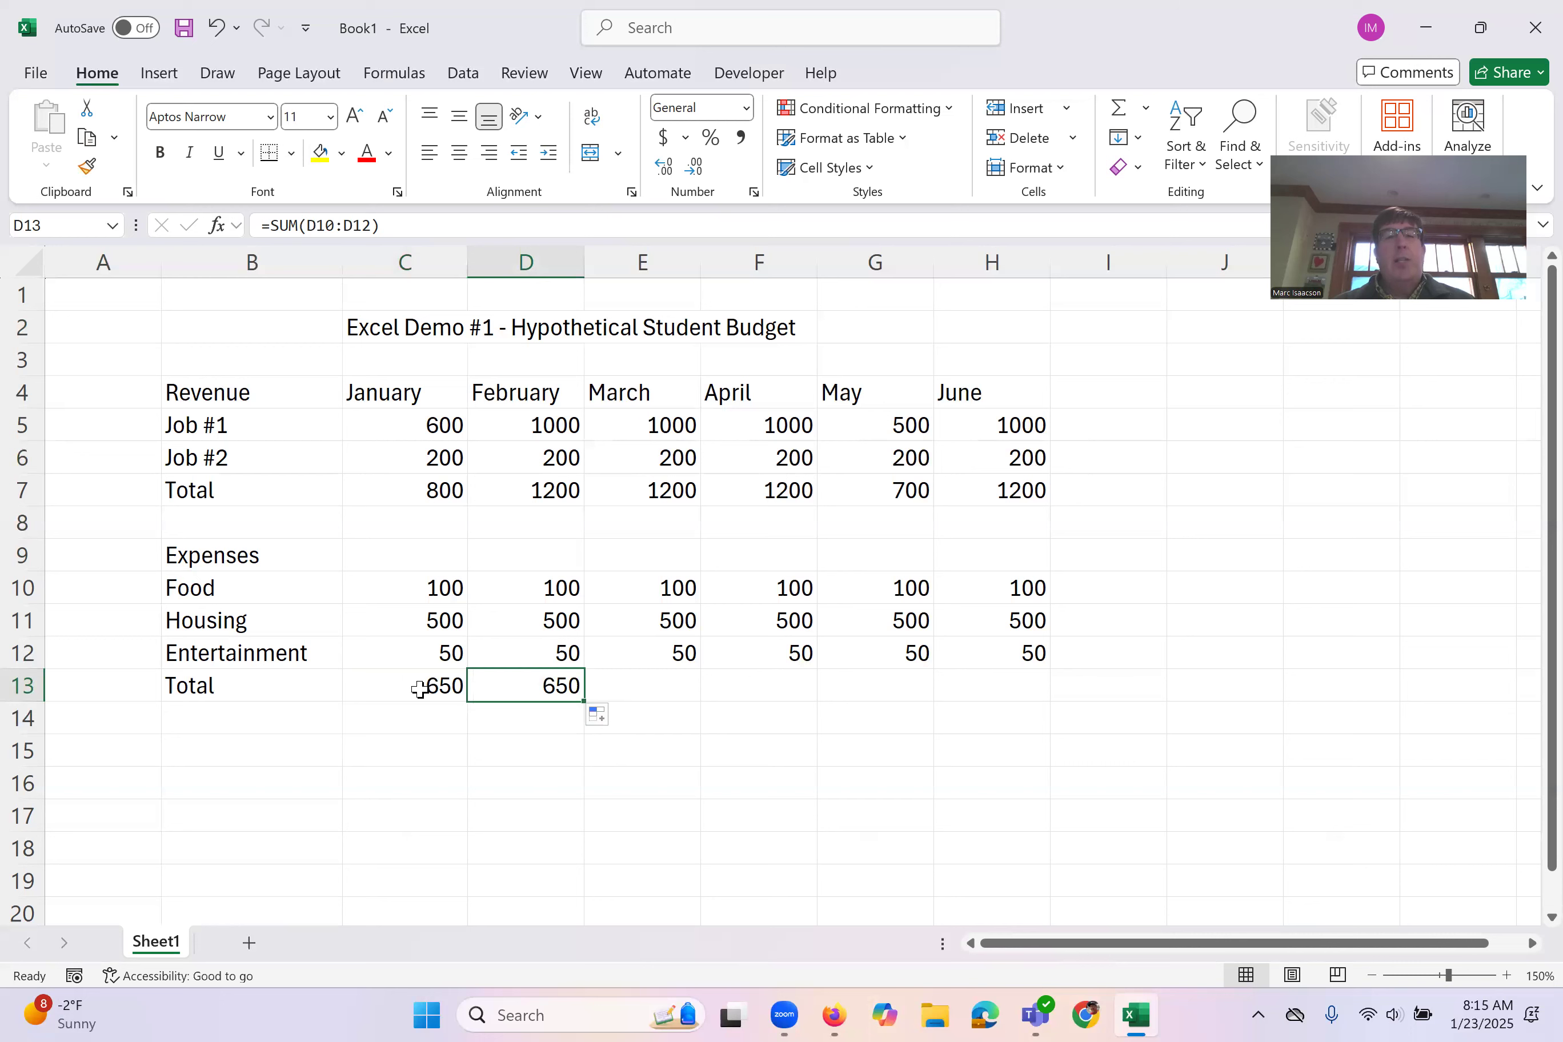
pyautogui.doubleClick(506, 687)
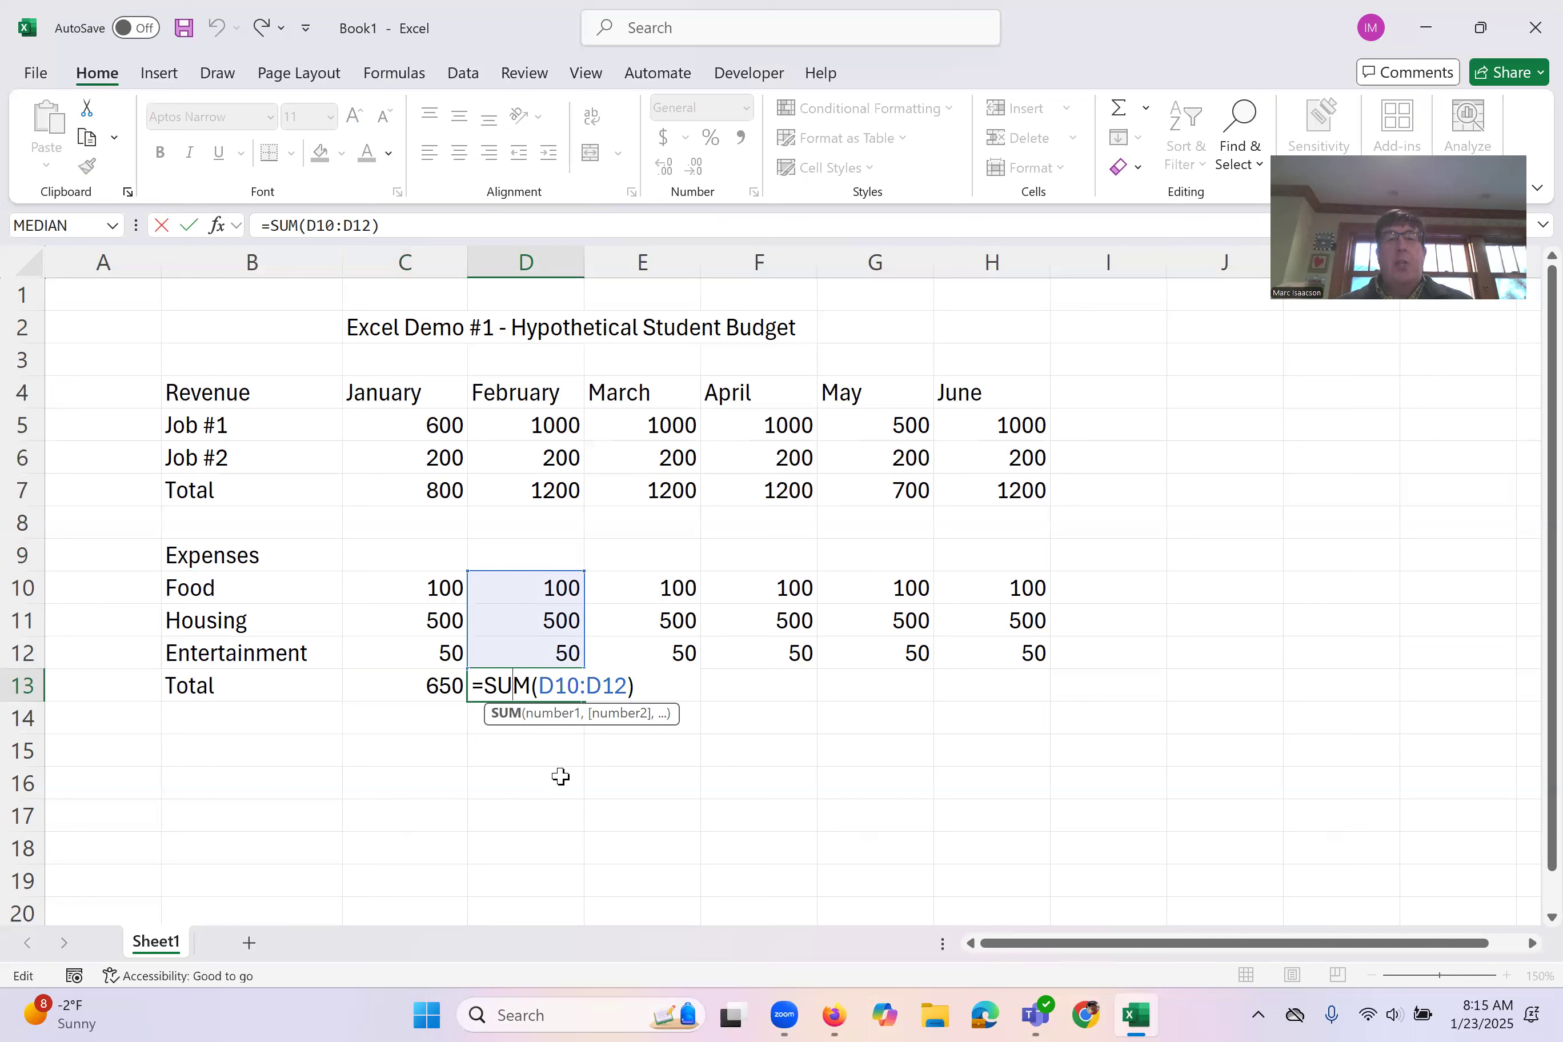
pyautogui.press('Return')
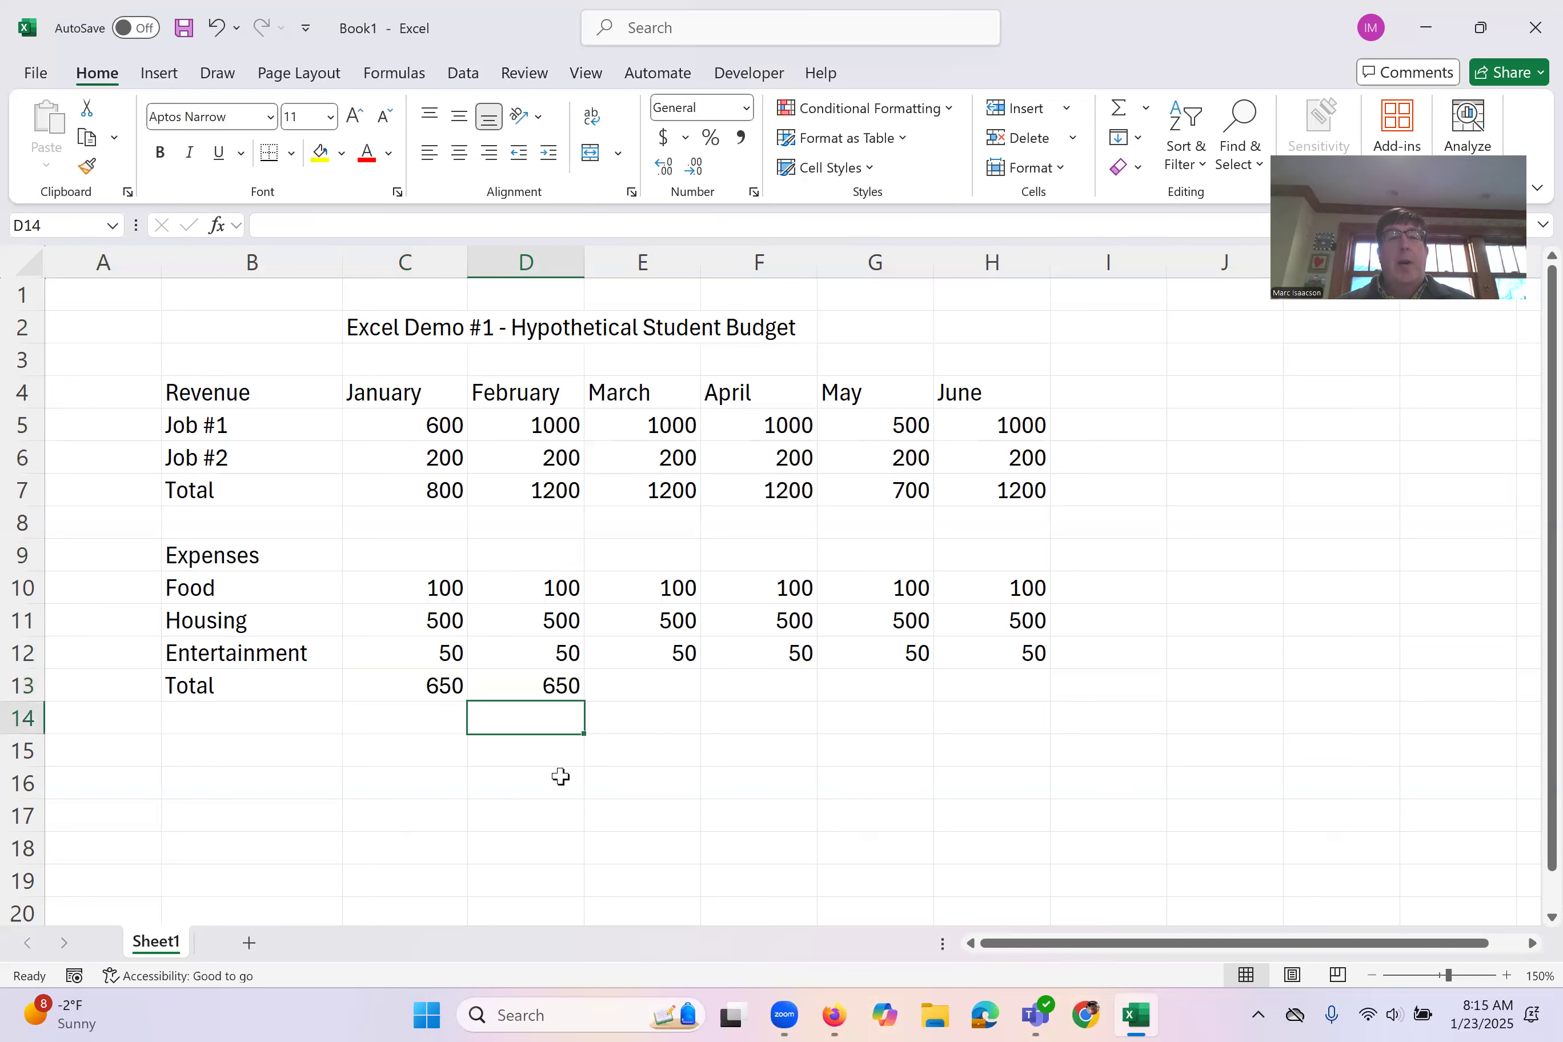
# Step: Auto-fill the expense total formula from D13 through June in H13, and examine the June formula's range
pyautogui.click(564, 681)
pyautogui.moveTo(583, 704); pyautogui.dragTo(1041, 689)
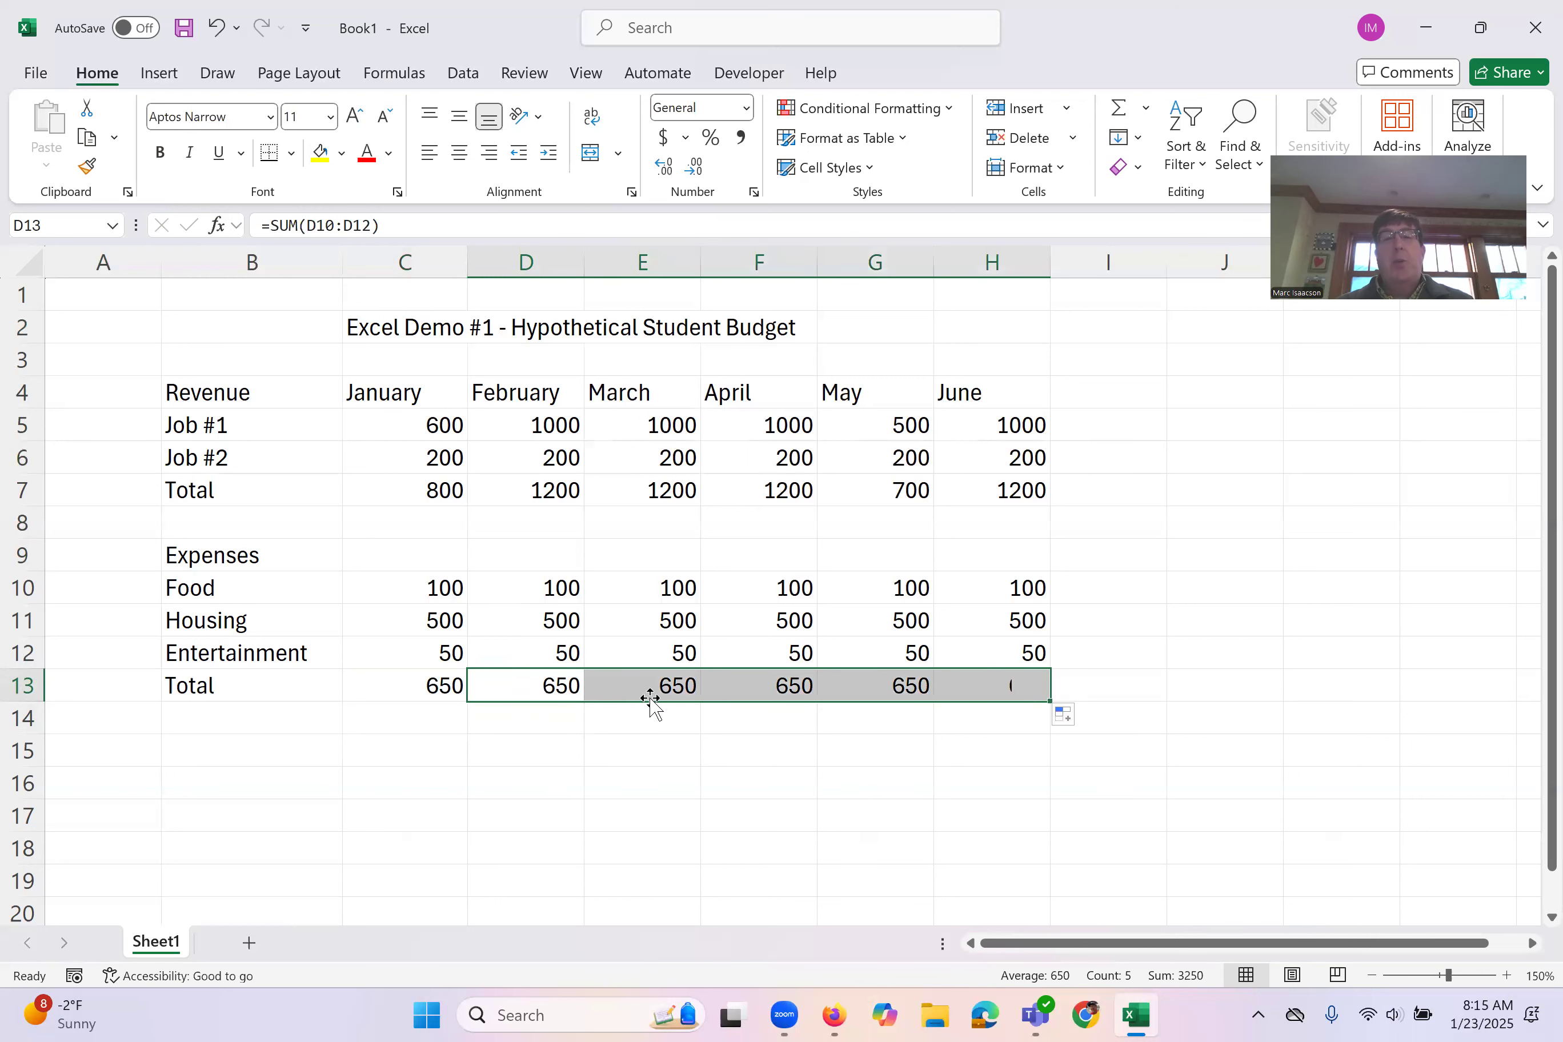
pyautogui.doubleClick(971, 681)
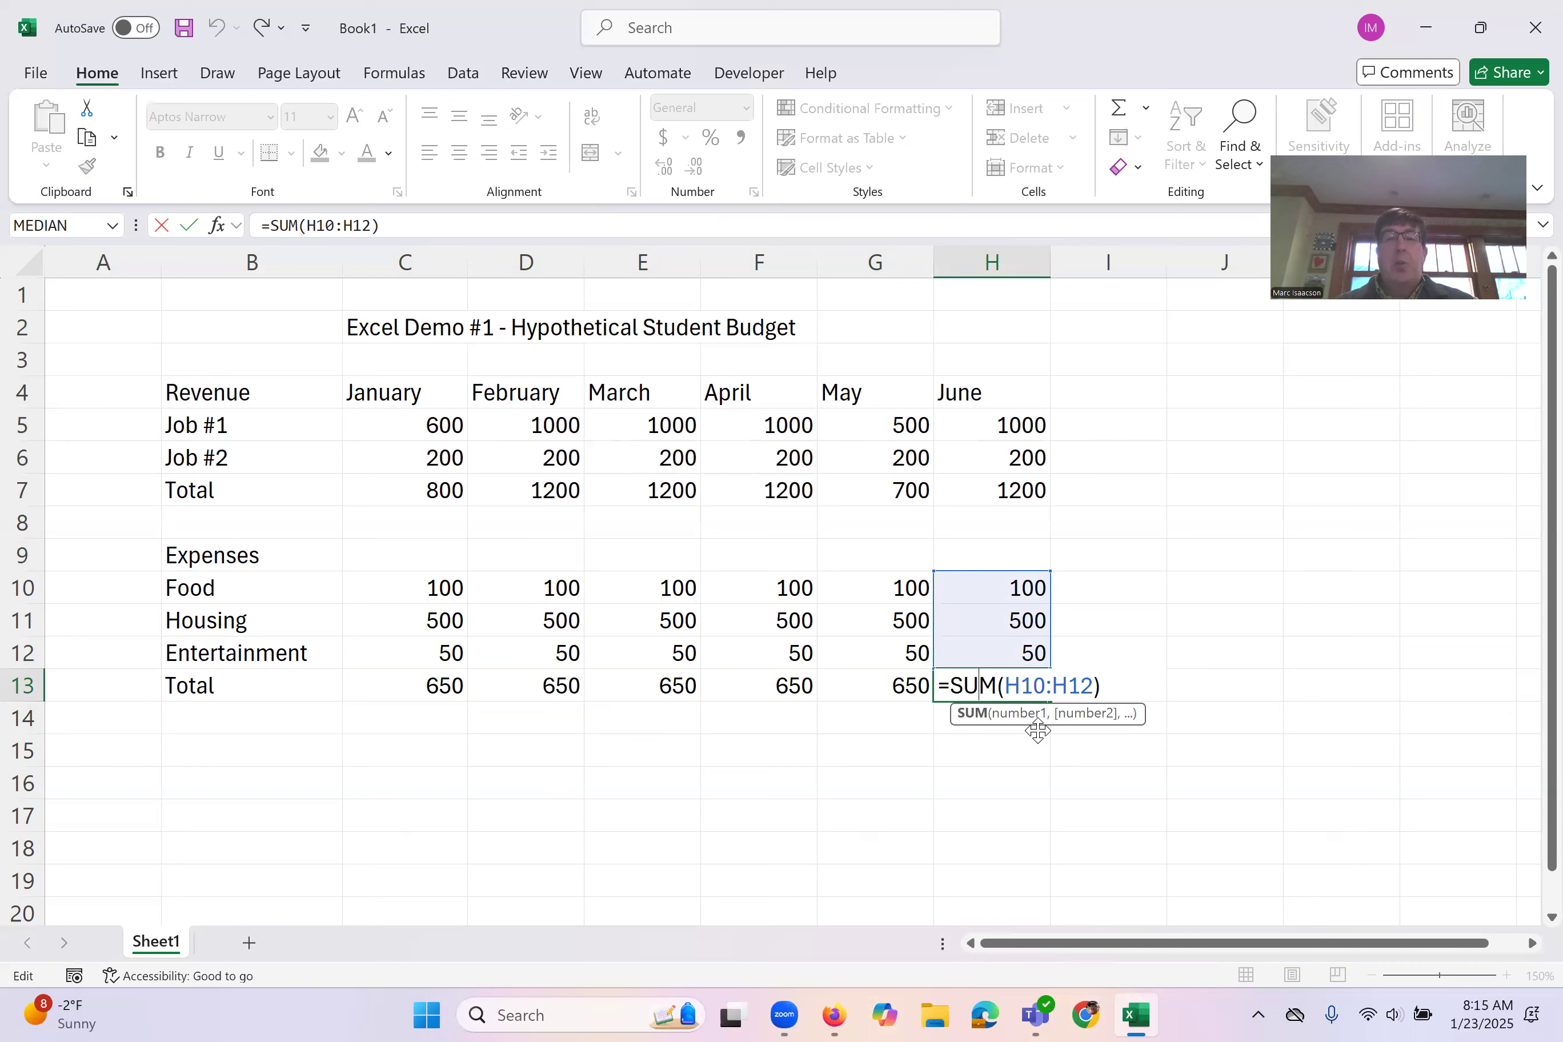
pyautogui.press('Return')
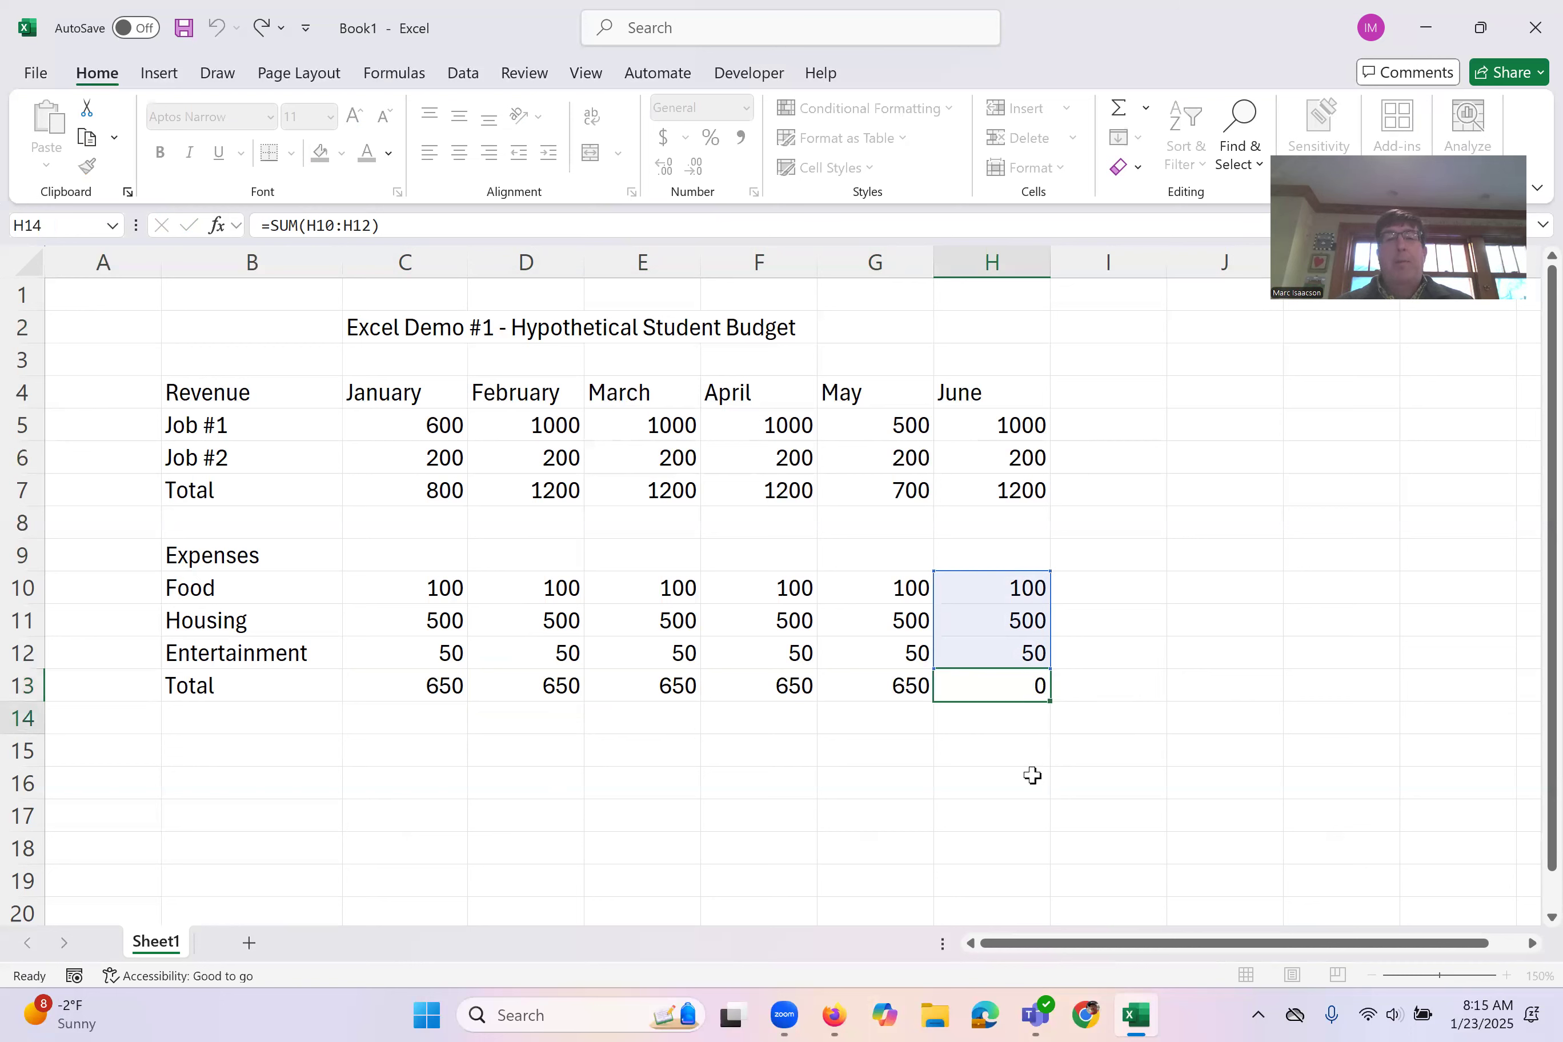
# Step: Enter the row label "Profit / Loss" in B15, below the expenses block
pyautogui.click(257, 760)
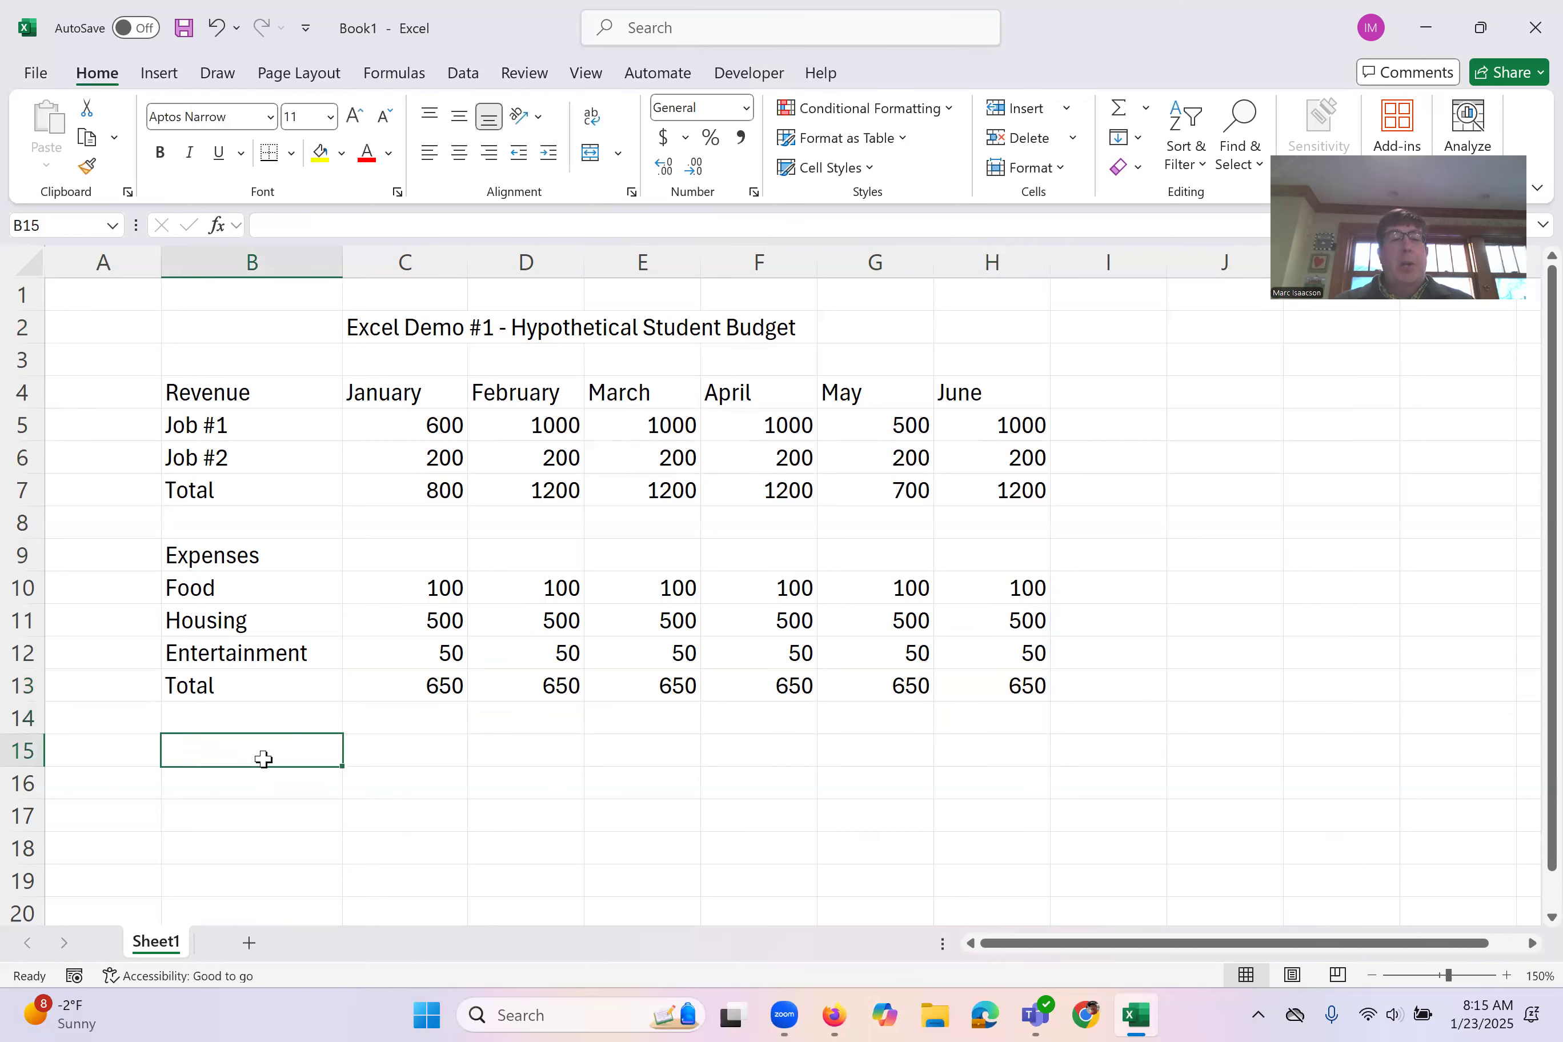
pyautogui.write('Pr')
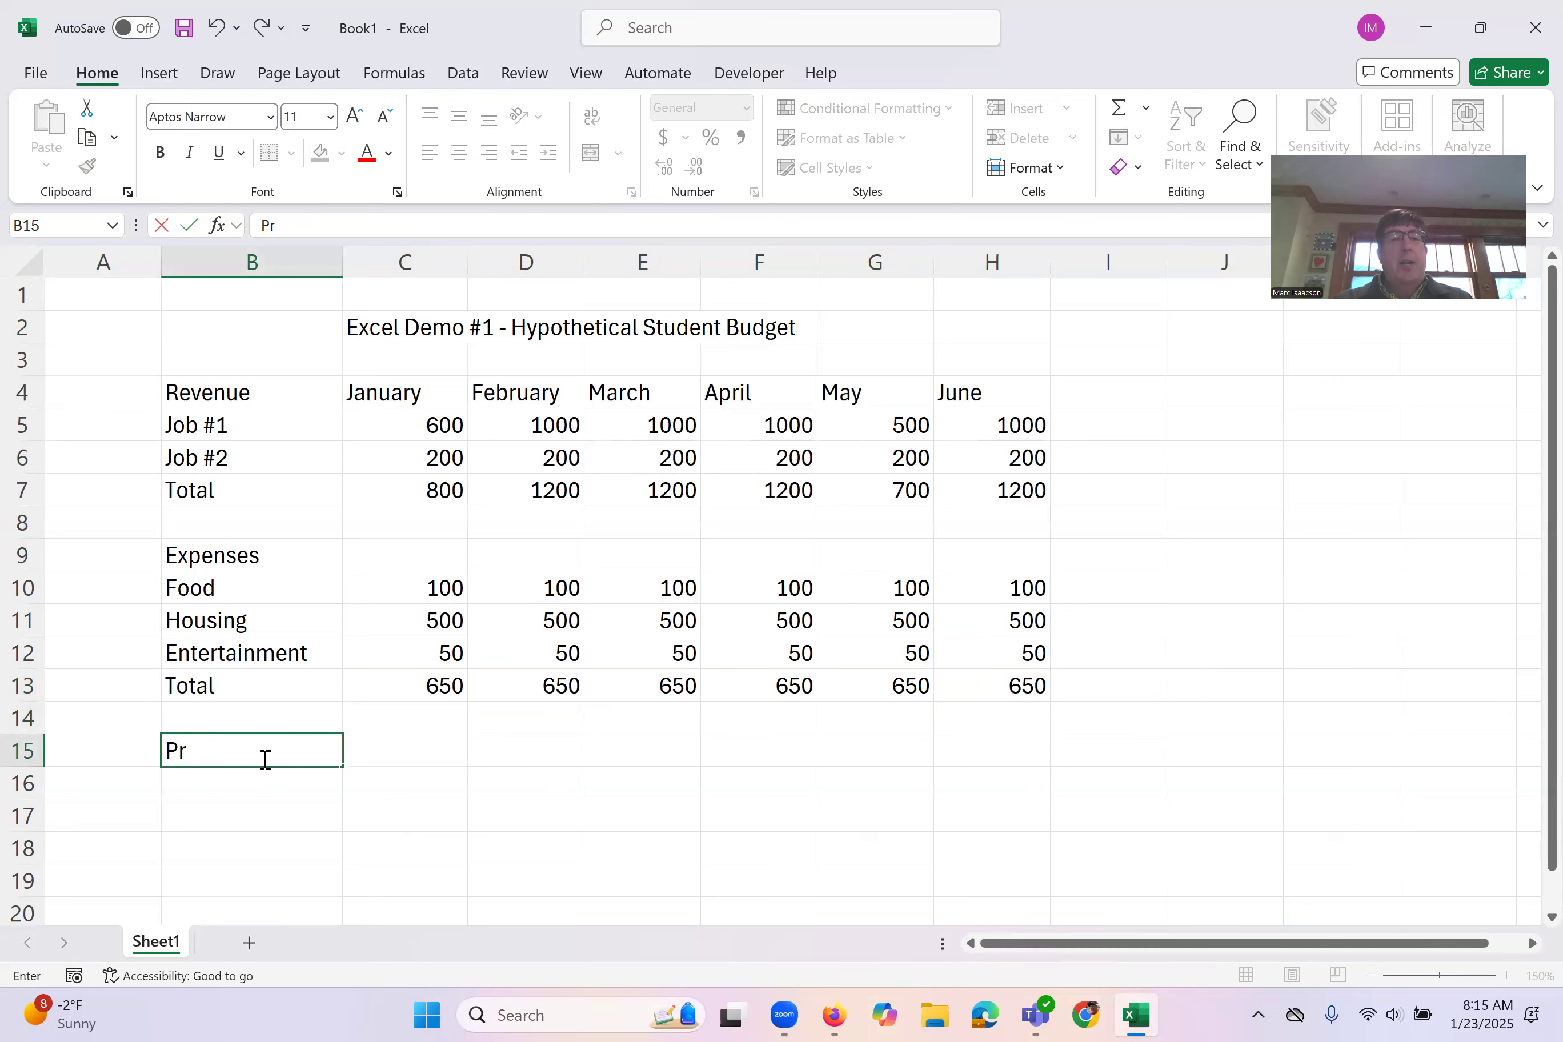
pyautogui.write('ofit / Loss')
pyautogui.press('Tab')
# Step: Enter the January profit/loss formula =C7-C13 in C15, subtracting total expenses from total revenue
pyautogui.write('=')
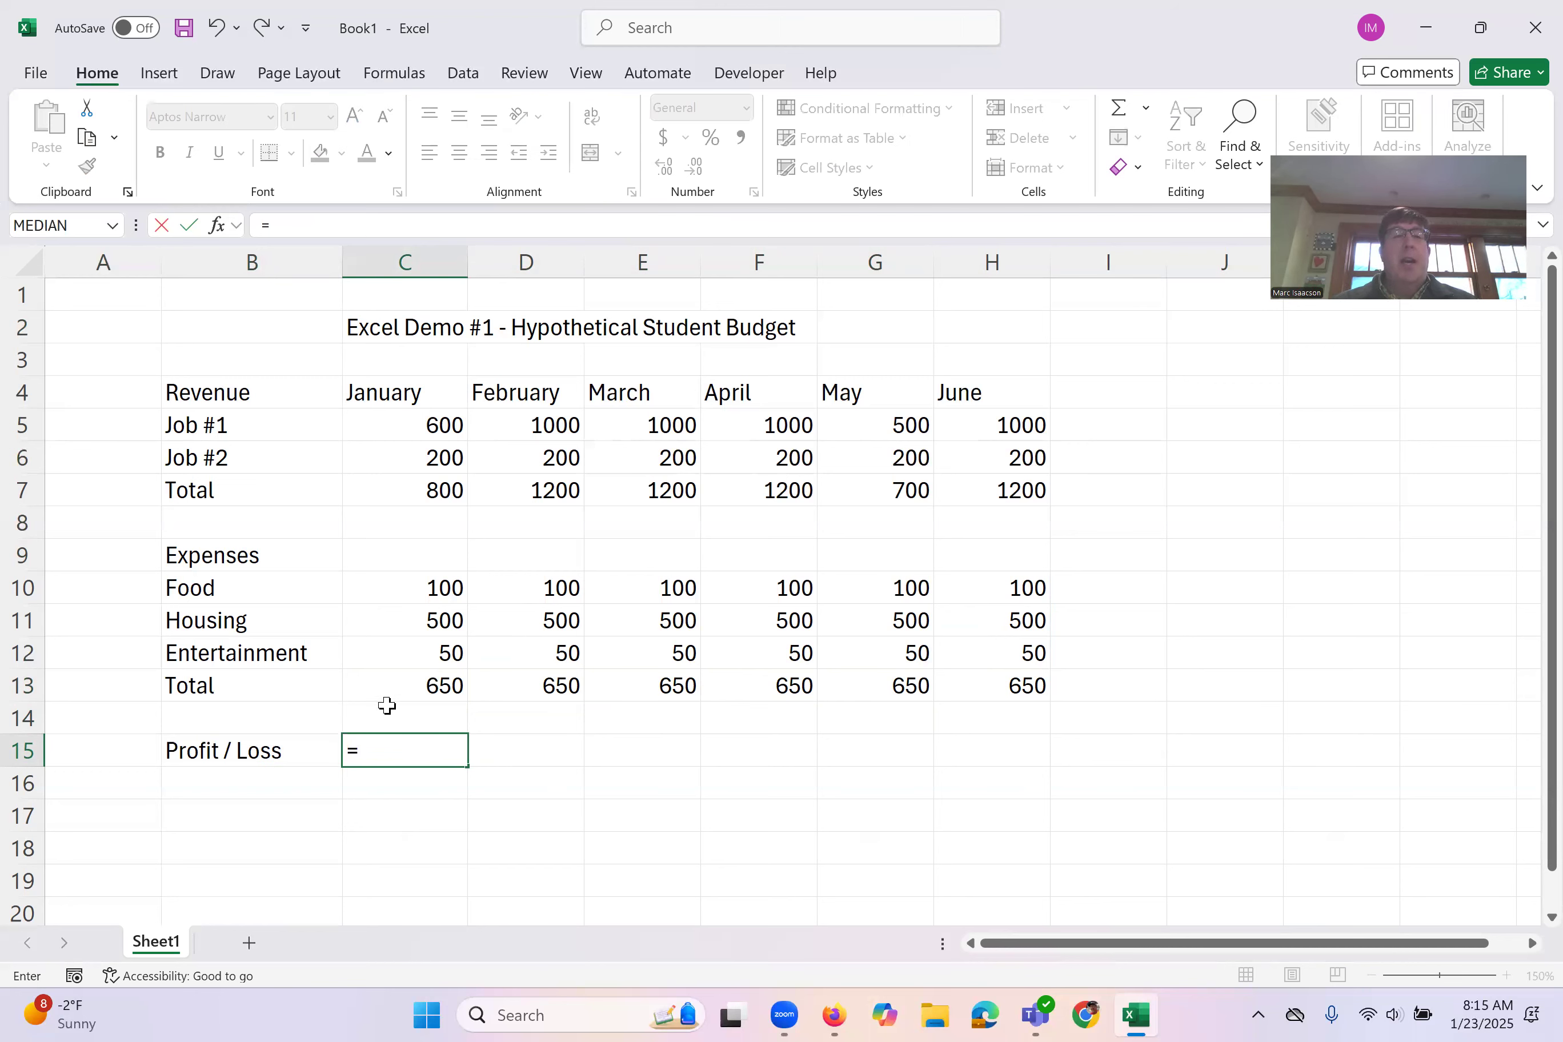
pyautogui.click(386, 493)
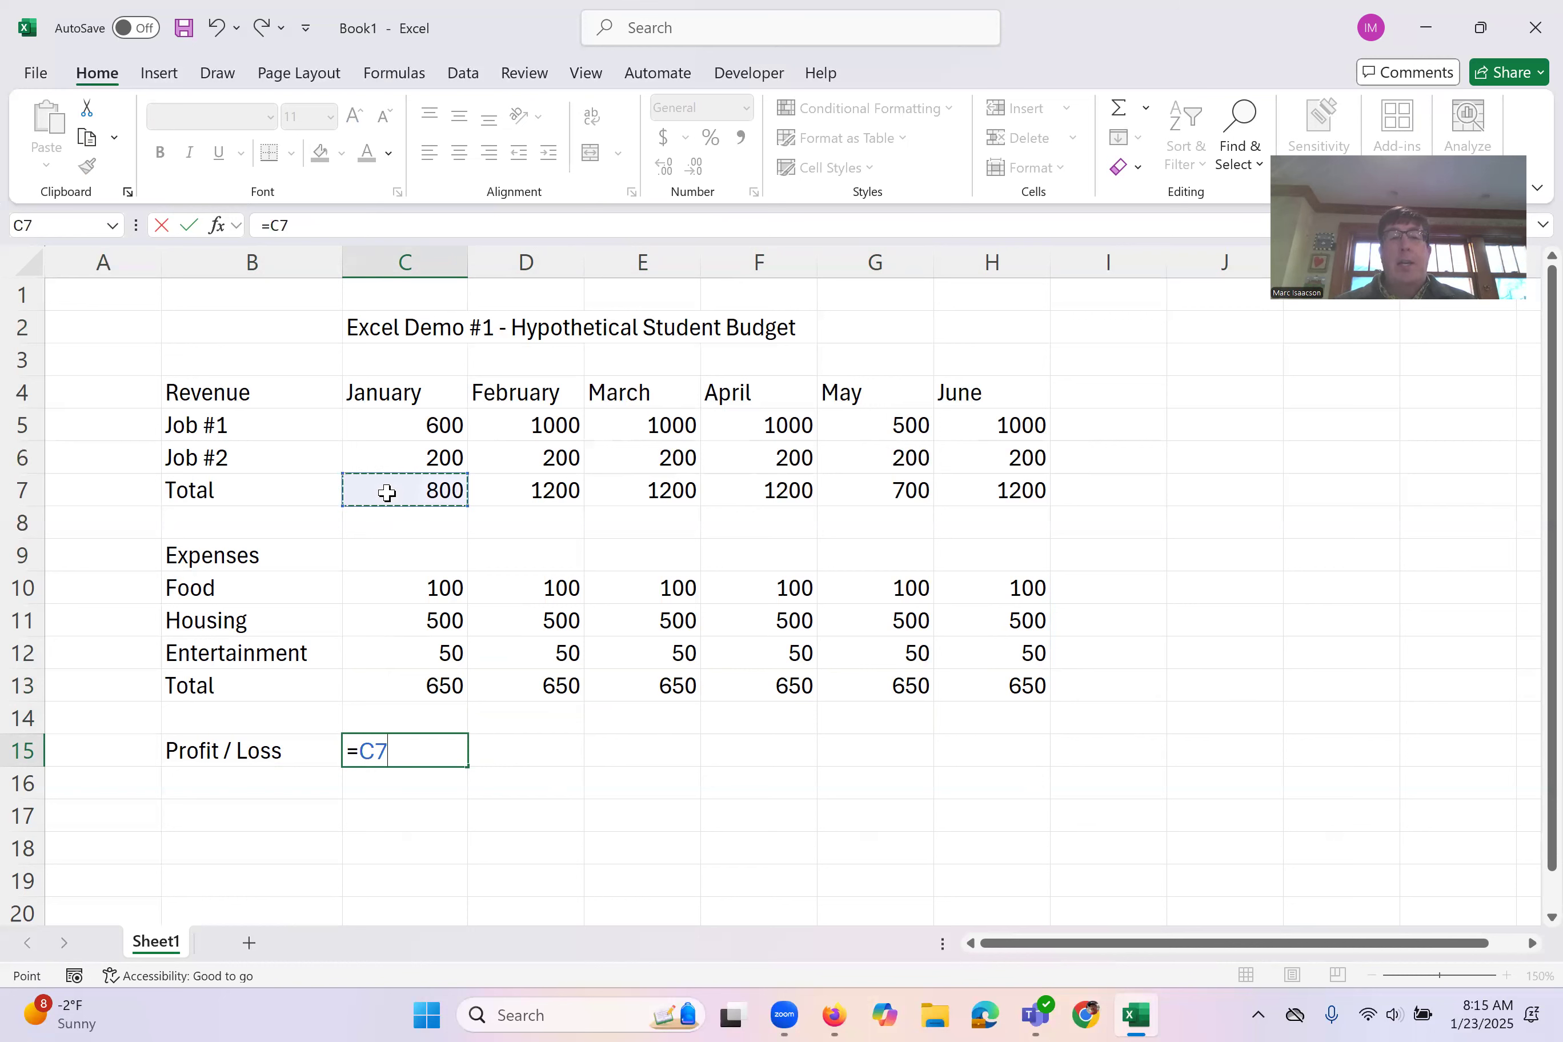
pyautogui.write('-')
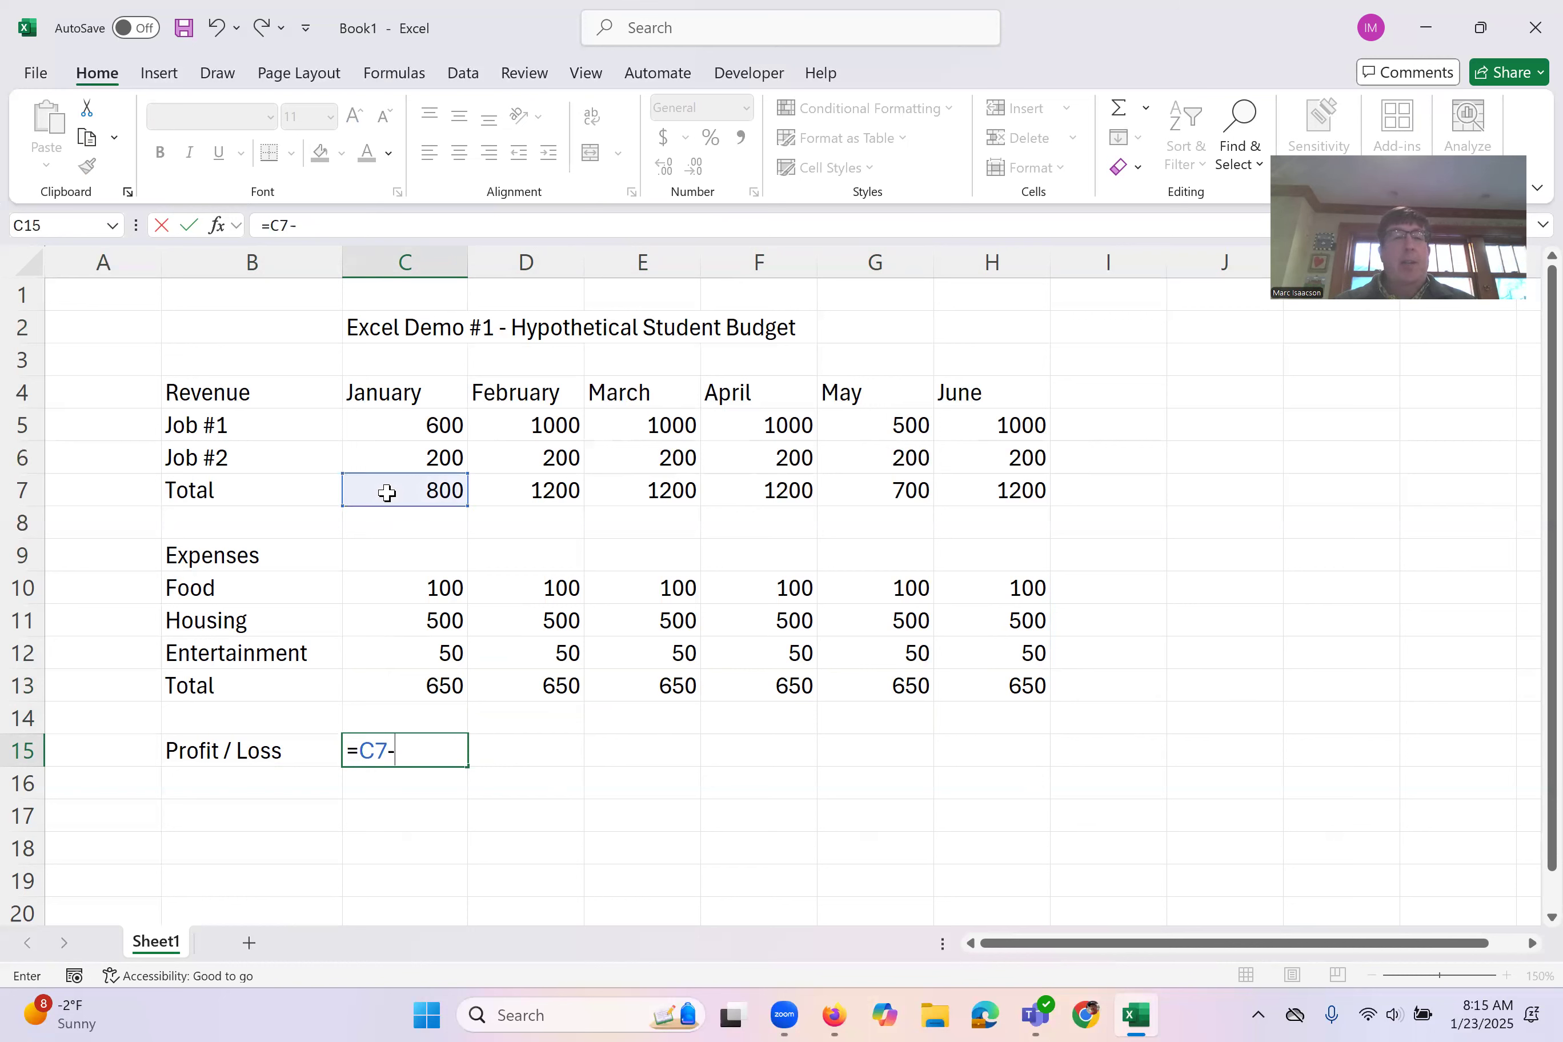
pyautogui.click(395, 679)
pyautogui.press('Return')
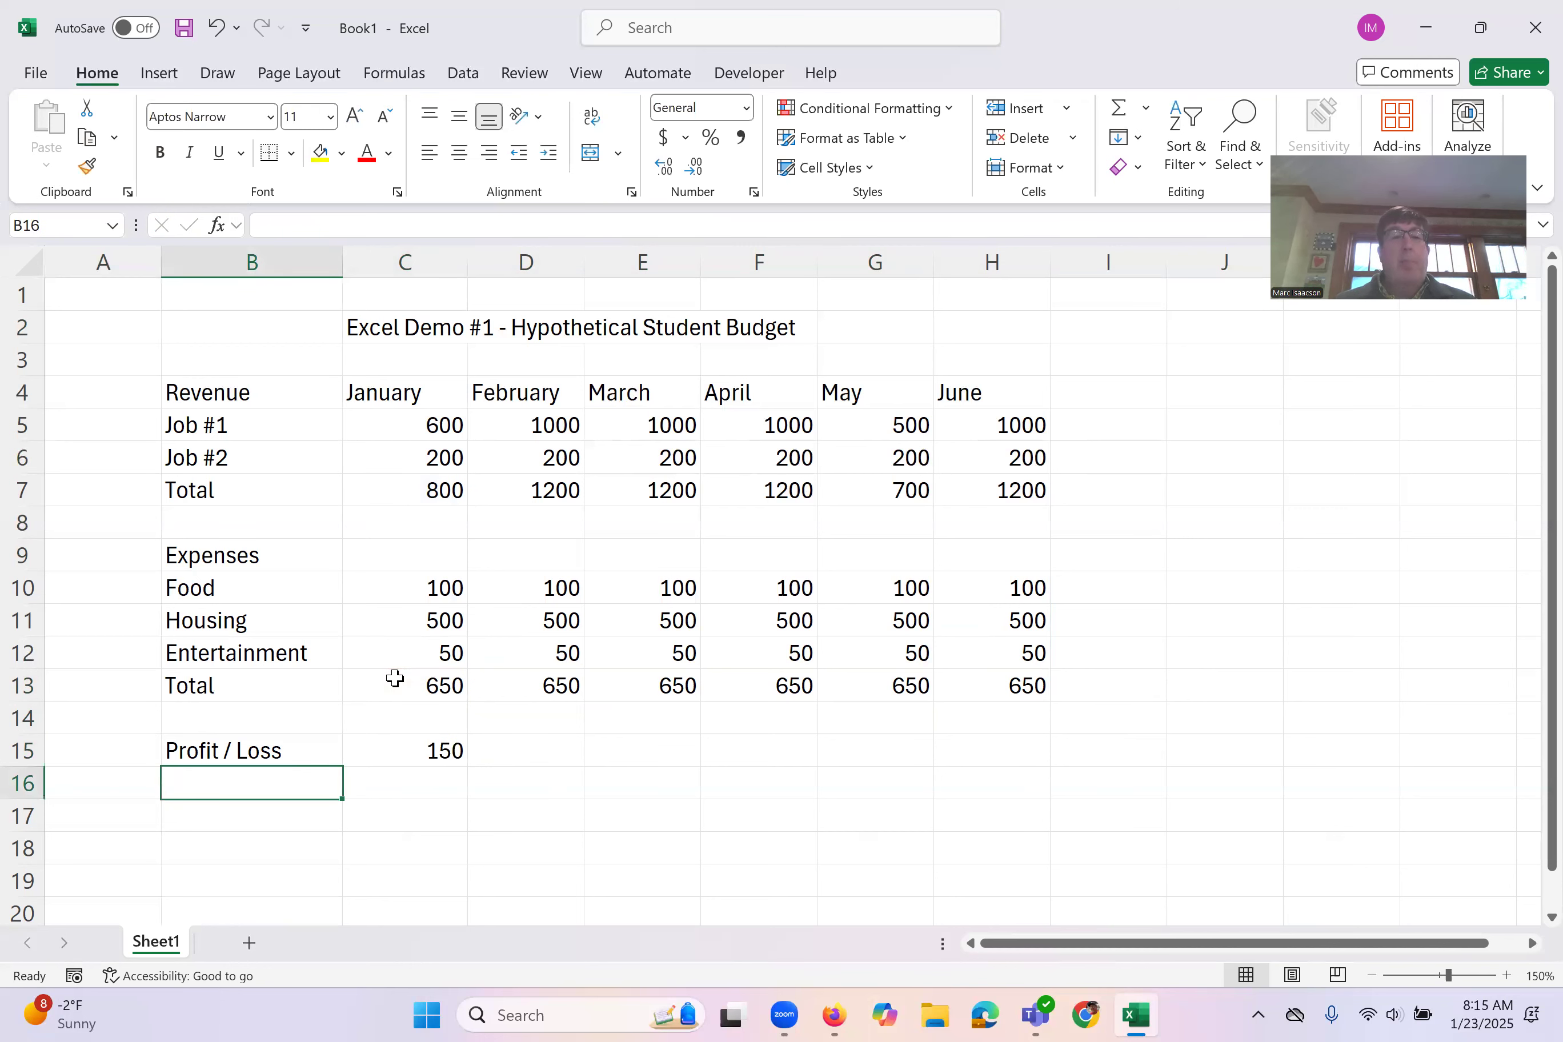
# Step: Examine the cell references in the January profit/loss formula in C15, and close it without changes
pyautogui.click(413, 745)
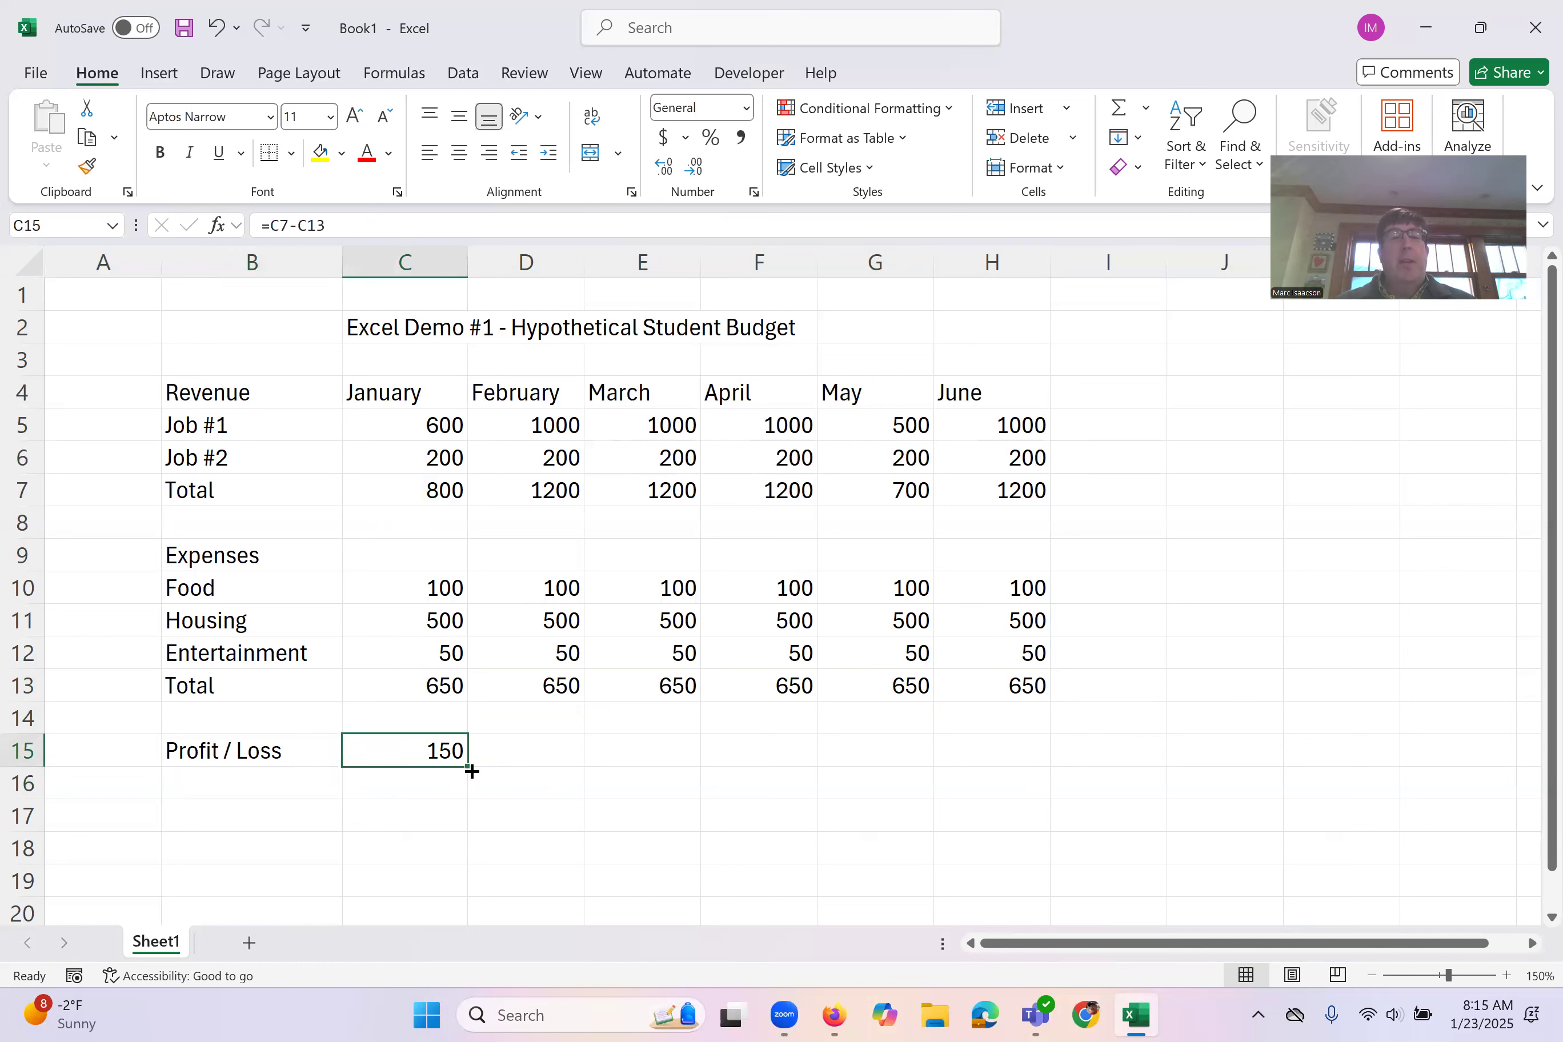
pyautogui.doubleClick(422, 747)
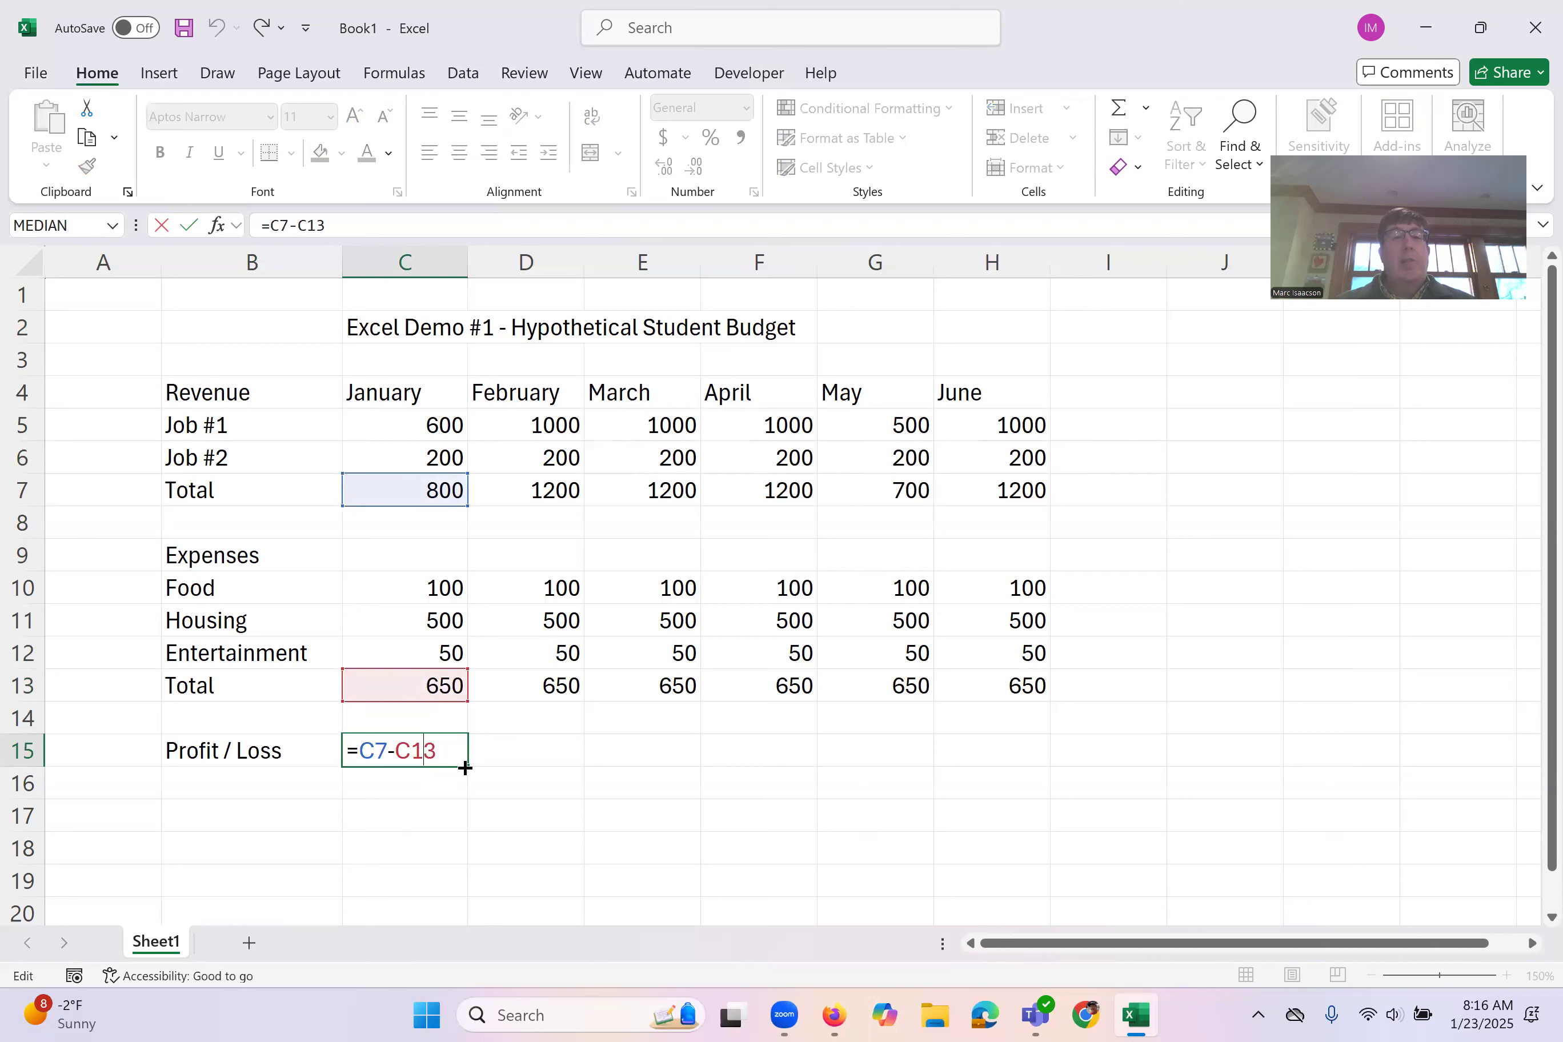
pyautogui.press('Escape')
pyautogui.press('Return')
# Step: Auto-fill the profit/loss formula from C15 through June in H15, and examine the February formula
pyautogui.click(456, 758)
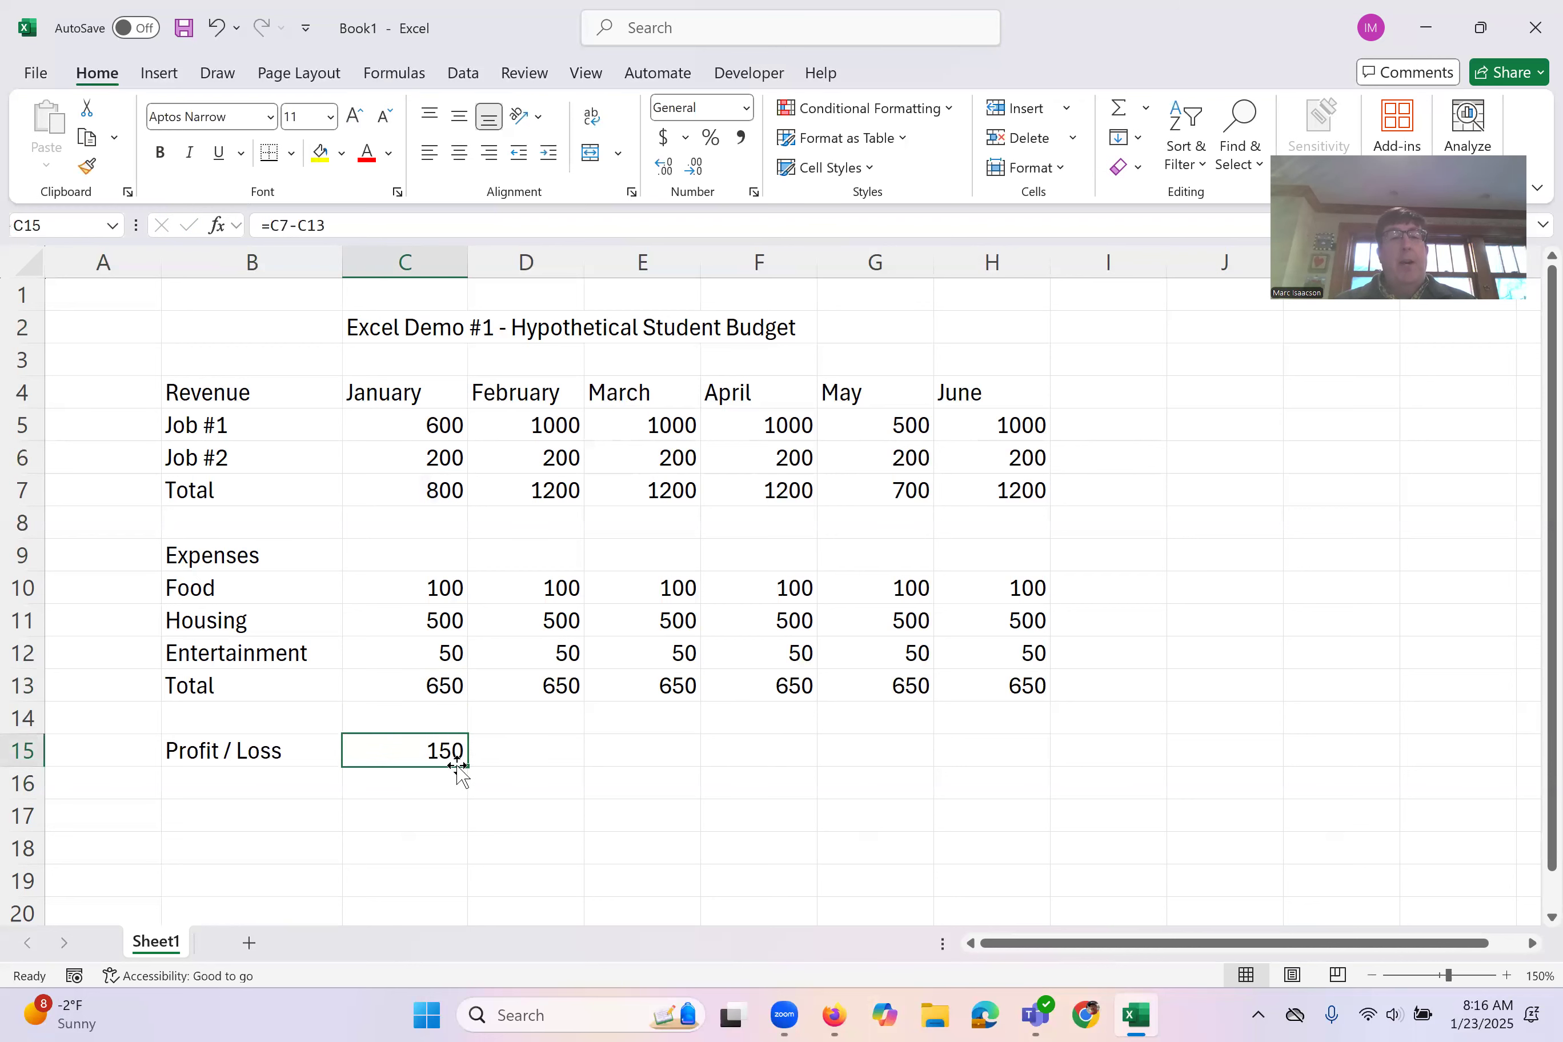
pyautogui.moveTo(469, 768); pyautogui.dragTo(1009, 798)
pyautogui.click(559, 746)
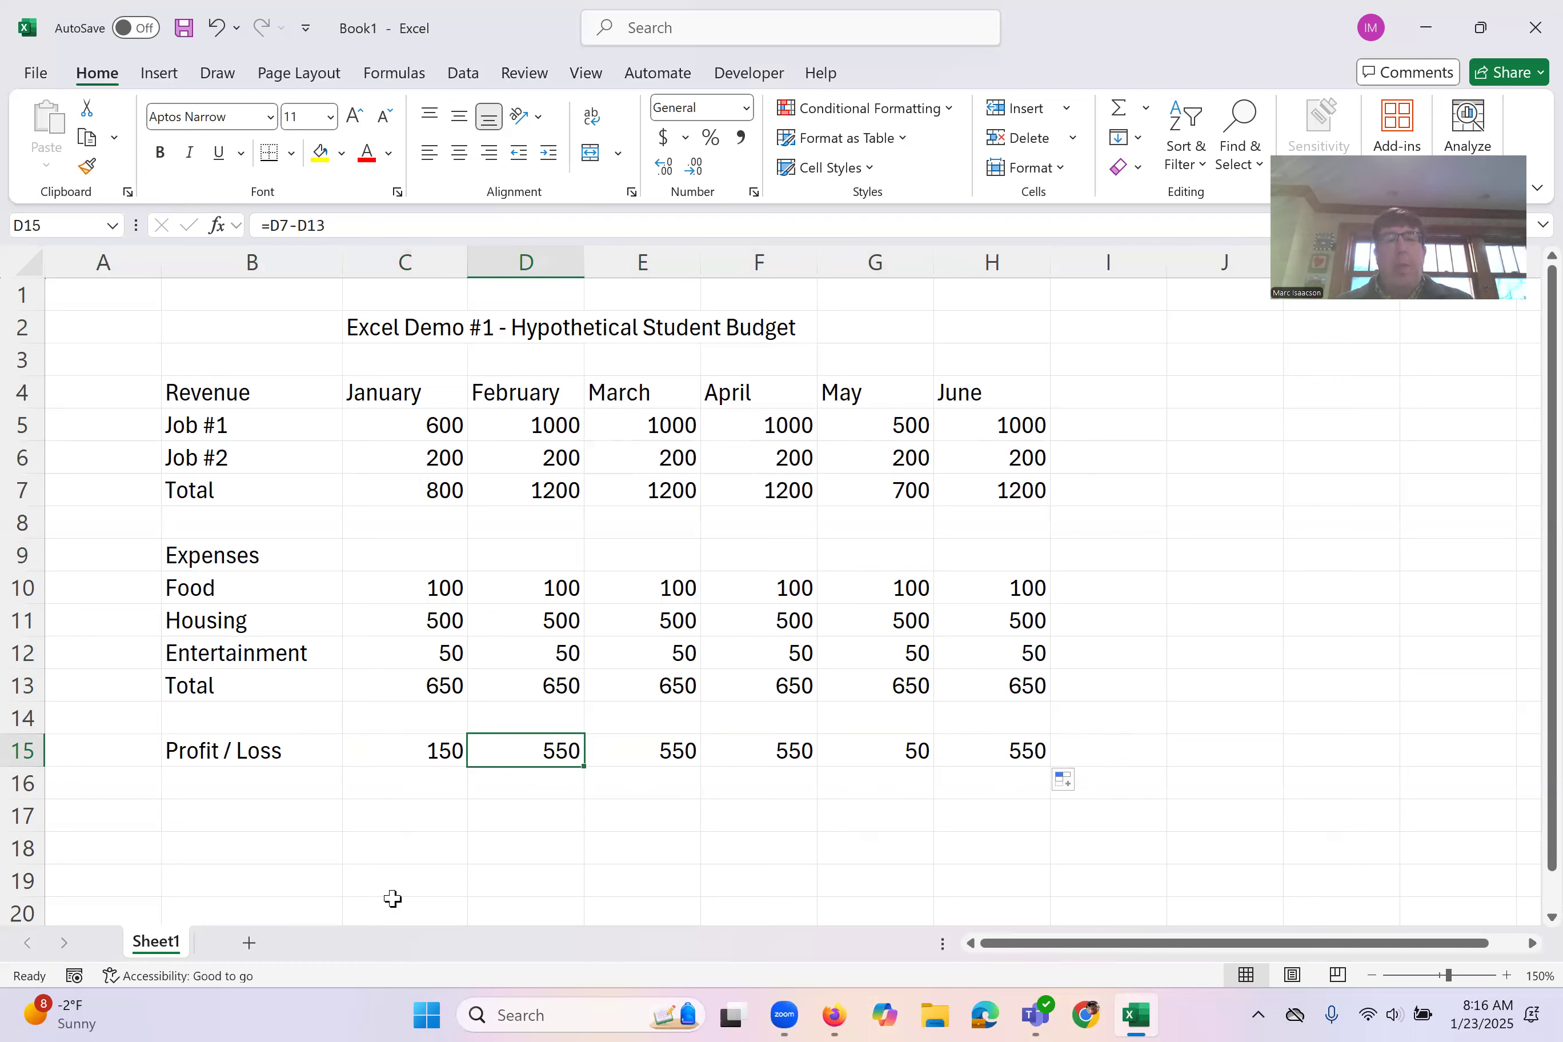
pyautogui.click(398, 812)
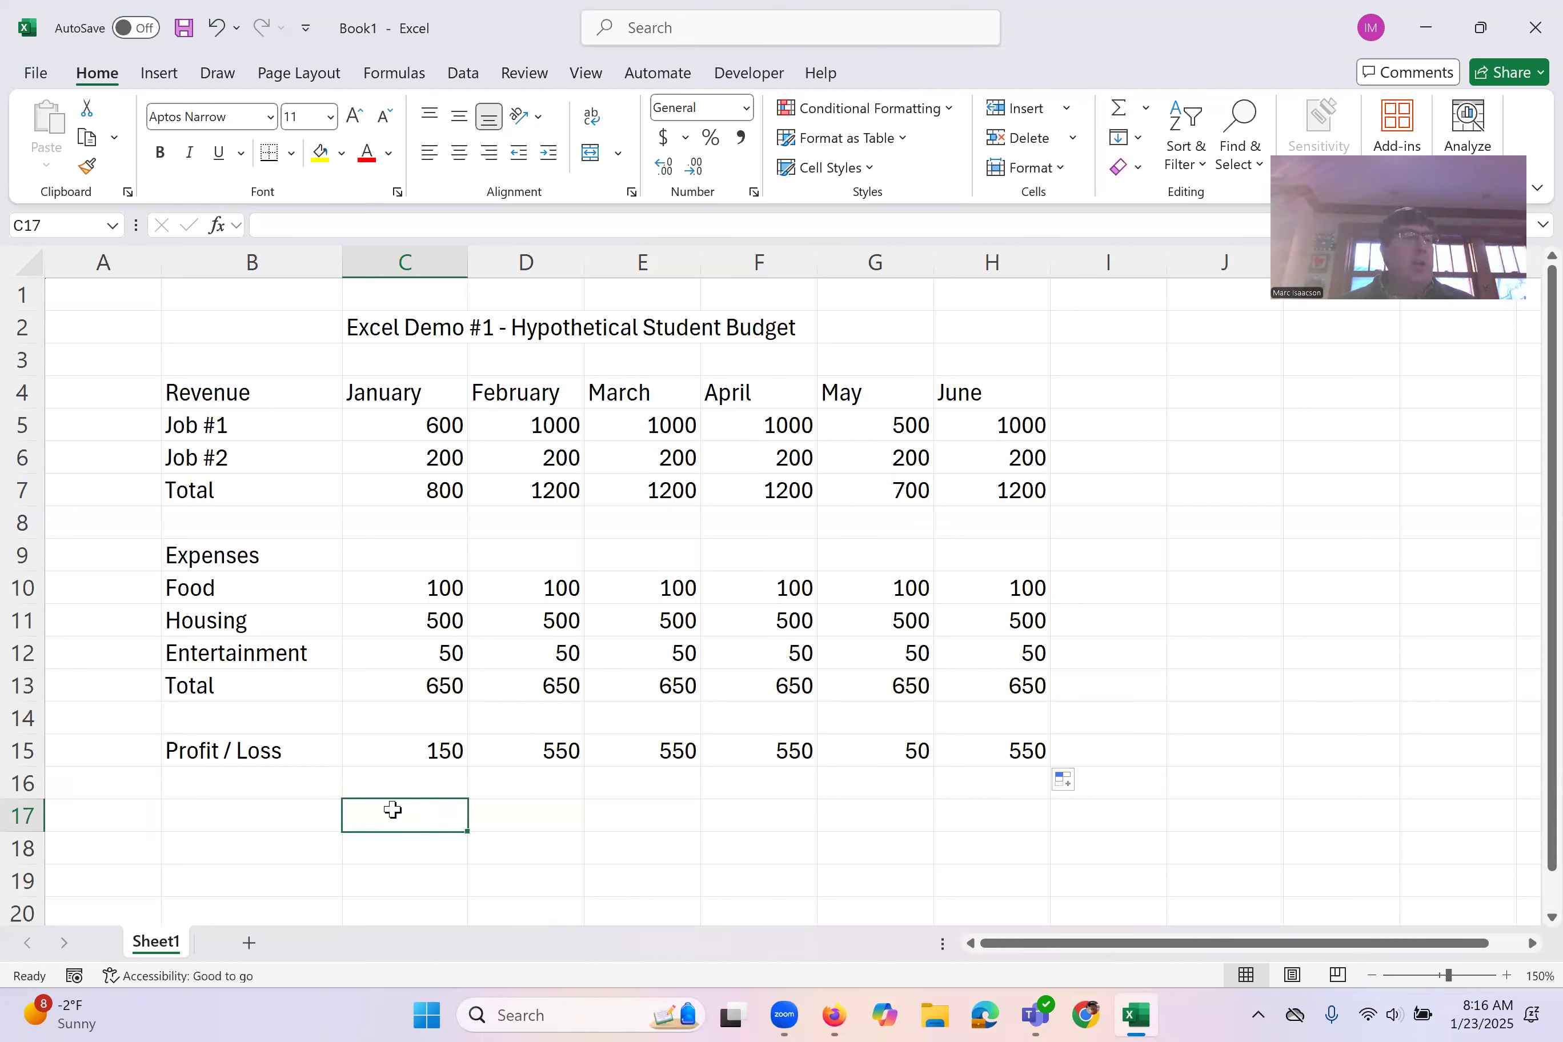
# Step: Format the budget figures in C5:H15 as Accounting with a dollar sign and no decimal places
pyautogui.moveTo(388, 430); pyautogui.dragTo(397, 458)
pyautogui.moveTo(664, 575); pyautogui.dragTo(1009, 760)
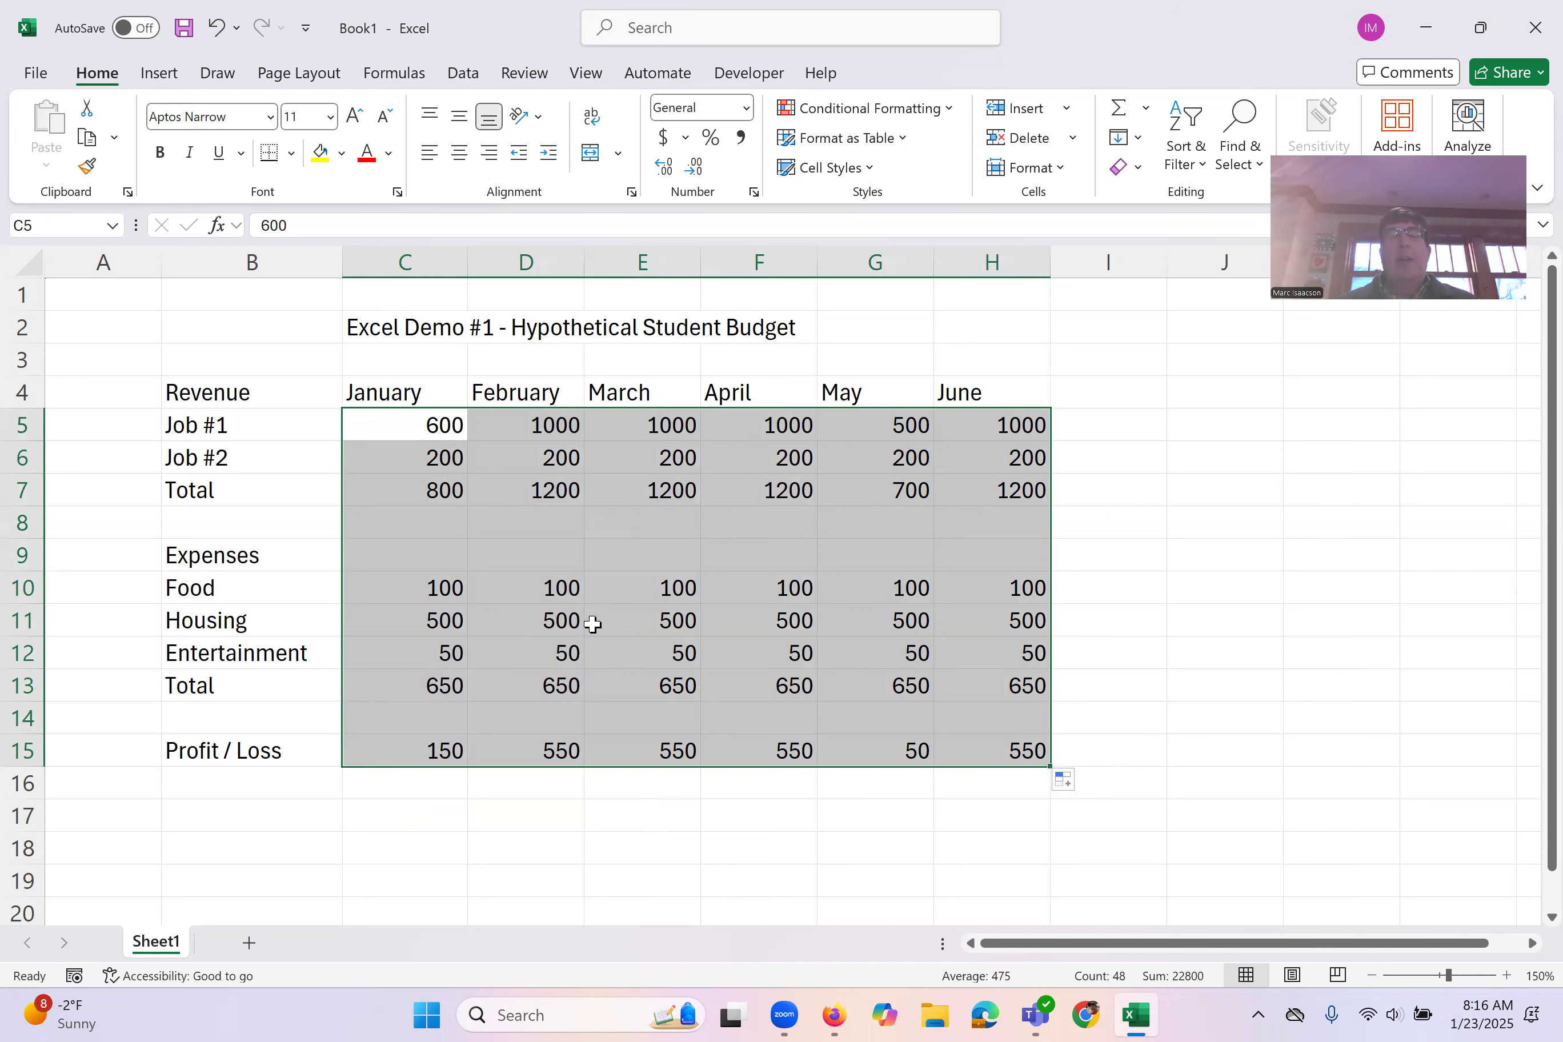
pyautogui.click(664, 138)
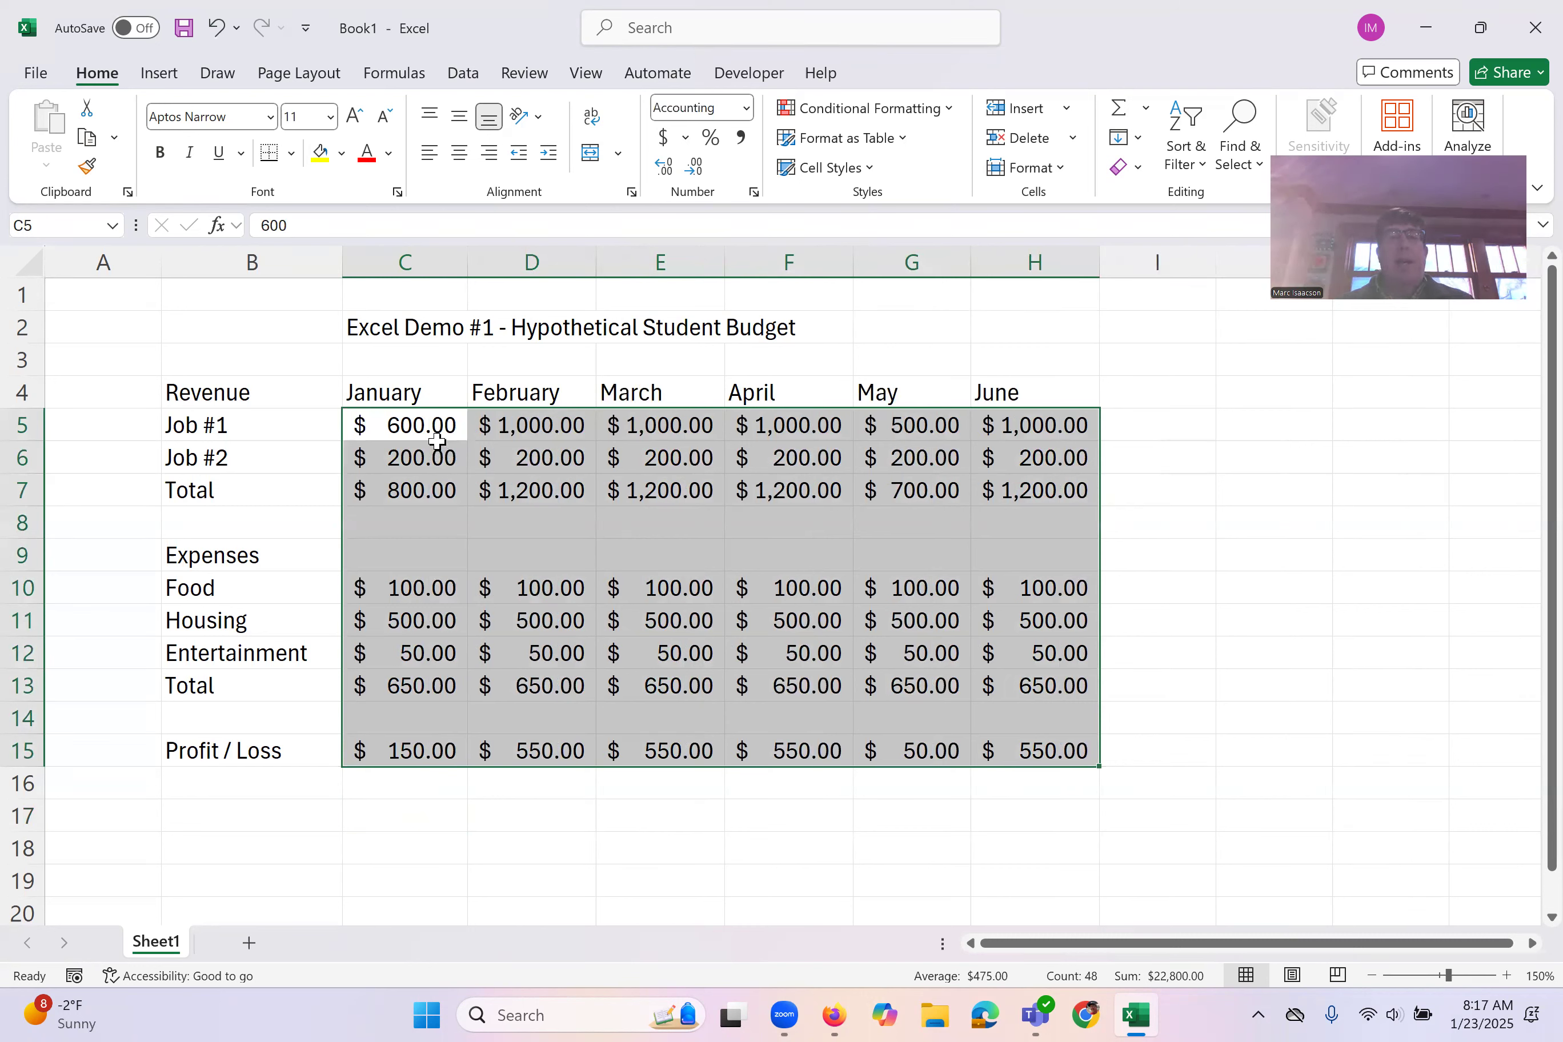
pyautogui.click(697, 168)
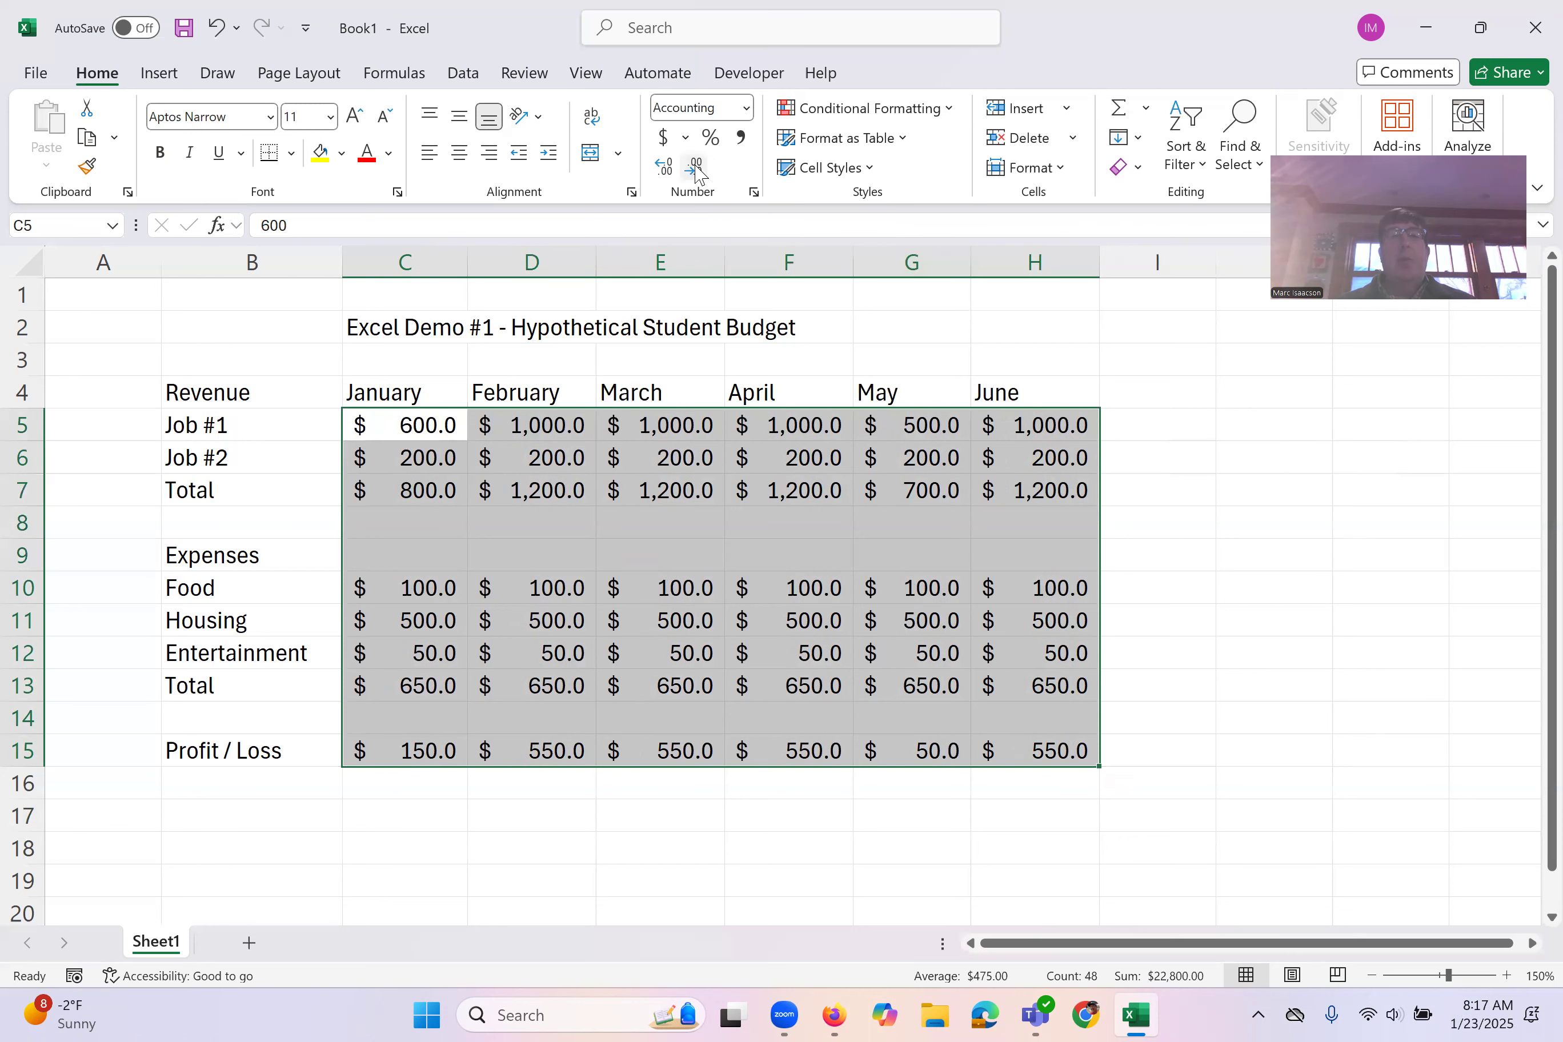
pyautogui.click(697, 168)
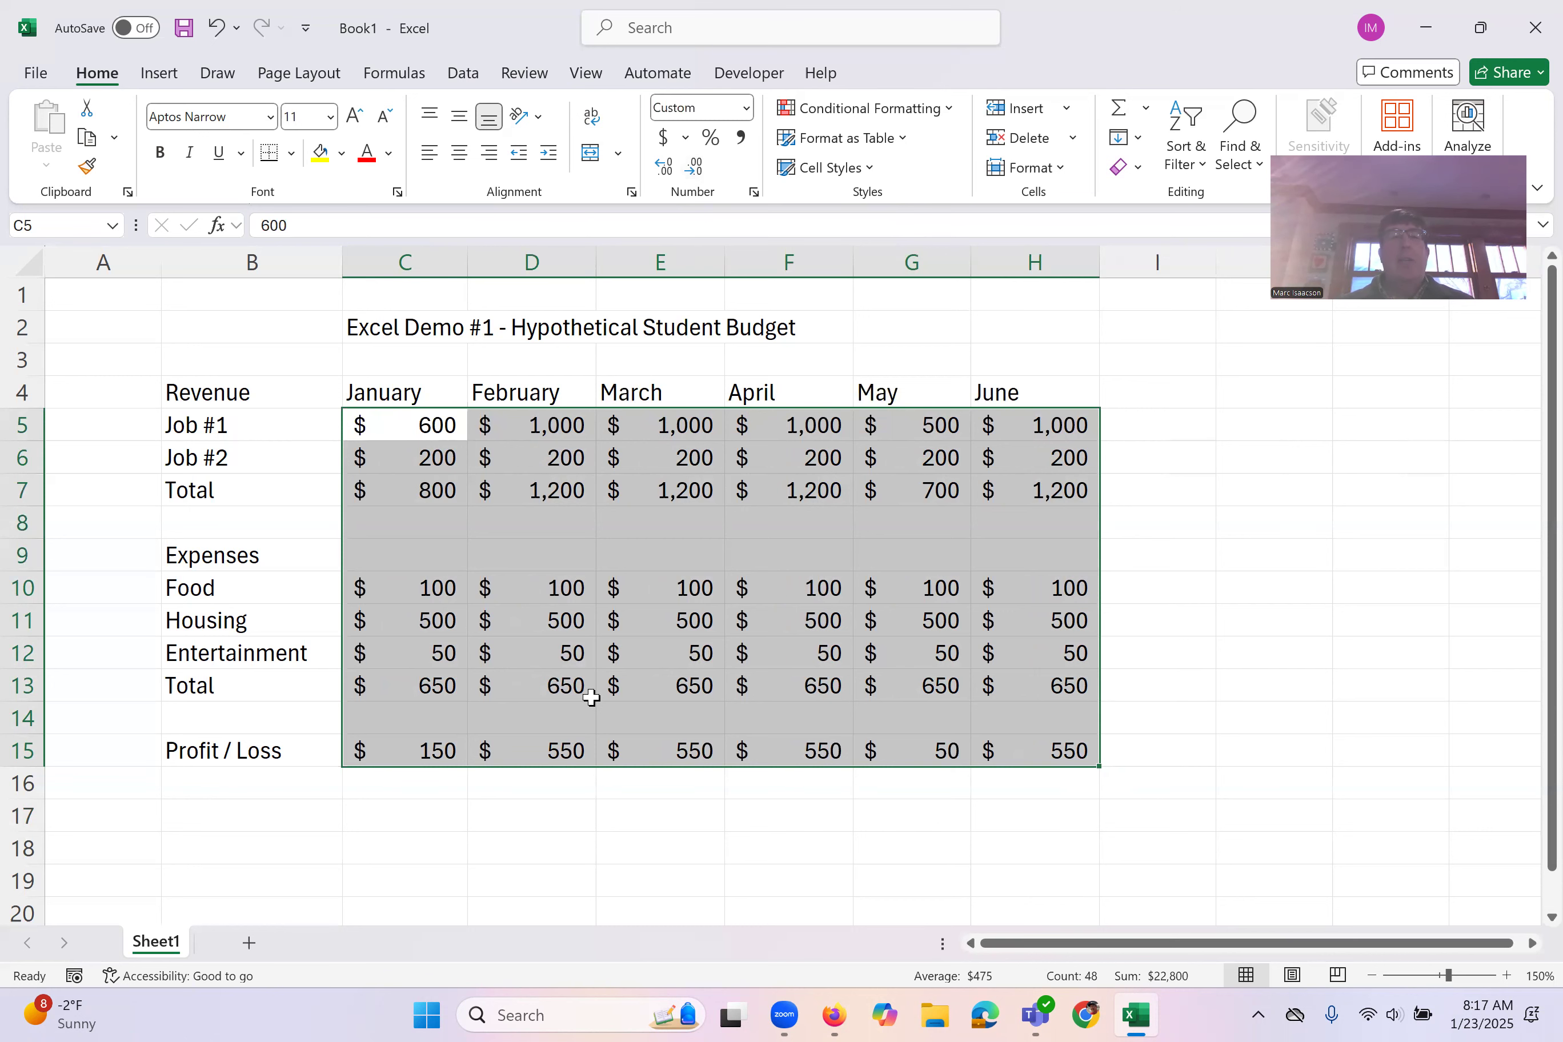
# Step: Examine the number, alignment, font, border and fill options in Format Cells for C5:H15, and close the dialog without changes
pyautogui.rightClick(548, 469)
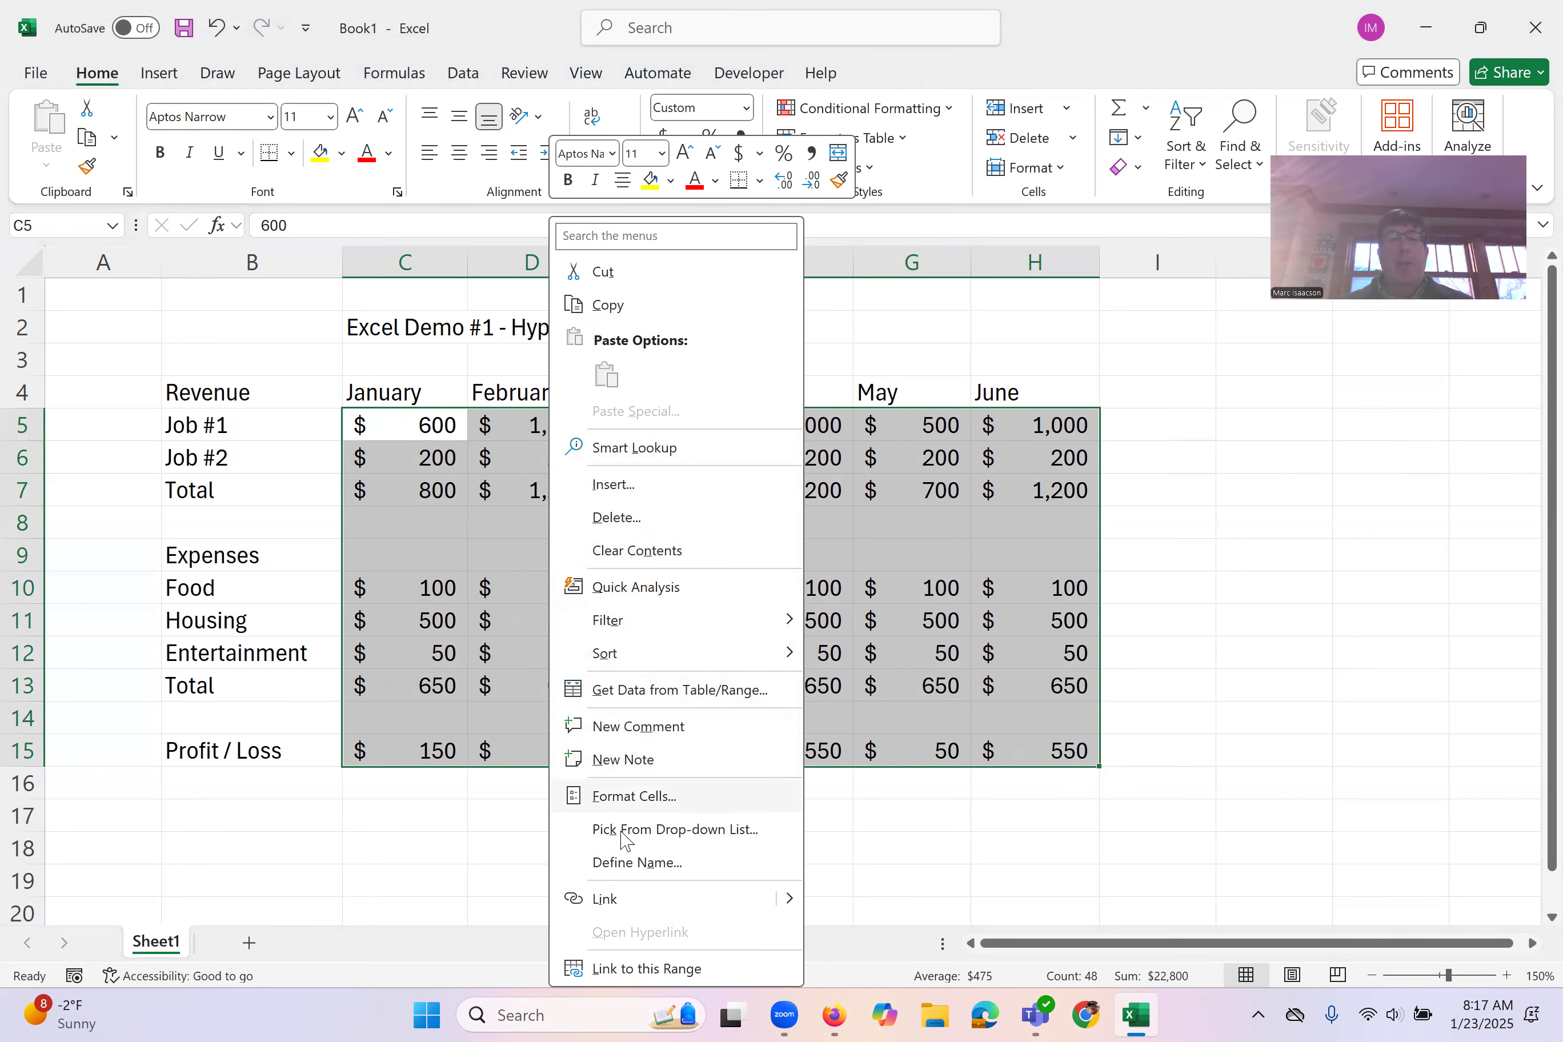
pyautogui.click(633, 797)
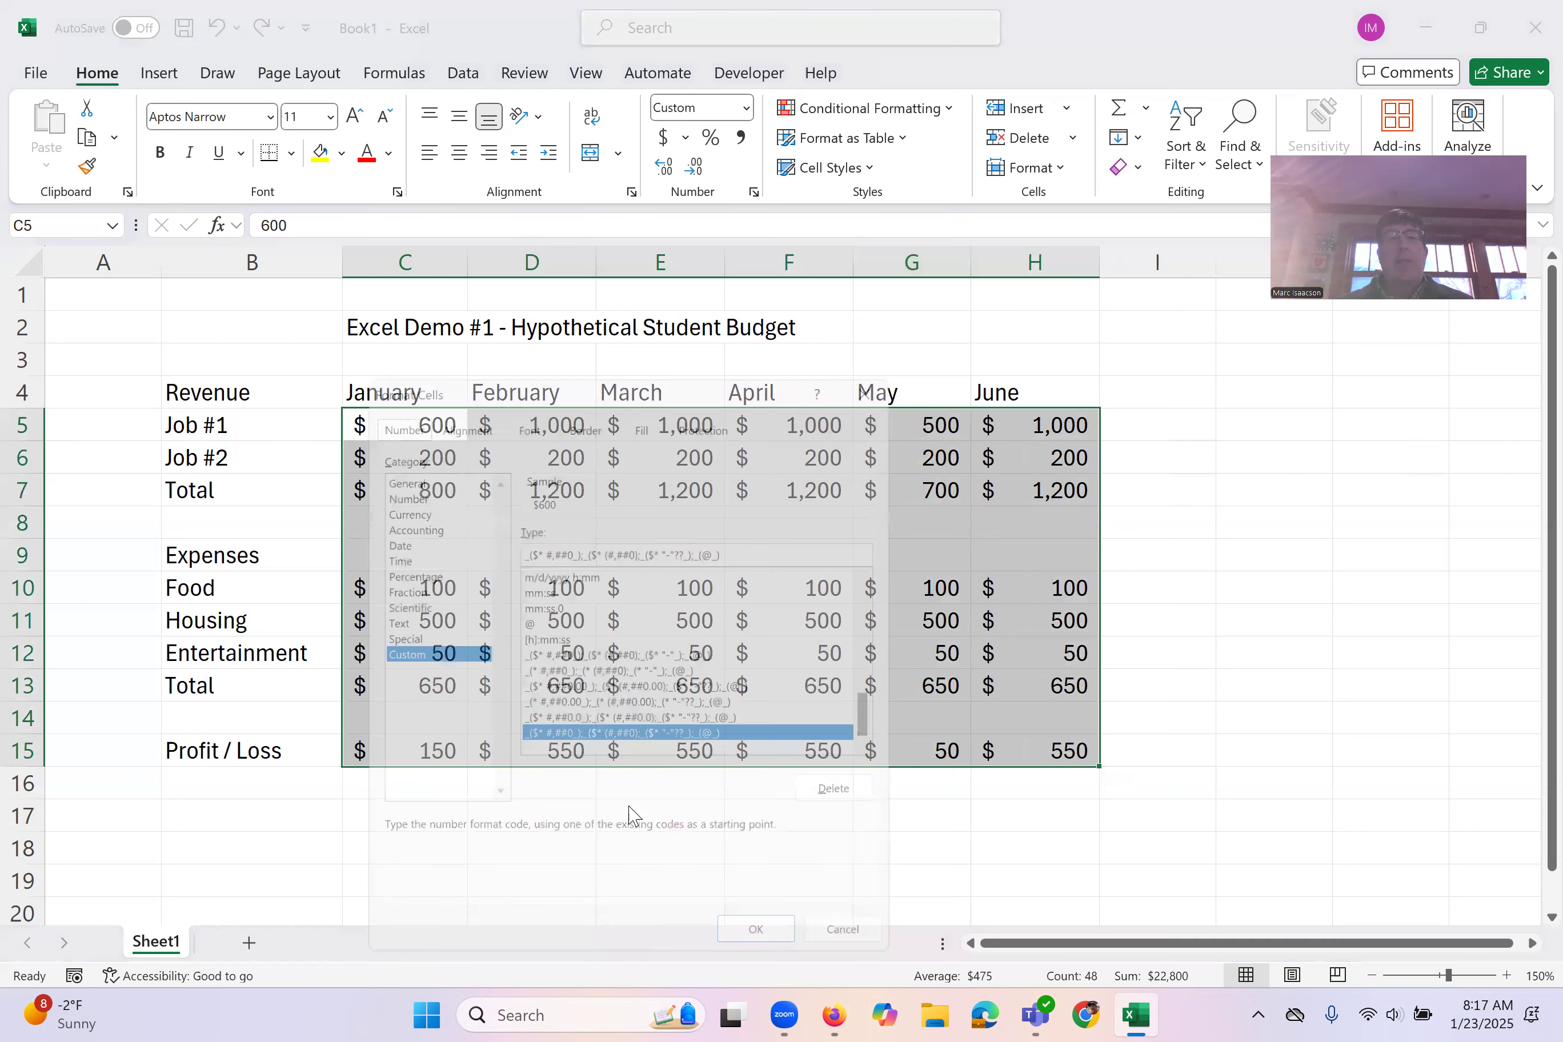
pyautogui.click(395, 464)
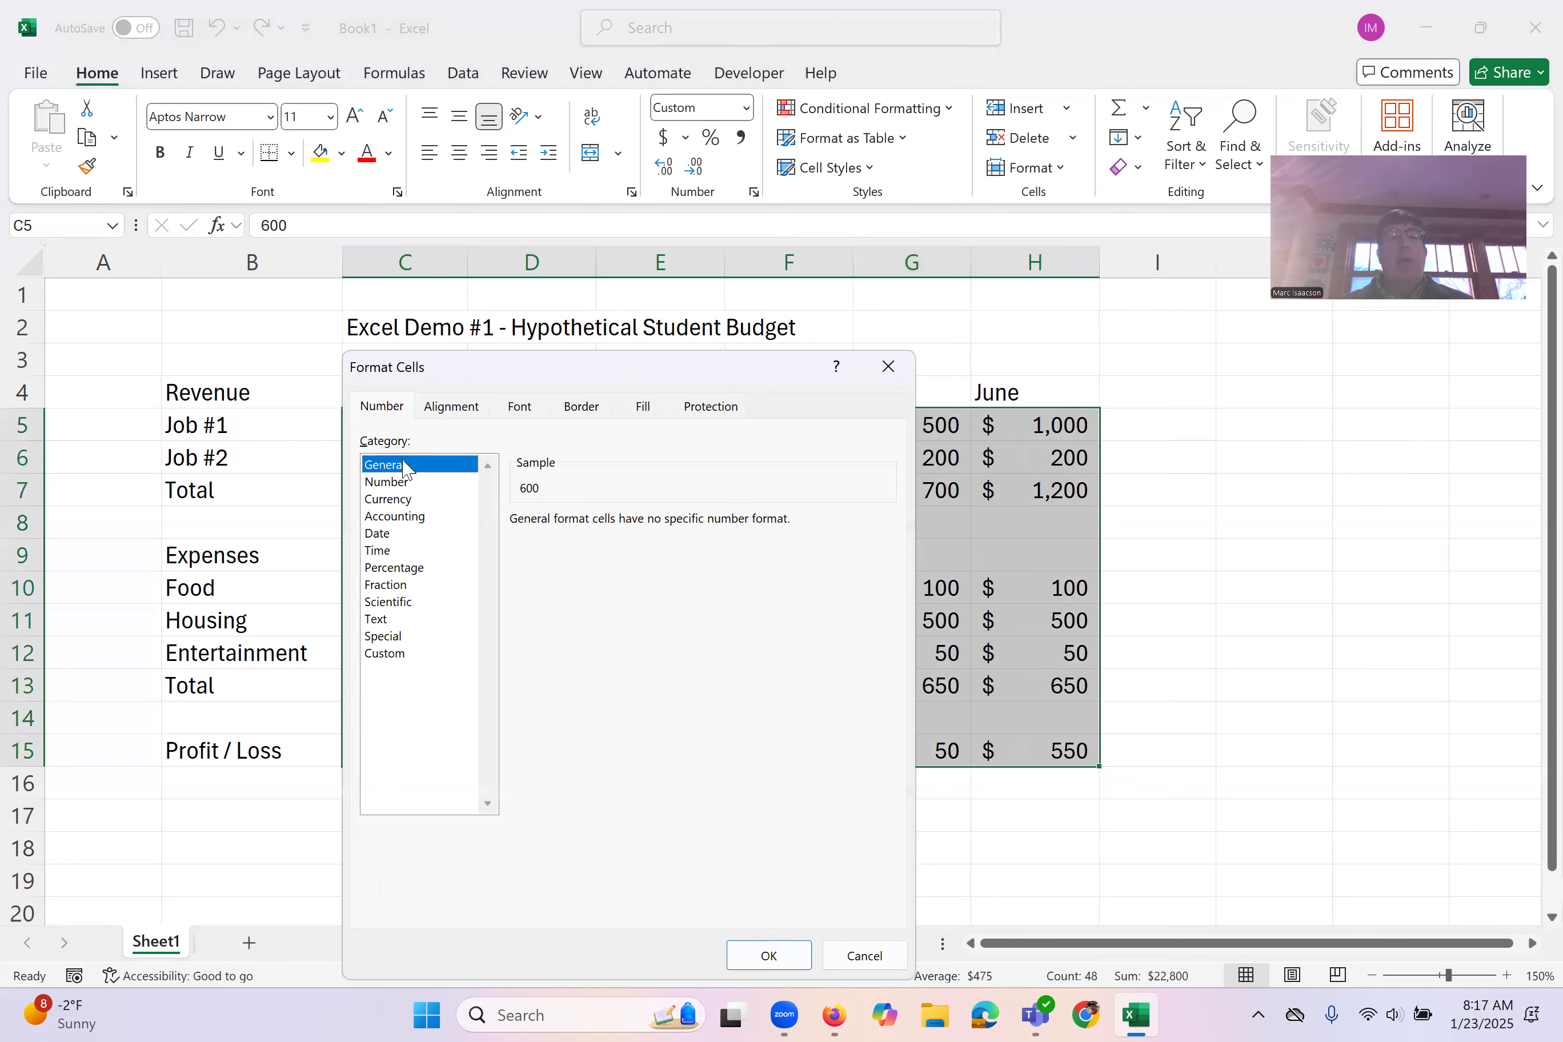
pyautogui.click(437, 481)
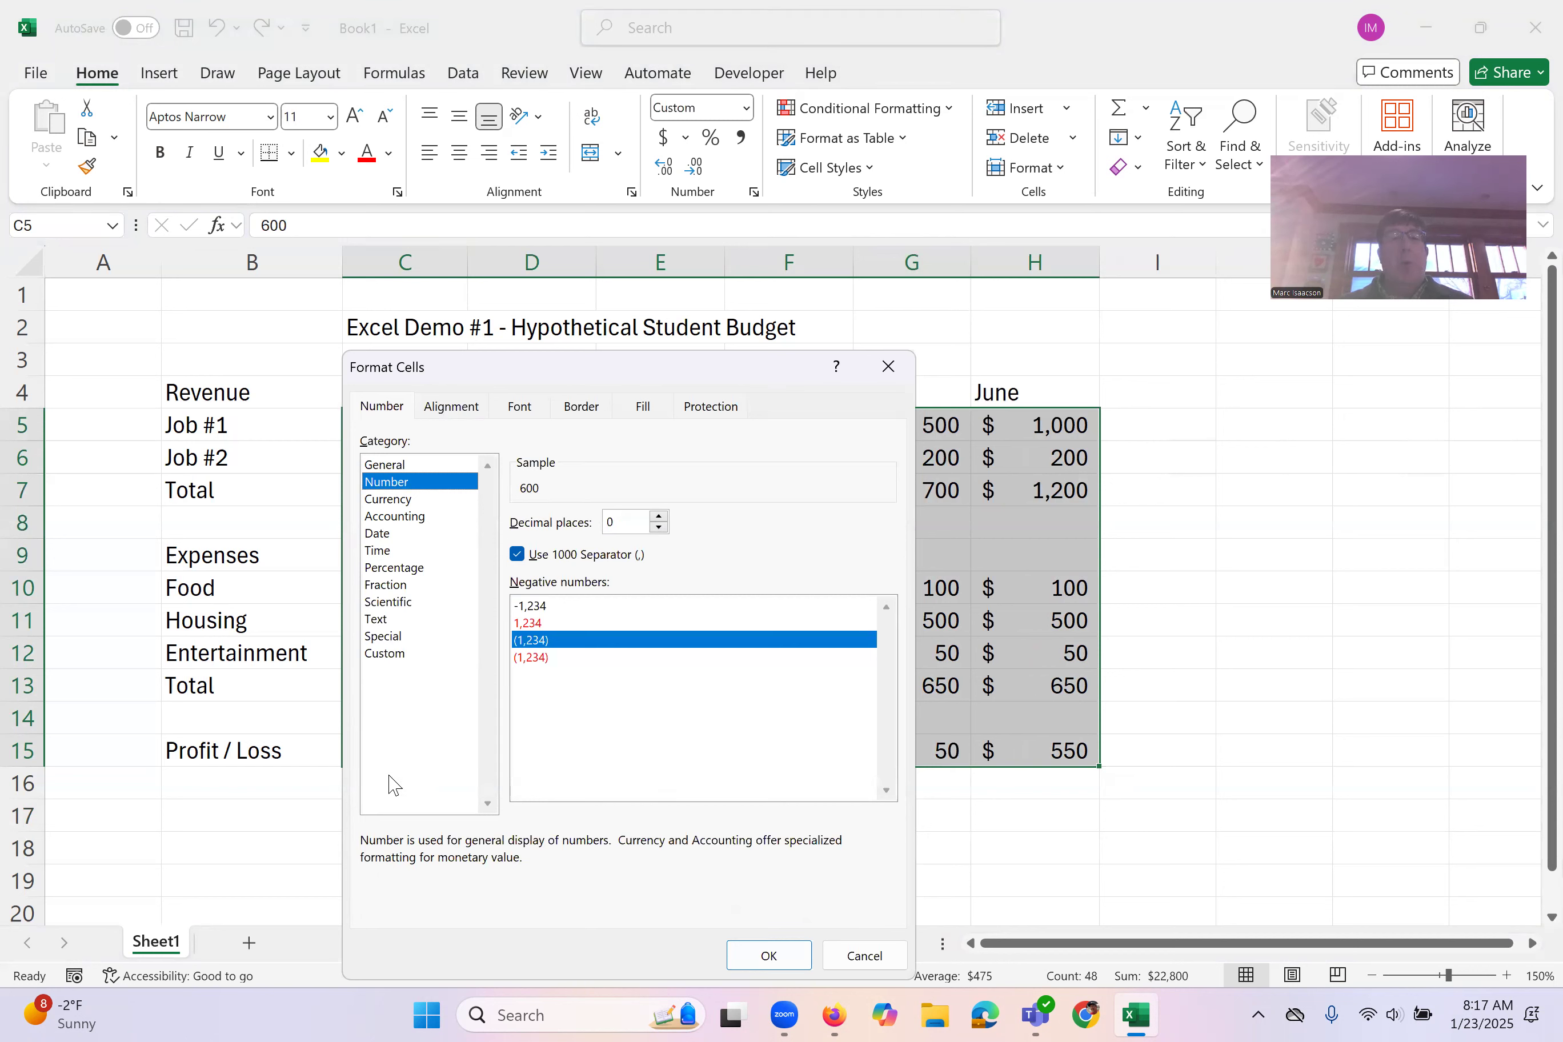
pyautogui.click(458, 408)
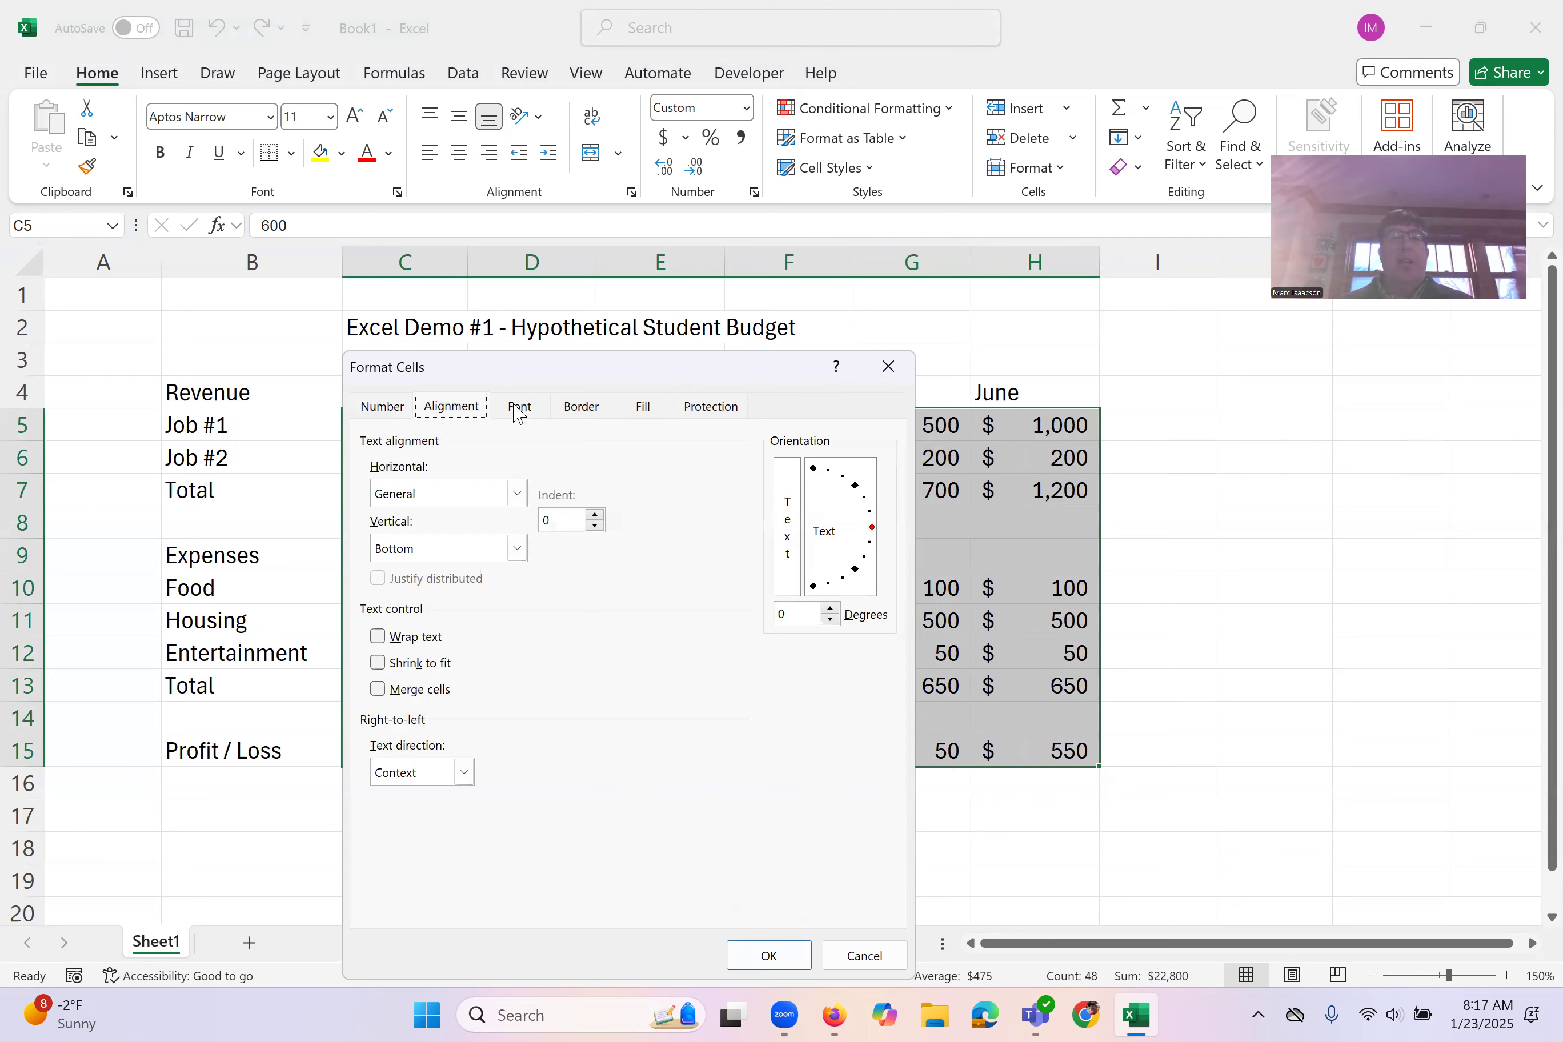
pyautogui.click(542, 407)
pyautogui.click(580, 408)
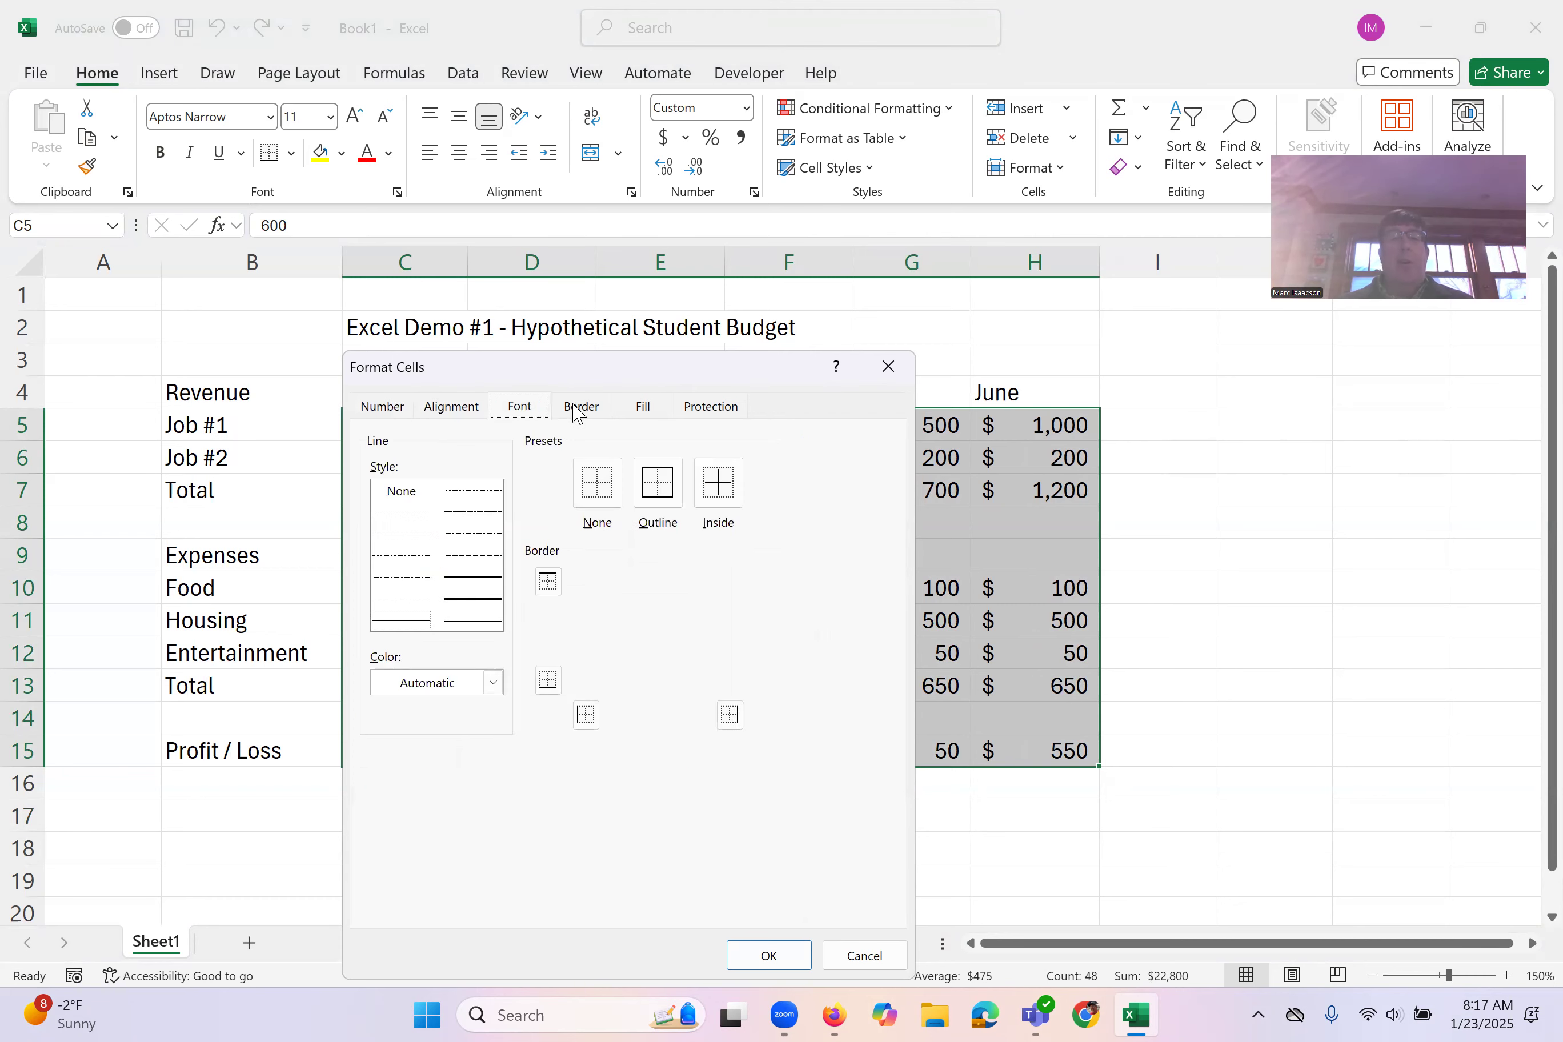
pyautogui.click(645, 407)
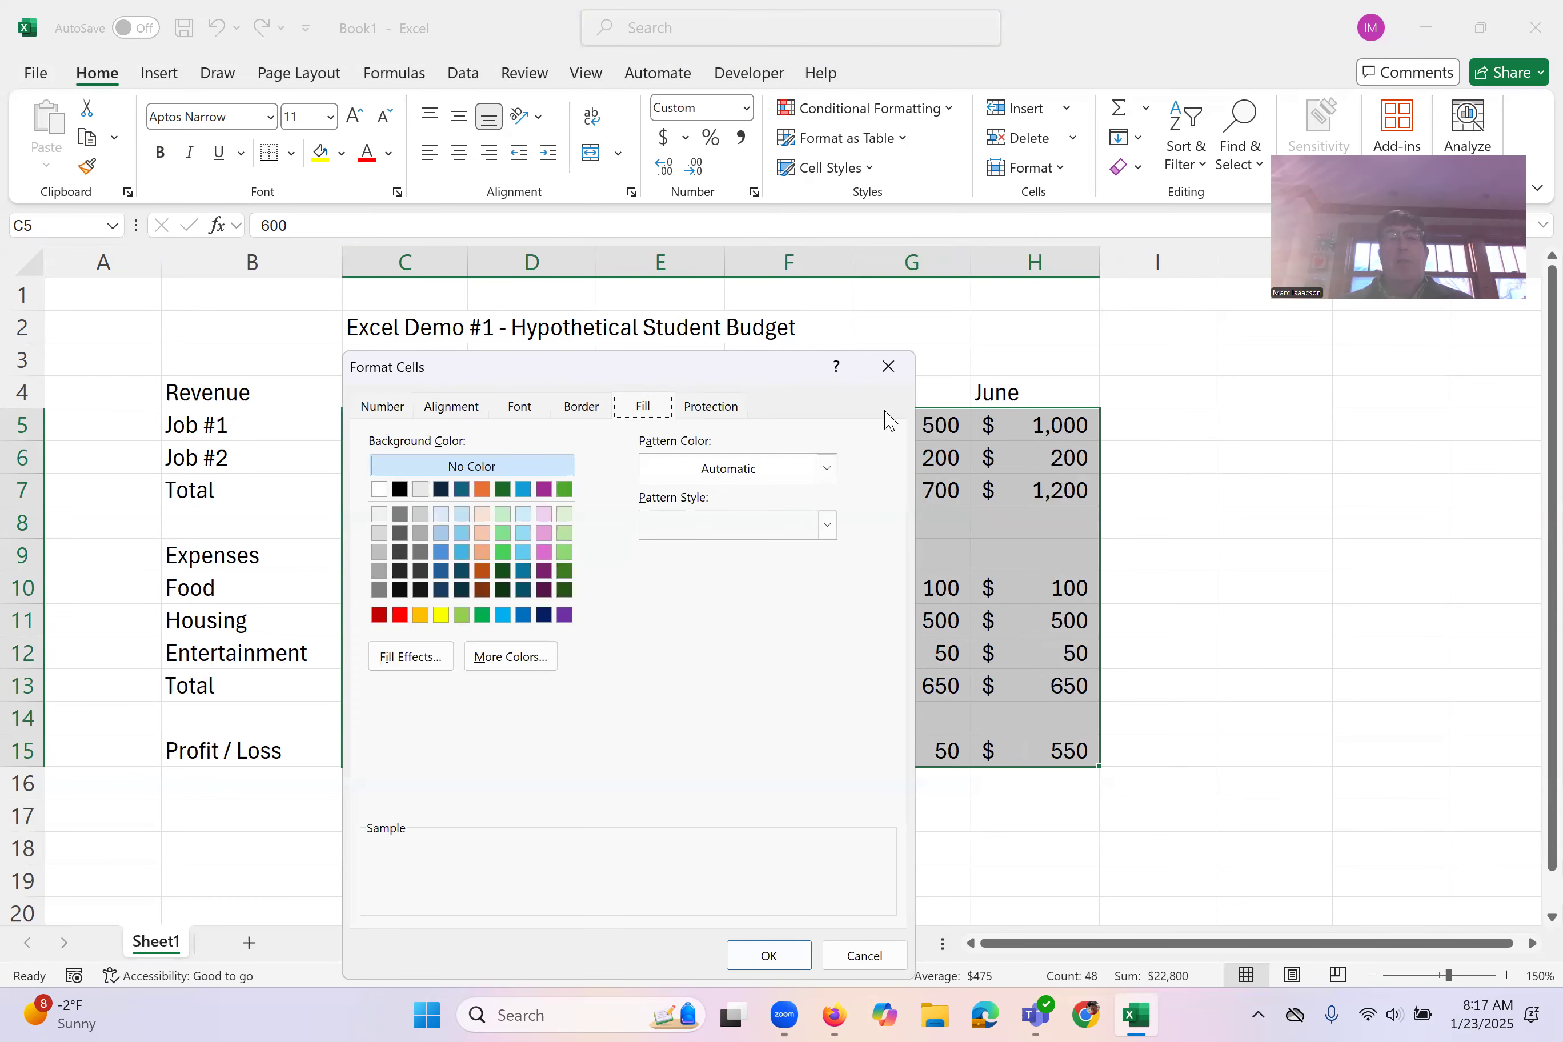
pyautogui.click(888, 366)
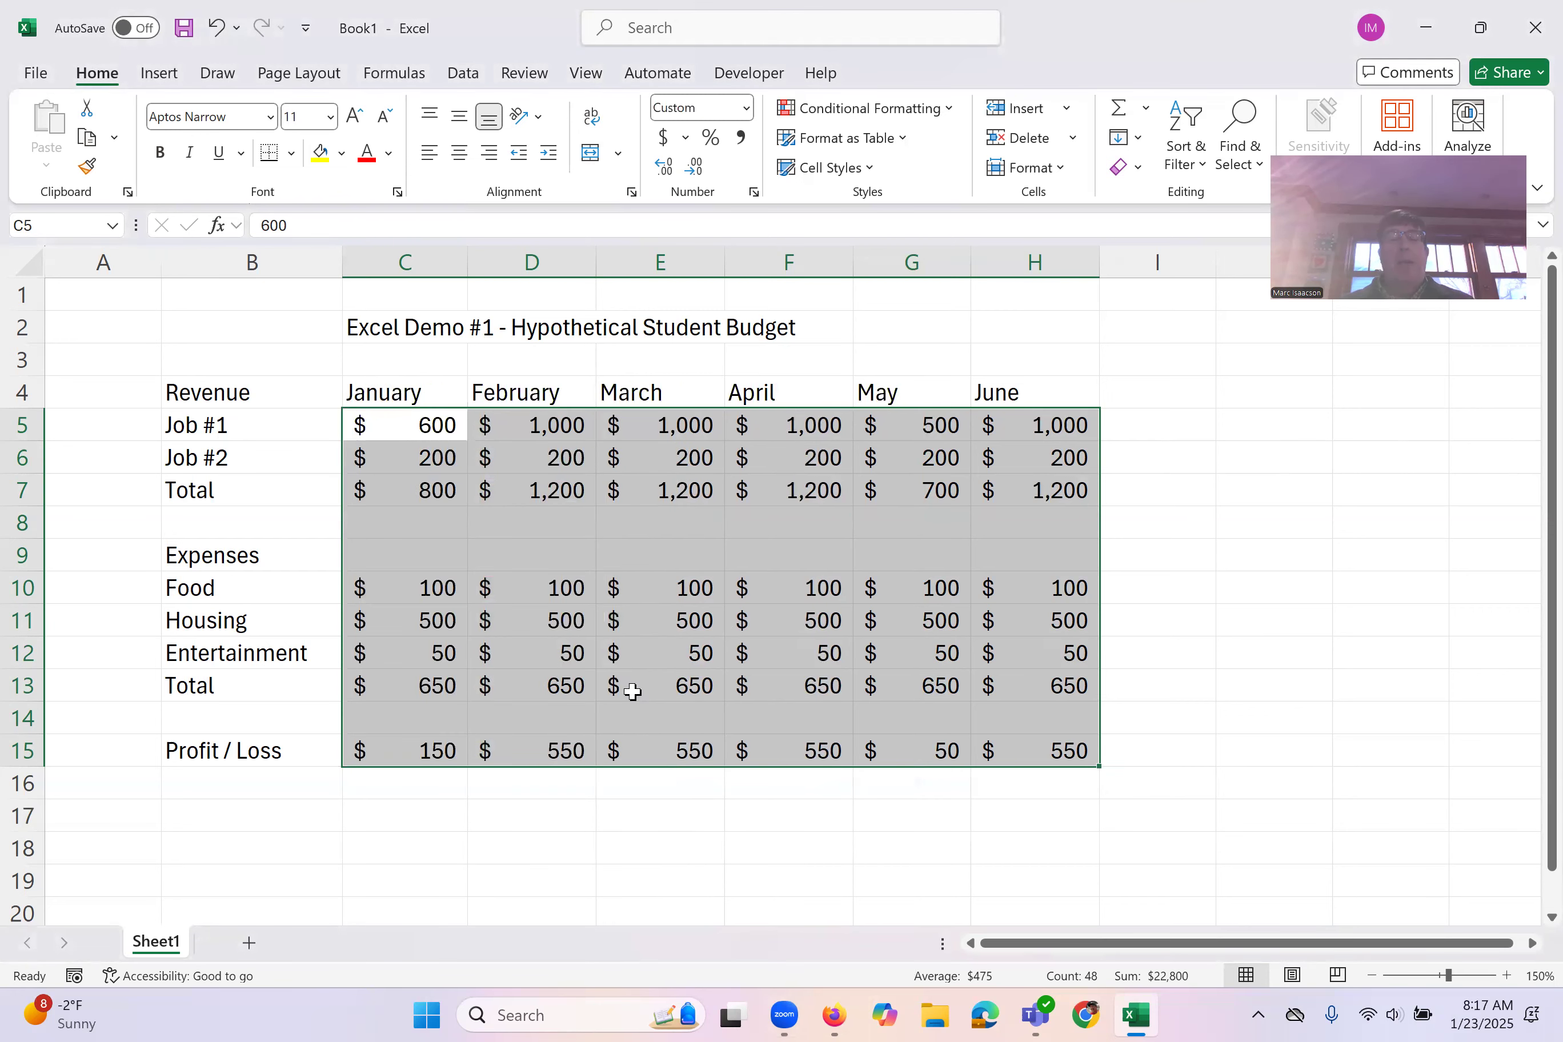
pyautogui.click(393, 822)
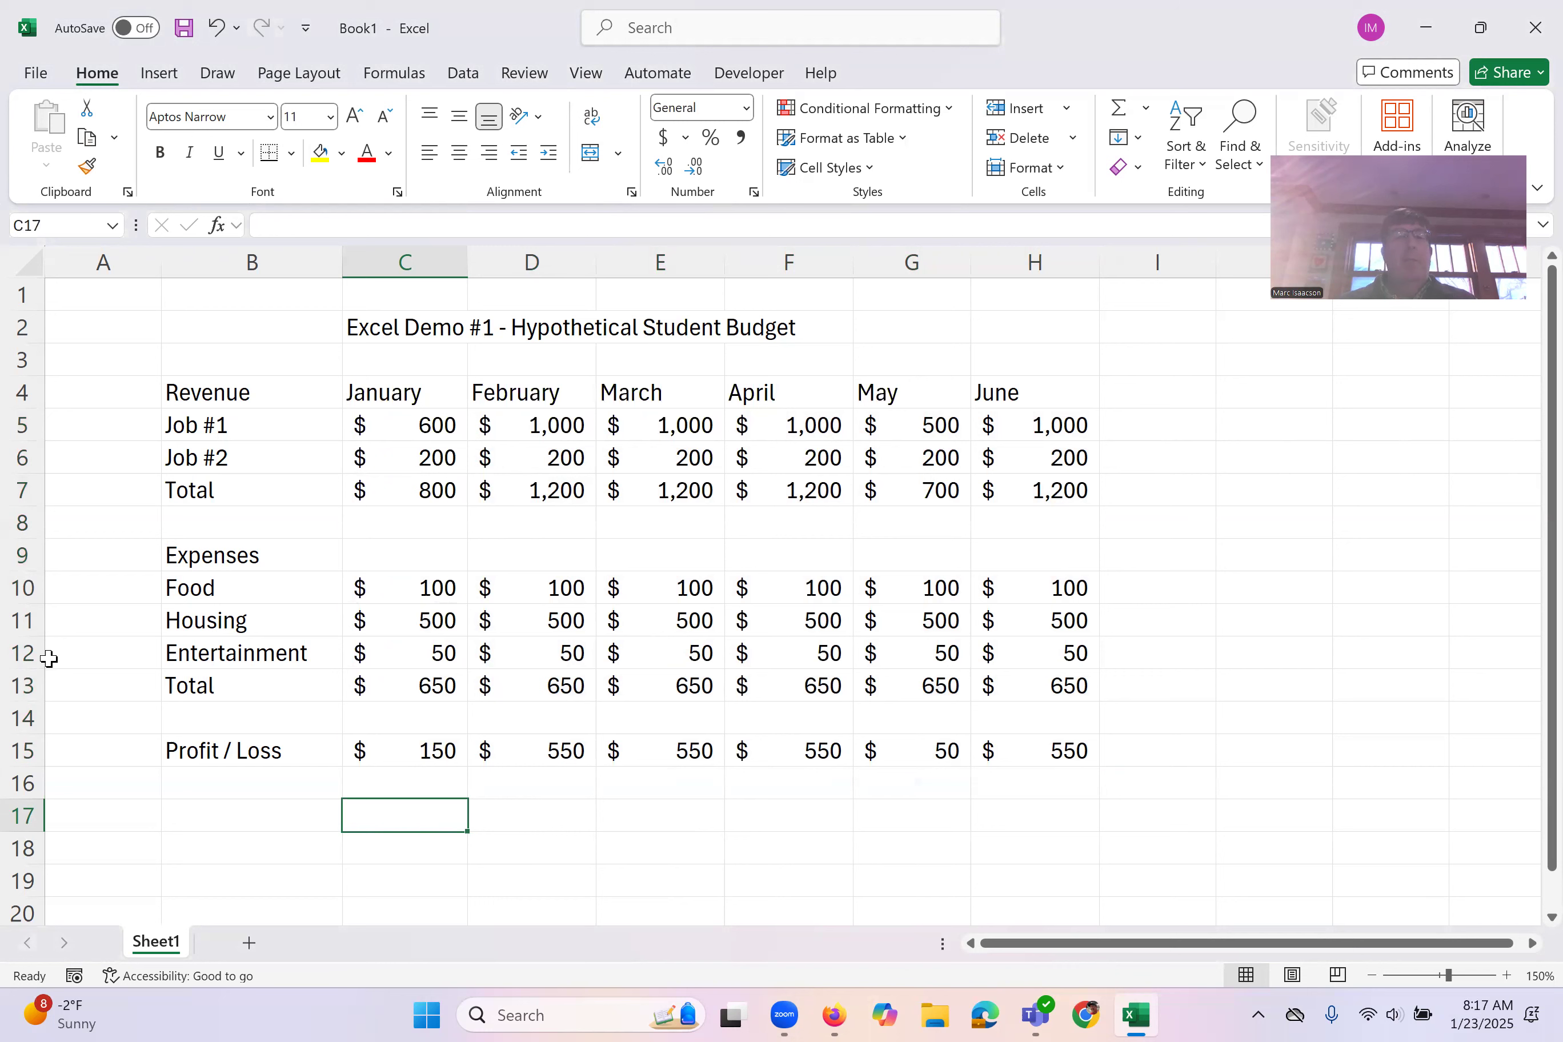
# Step: Insert a blank row above the Entertainment row in the expenses block
pyautogui.click(16, 652)
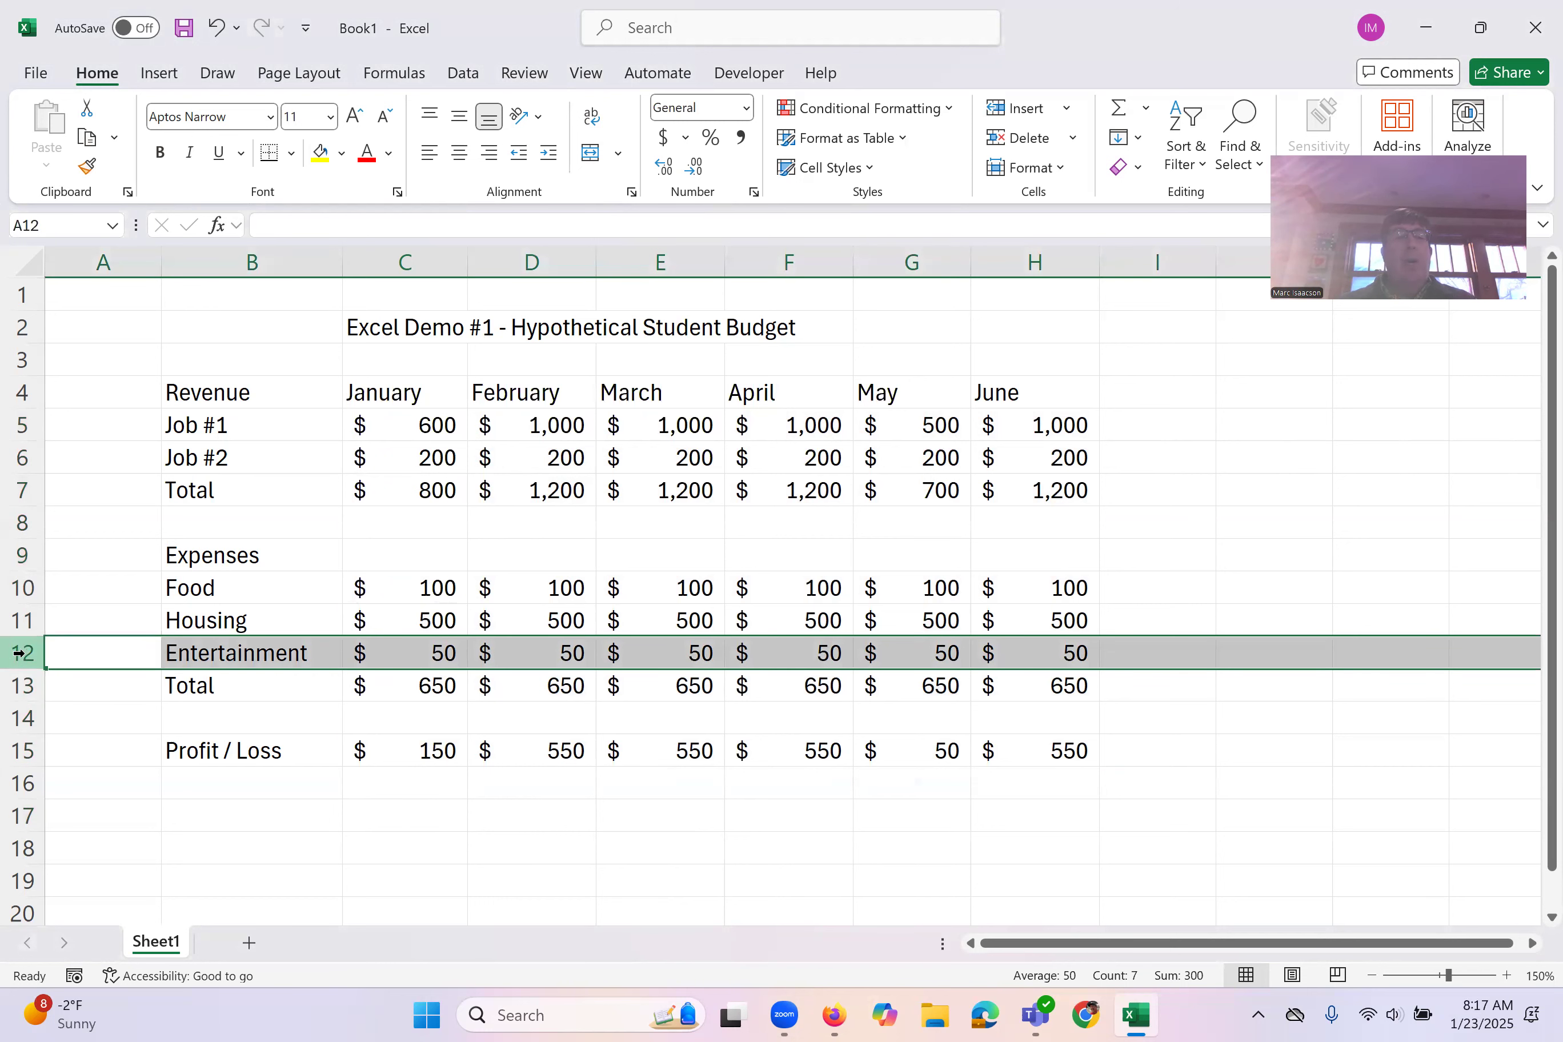
pyautogui.rightClick(19, 652)
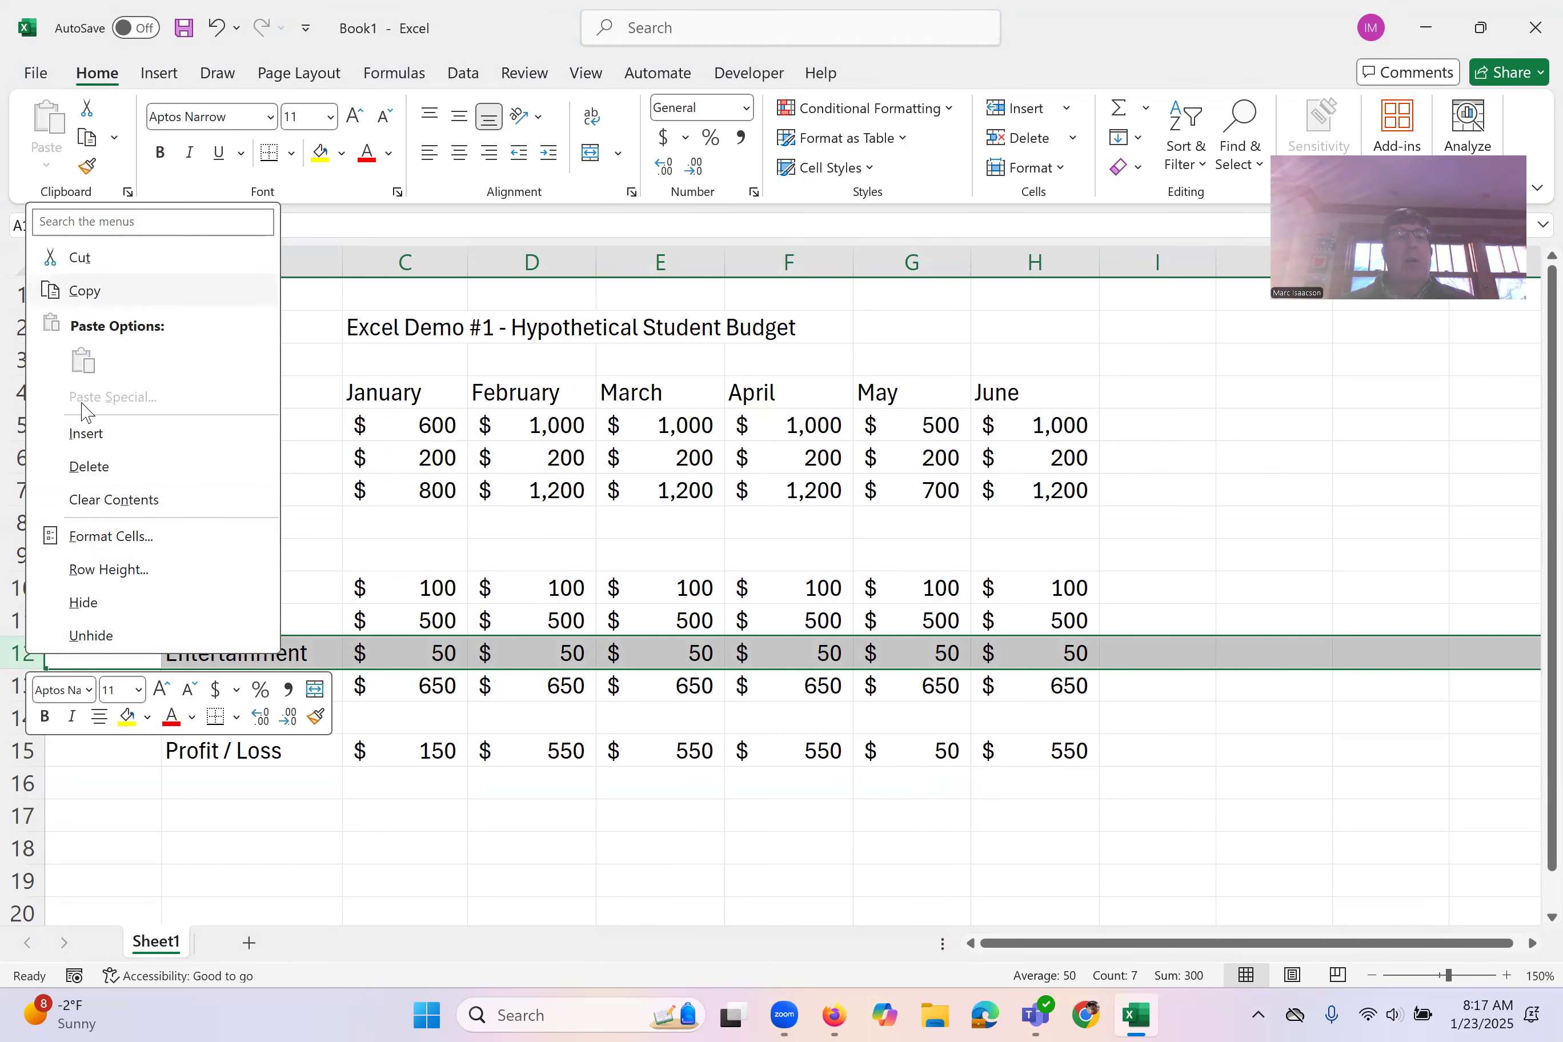
pyautogui.click(86, 434)
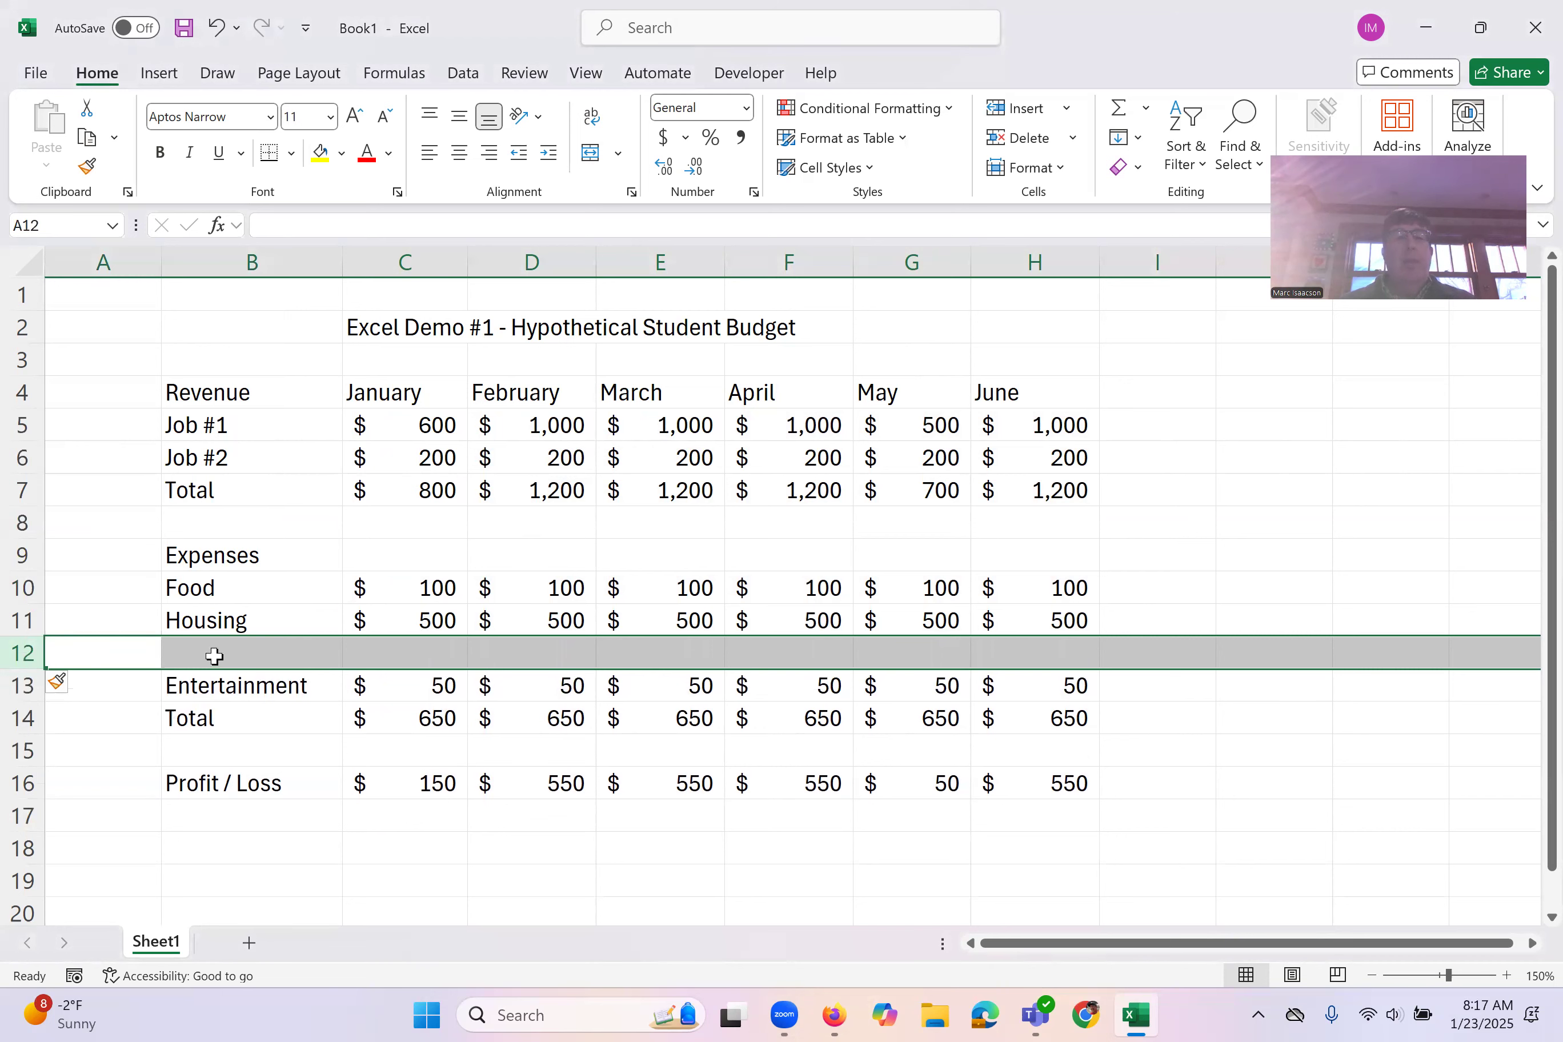
# Step: Enter the row label "Retirement Savings" in B12, and widen column B to fit it
pyautogui.click(214, 656)
pyautogui.write('Retir')
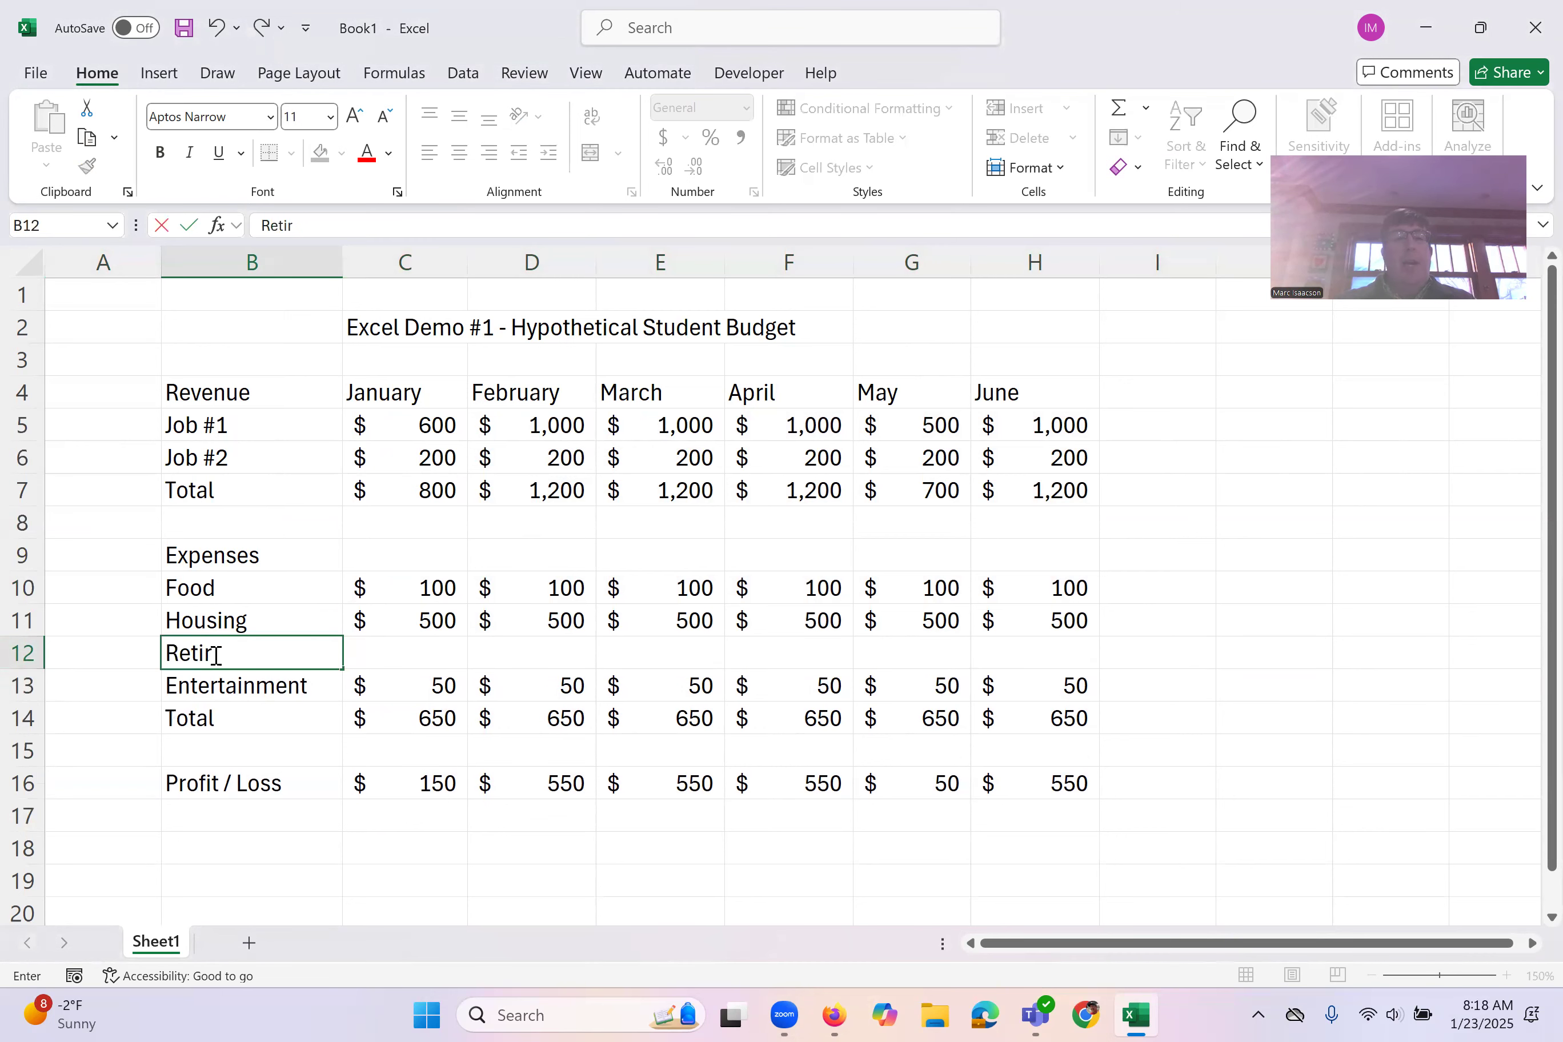
pyautogui.write('ement Savings')
pyautogui.press('Return')
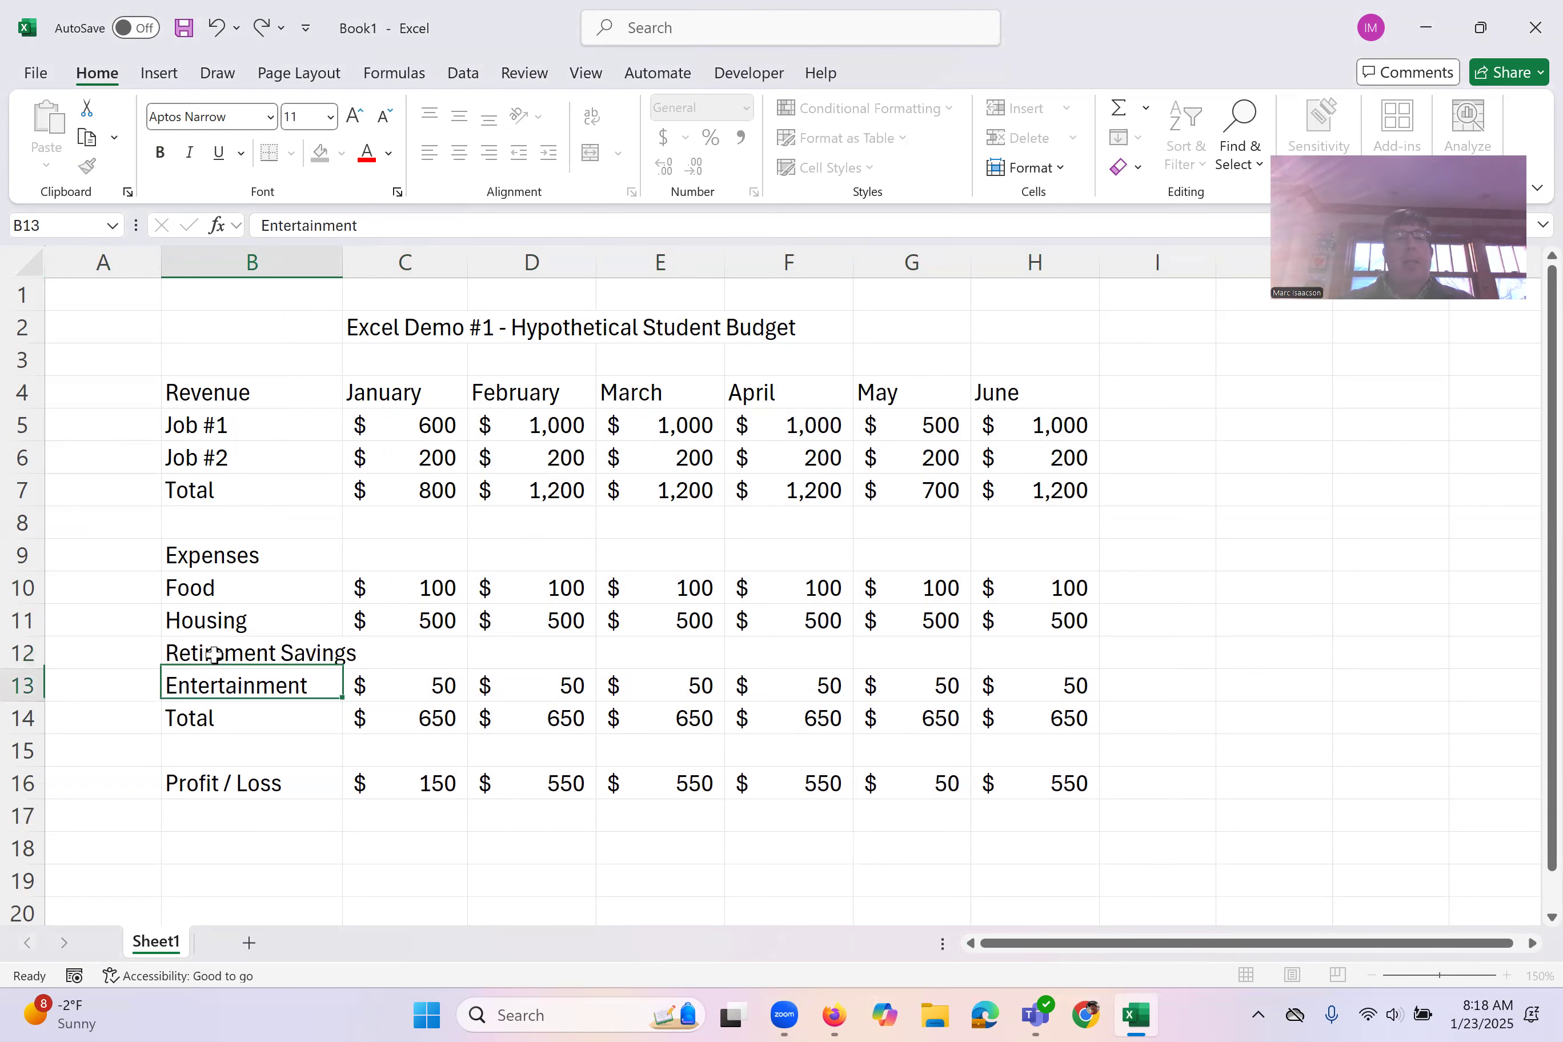
pyautogui.moveTo(346, 259); pyautogui.dragTo(385, 262)
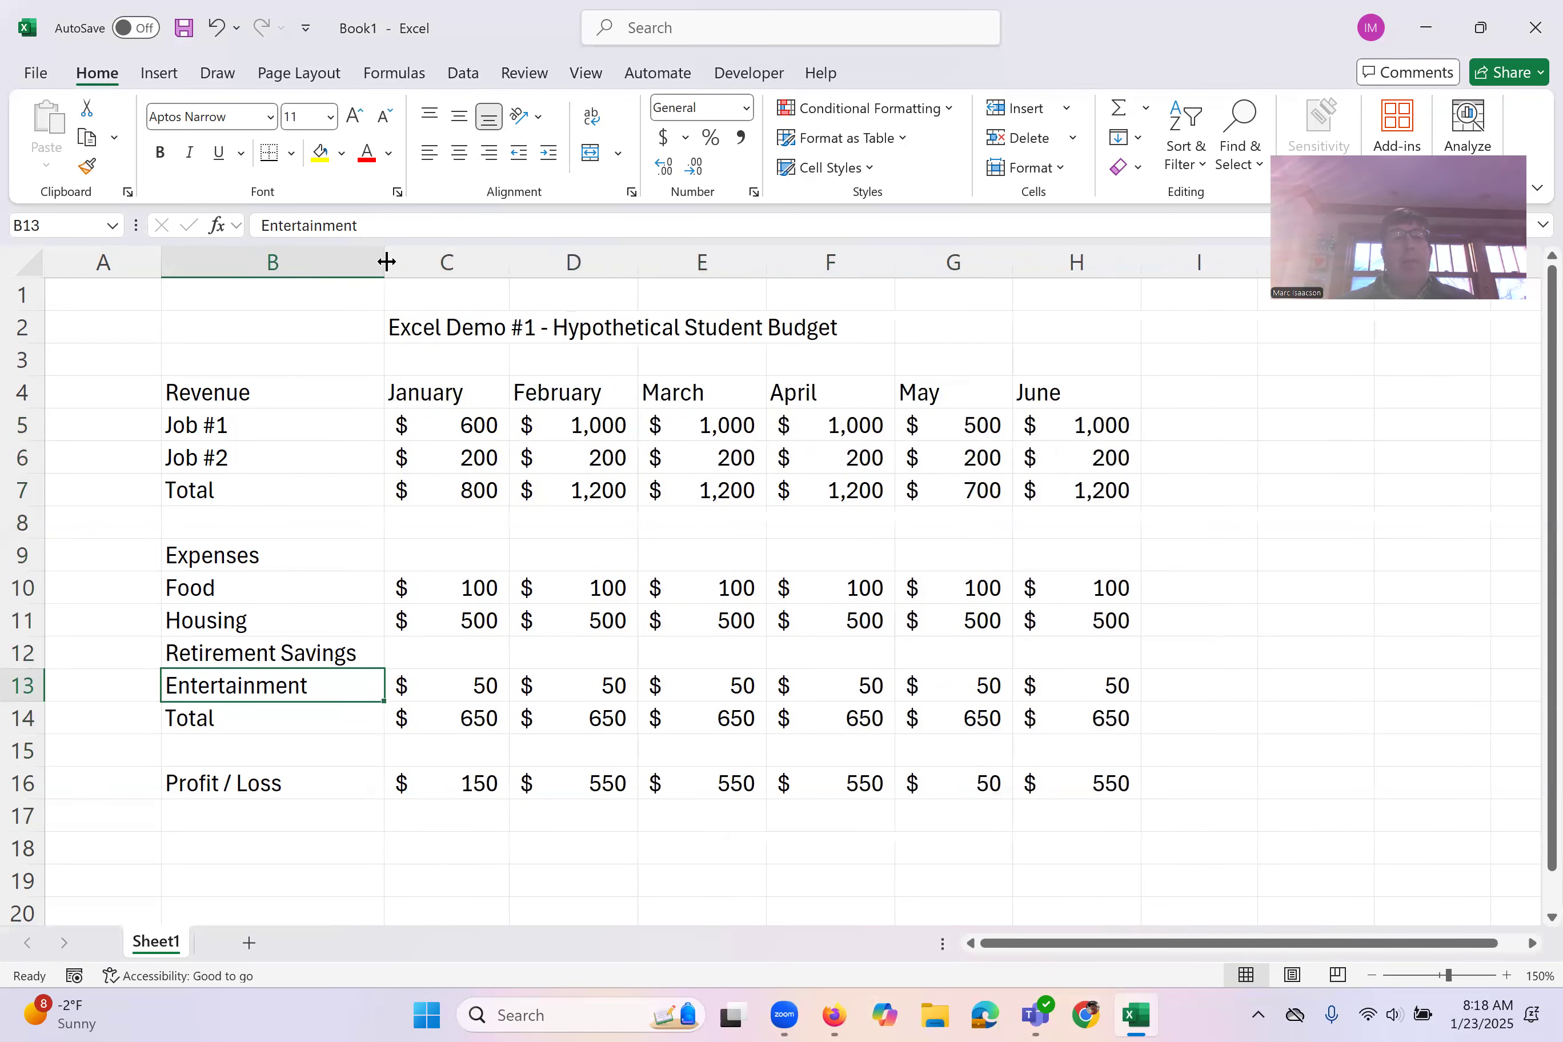
pyautogui.click(417, 652)
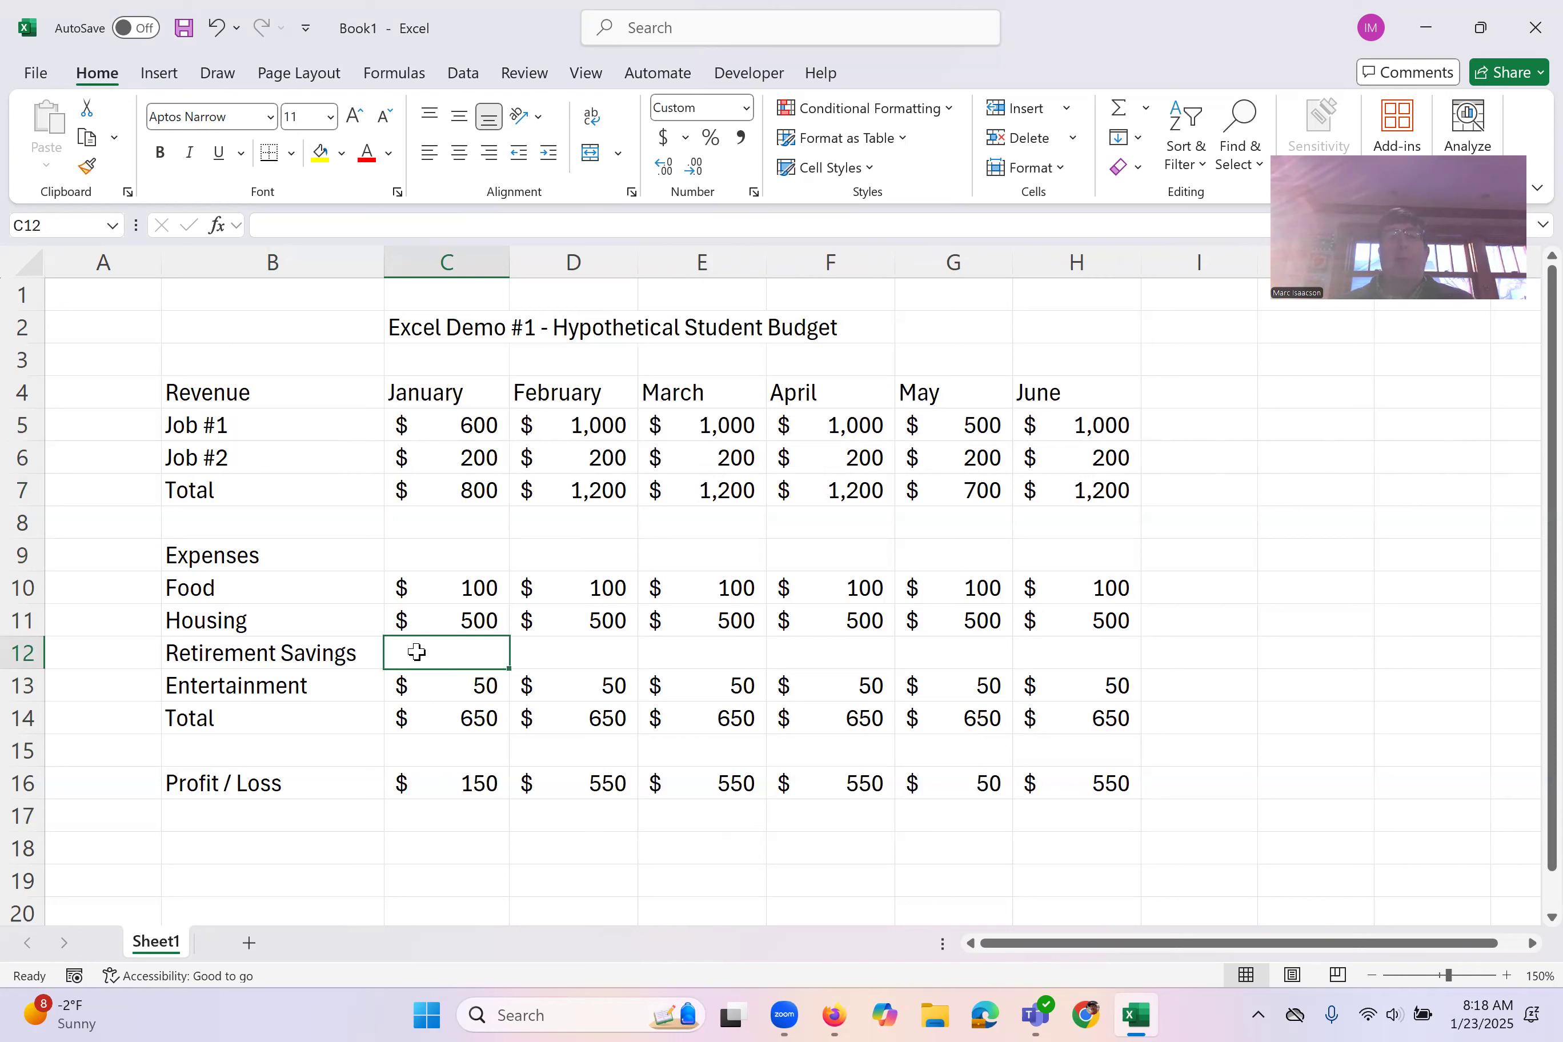
# Step: Enter the label "Retirement Savings %" in G1 and the value .05 in I1
pyautogui.click(942, 300)
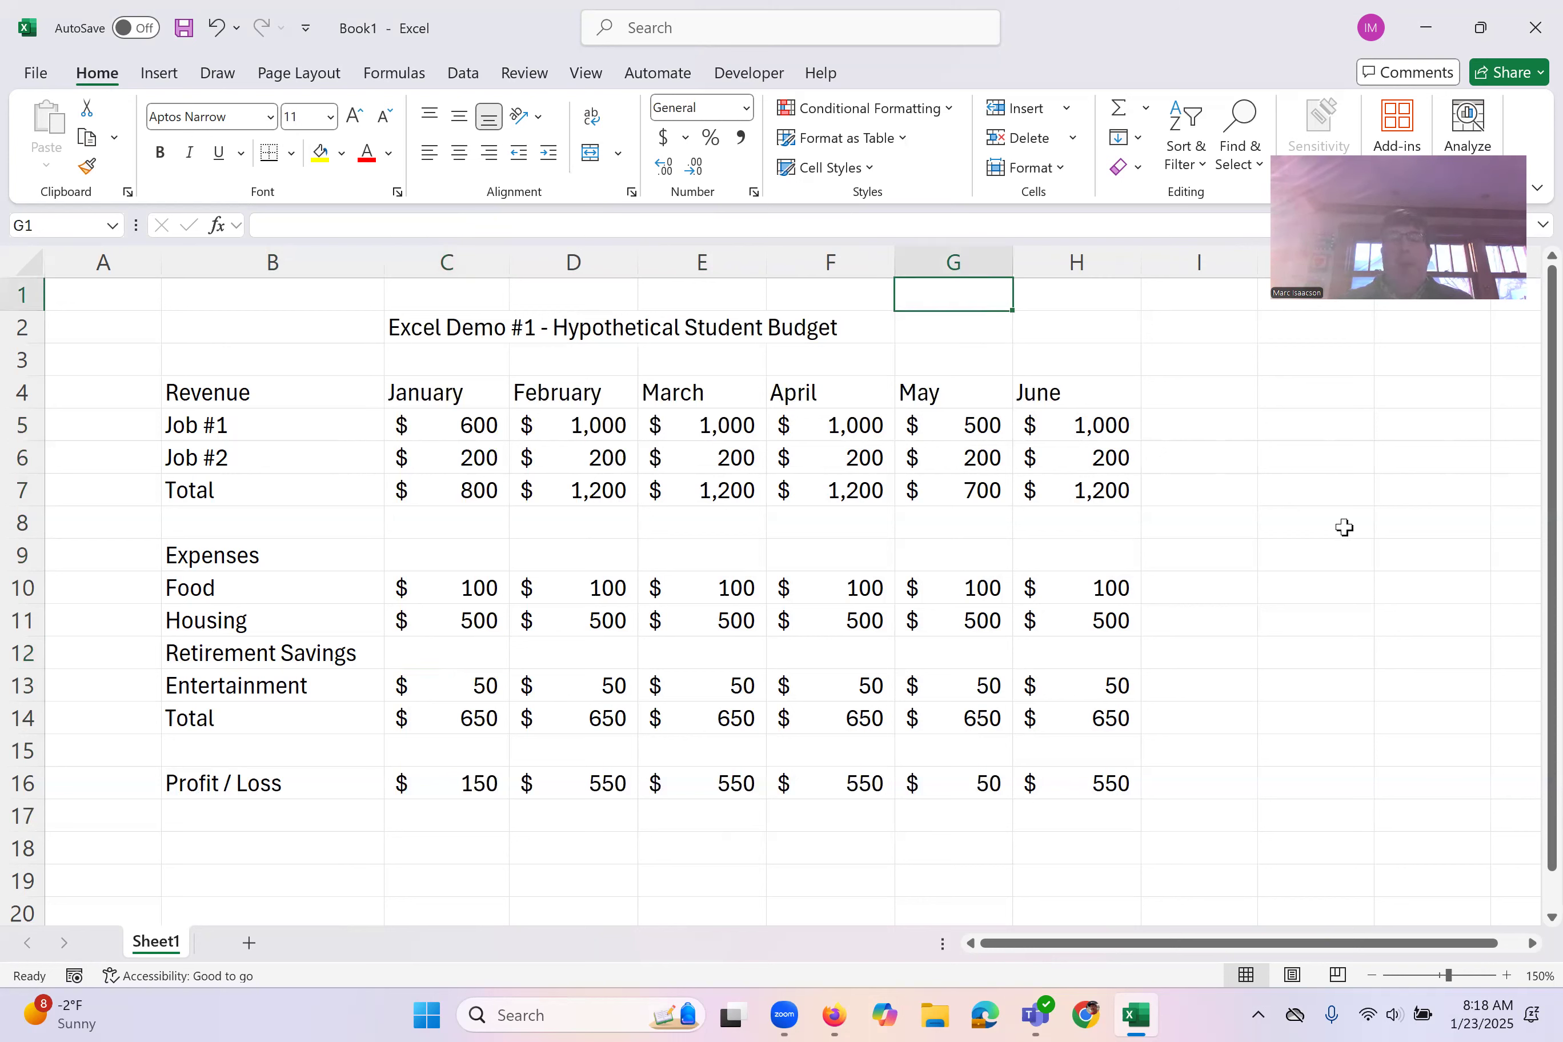
pyautogui.write('Retiremen')
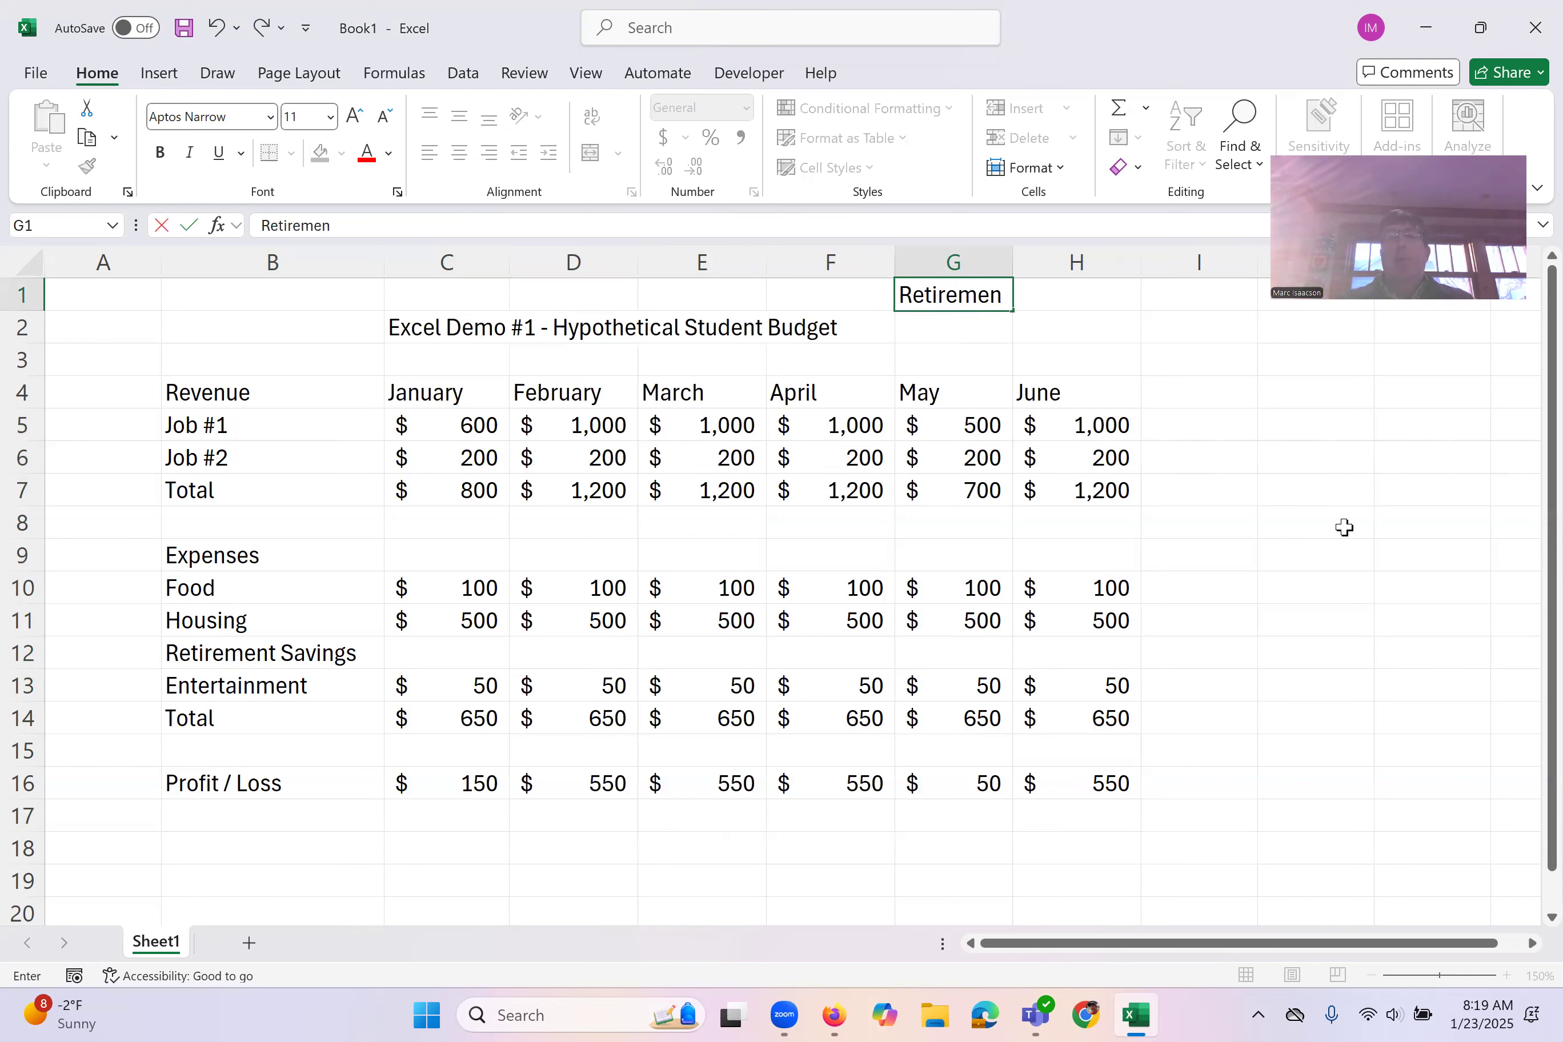
pyautogui.write('t Saving')
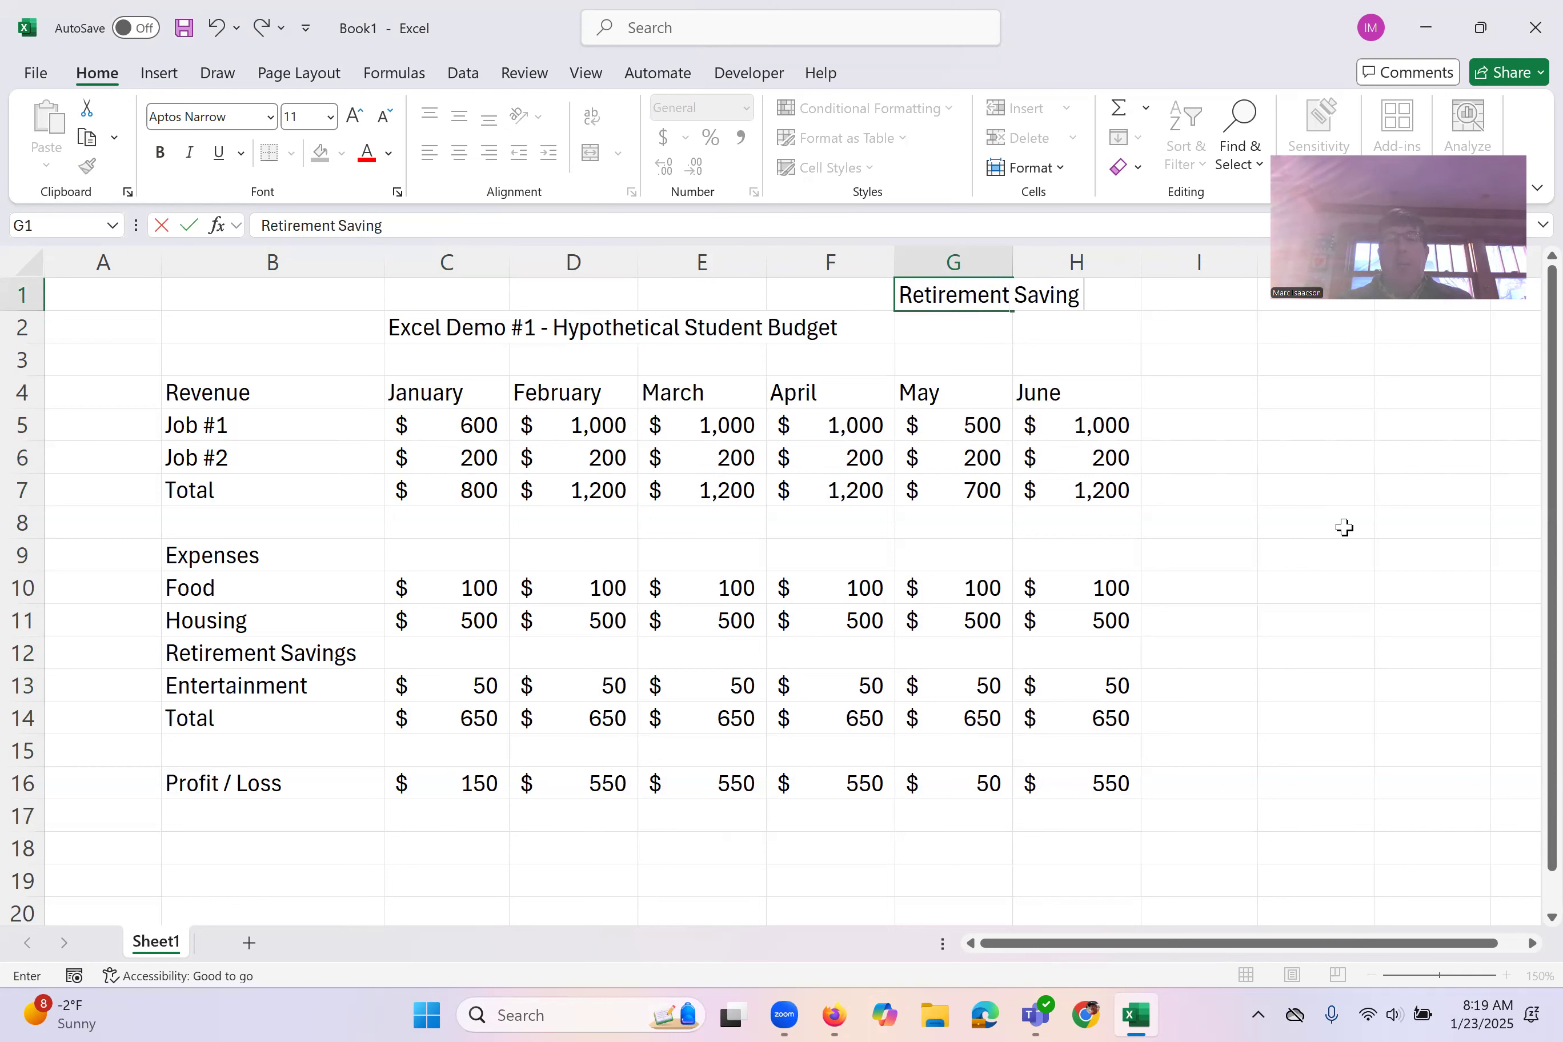
pyautogui.write('s %')
pyautogui.press('Tab')
pyautogui.press('Tab')
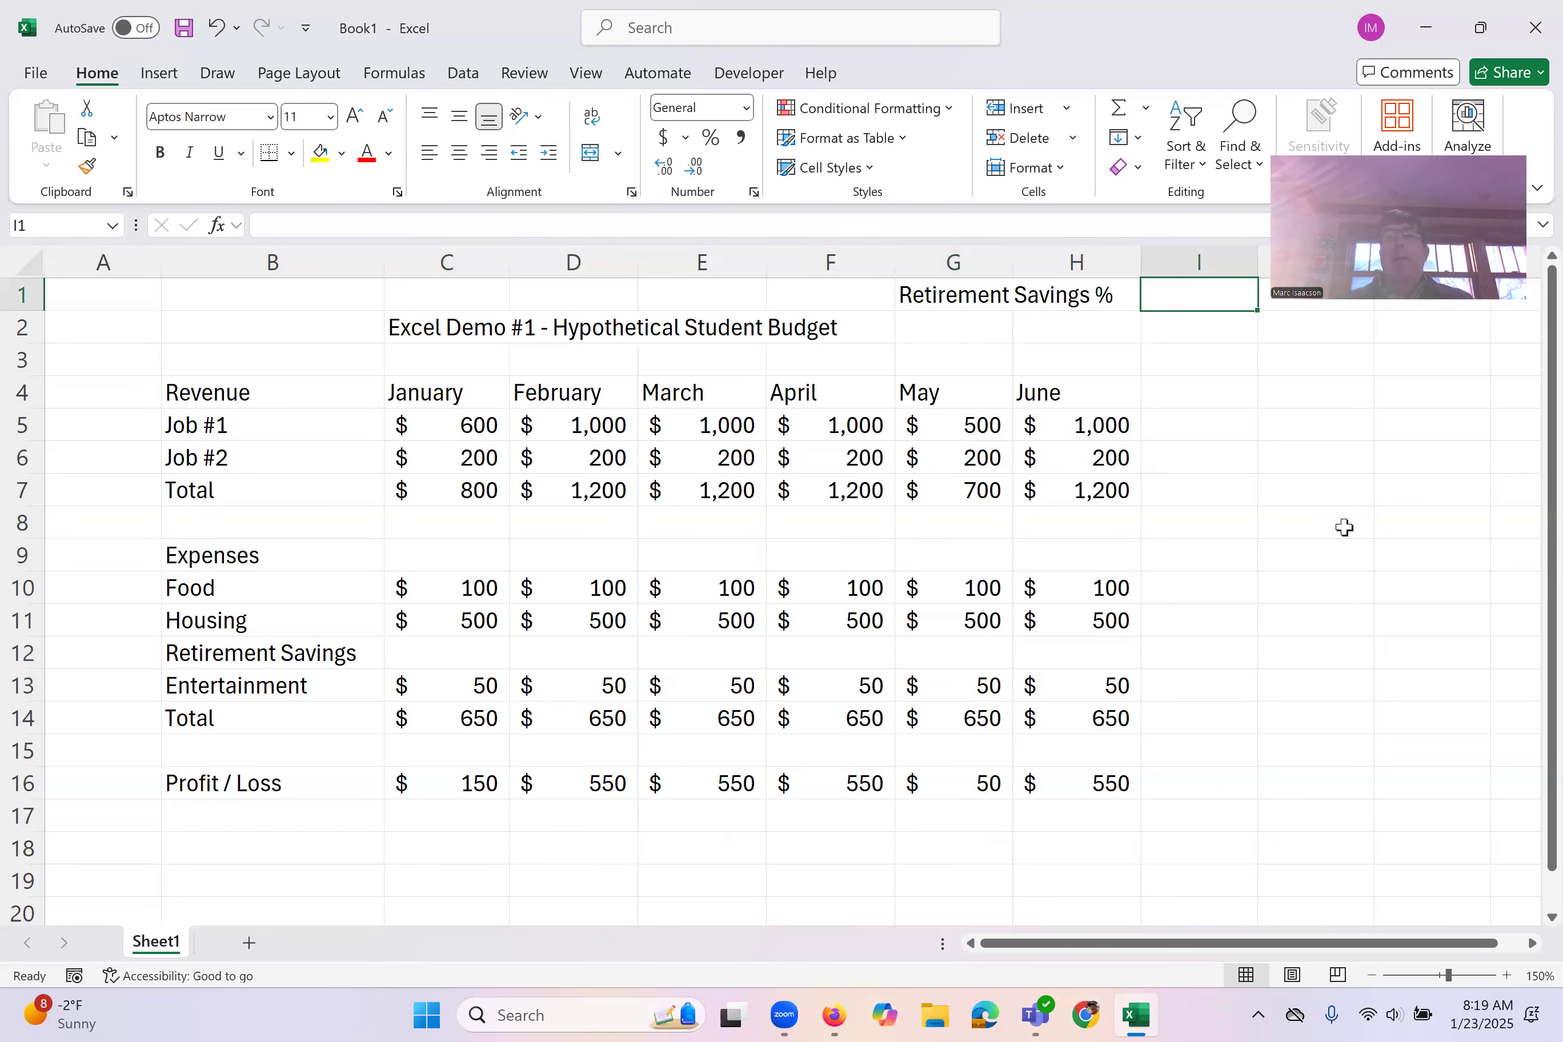
pyautogui.write('.05')
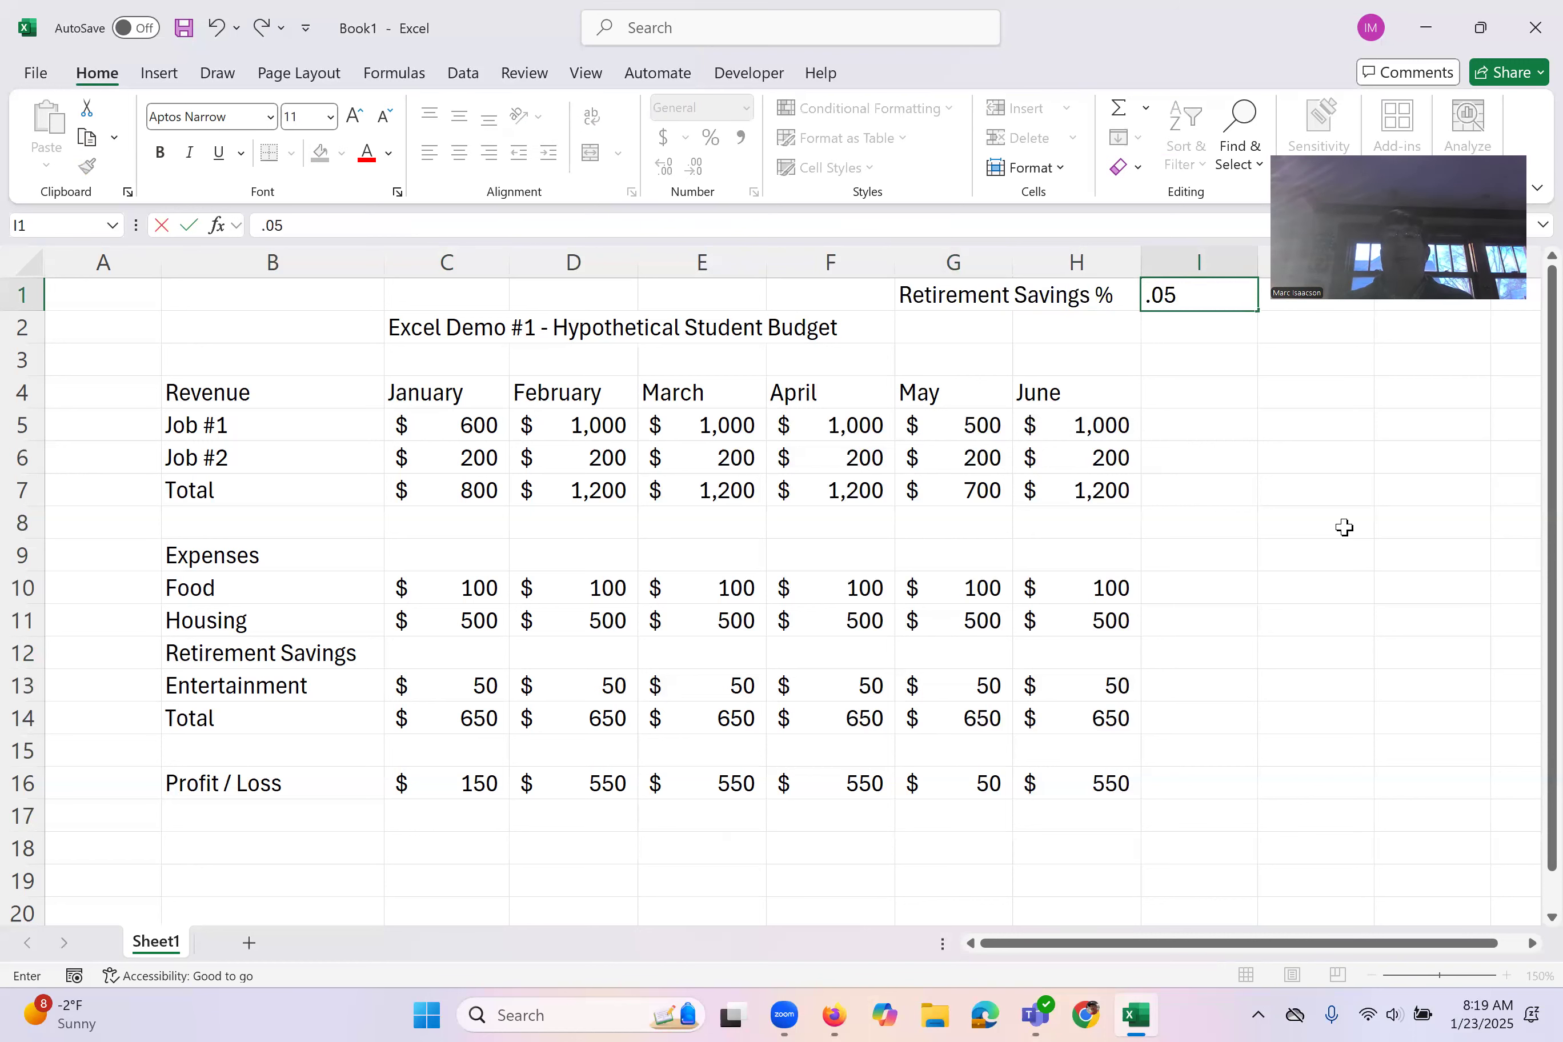
pyautogui.press('Return')
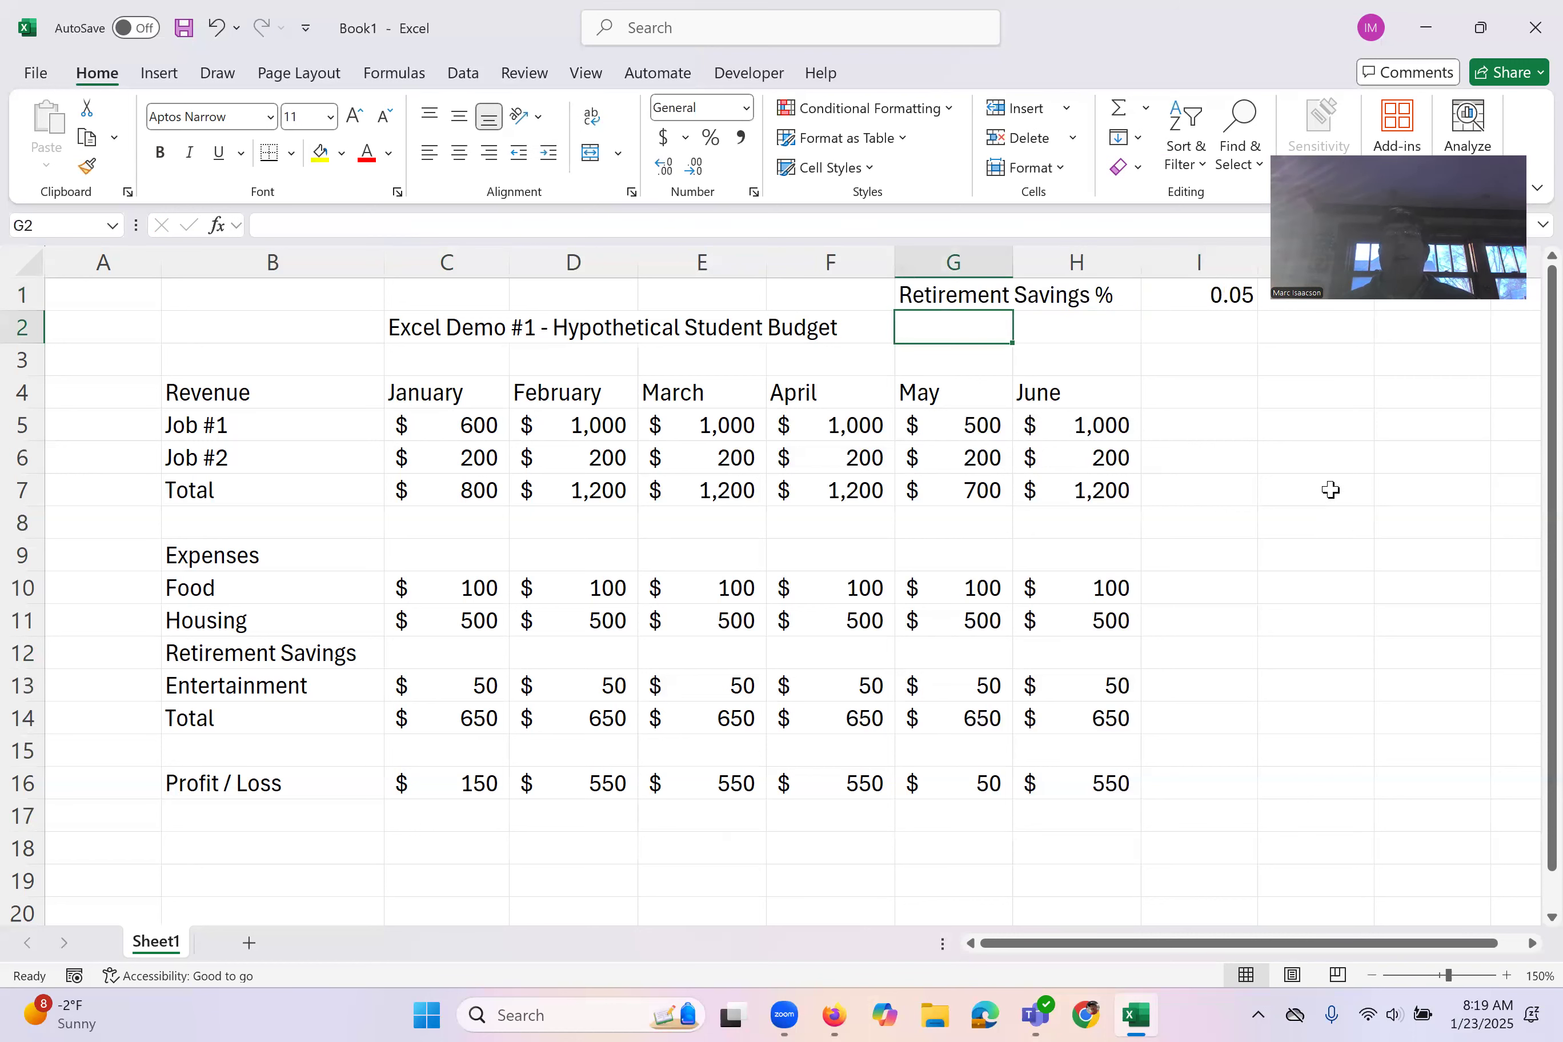
# Step: Format I1 as a percentage, and calculate January's retirement savings in C12 with =C7*I1
pyautogui.click(1194, 293)
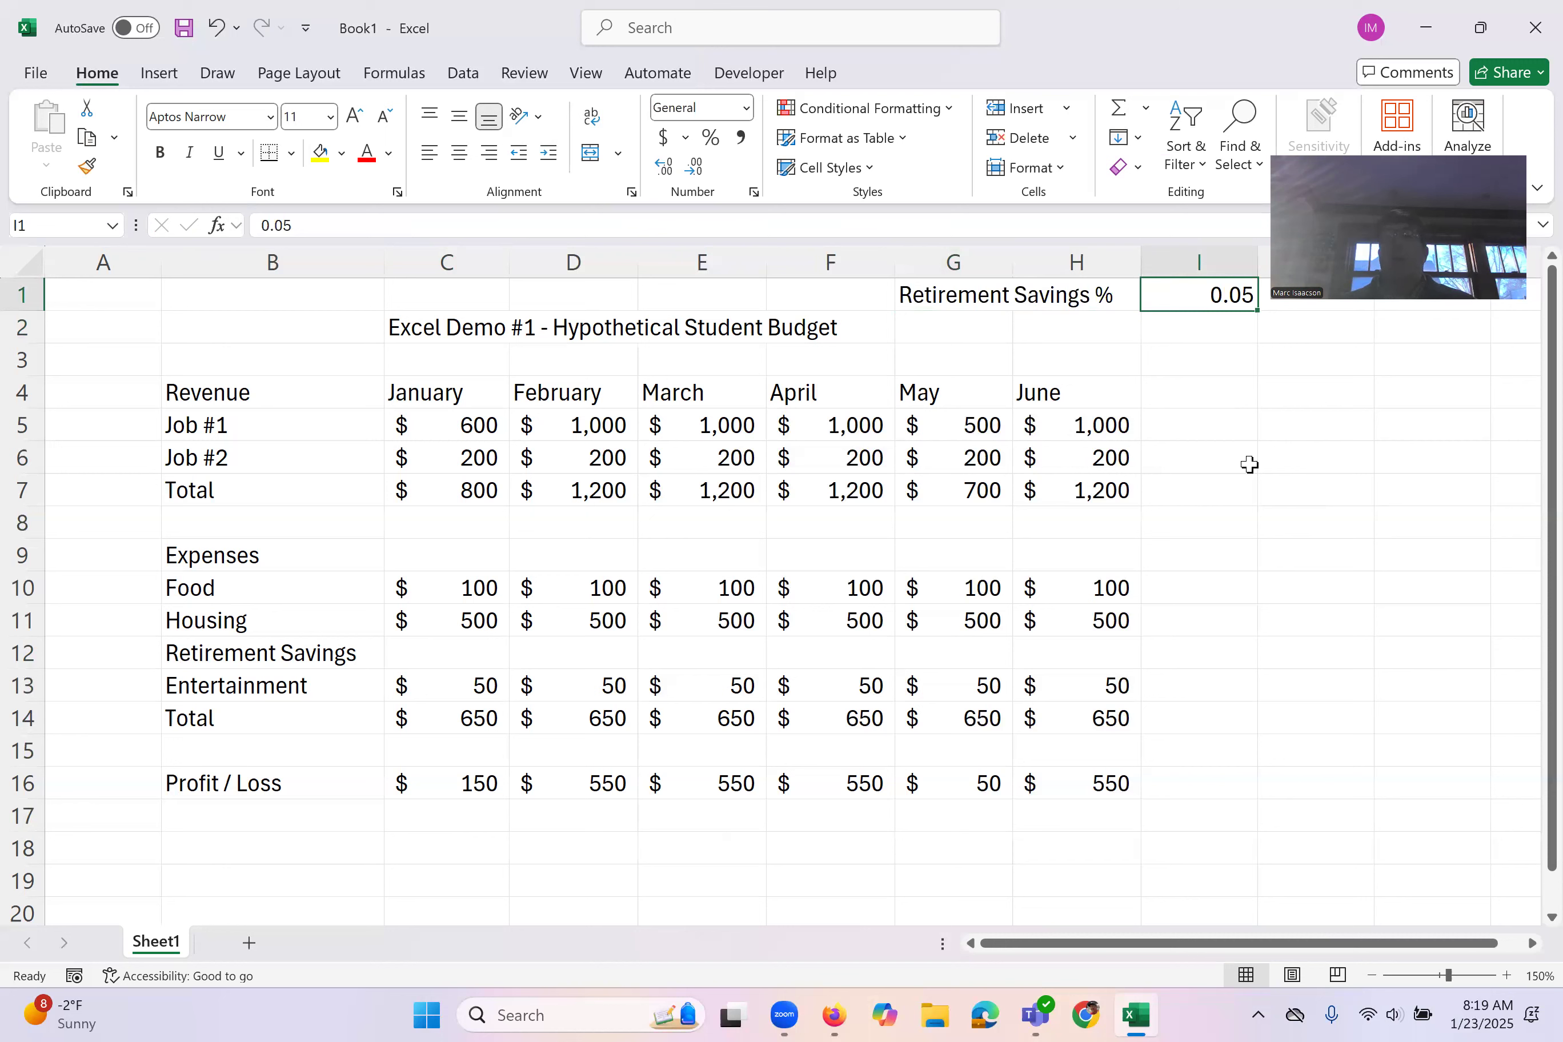
pyautogui.click(715, 139)
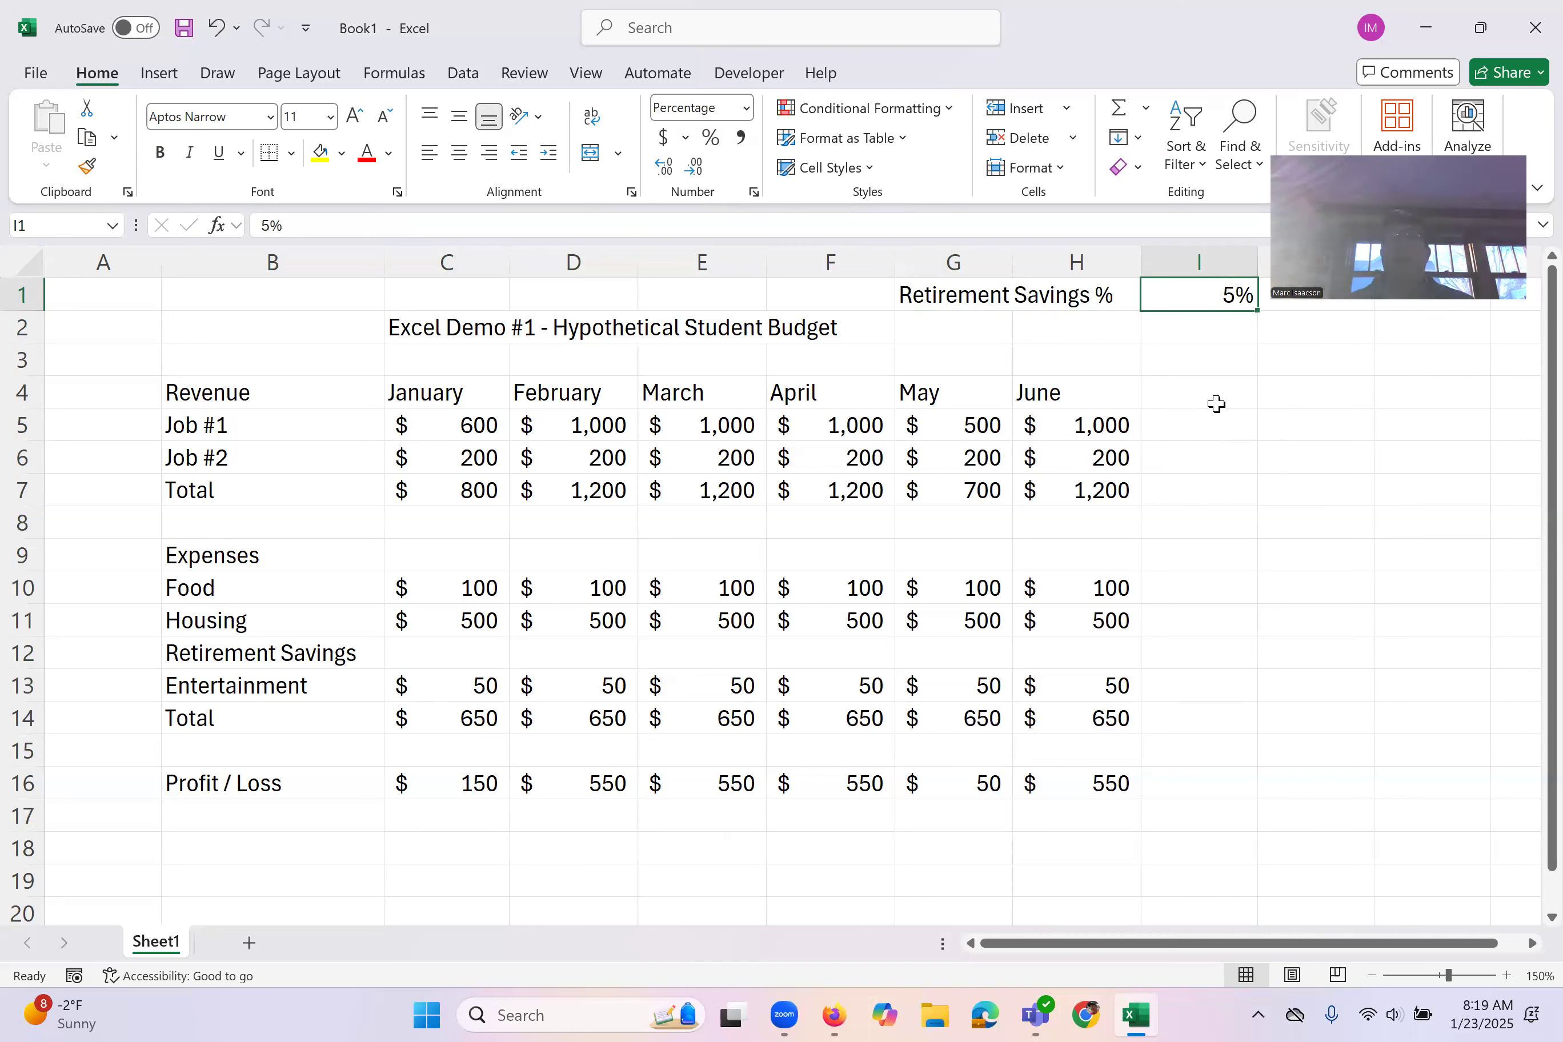
pyautogui.click(453, 659)
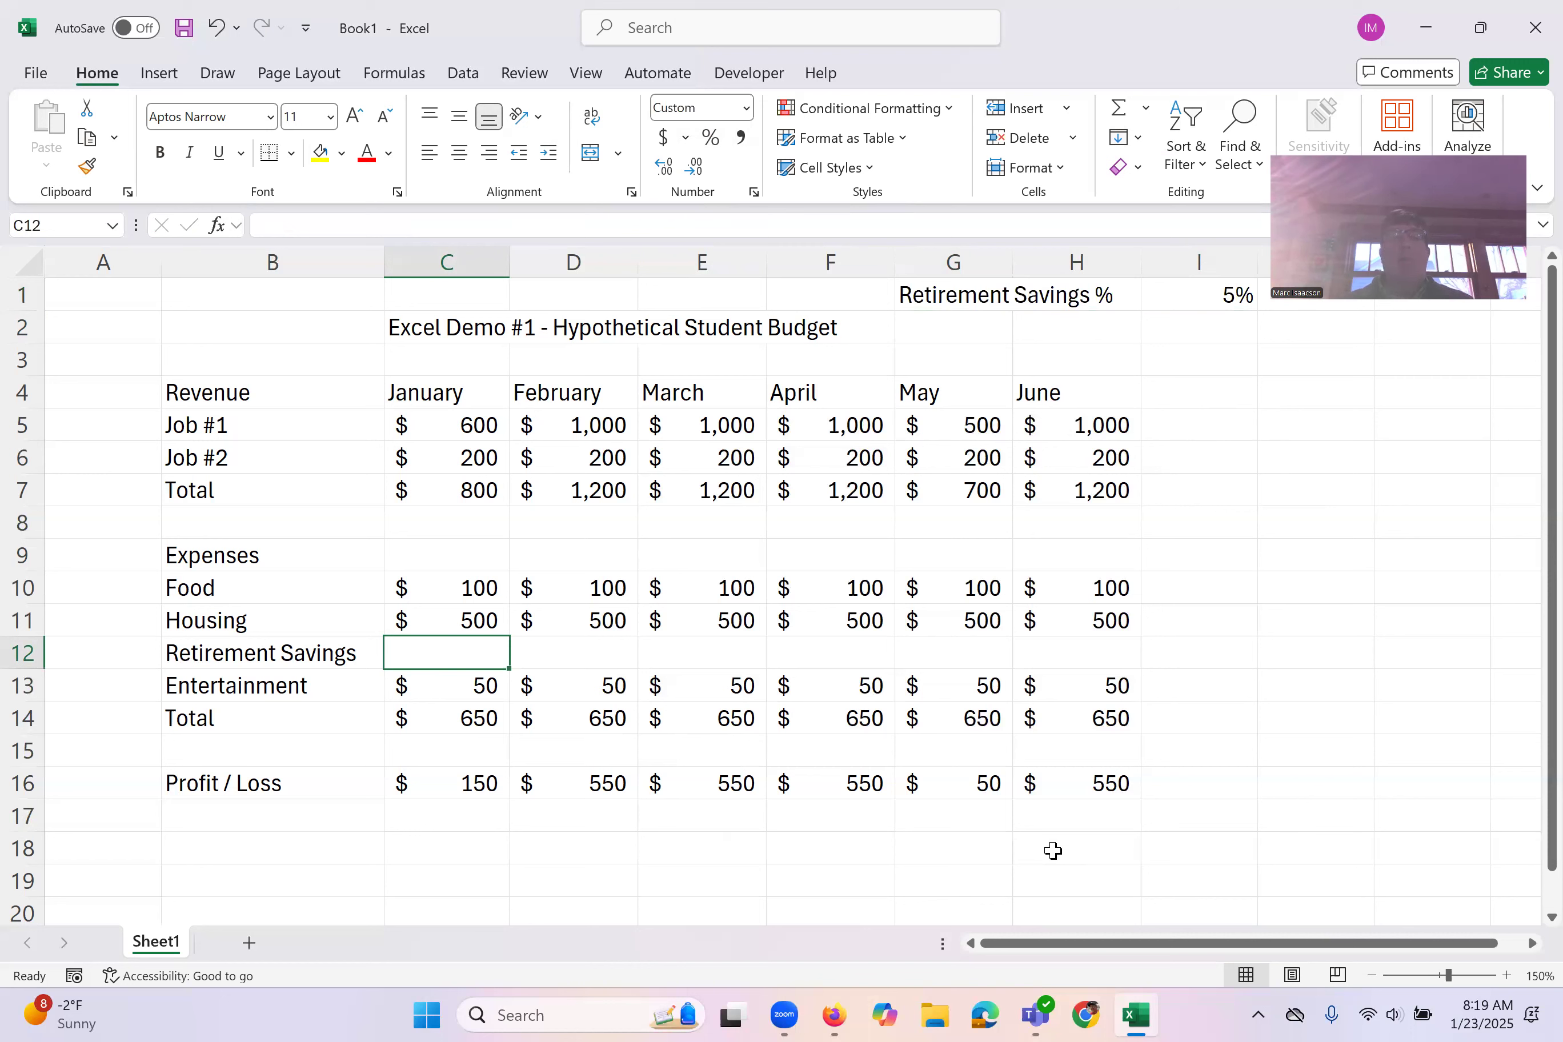
pyautogui.write('=')
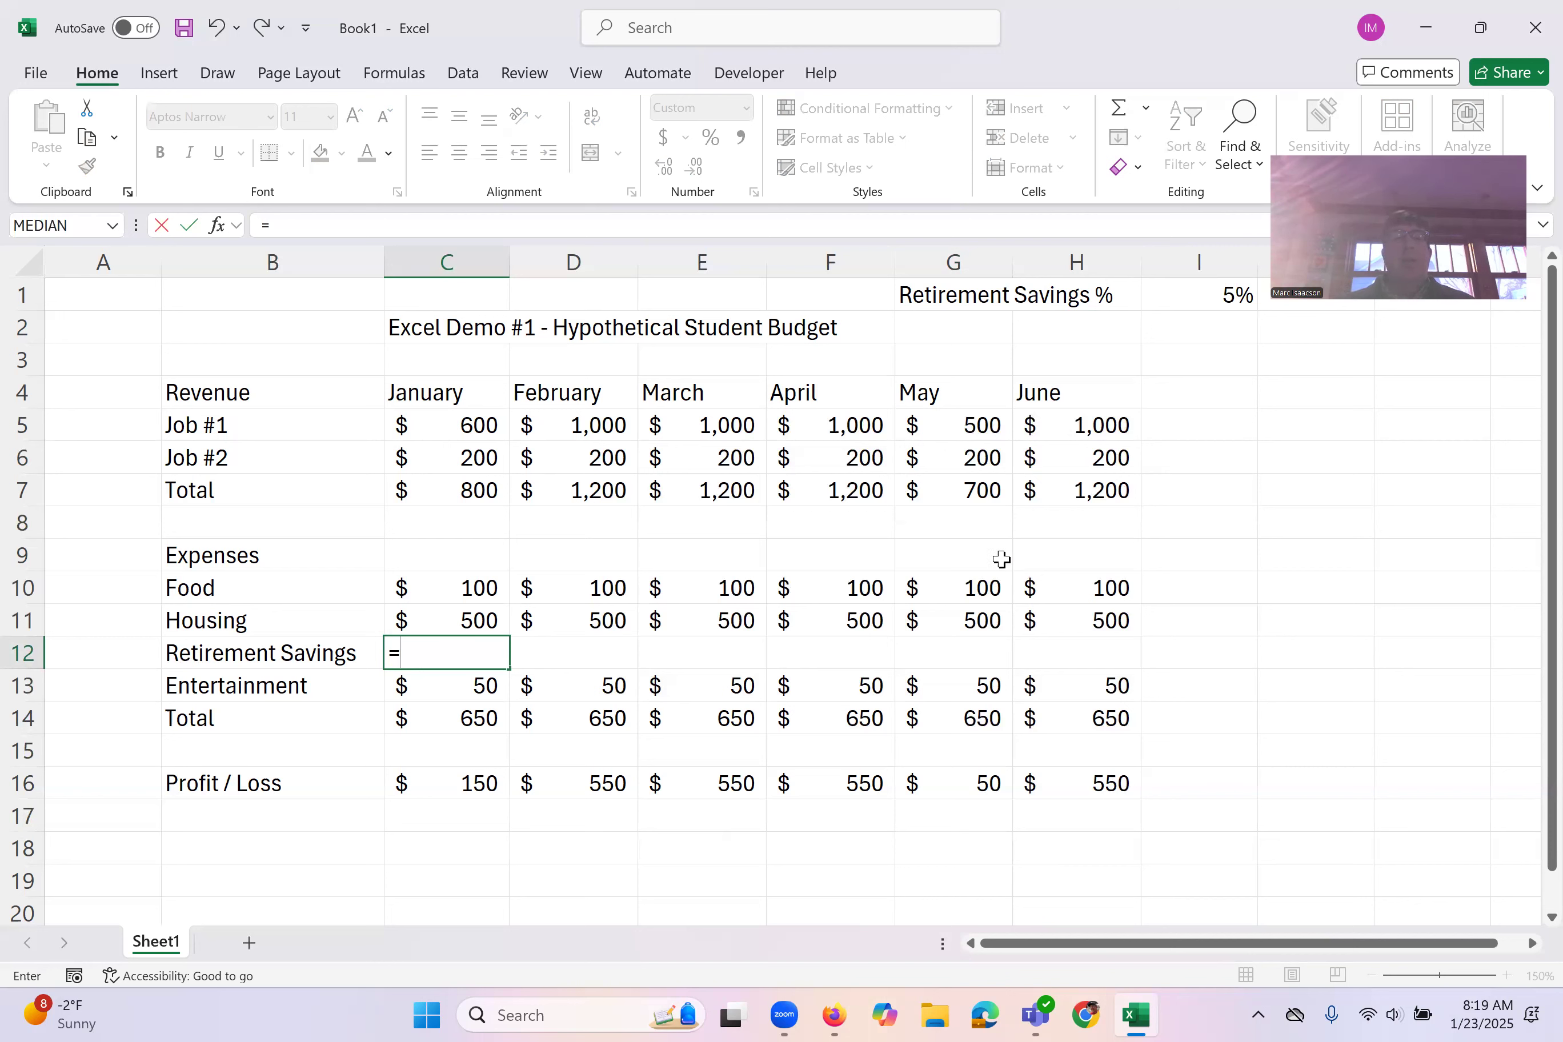
pyautogui.click(461, 493)
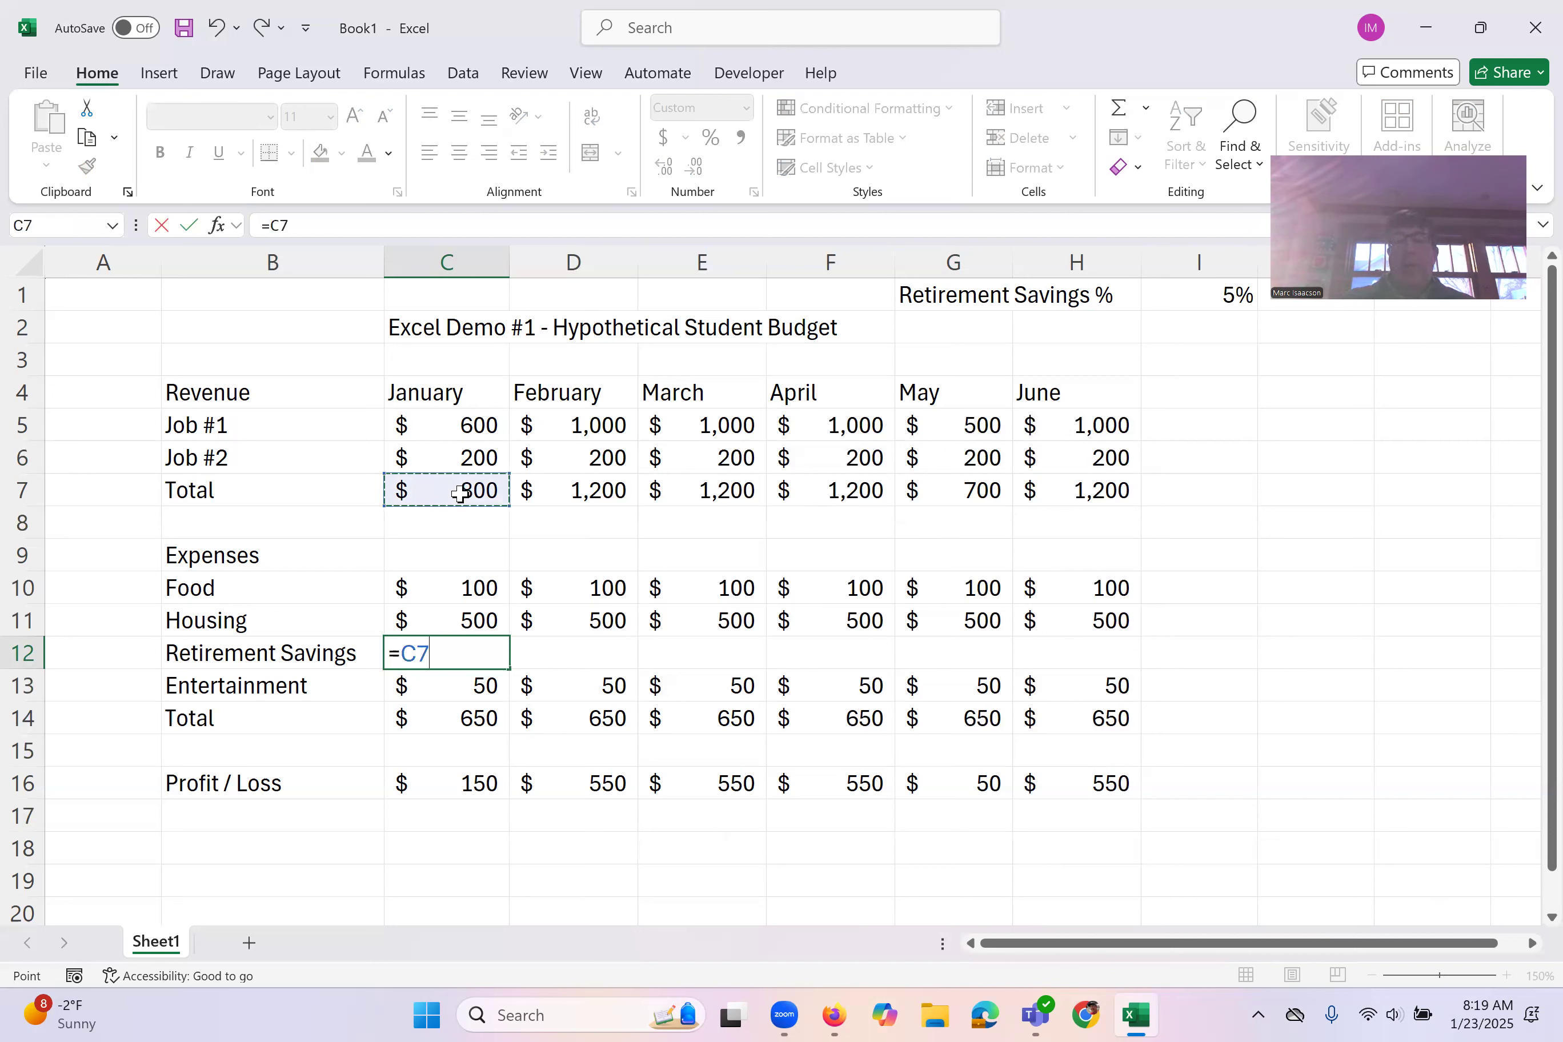
pyautogui.write('*')
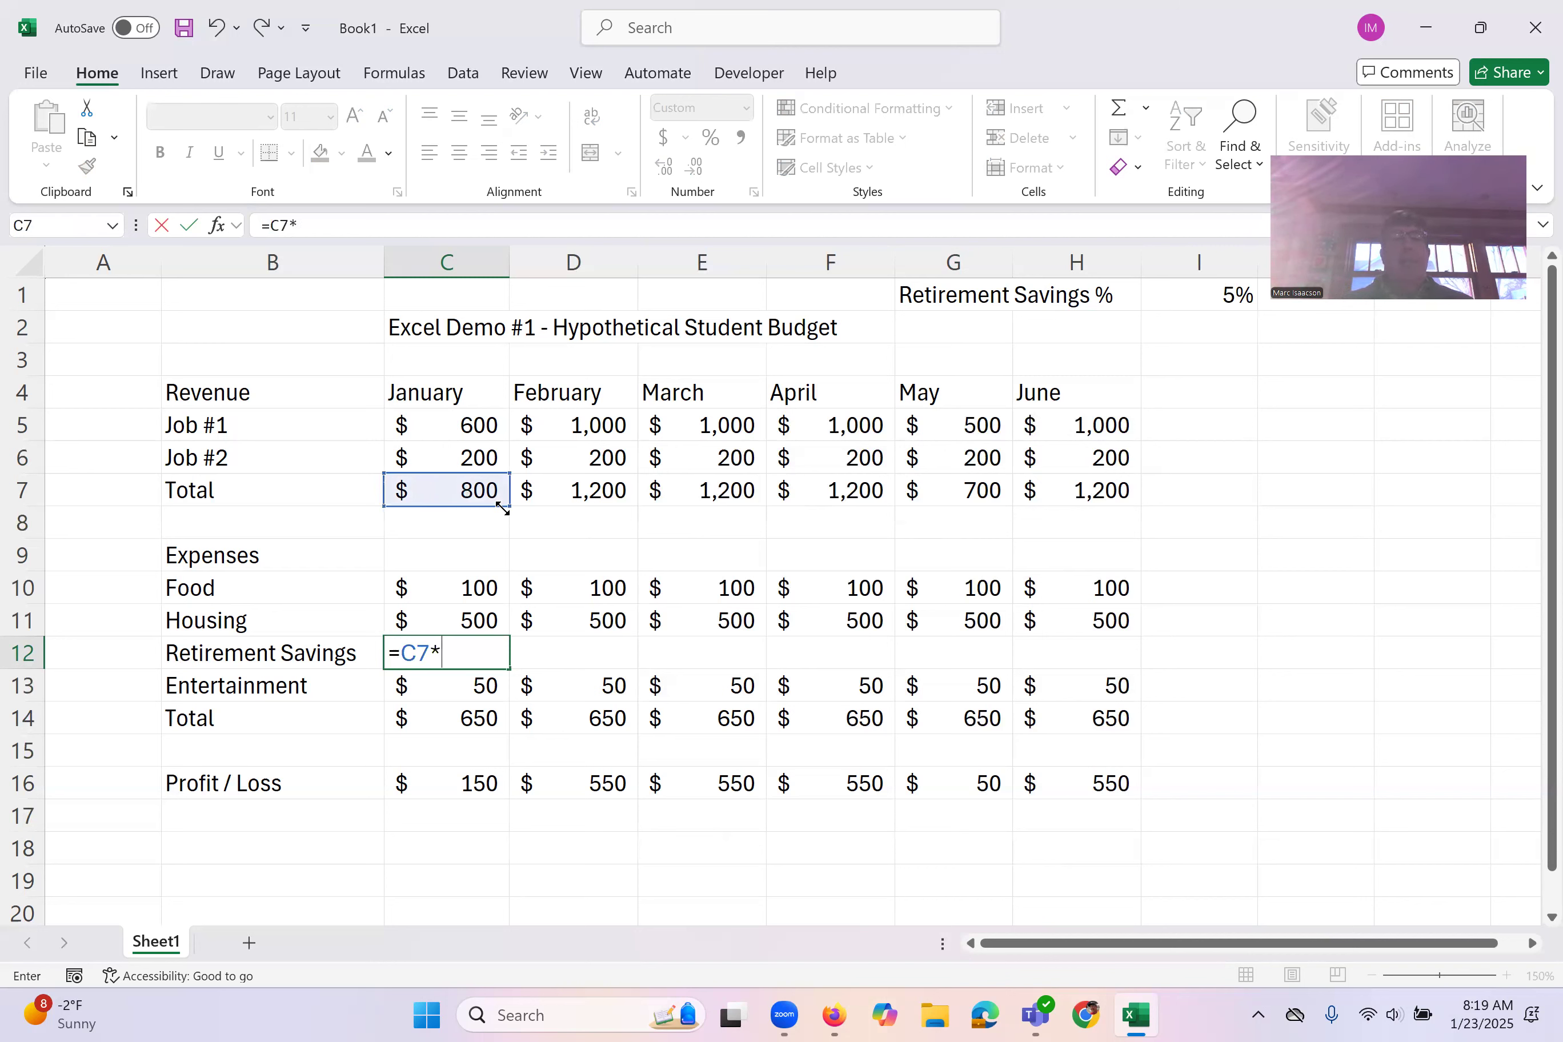
pyautogui.click(1186, 300)
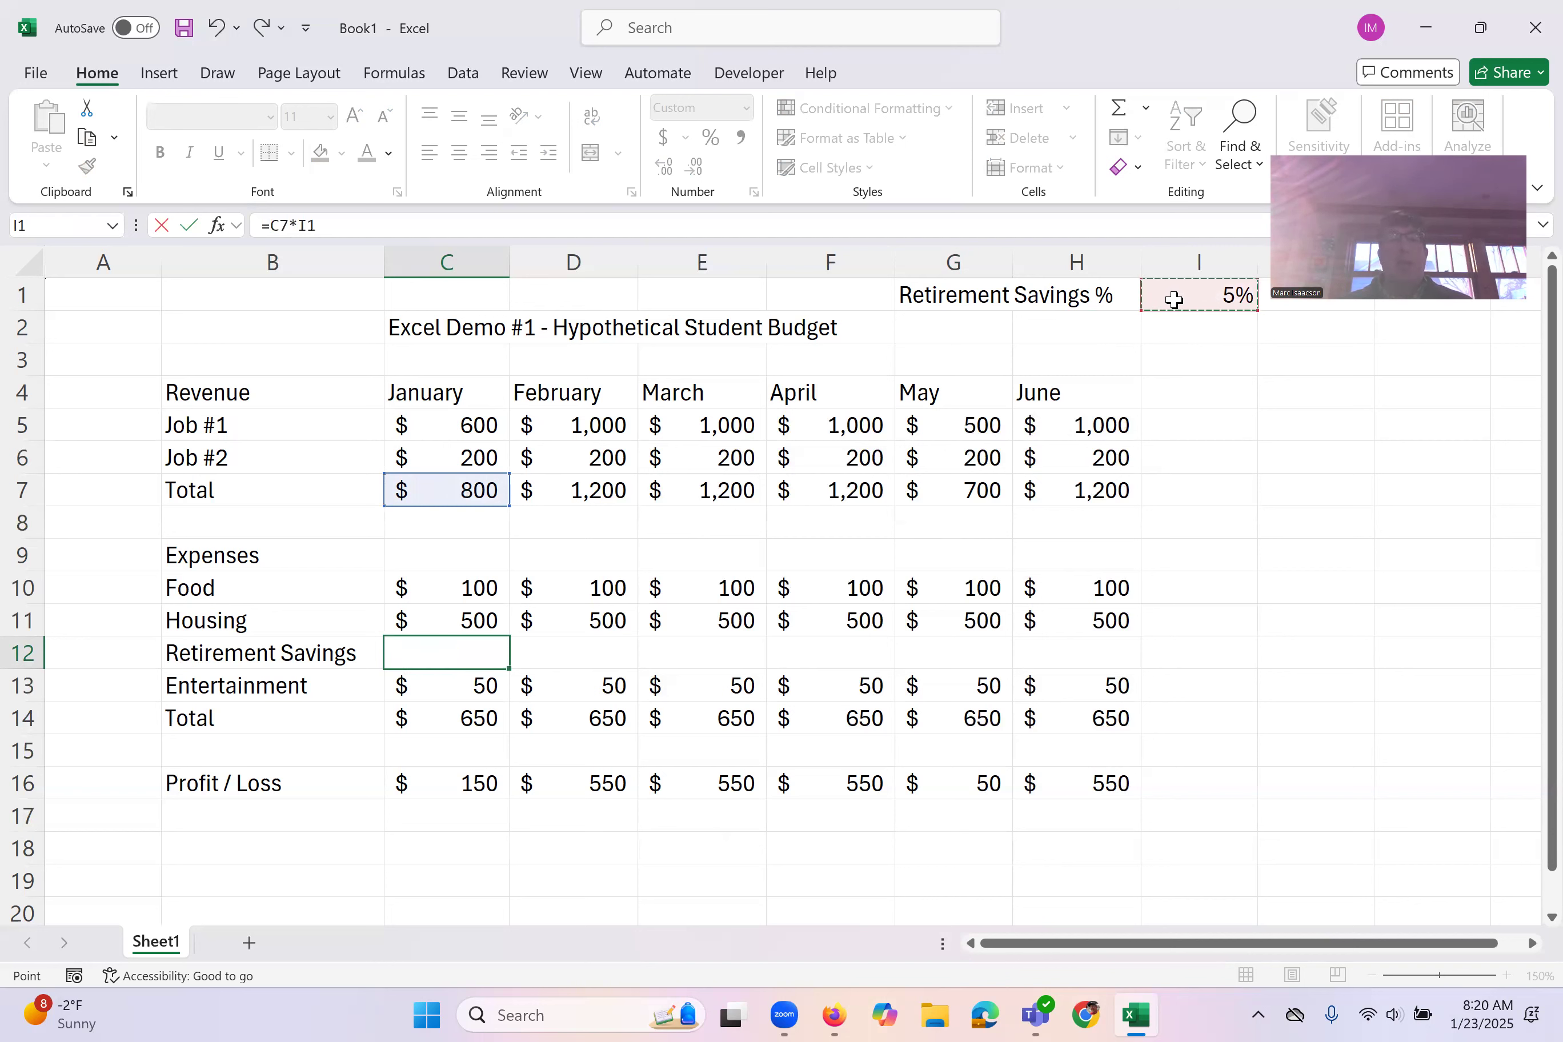
pyautogui.press('Return')
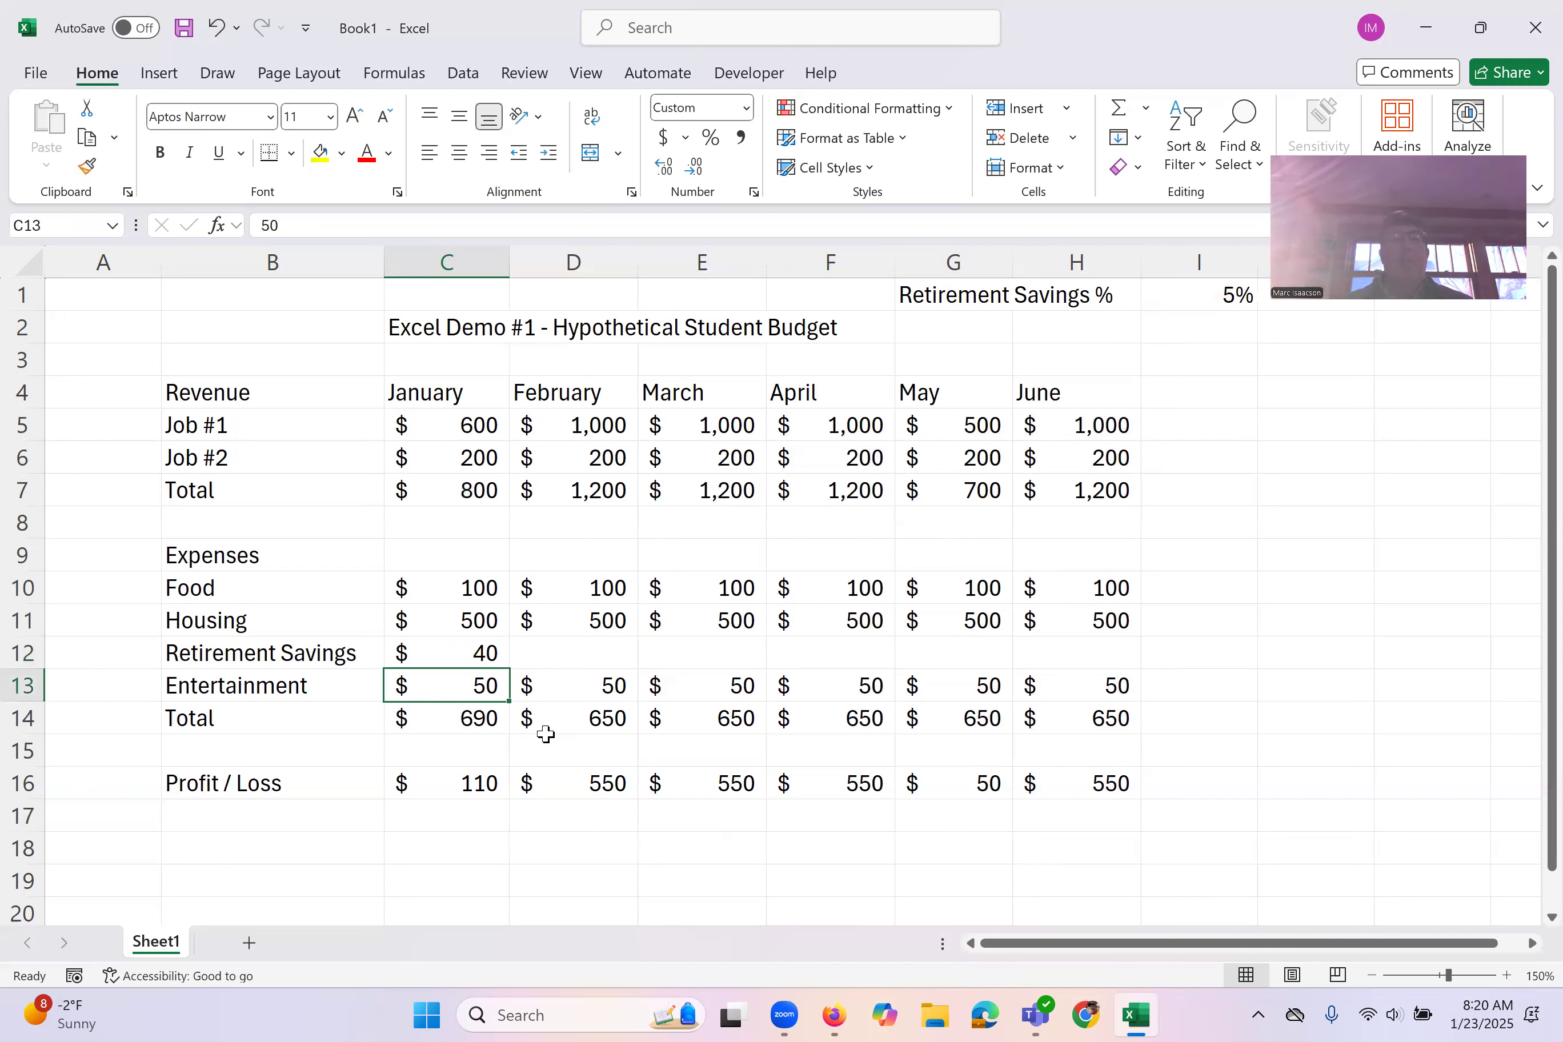
# Step: Inspect the formula behind January's expense total in C14 without changing it
pyautogui.click(428, 719)
pyautogui.doubleClick(428, 719)
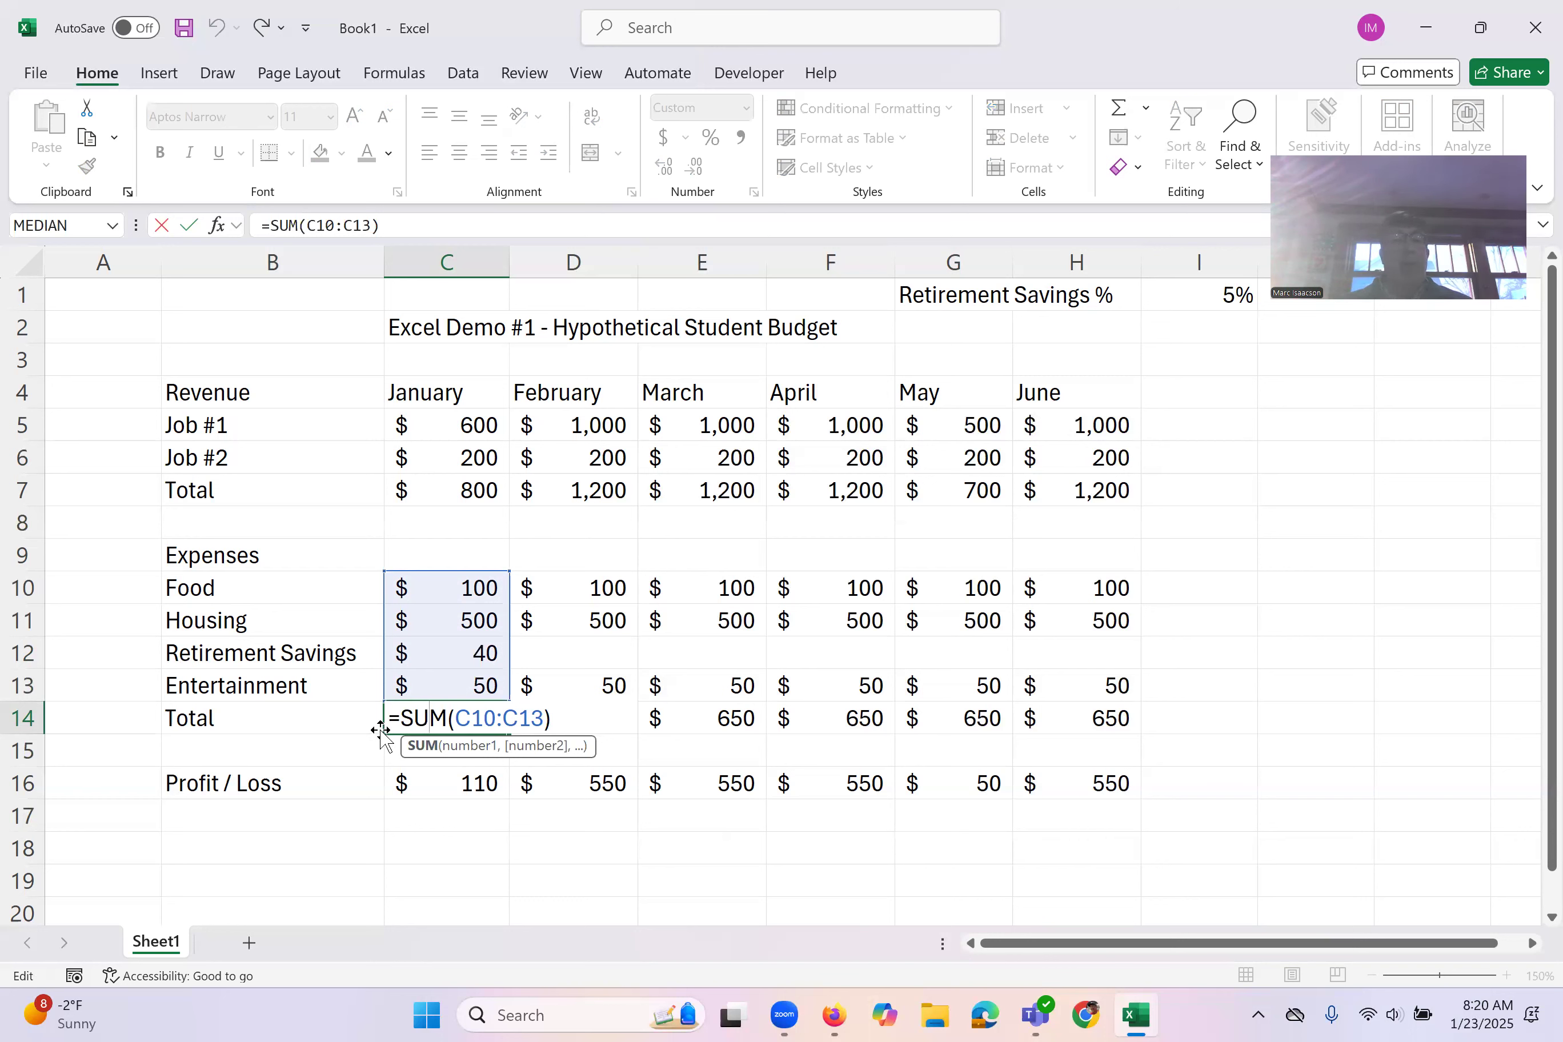
pyautogui.press('Return')
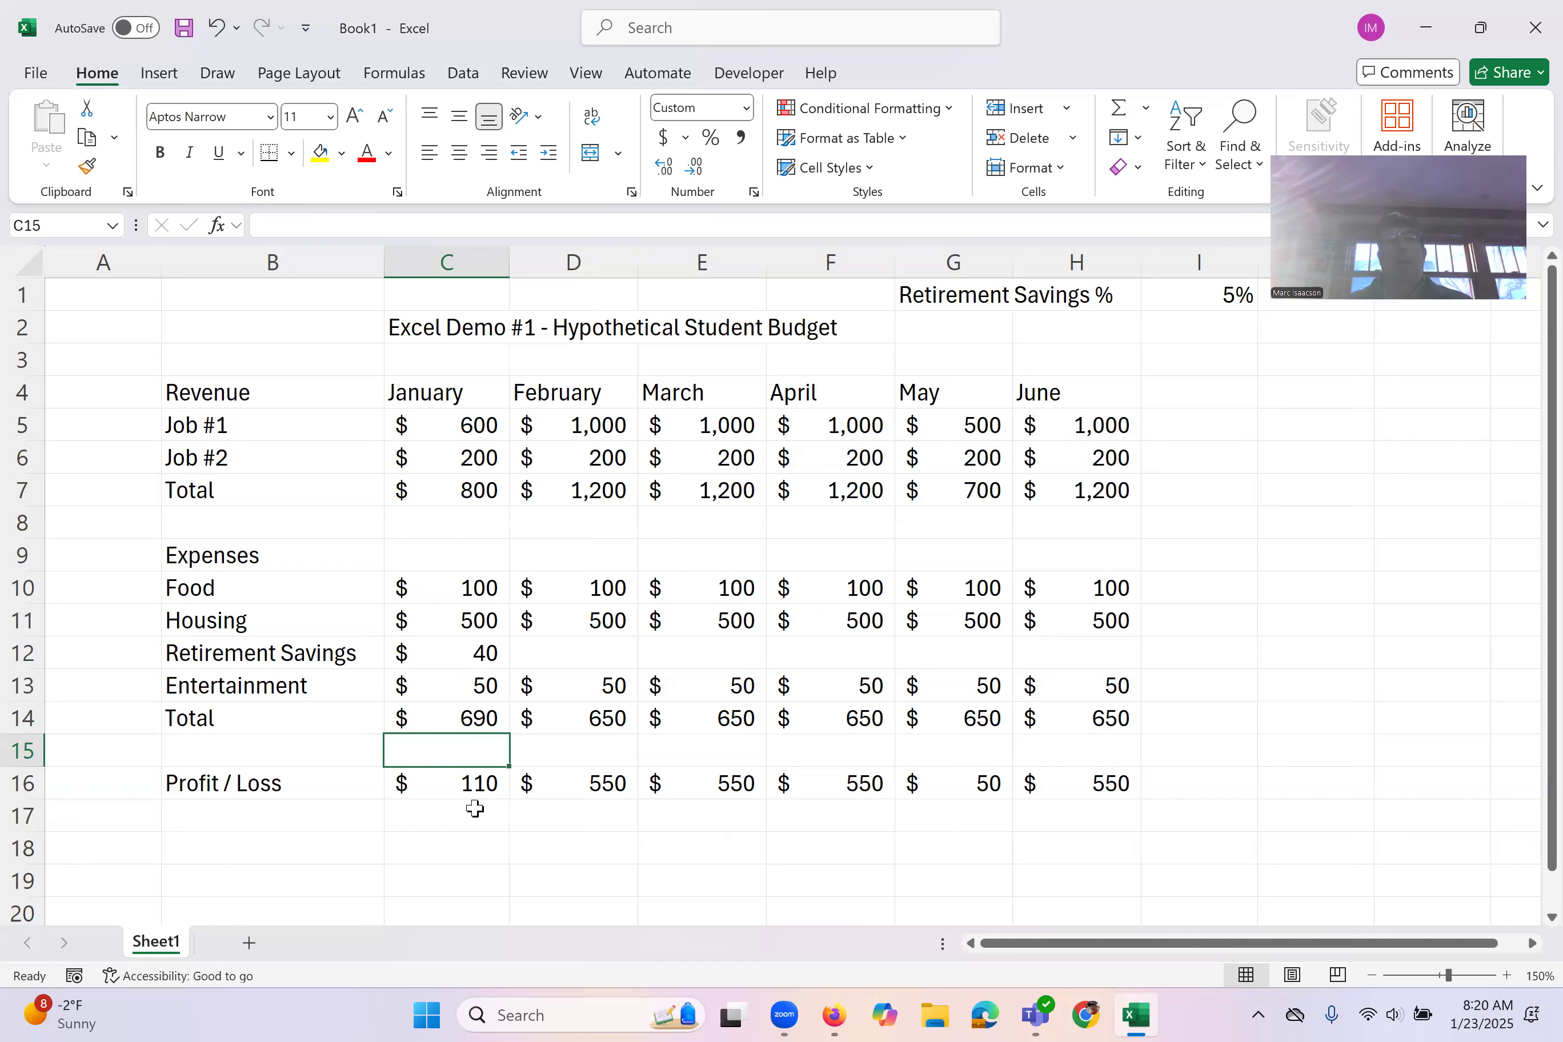
# Step: Try to fill January's retirement savings formula from C12 into February's cell D12
pyautogui.click(449, 650)
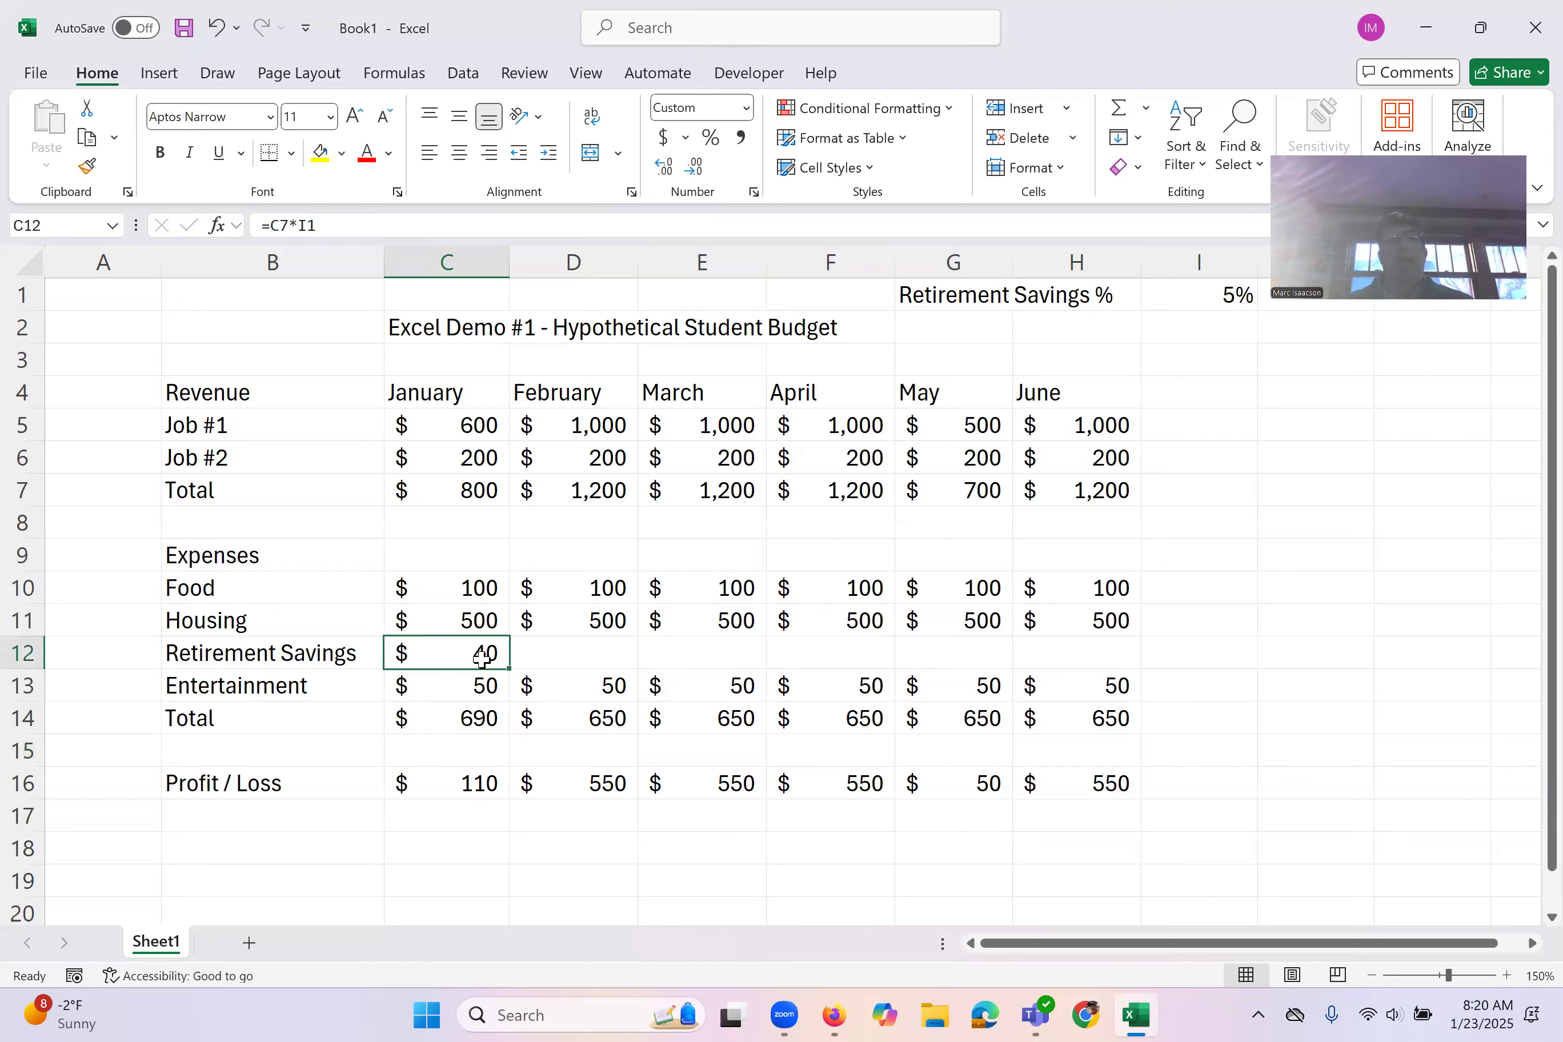
pyautogui.doubleClick(448, 652)
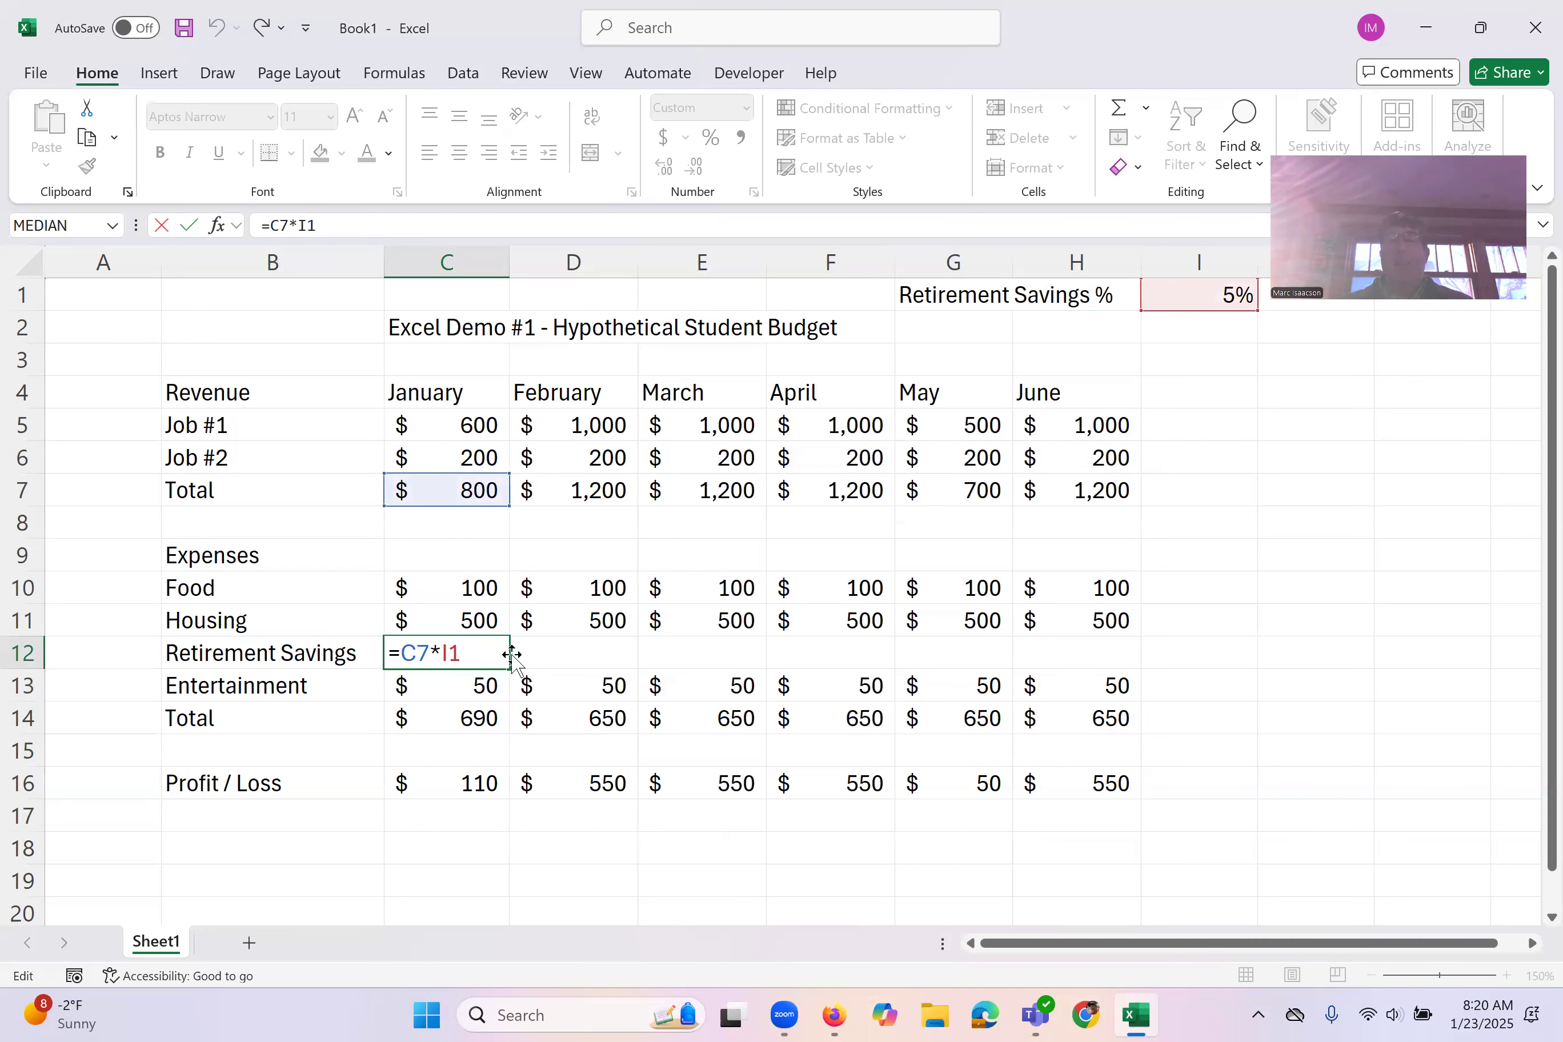
pyautogui.press('Return')
pyautogui.click(456, 650)
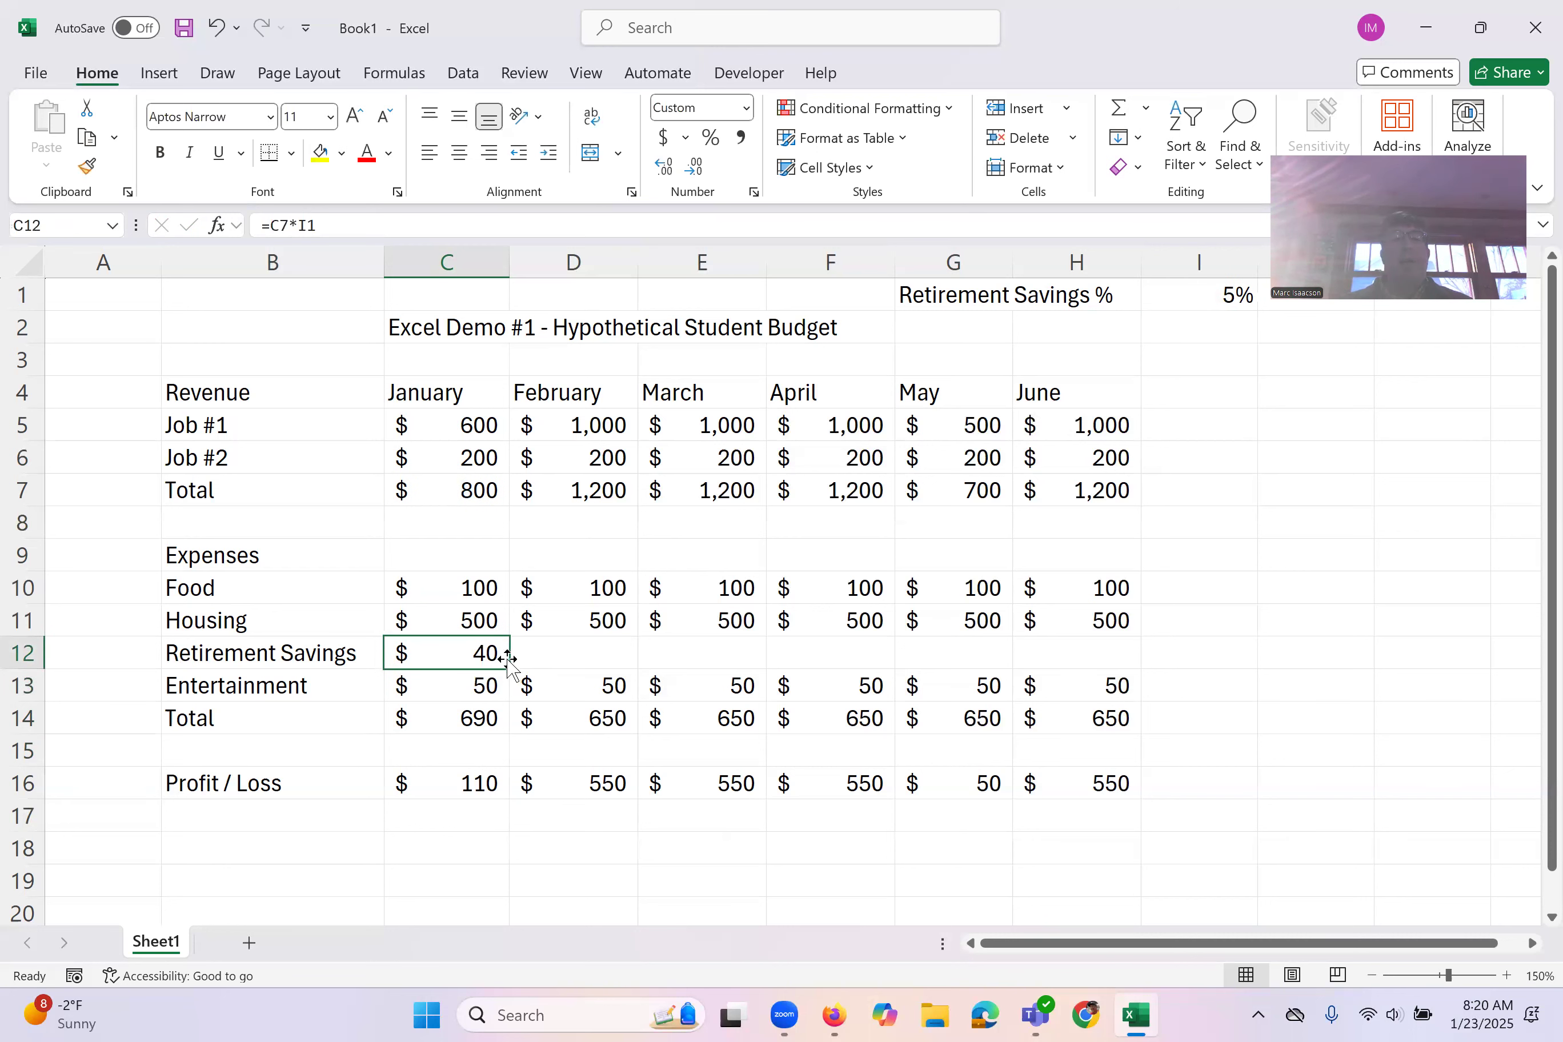
pyautogui.moveTo(510, 674); pyautogui.dragTo(577, 653)
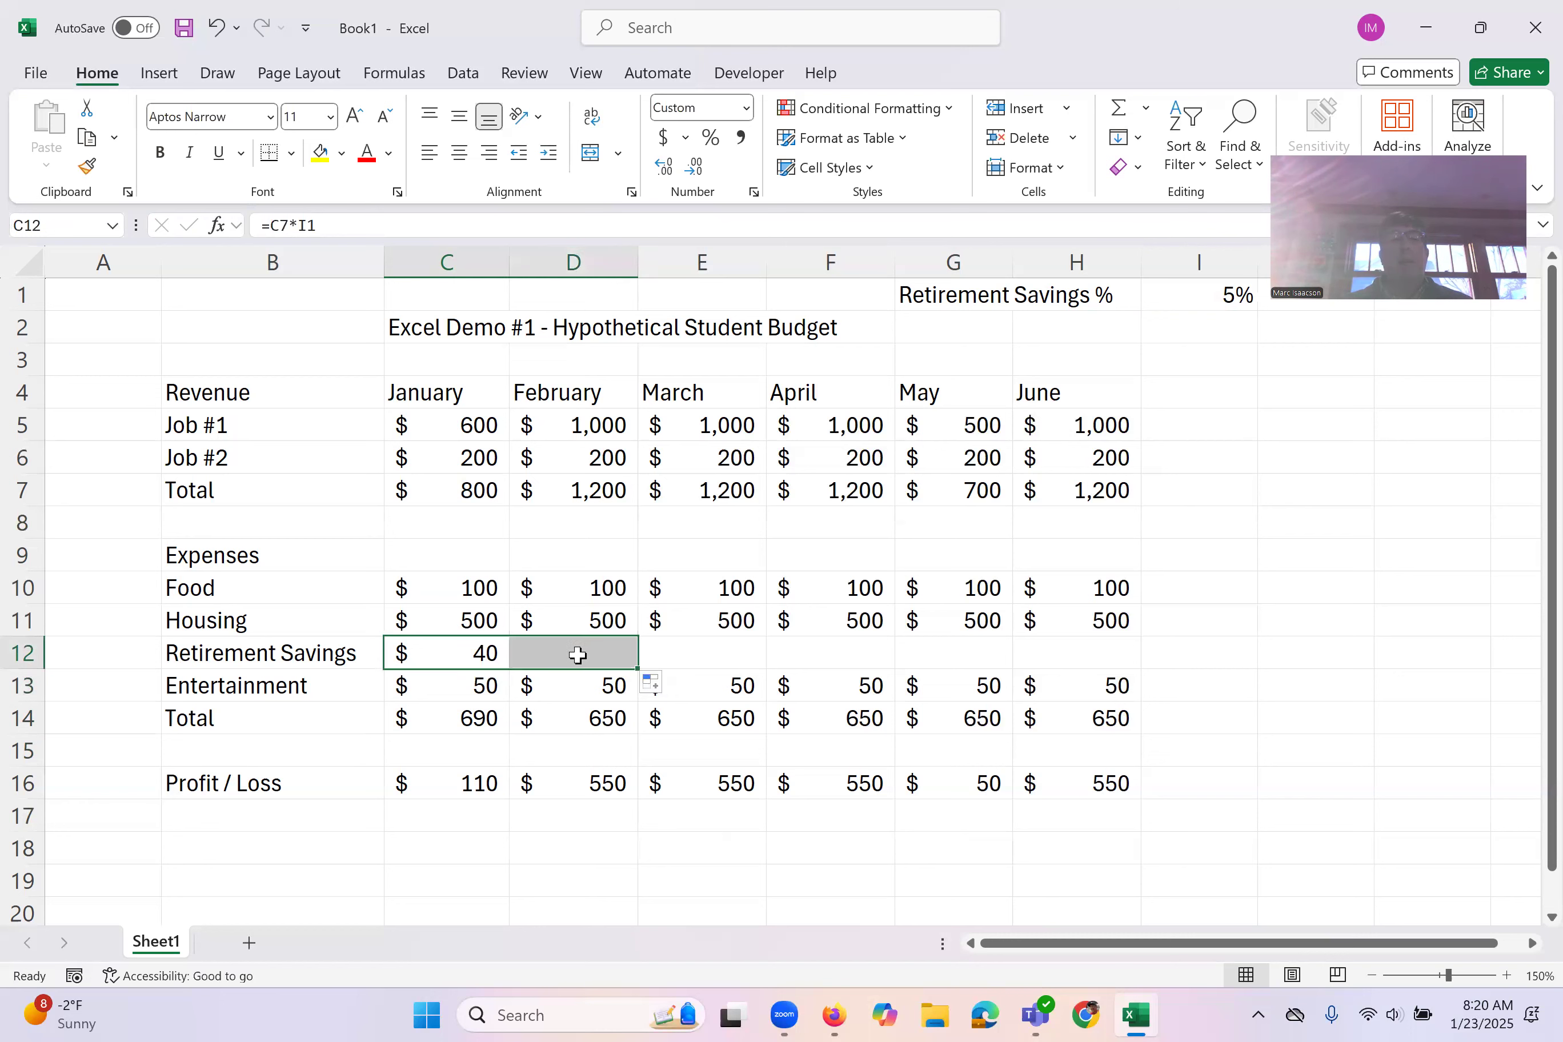
# Step: Inspect the cell references of the copied formula in D12, and clear the formula from the cell
pyautogui.click(577, 653)
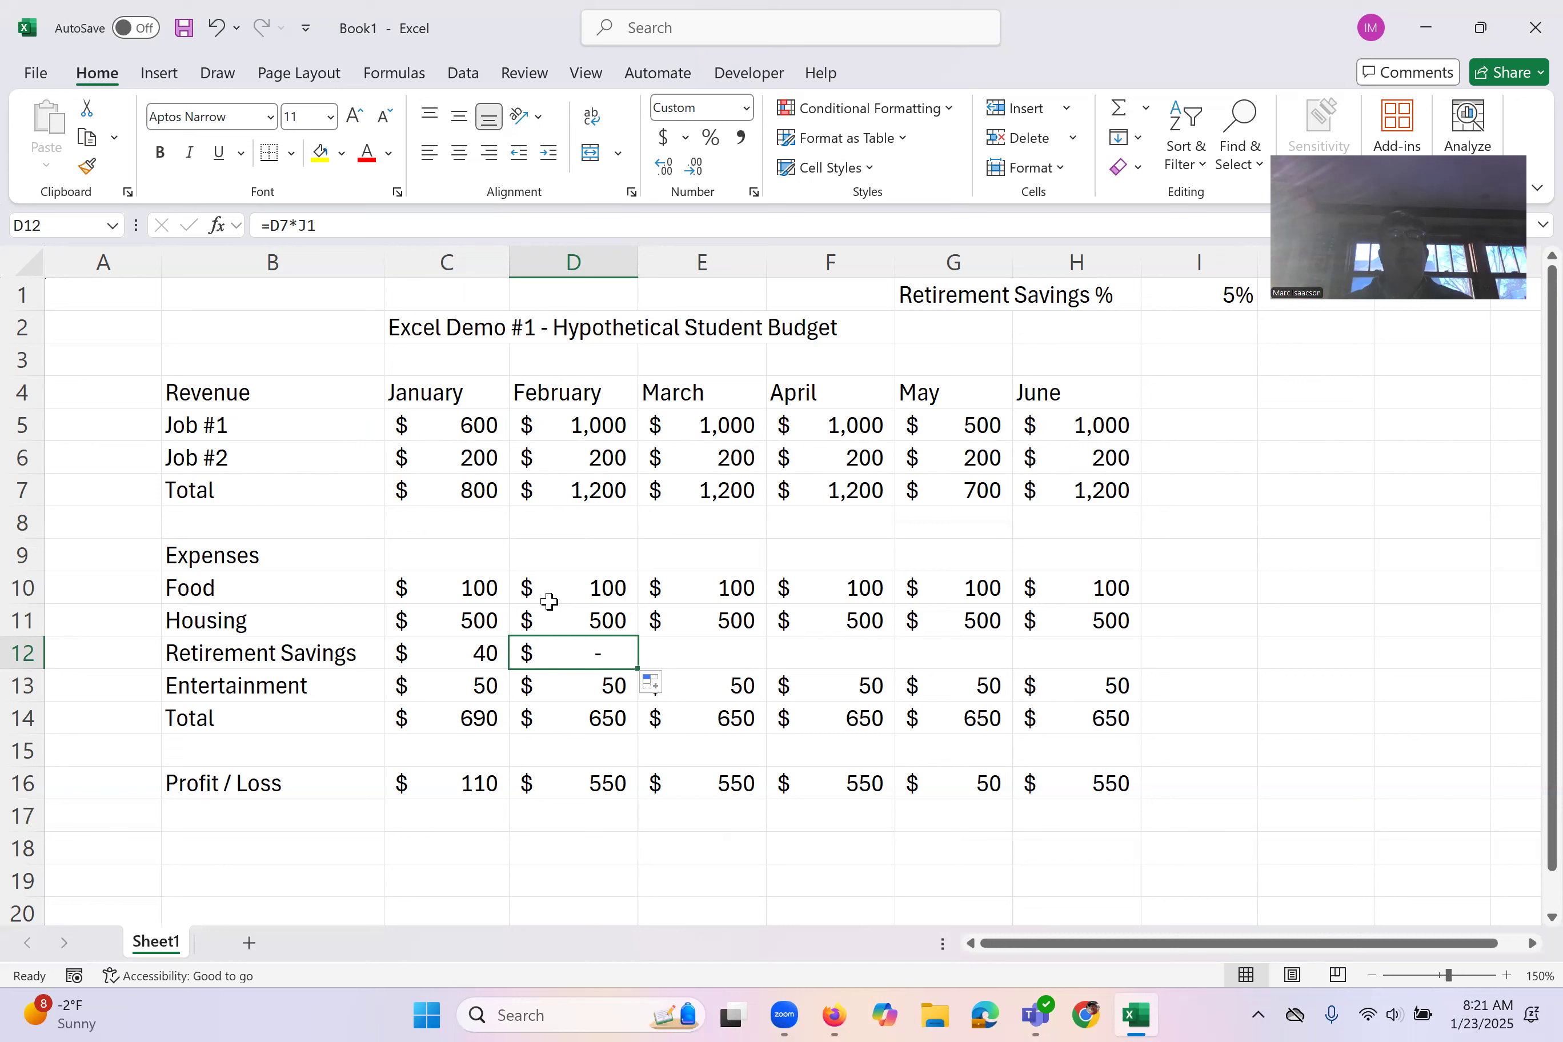
pyautogui.doubleClick(555, 652)
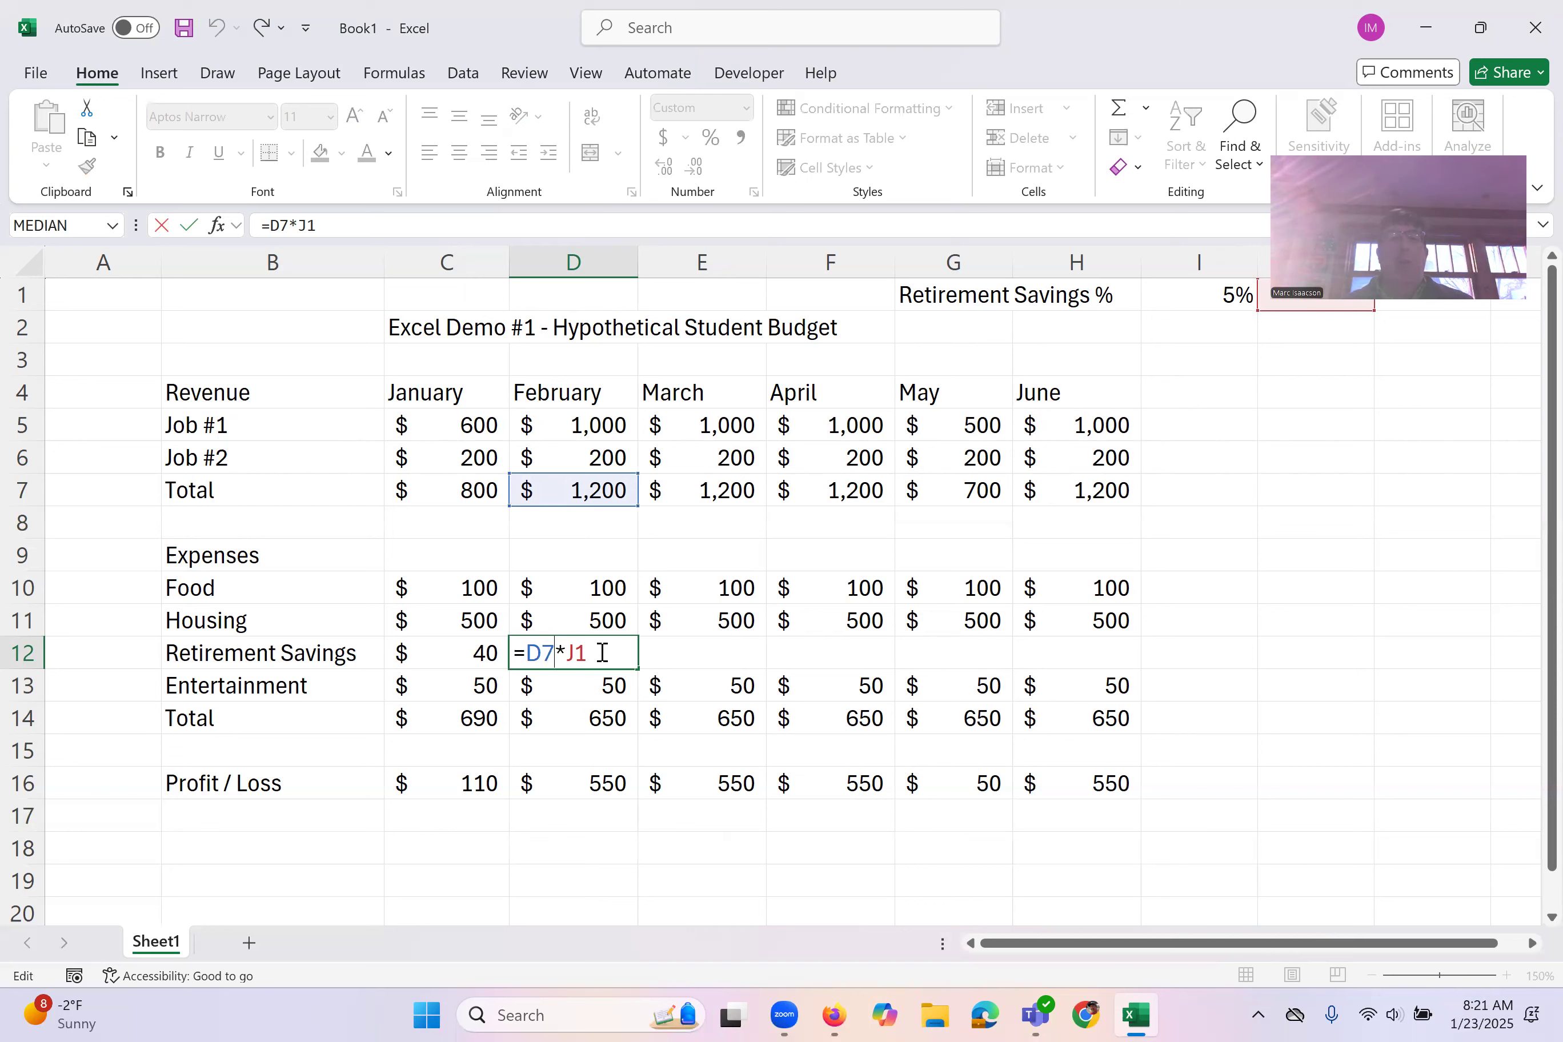
pyautogui.press('BackSpace')
pyautogui.press('BackSpace')
pyautogui.press('BackSpace')
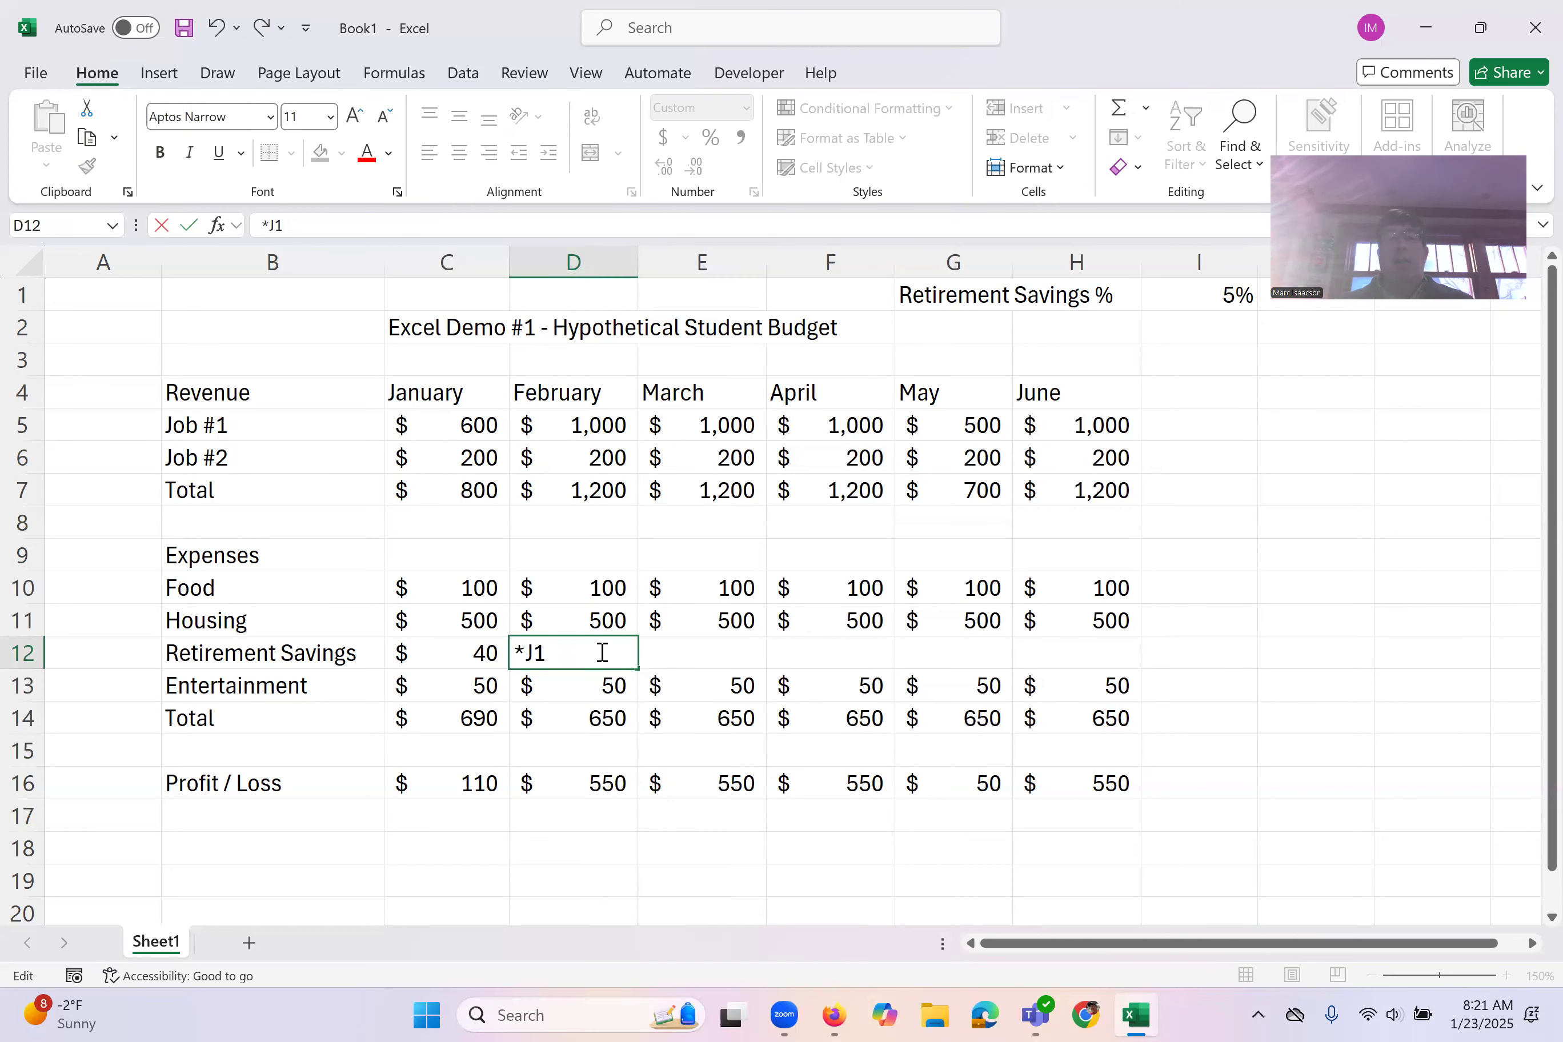
pyautogui.press('Delete')
pyautogui.press('Delete')
pyautogui.press('Delete')
# Step: Make the savings percentage reference absolute in January's retirement savings formula in C12, so it reads =C7*$I$1
pyautogui.click(444, 651)
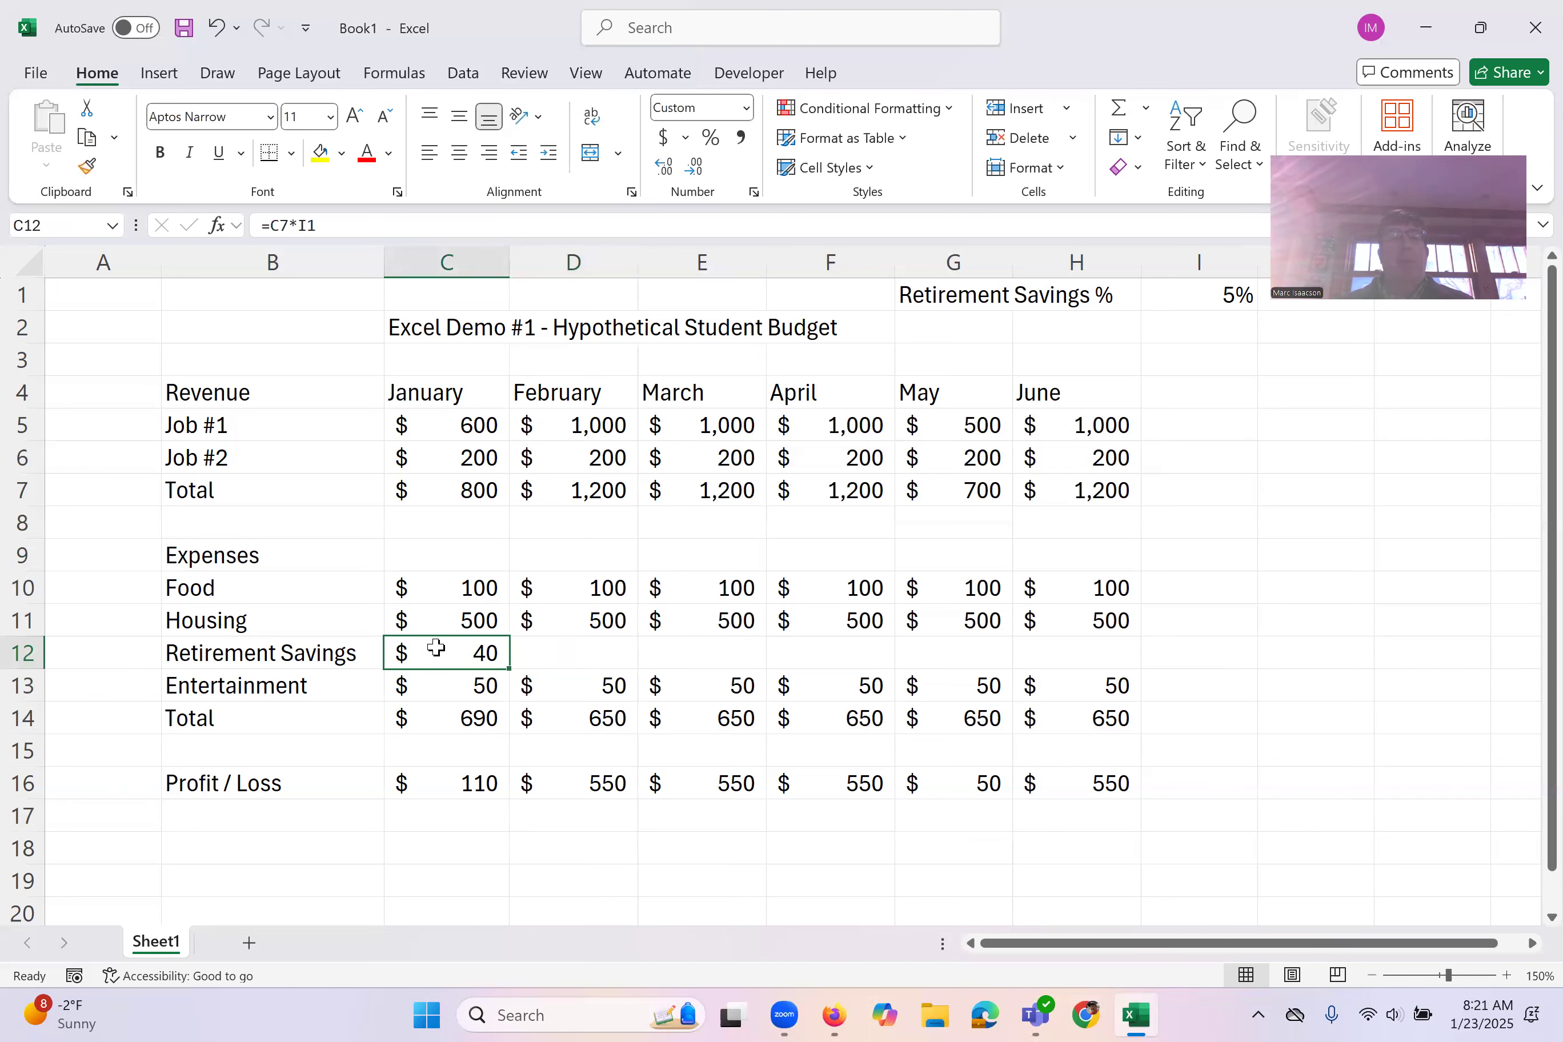
pyautogui.doubleClick(440, 648)
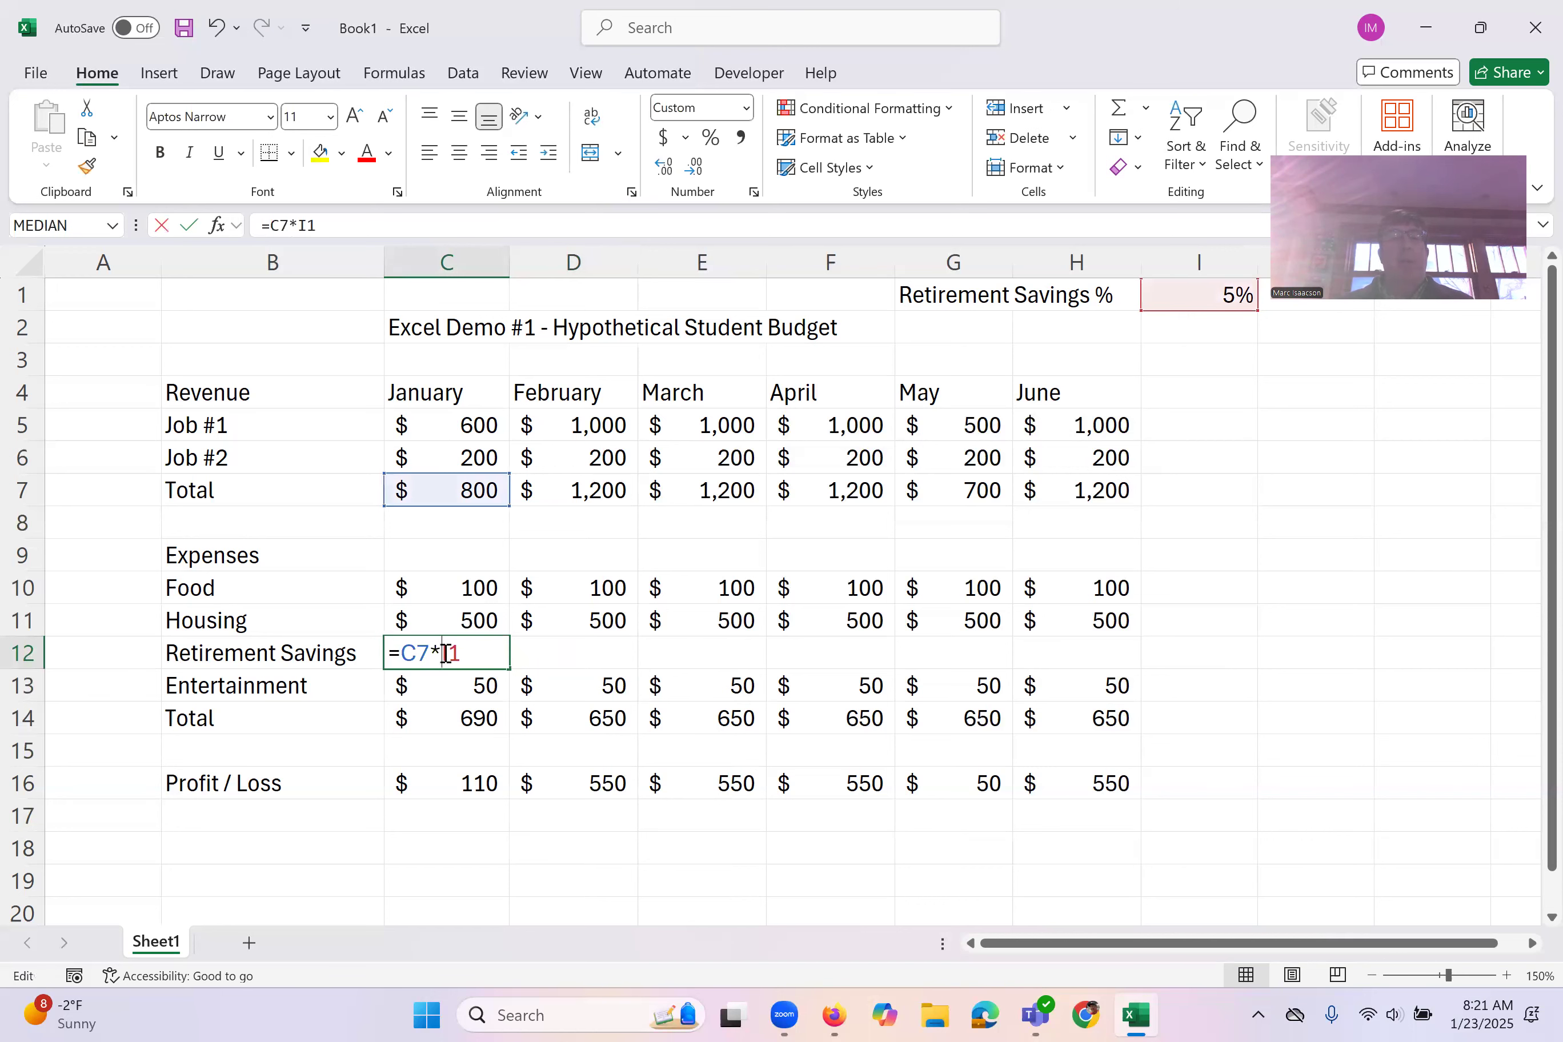
pyautogui.click(299, 224)
pyautogui.write('$')
pyautogui.press('Right')
pyautogui.write('$')
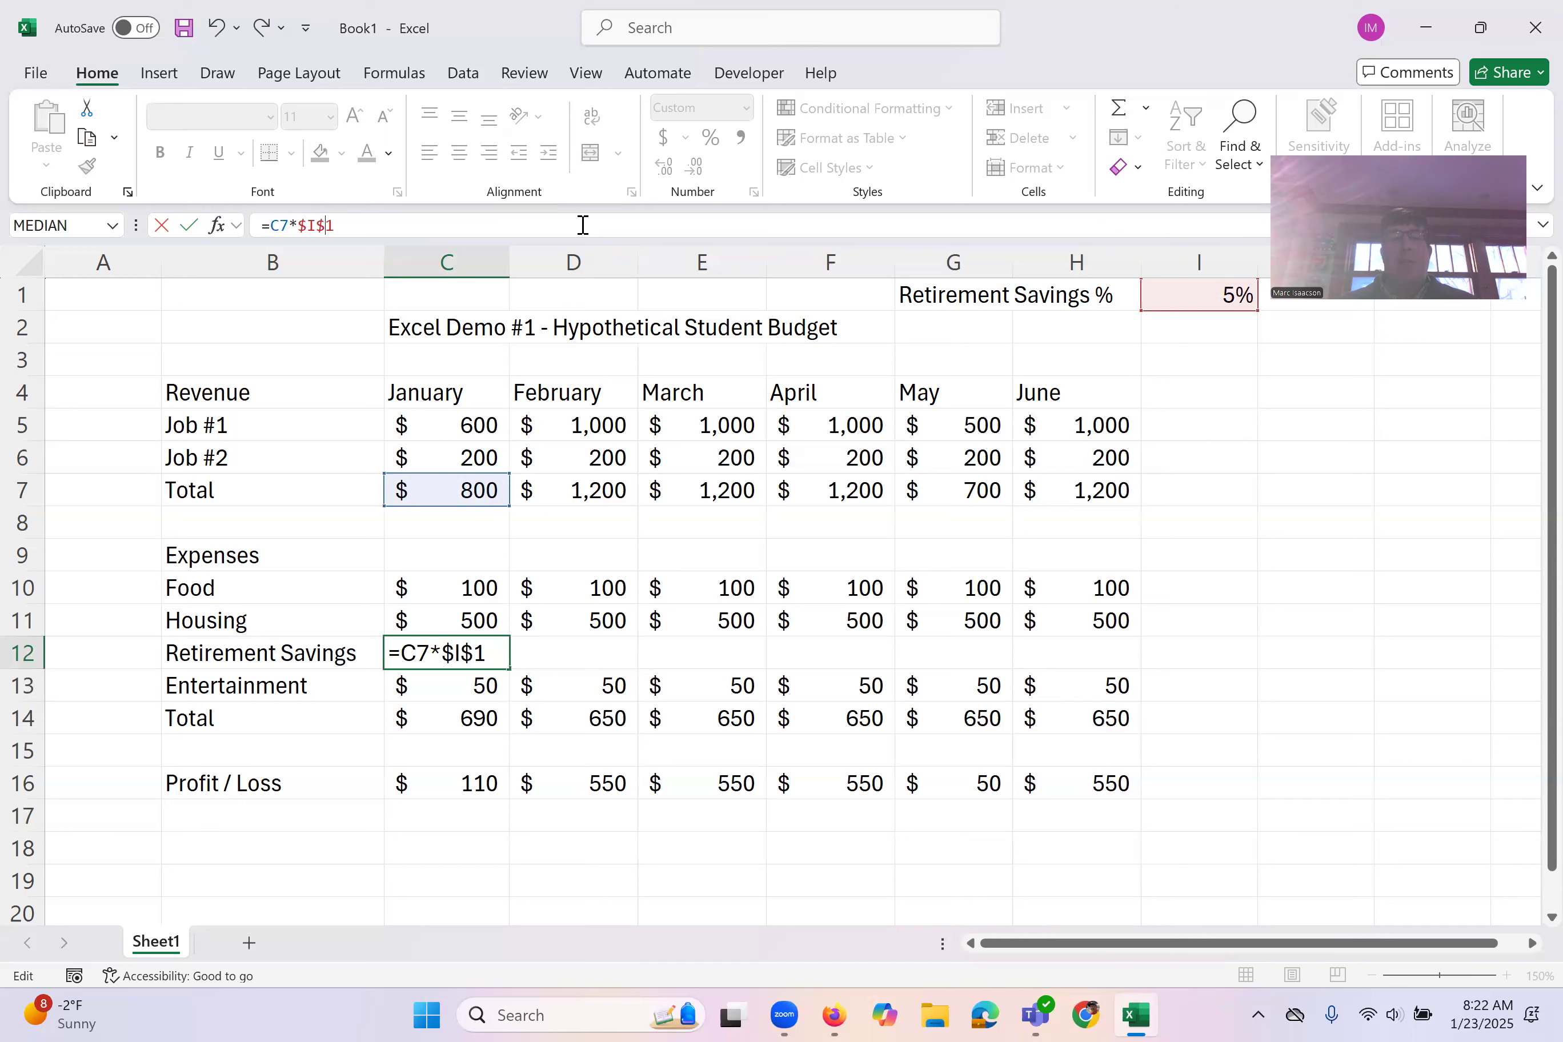
pyautogui.press('Return')
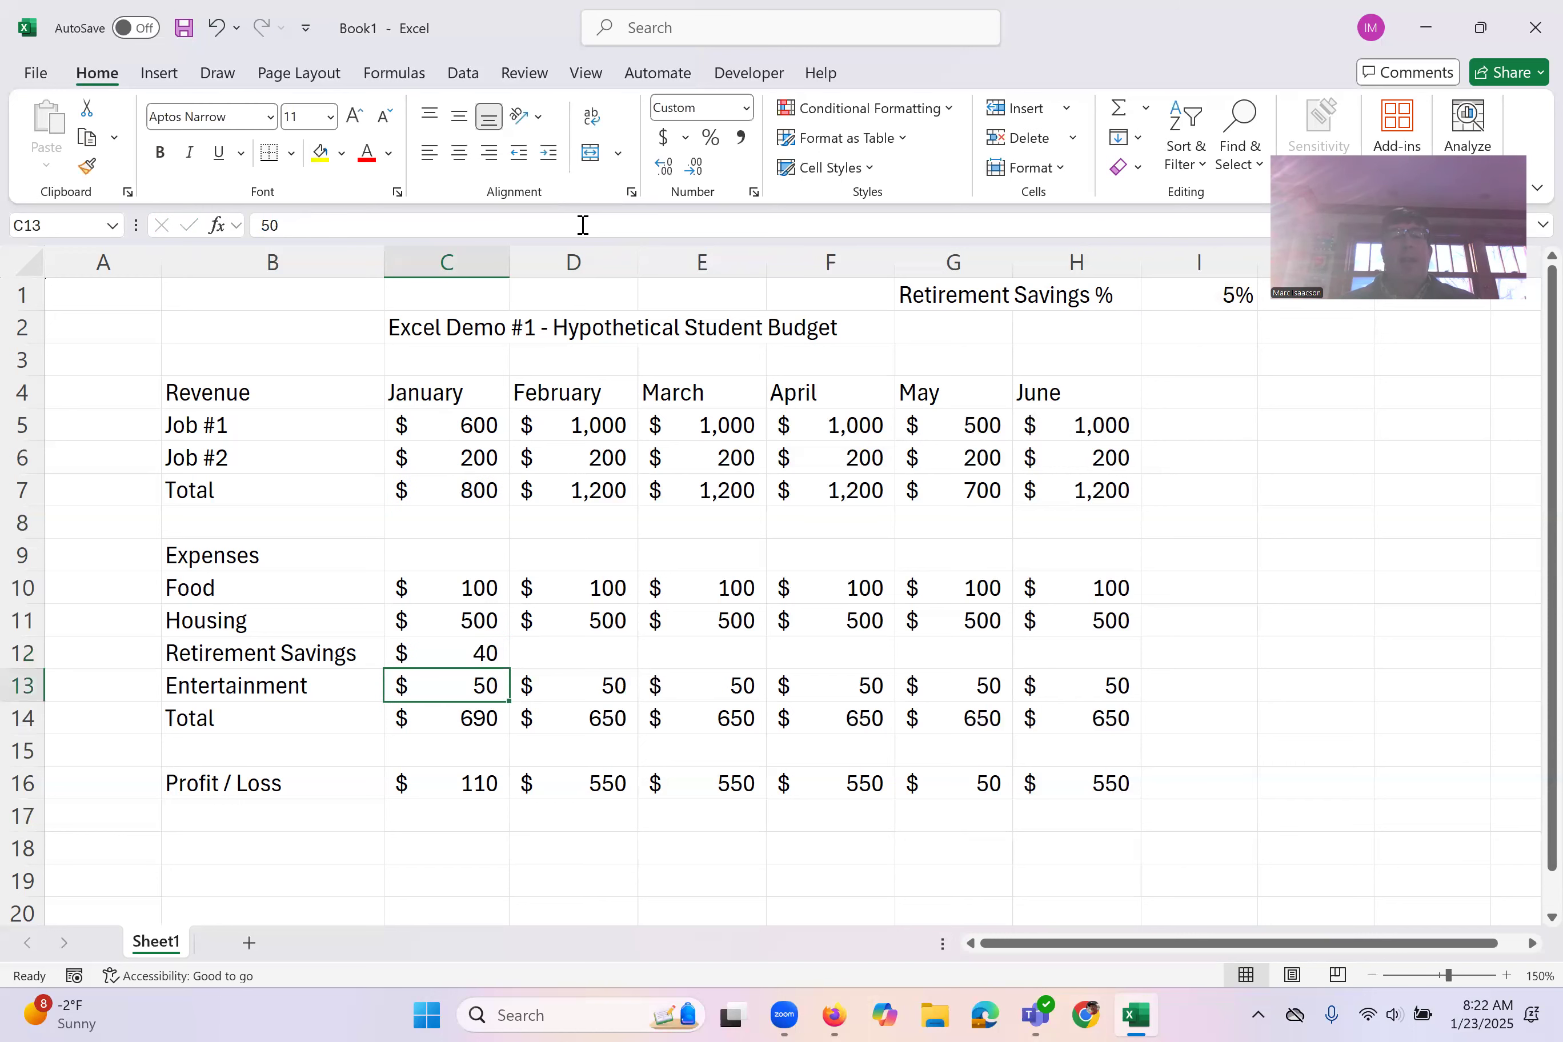
# Step: Fill January's retirement savings formula from C12 across February to June, through H12
pyautogui.click(471, 654)
pyautogui.moveTo(509, 668); pyautogui.dragTo(652, 676)
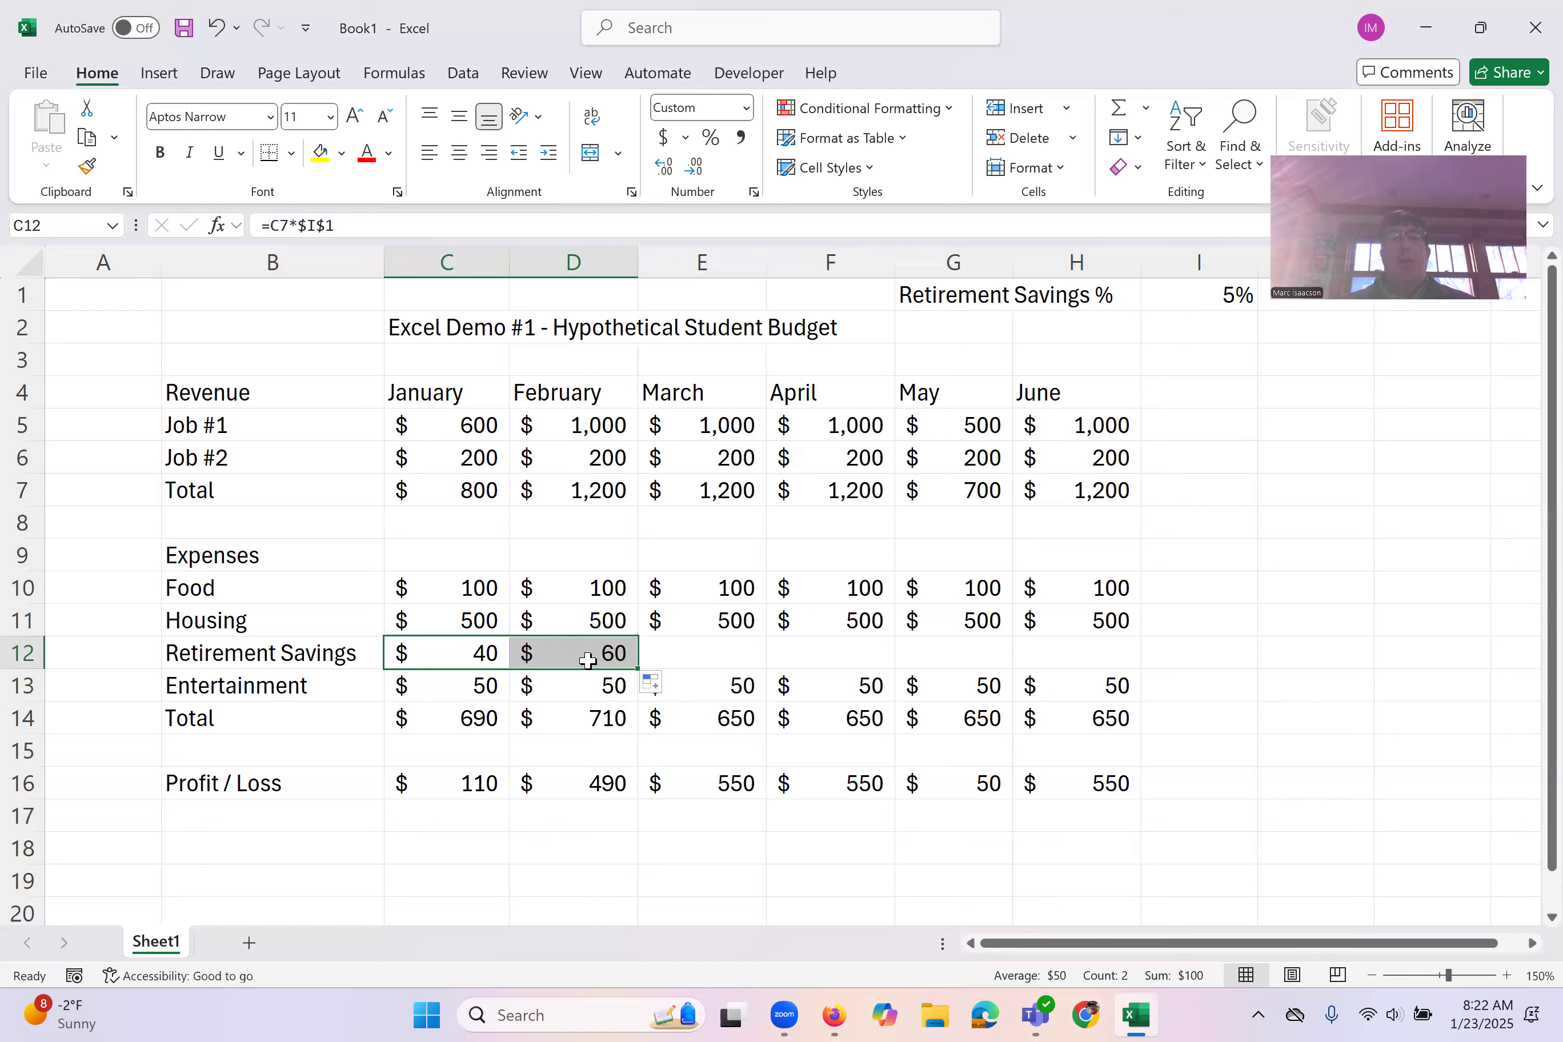
pyautogui.click(616, 657)
pyautogui.moveTo(638, 669); pyautogui.dragTo(1113, 660)
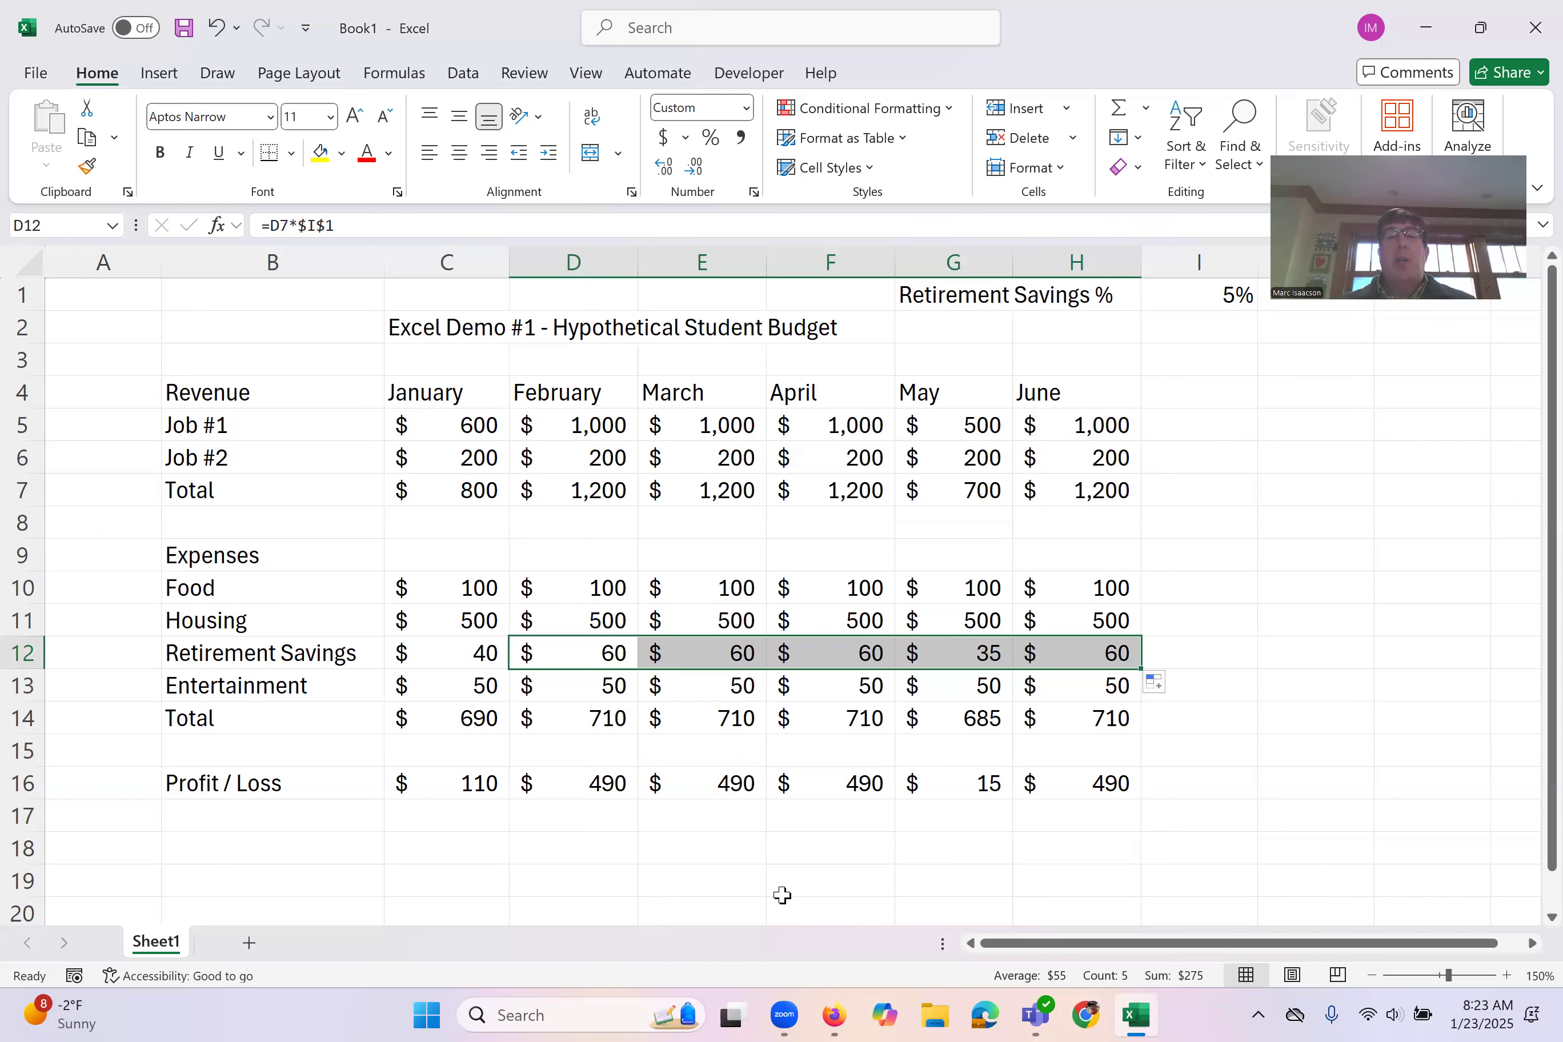
pyautogui.click(1201, 652)
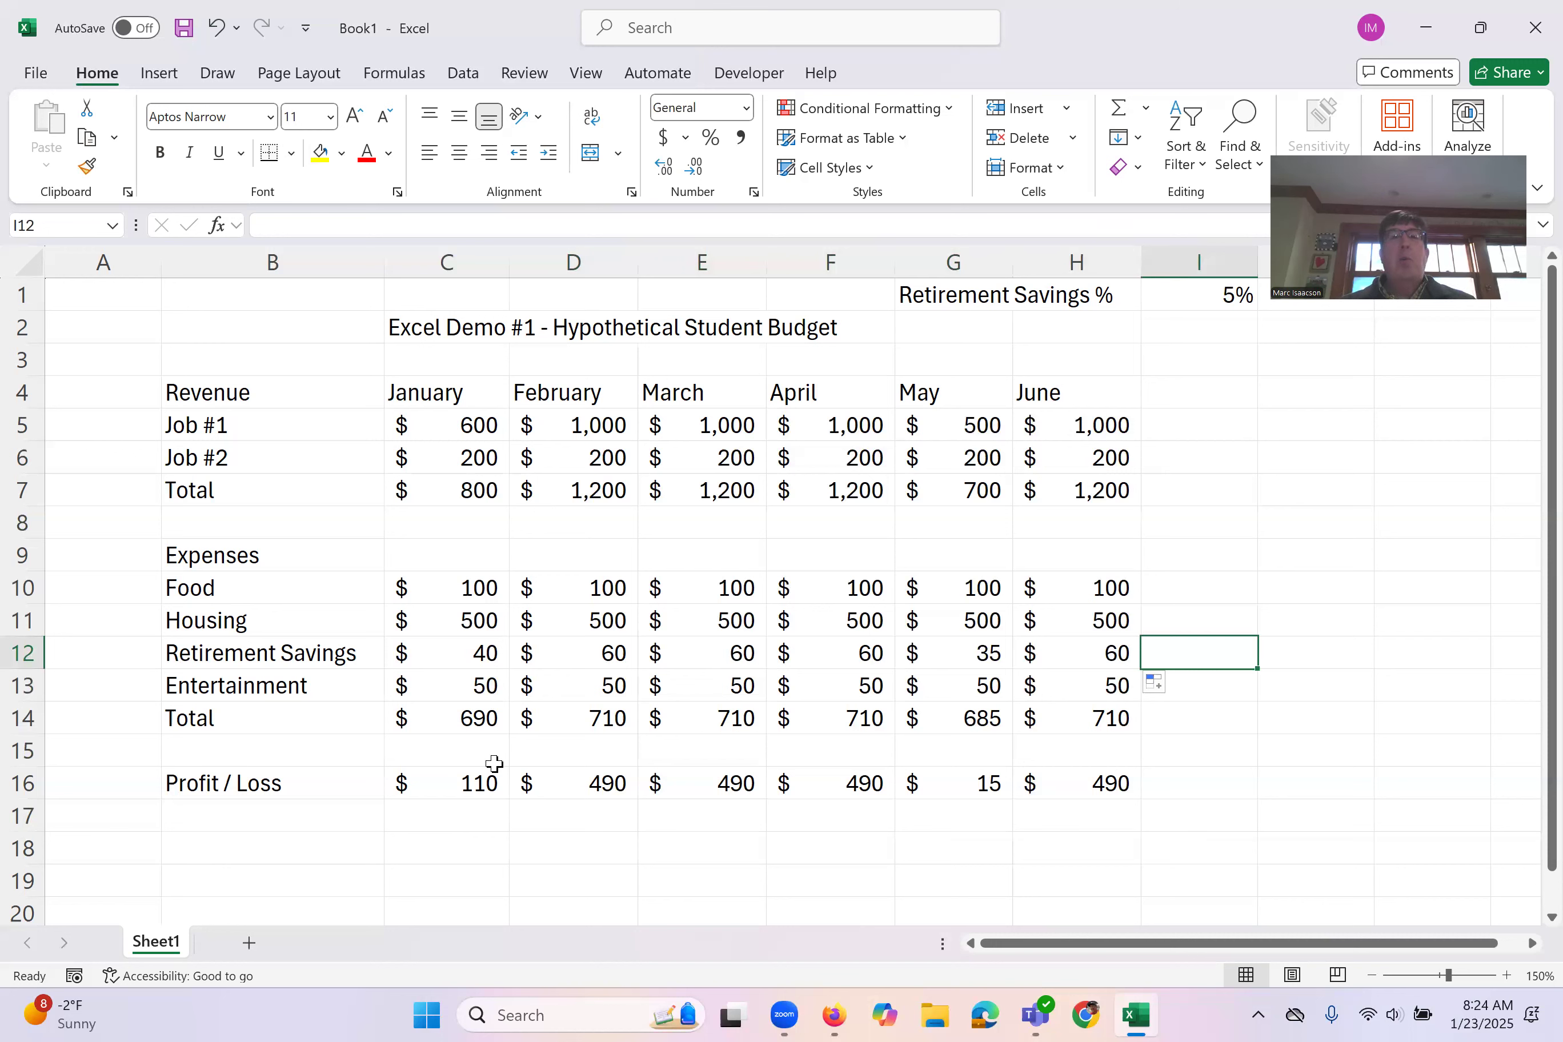
pyautogui.click(193, 848)
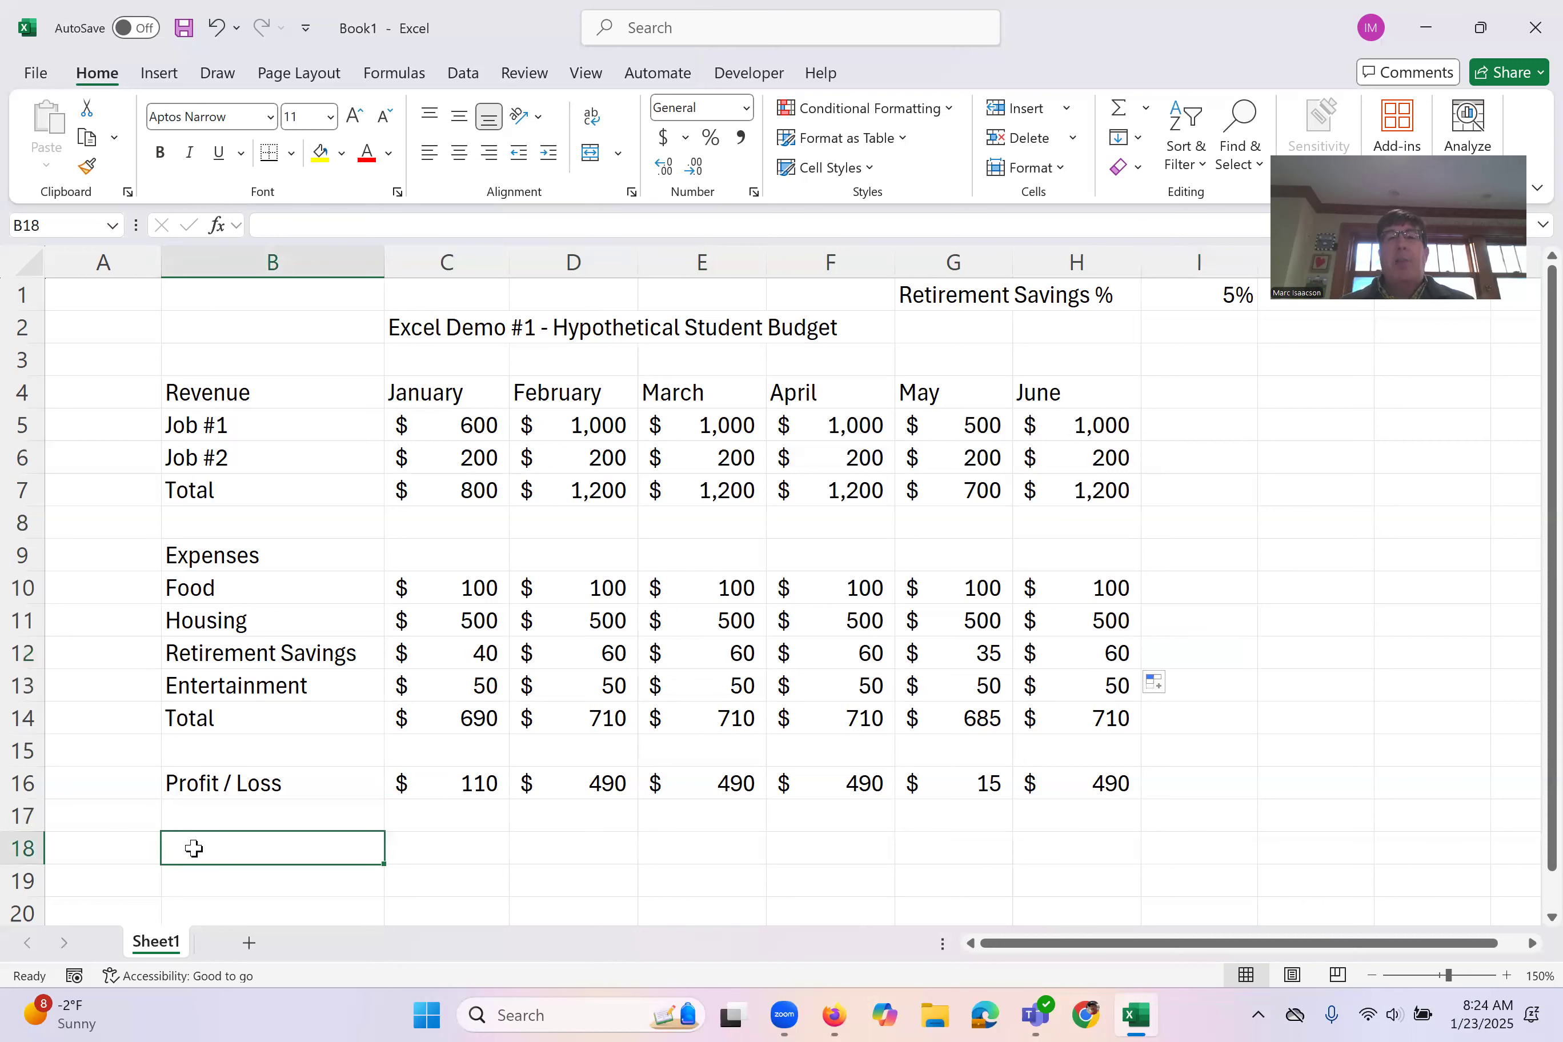